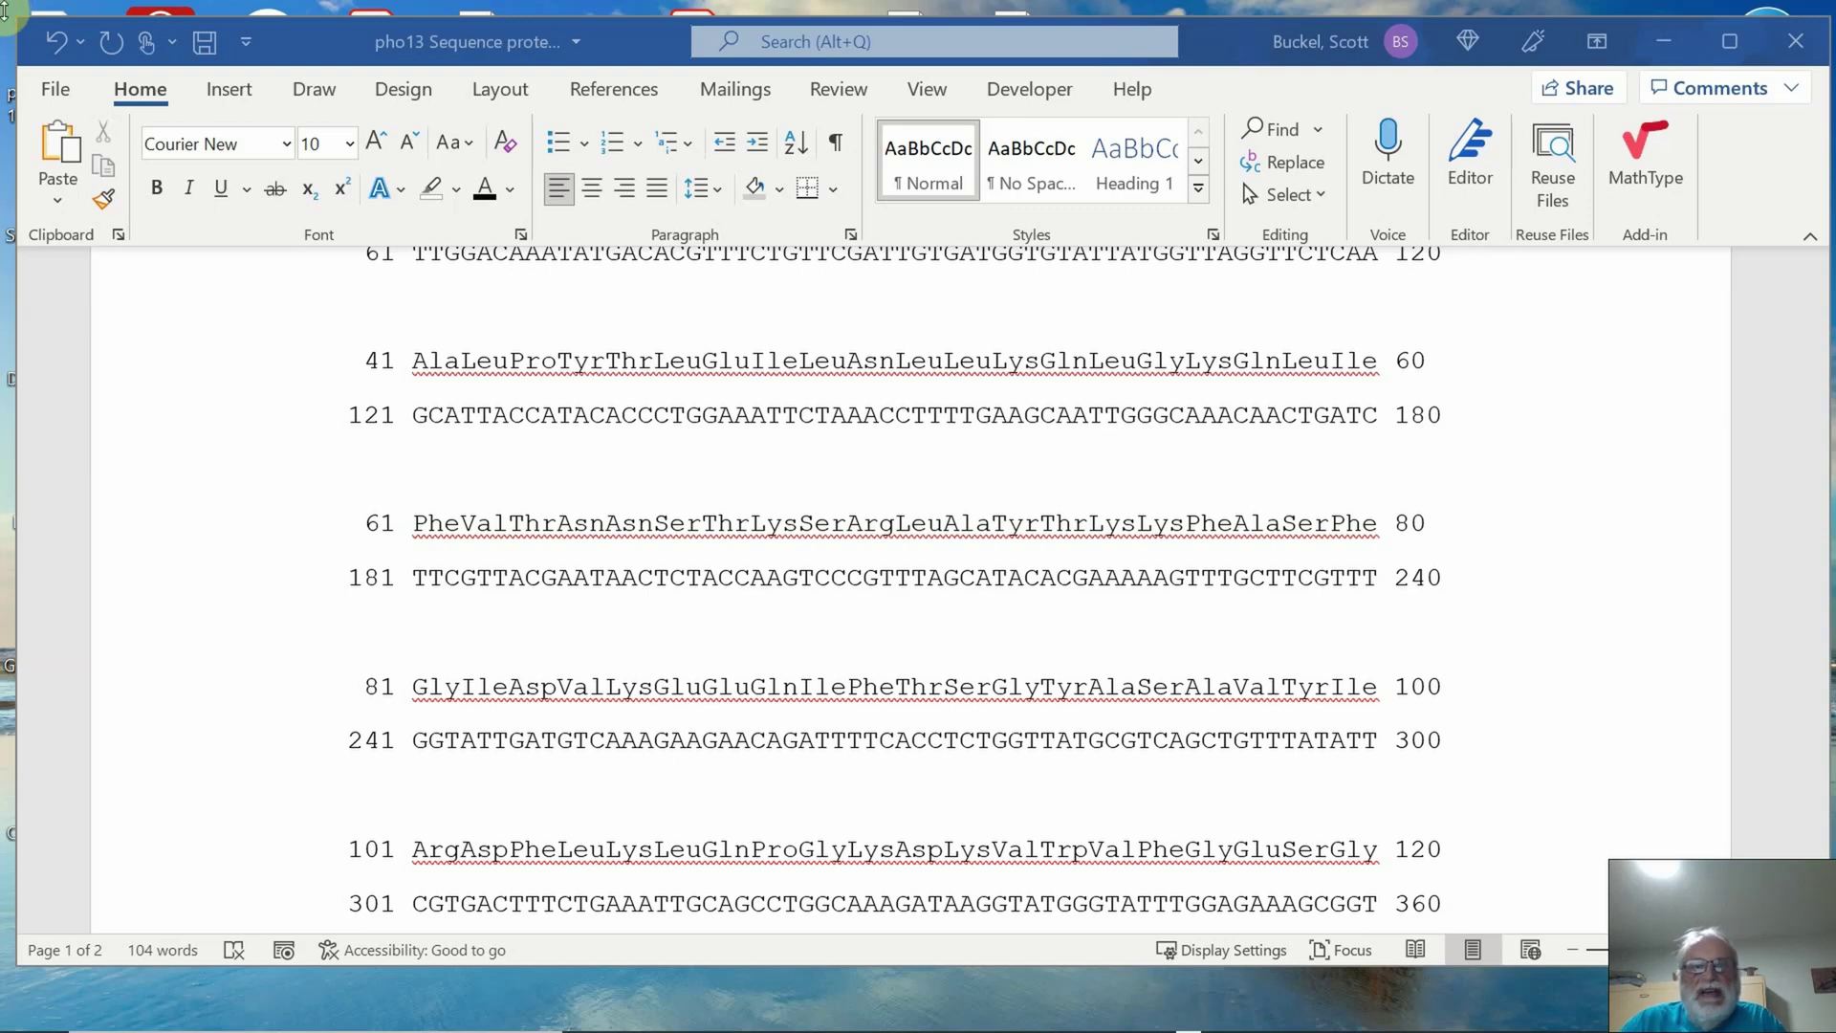
Make the Ala following ArgLeu in protein row 61–80 bold and red.
{"action": "scroll", "coordinate": [1492, 703], "scroll_direction": "up", "scroll_amount": 5}
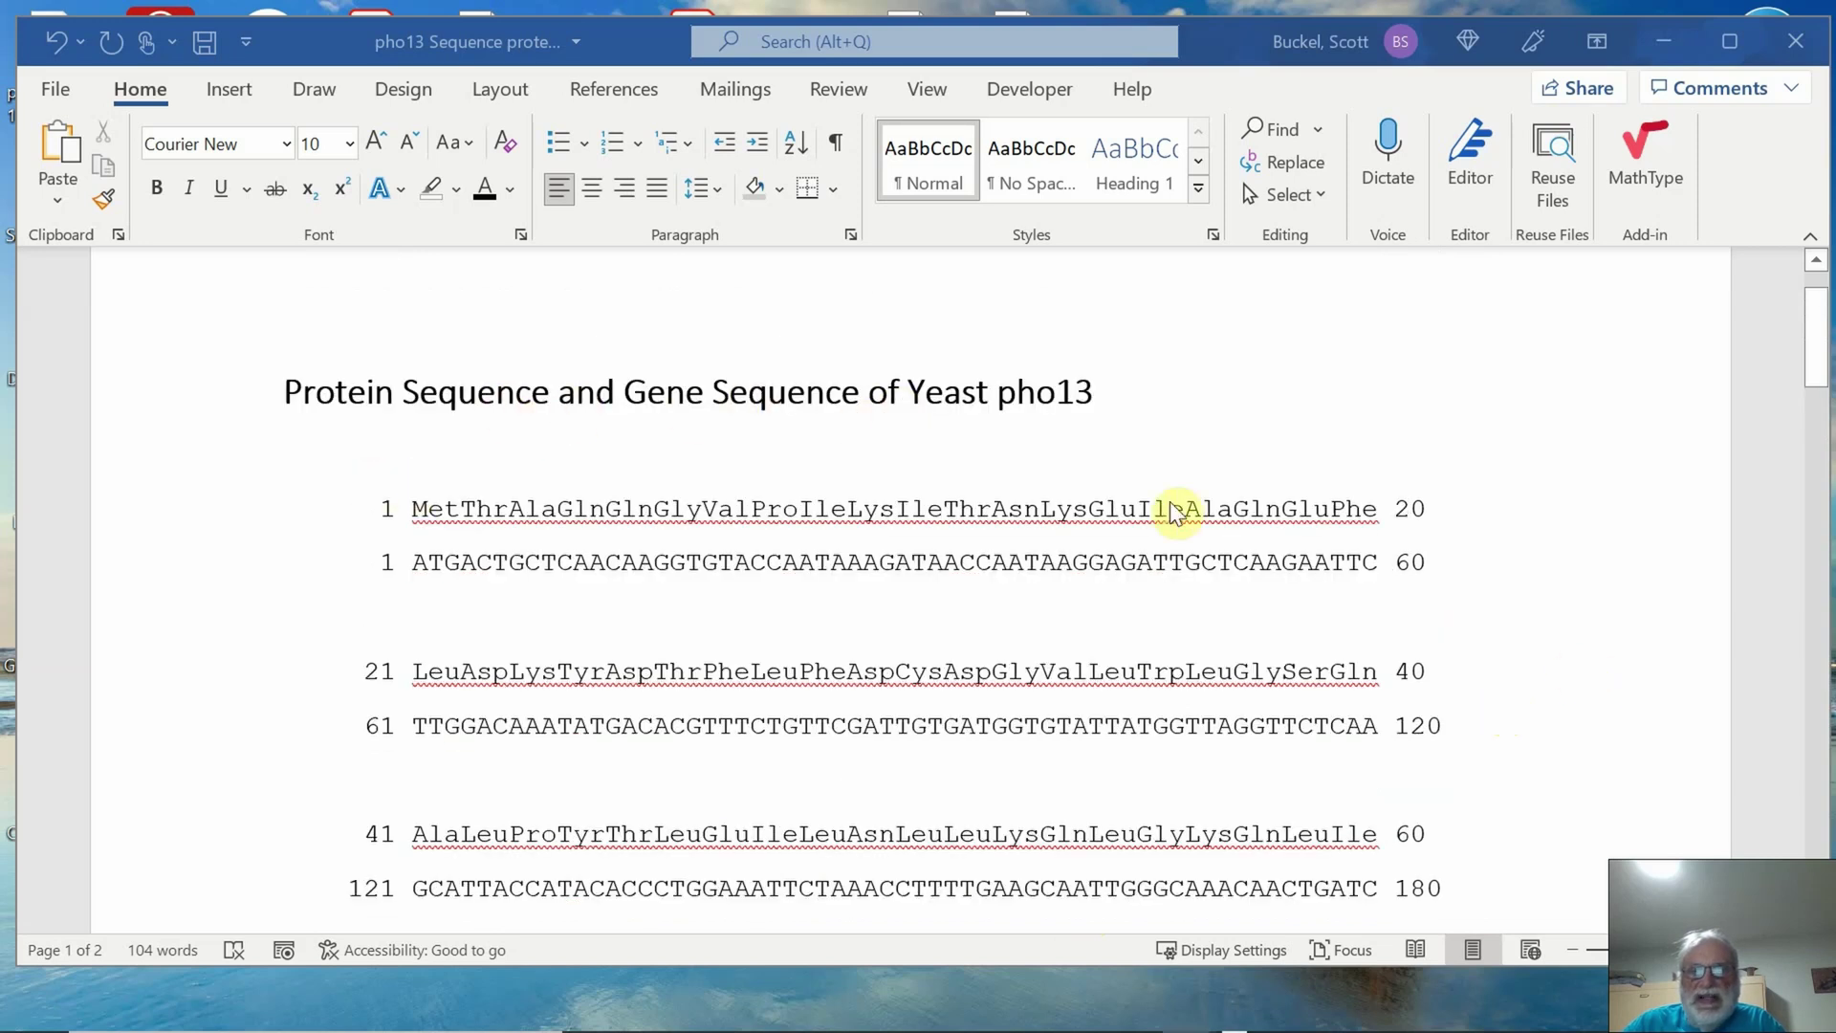
{"action": "scroll", "coordinate": [1533, 666], "scroll_direction": "down", "scroll_amount": 2}
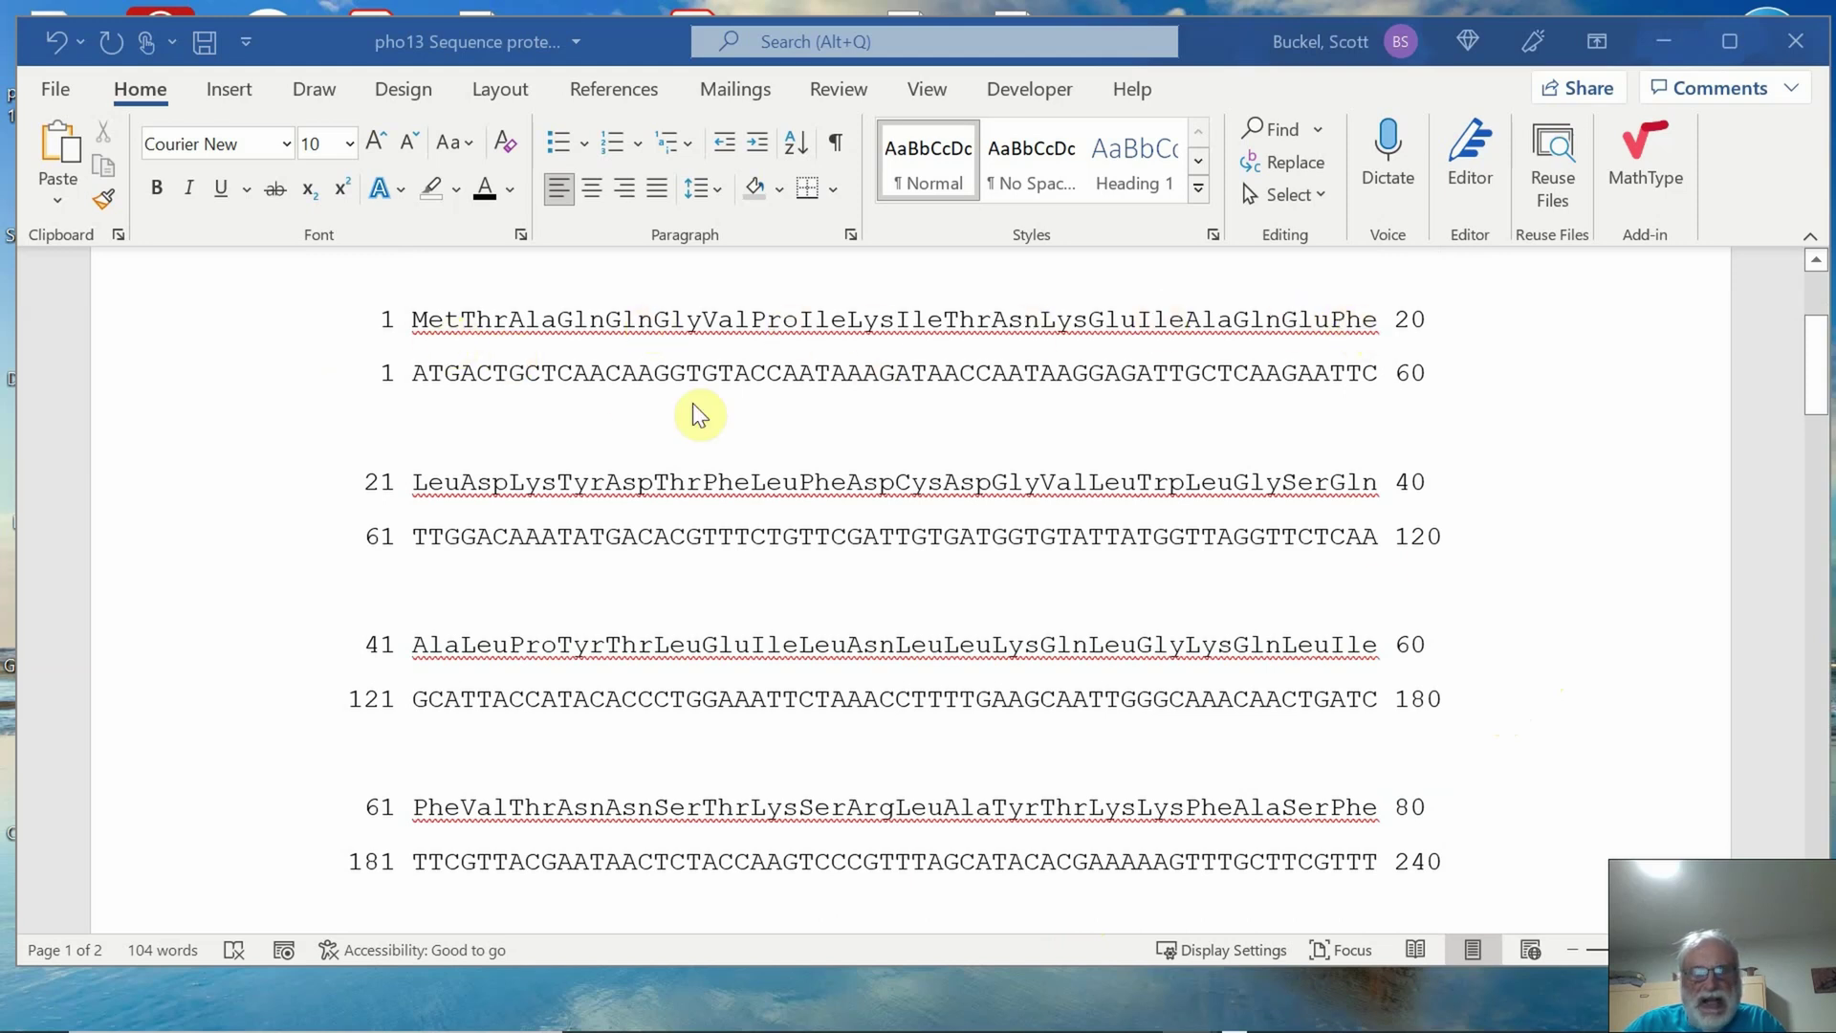
{"action": "scroll", "coordinate": [1530, 631], "scroll_direction": "down", "scroll_amount": 1}
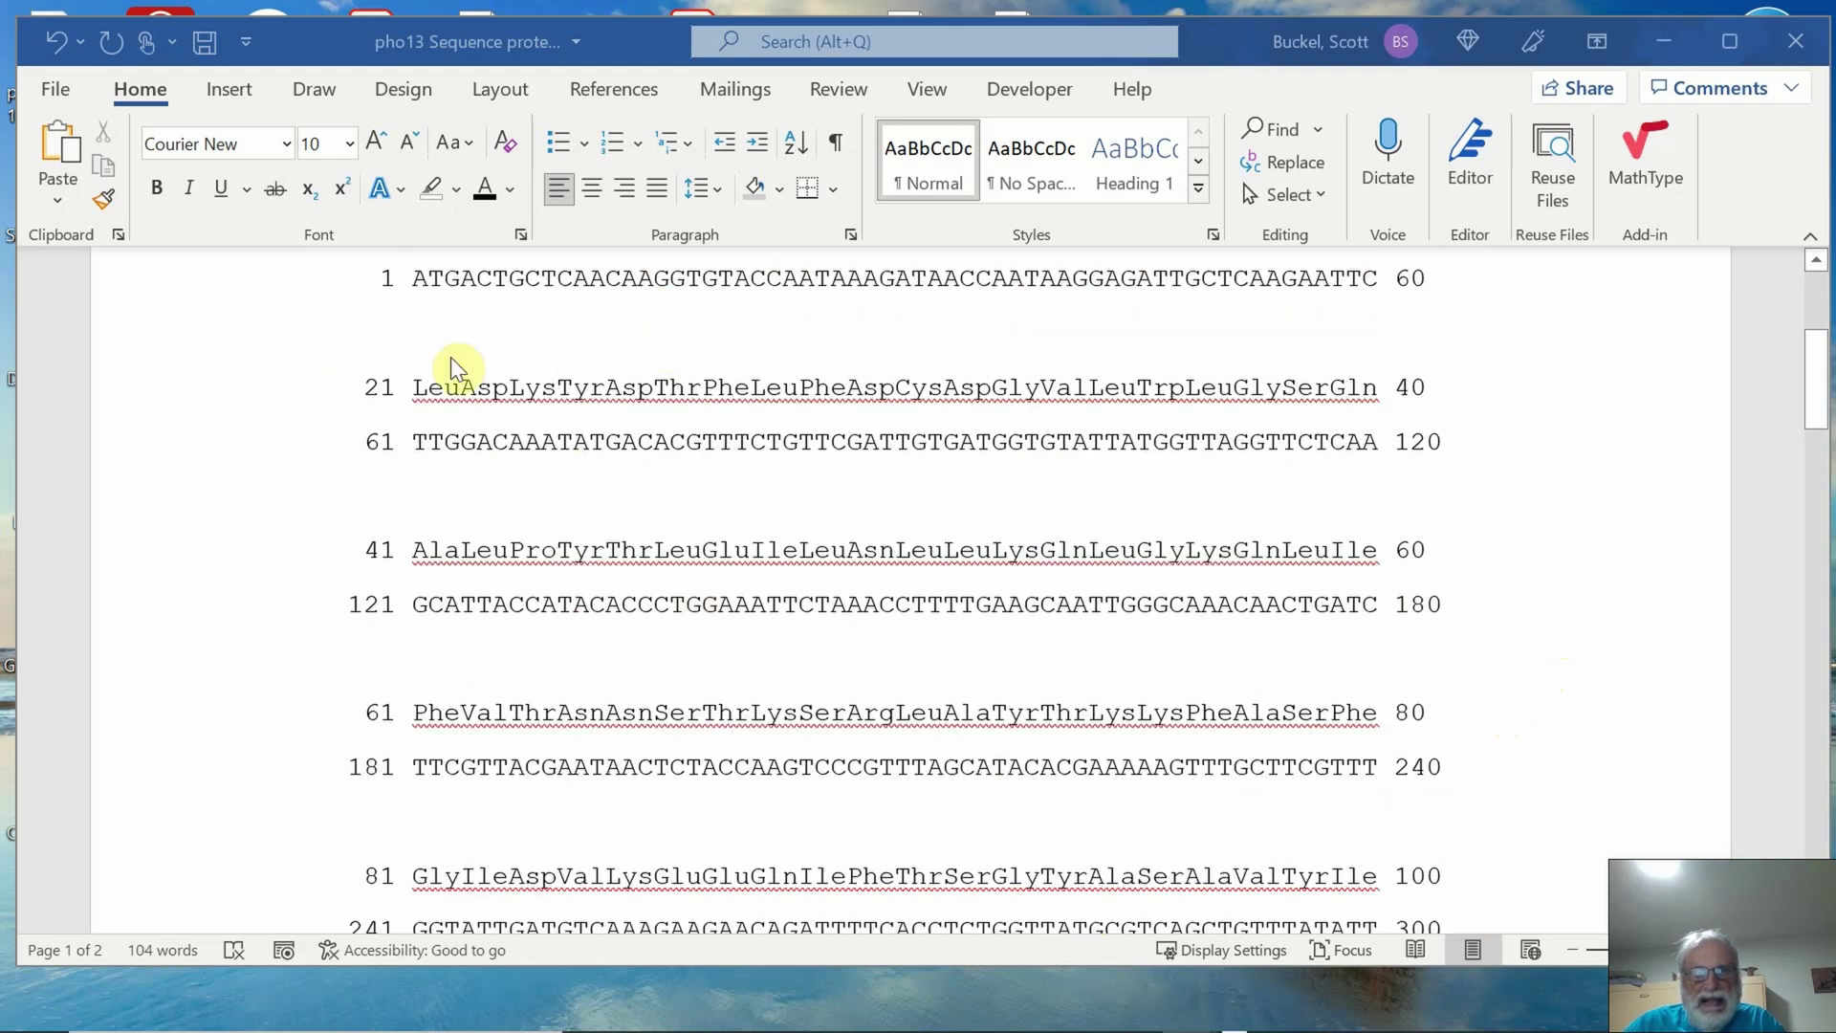
{"action": "scroll", "coordinate": [1522, 732], "scroll_direction": "down", "scroll_amount": 1}
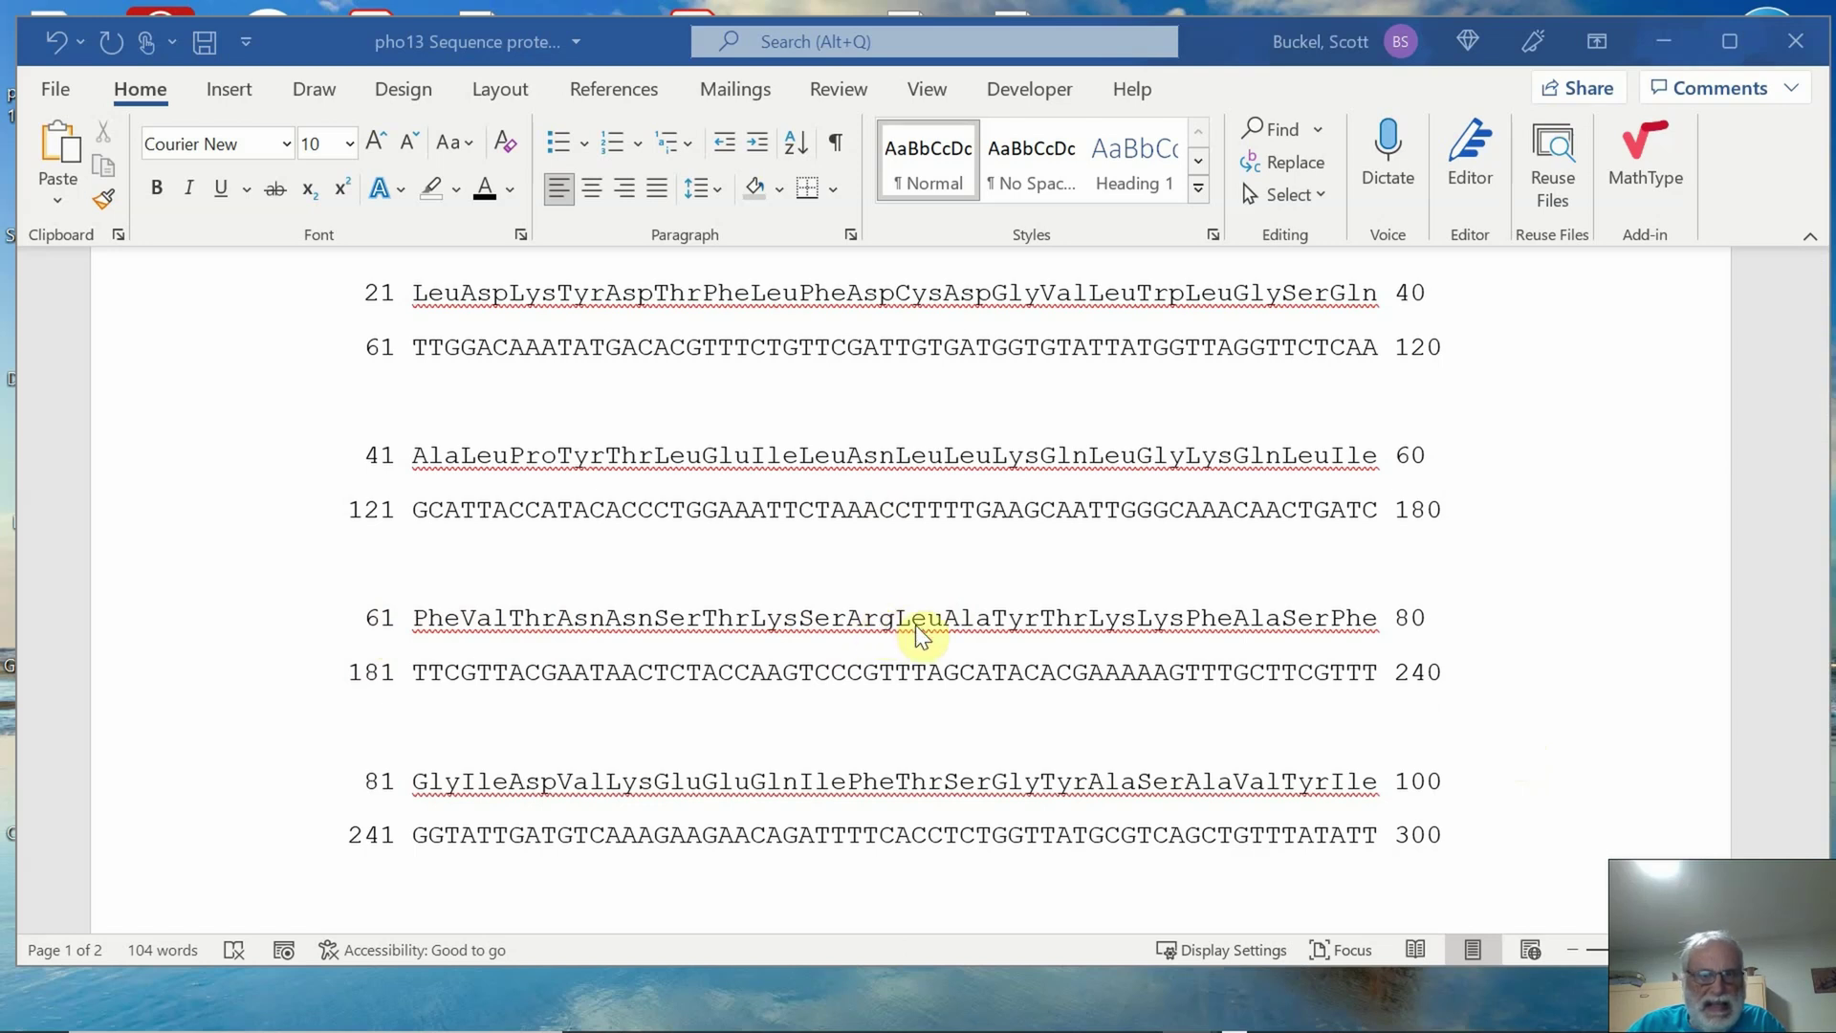
{"action": "left_click", "coordinate": [947, 618]}
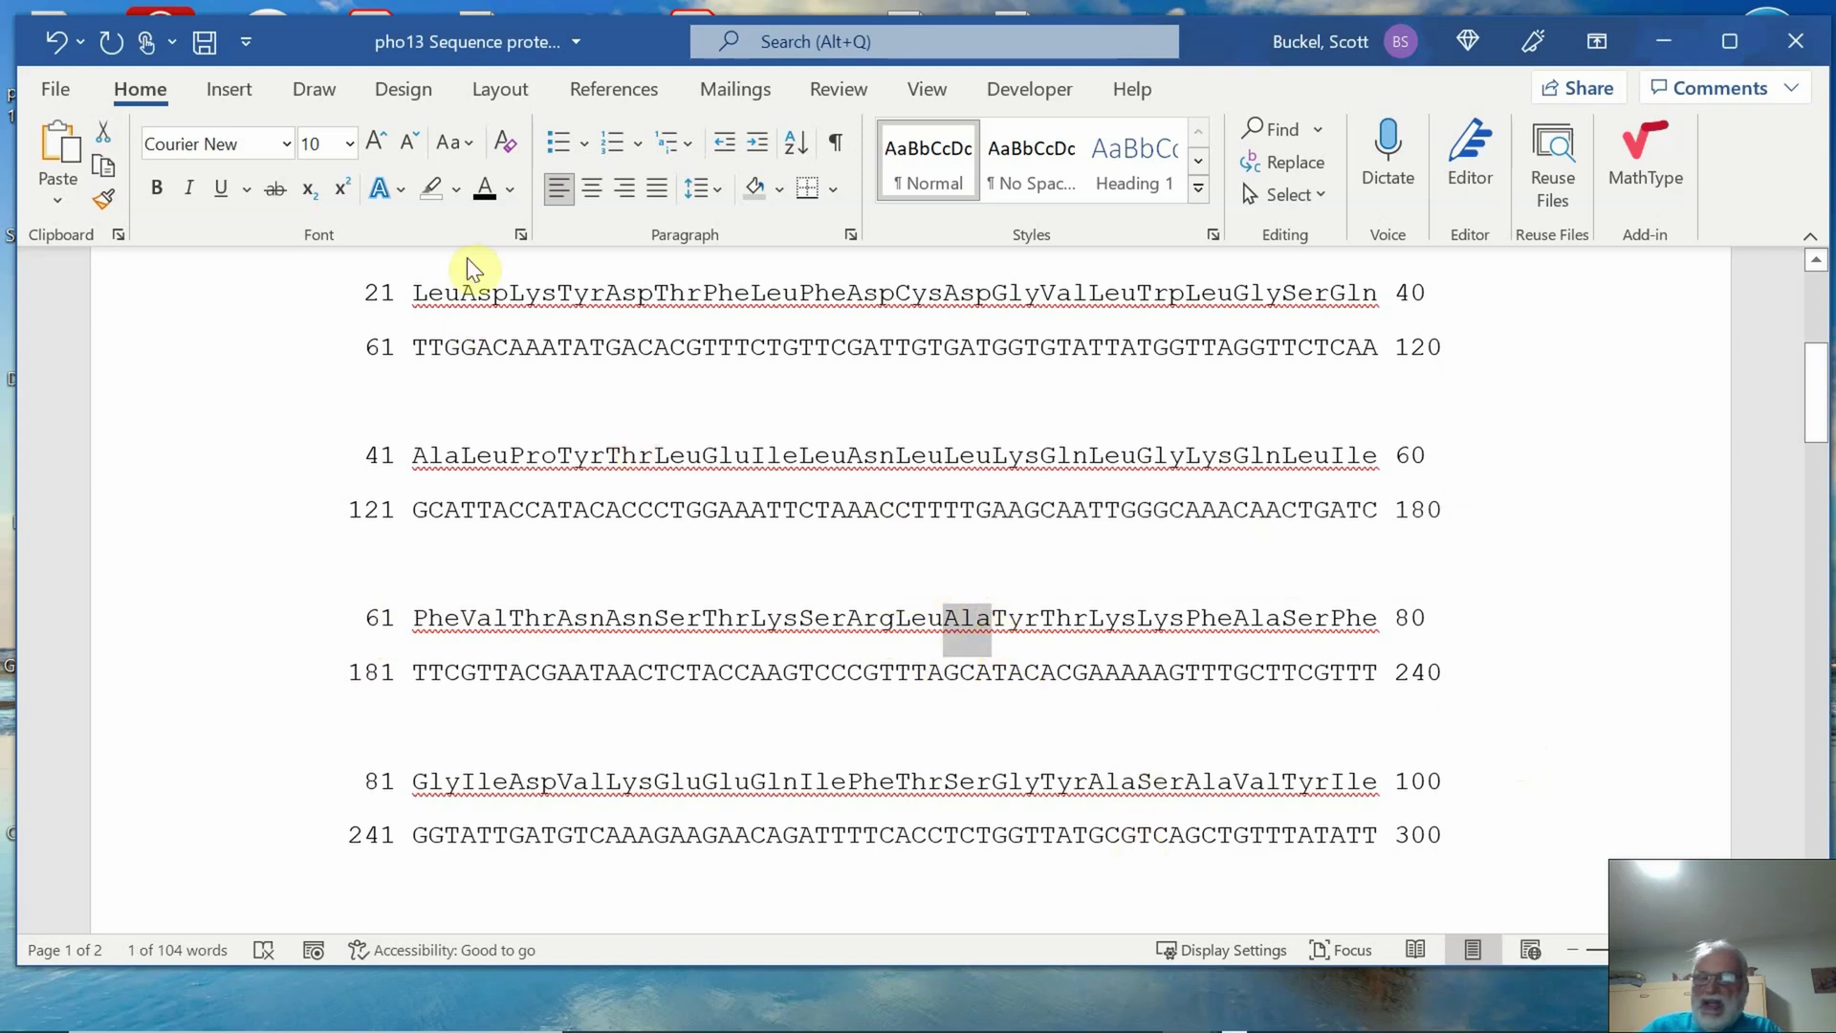
{"action": "left_click", "coordinate": [512, 191]}
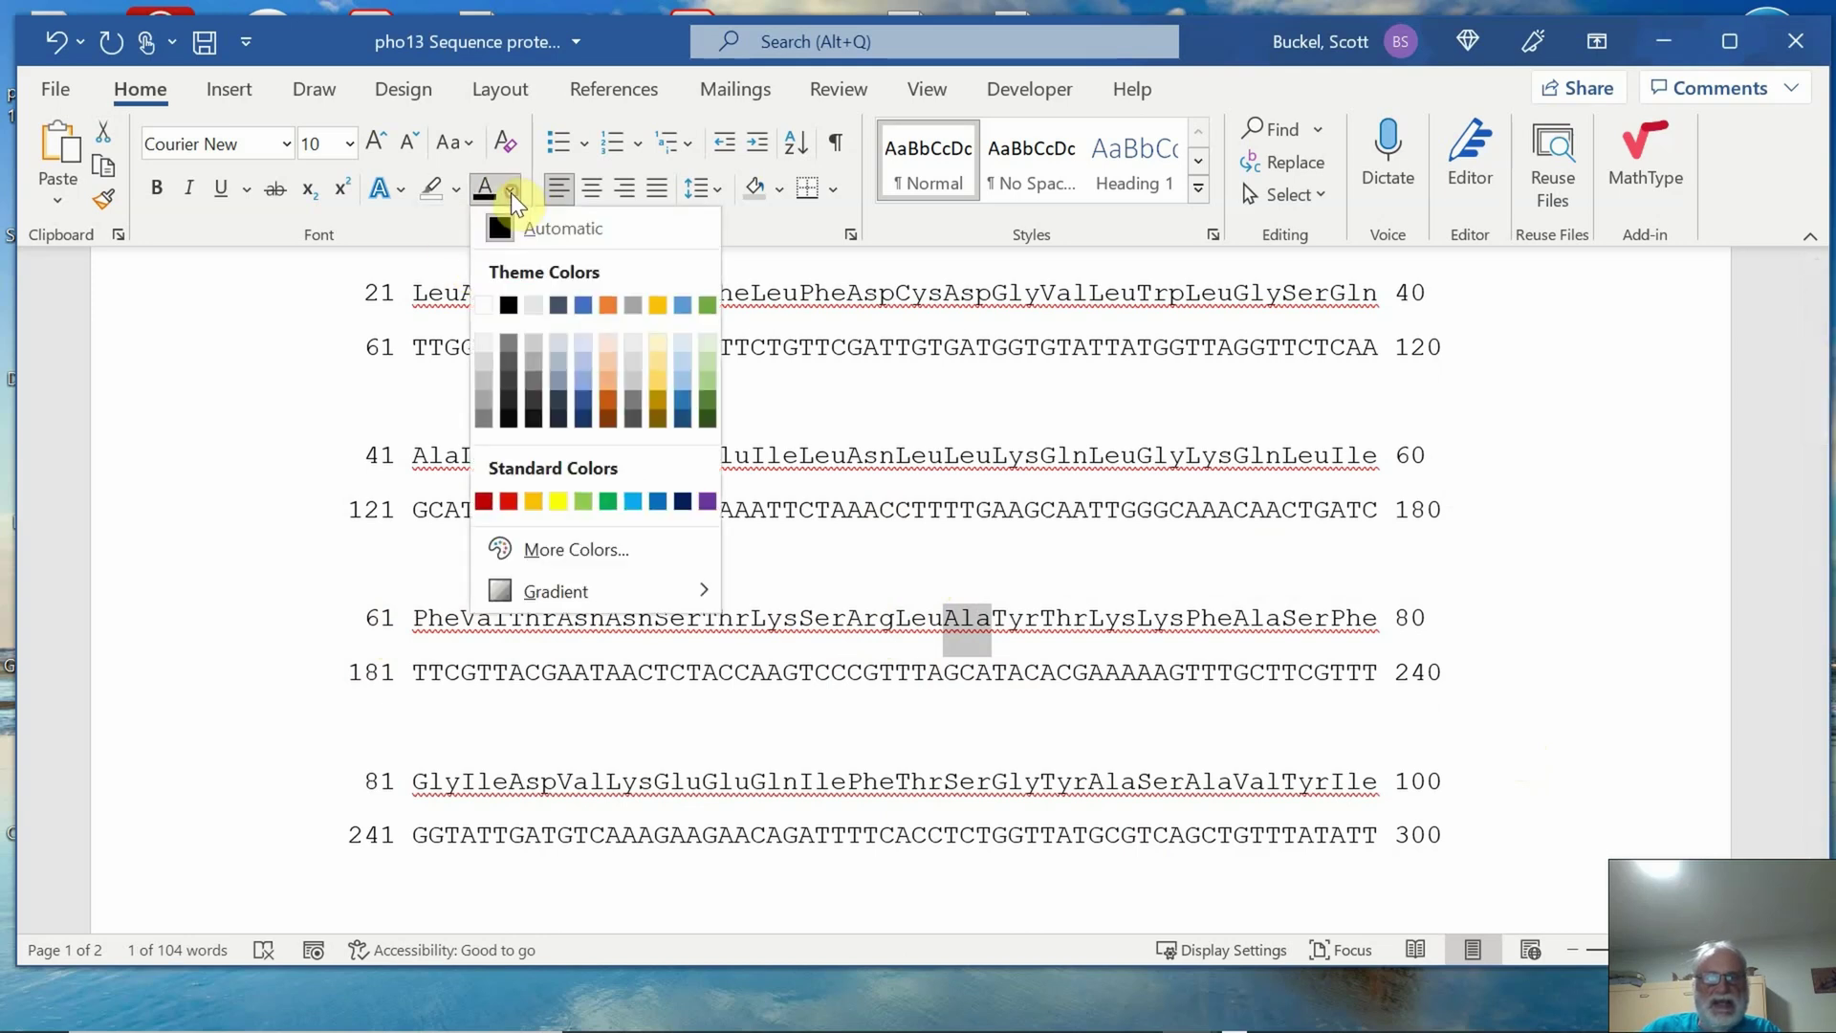
{"action": "left_click", "coordinate": [508, 501]}
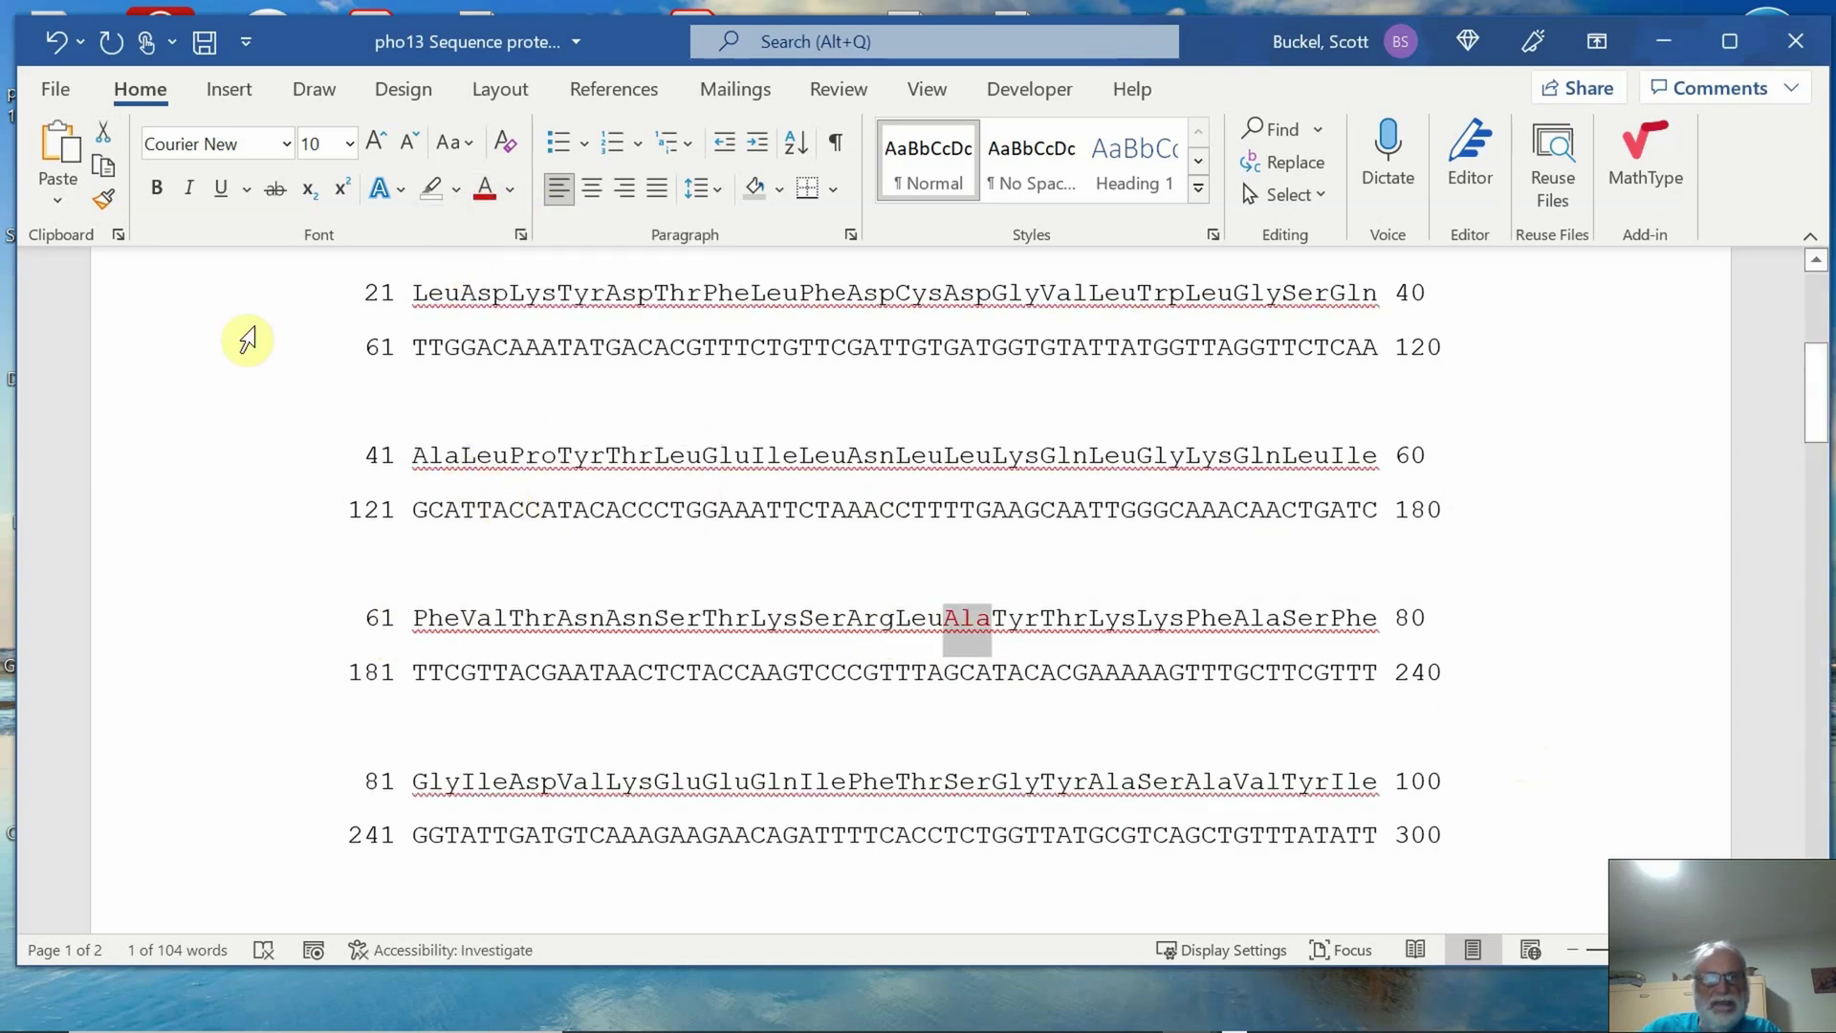
{"action": "left_click", "coordinate": [158, 186]}
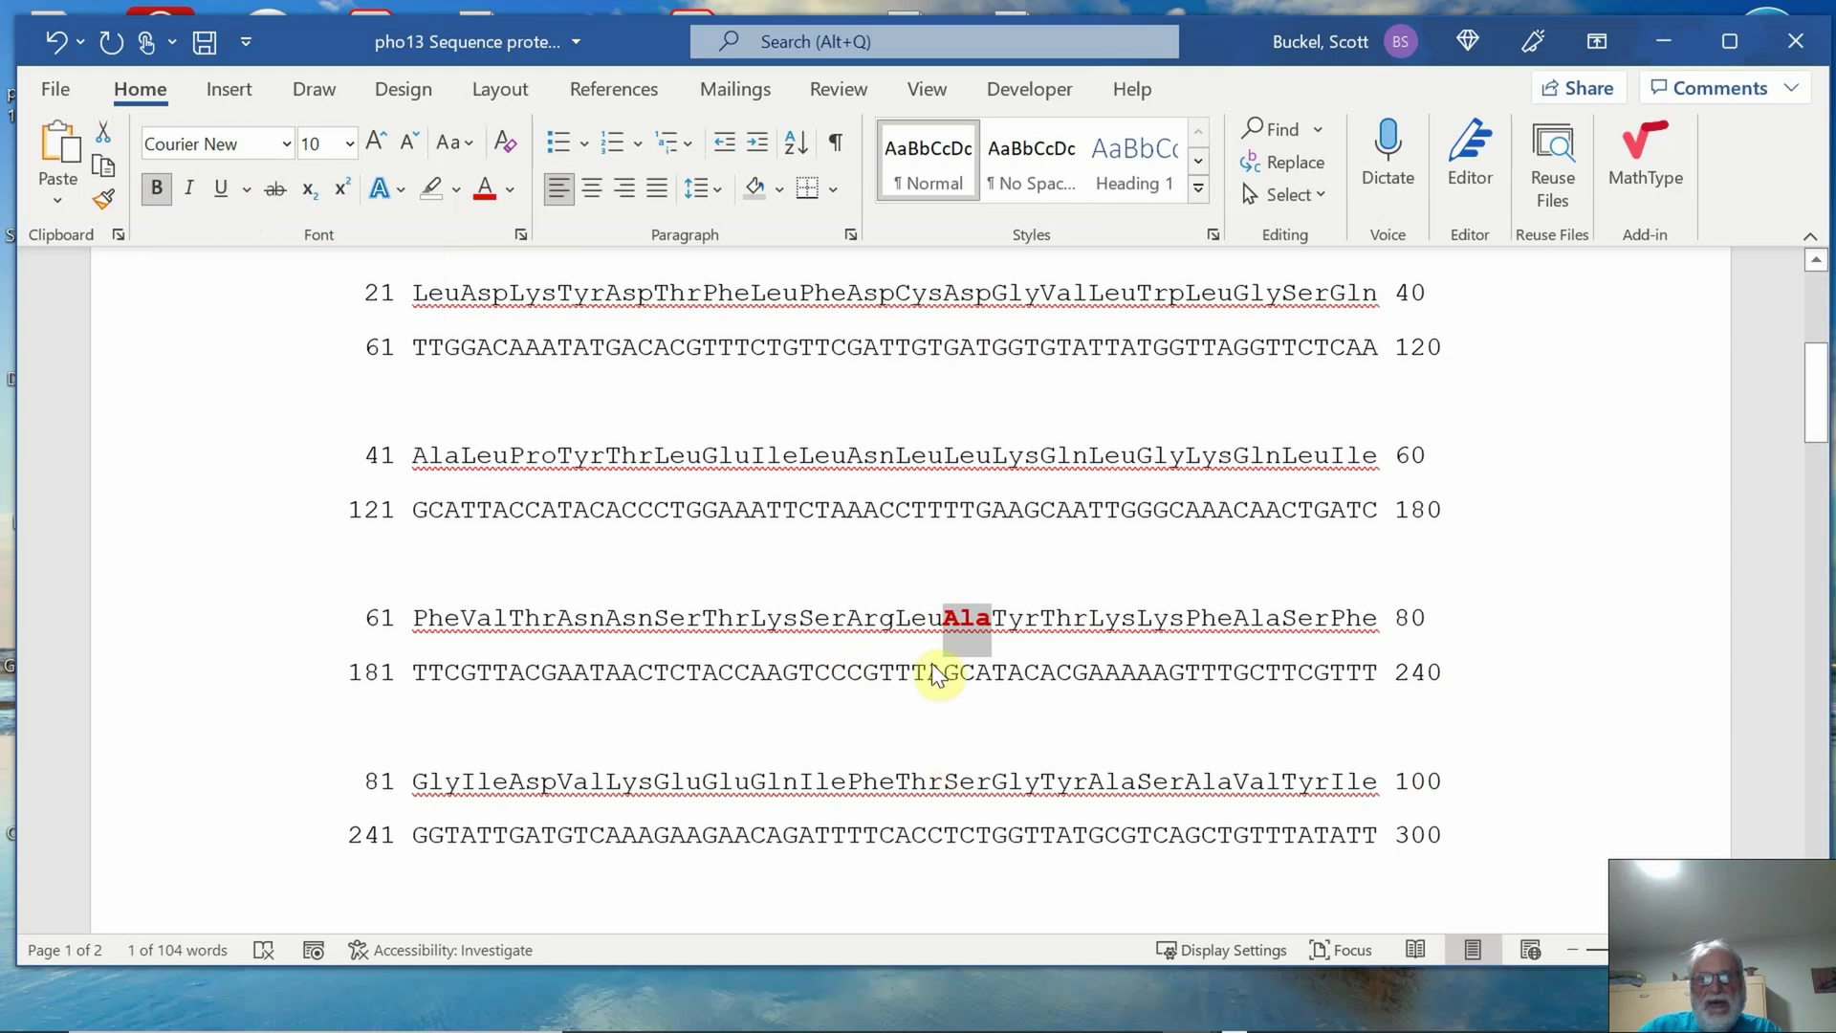
Make the GCA codon in DNA line 181 bold red, then select GCATACACGAA.
{"action": "mouse_move", "coordinate": [959, 669]}
{"action": "left_mouse_down"}
{"action": "mouse_move", "coordinate": [940, 670]}
{"action": "mouse_move", "coordinate": [992, 670]}
{"action": "left_mouse_up"}
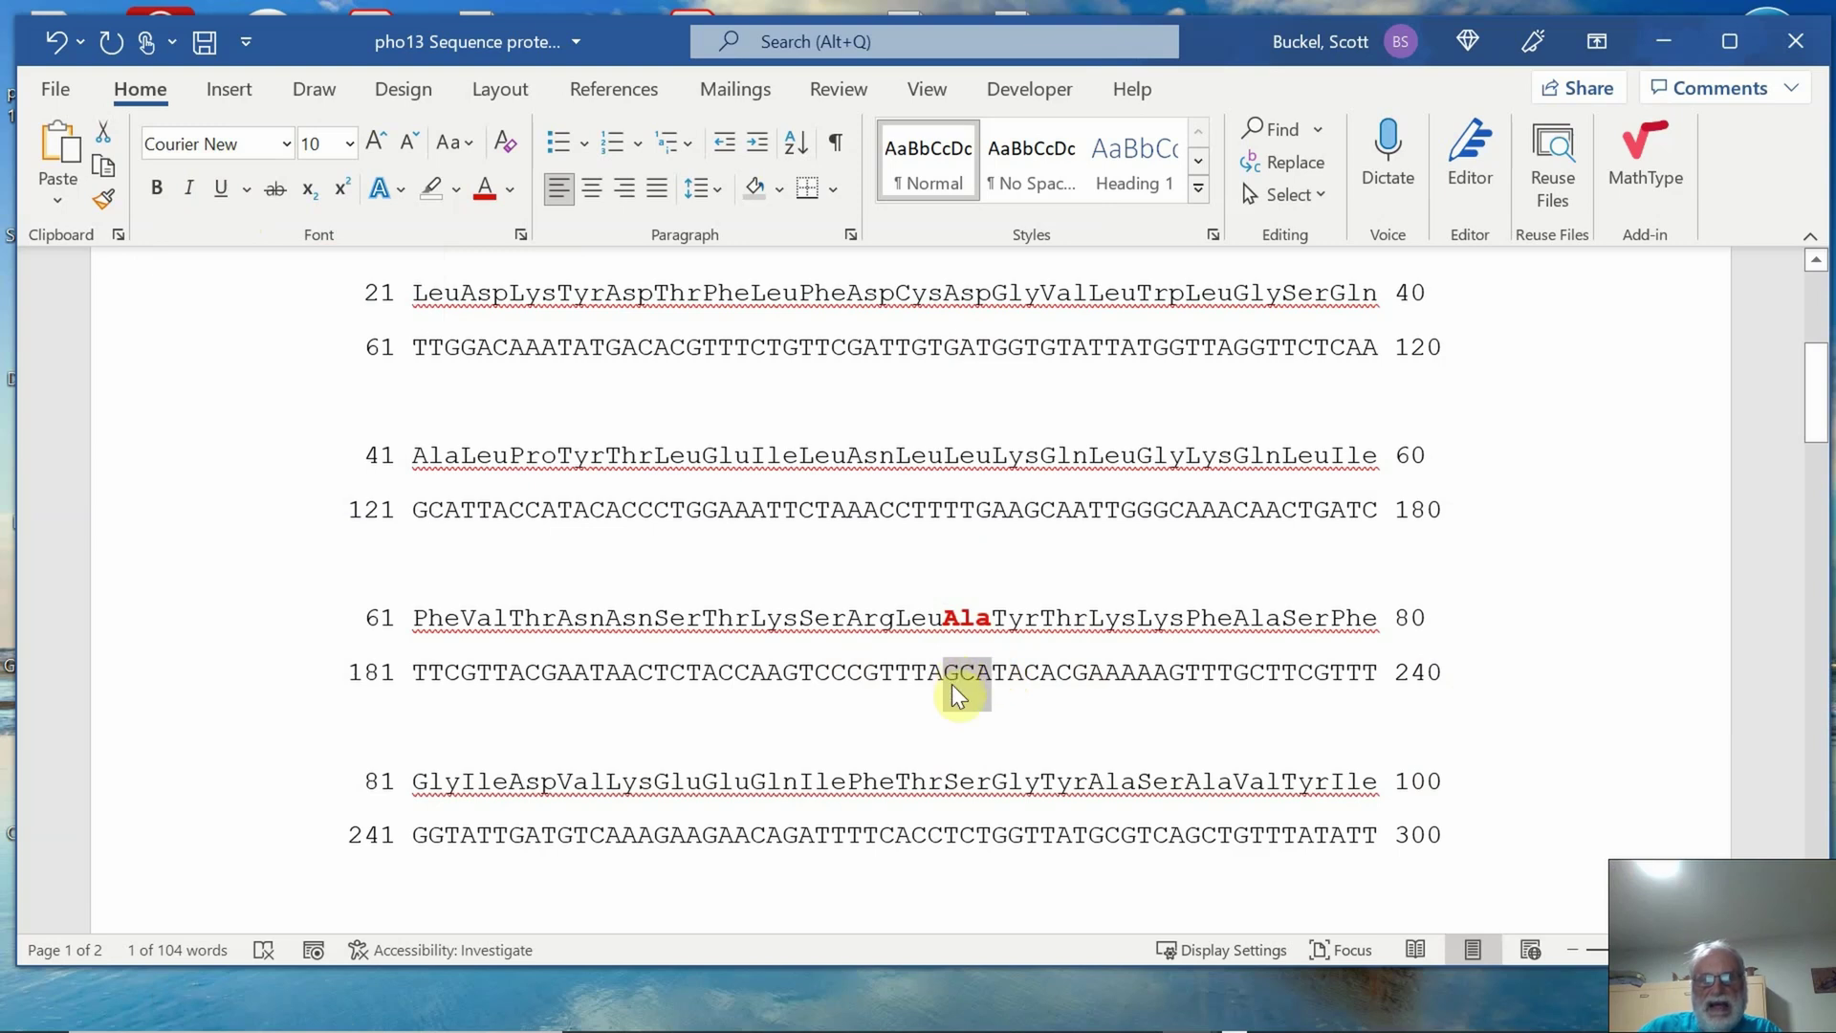
{"action": "left_click", "coordinate": [510, 188]}
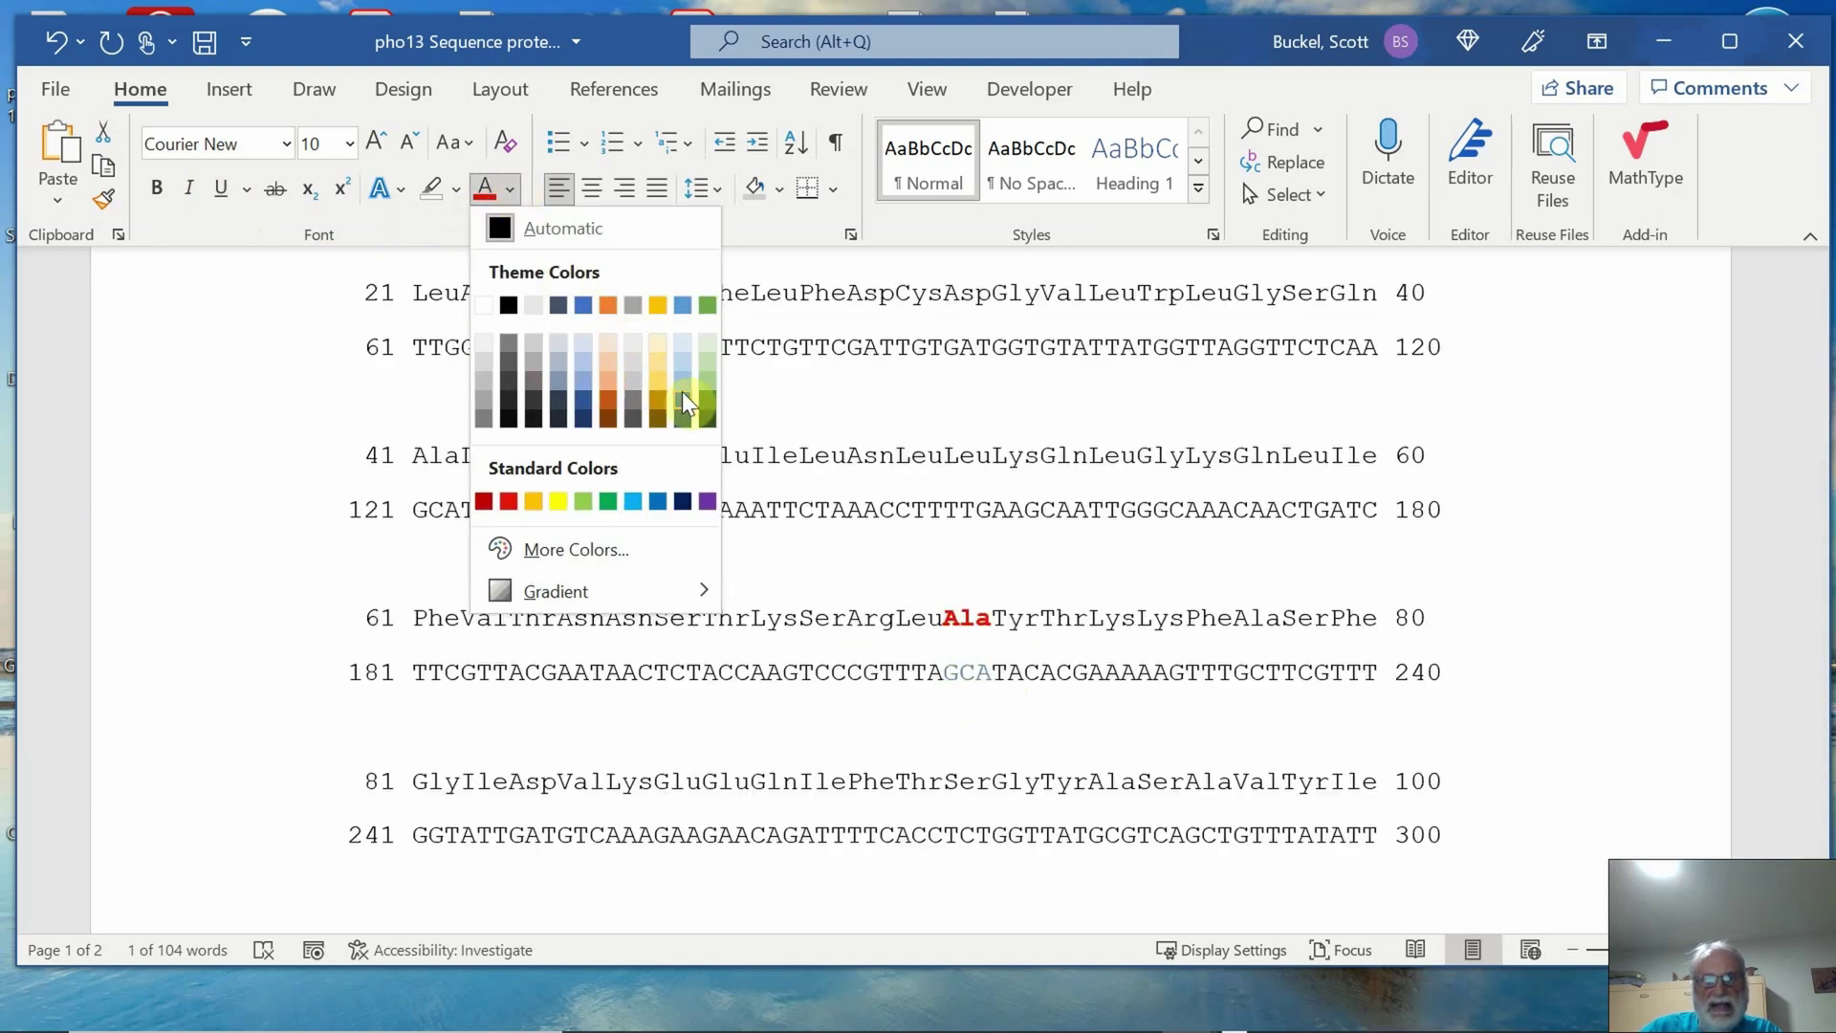
{"action": "left_click", "coordinate": [710, 302]}
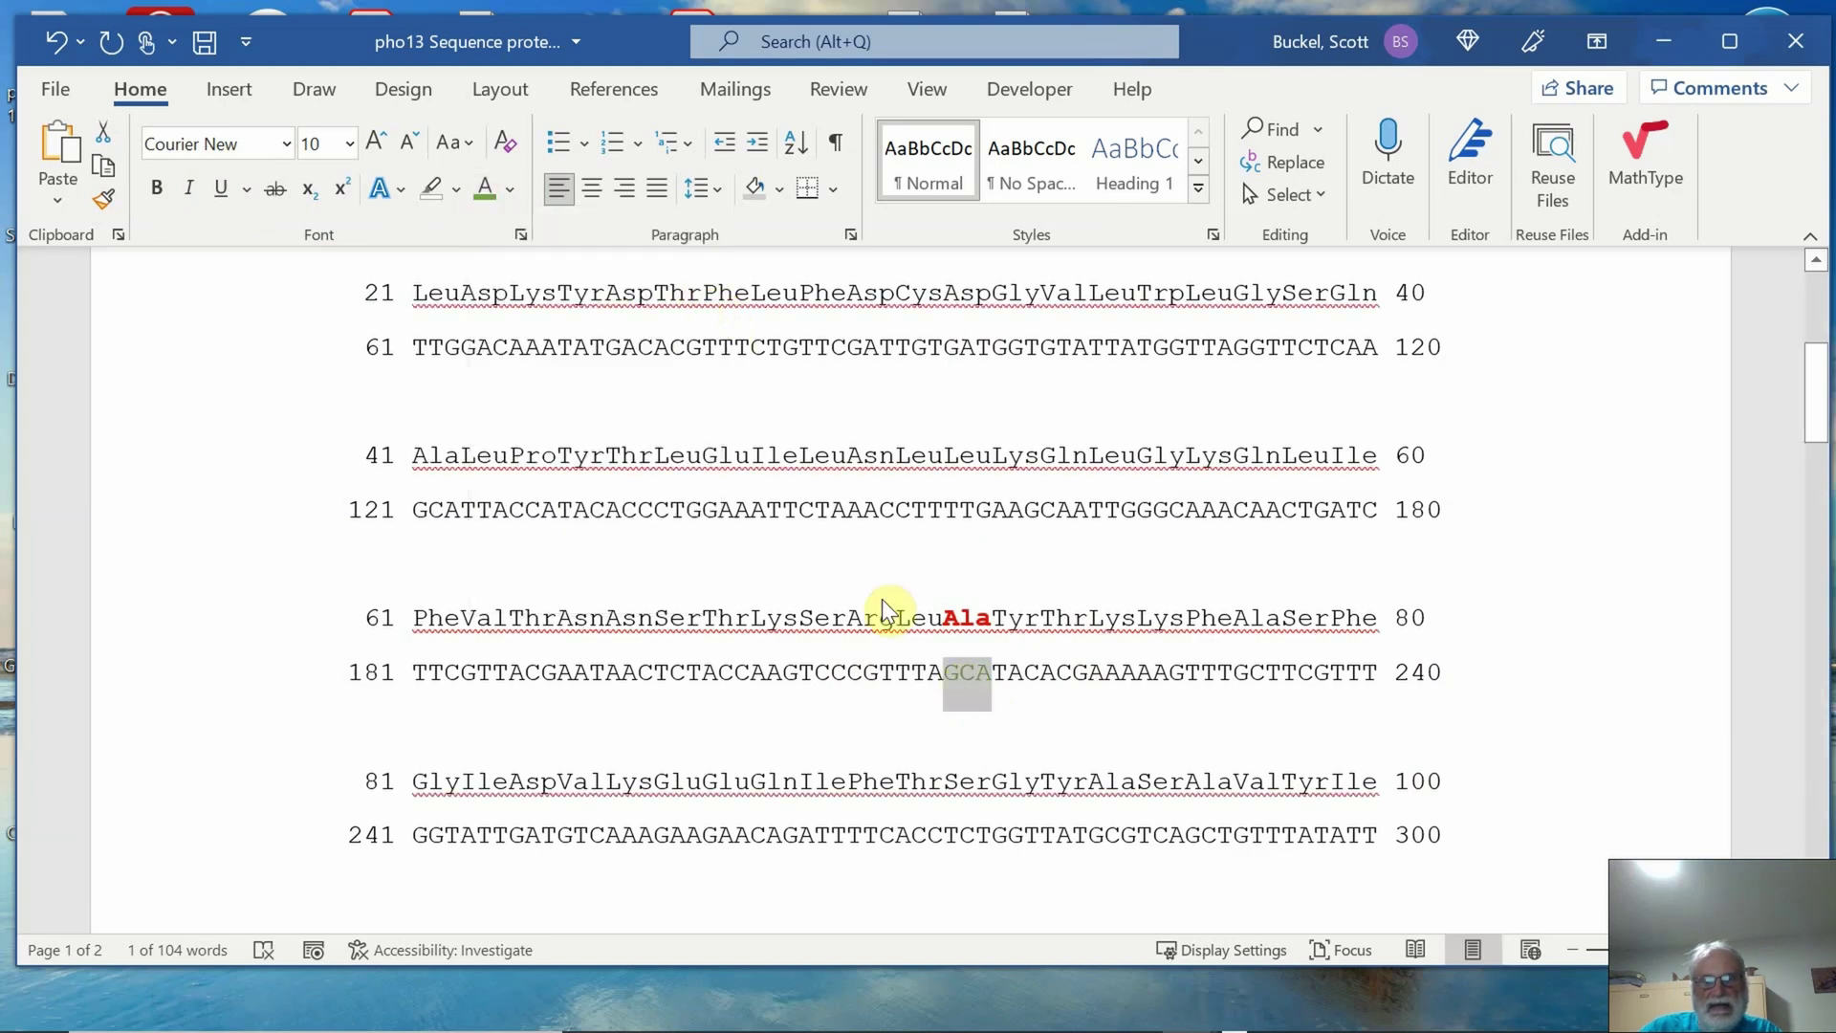
{"action": "left_click", "coordinate": [511, 192]}
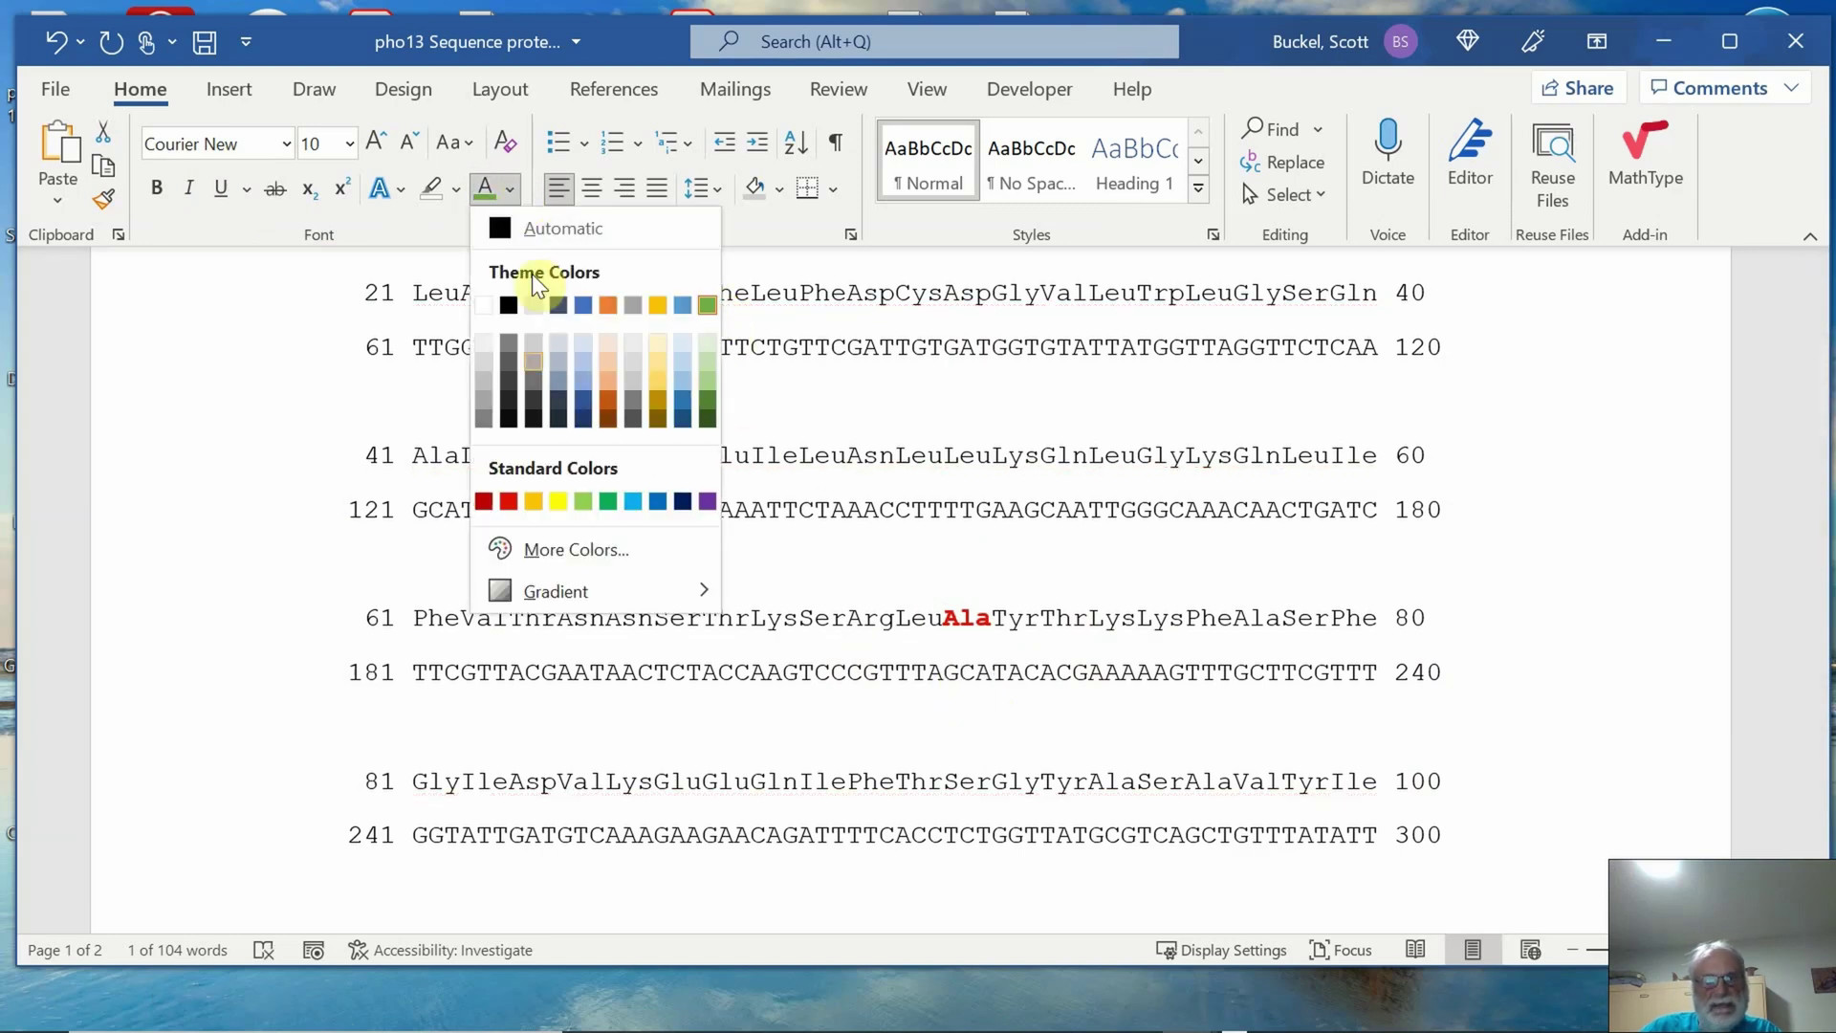
{"action": "left_click", "coordinate": [508, 501]}
{"action": "left_click", "coordinate": [163, 192]}
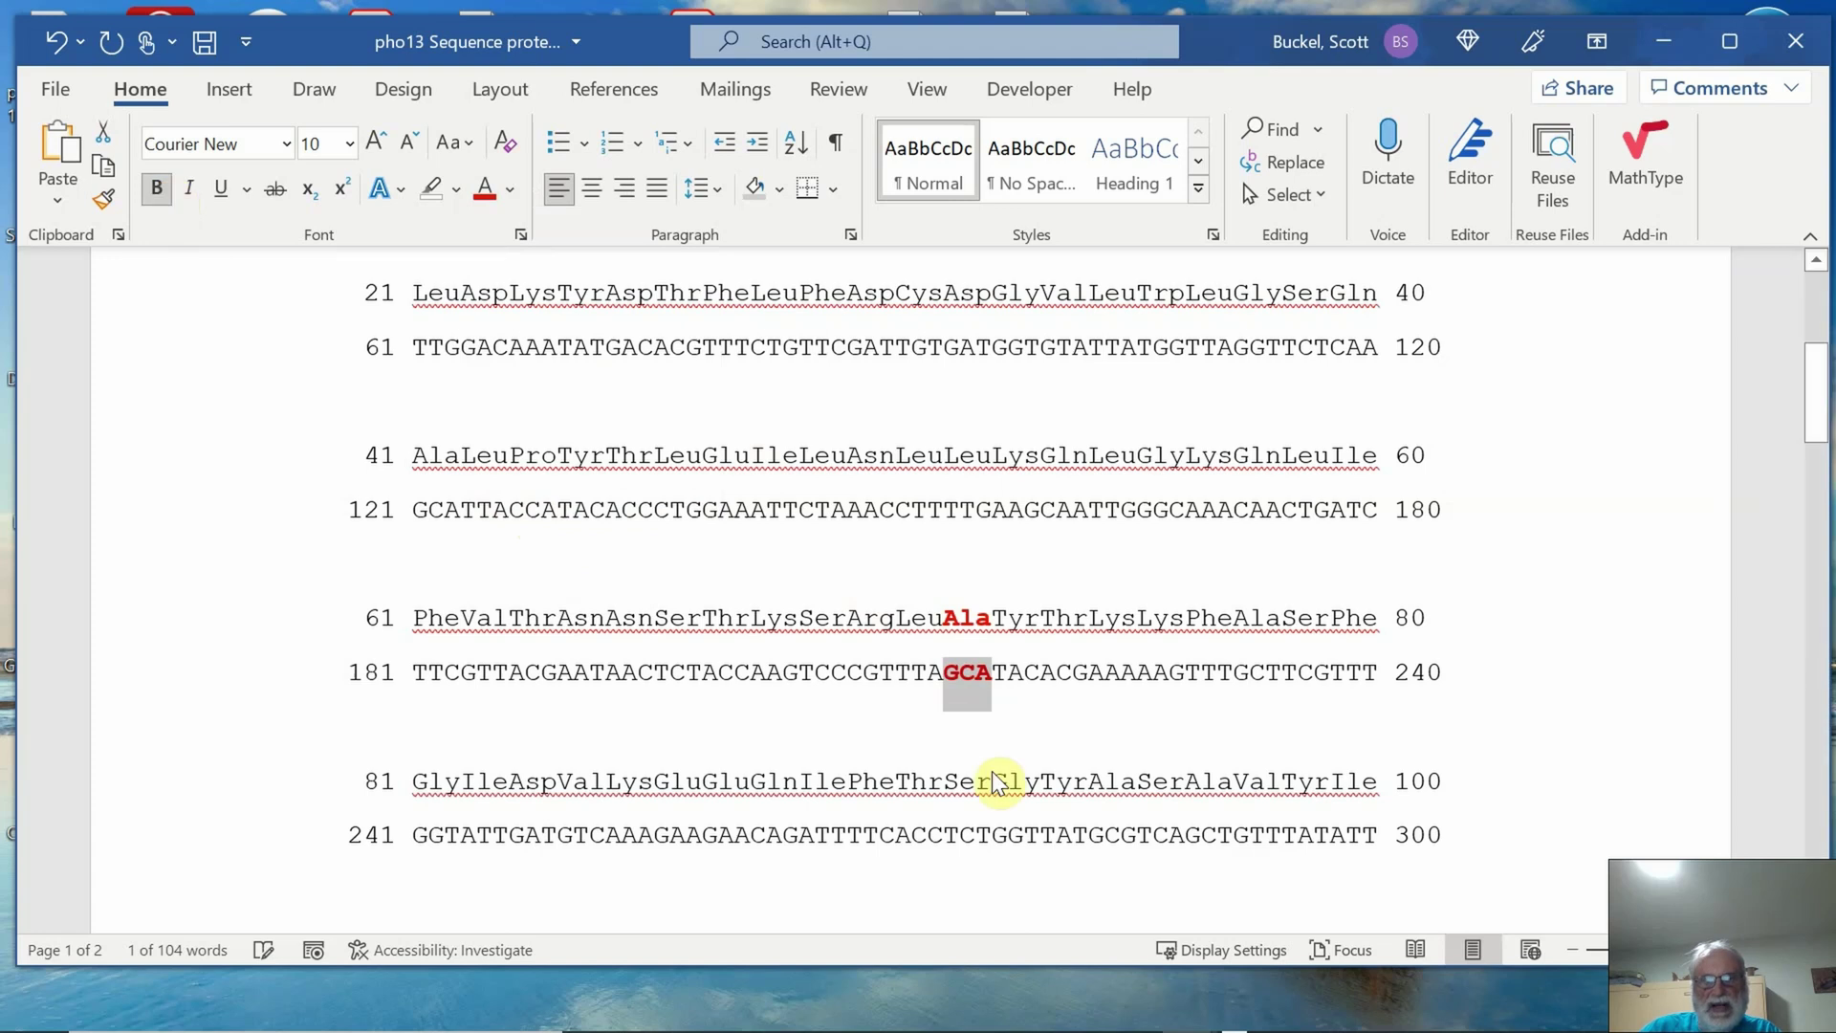
{"action": "left_click", "coordinate": [1052, 688]}
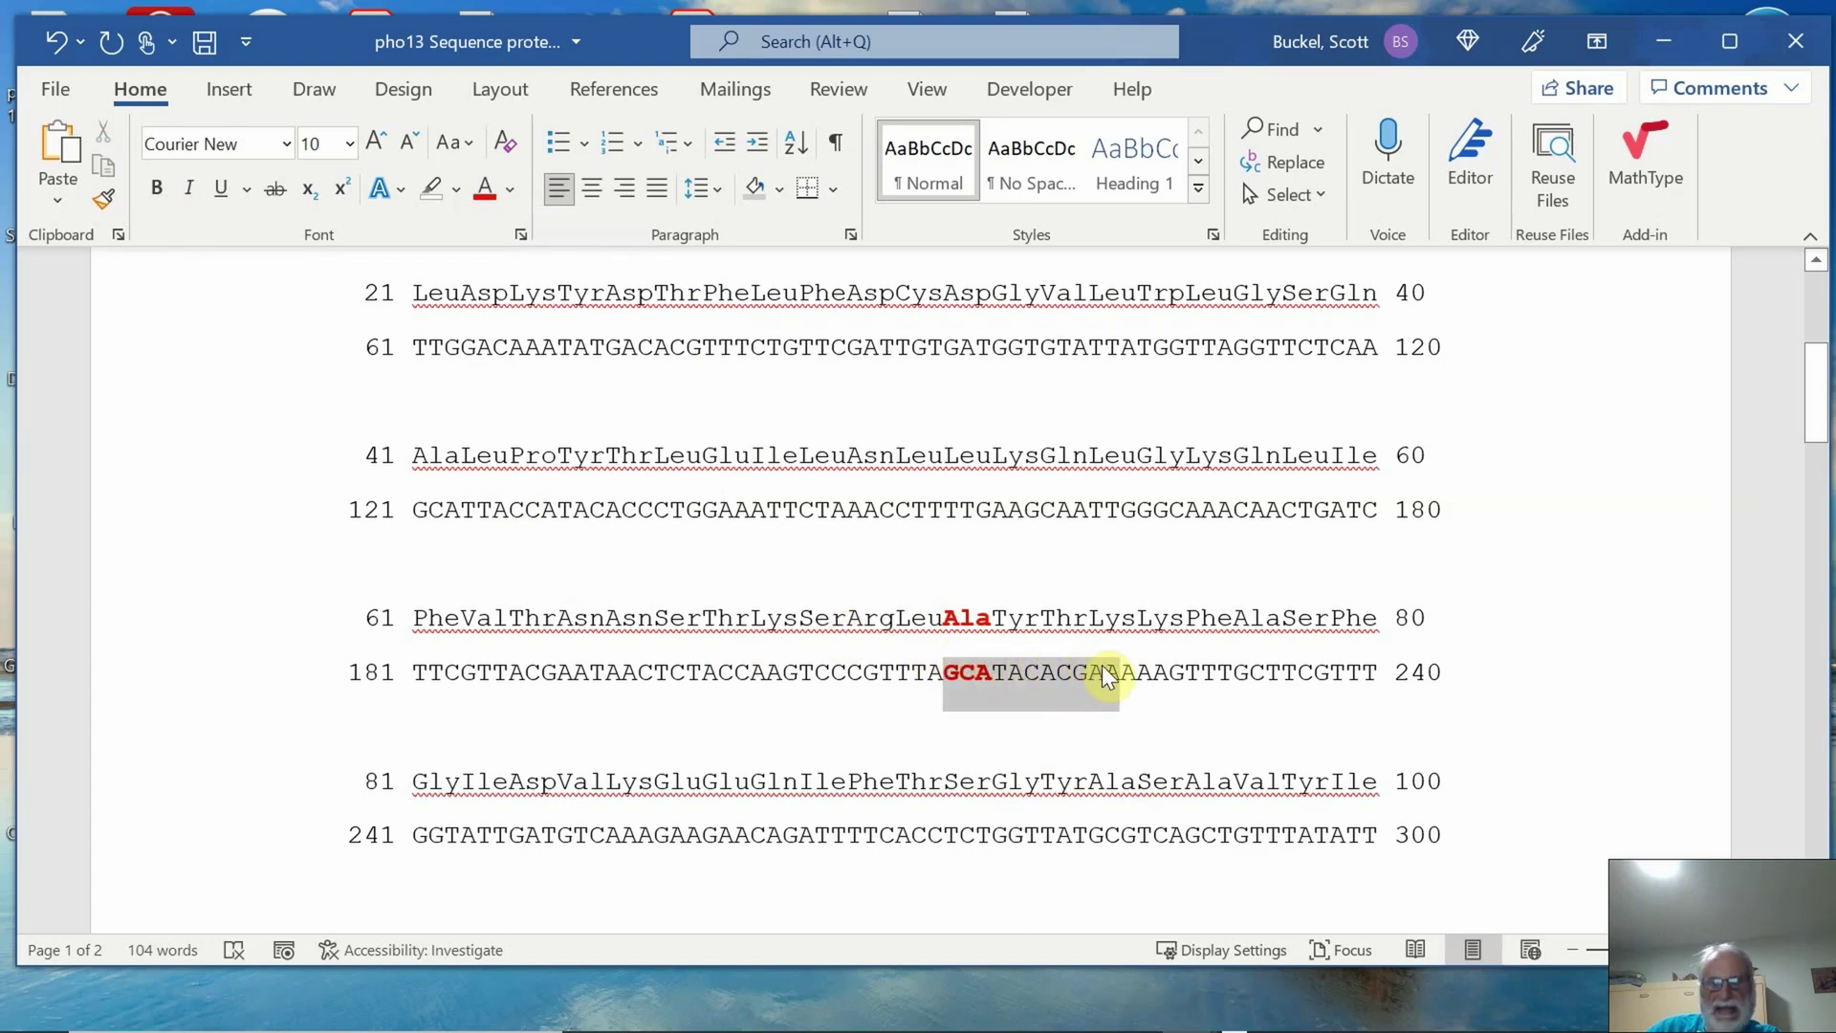
{"action": "left_click_drag", "start_coordinate": [1102, 664], "coordinate": [1101, 664]}
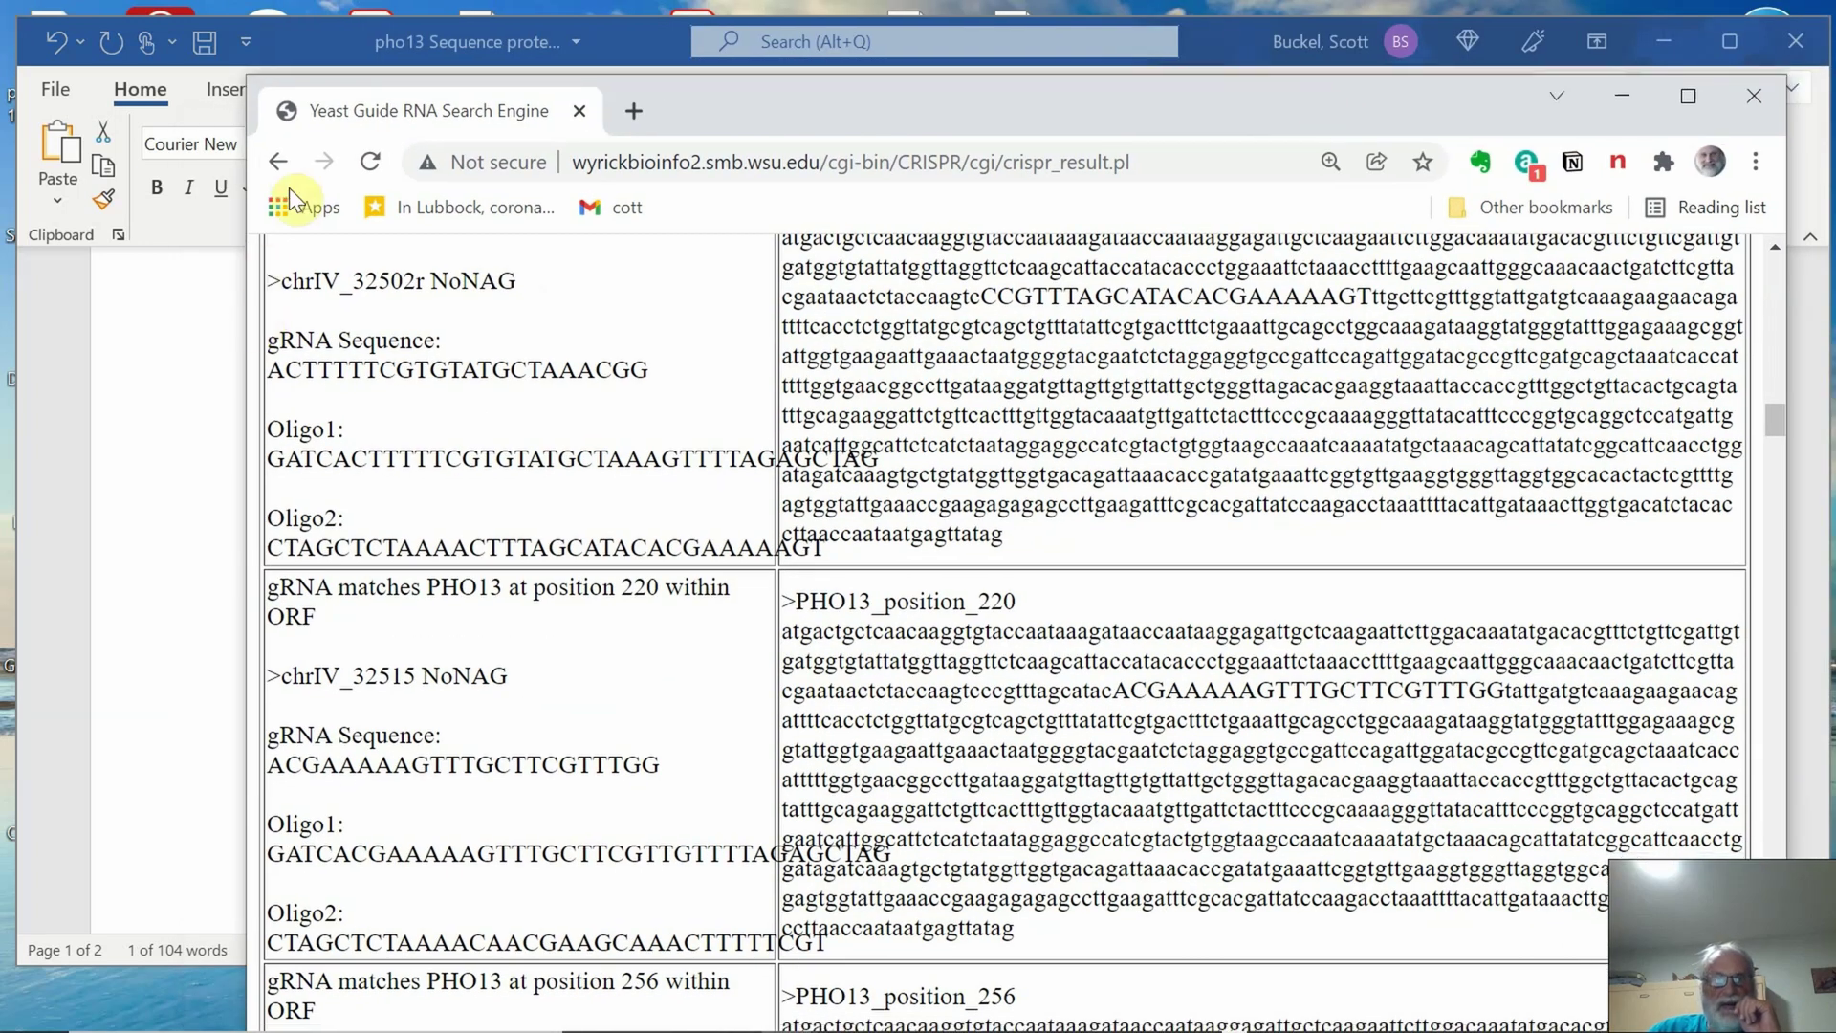
Return to the CRISPR Toolset and submit a yeast gRNA search for gene pho13.
{"action": "left_click", "coordinate": [285, 163]}
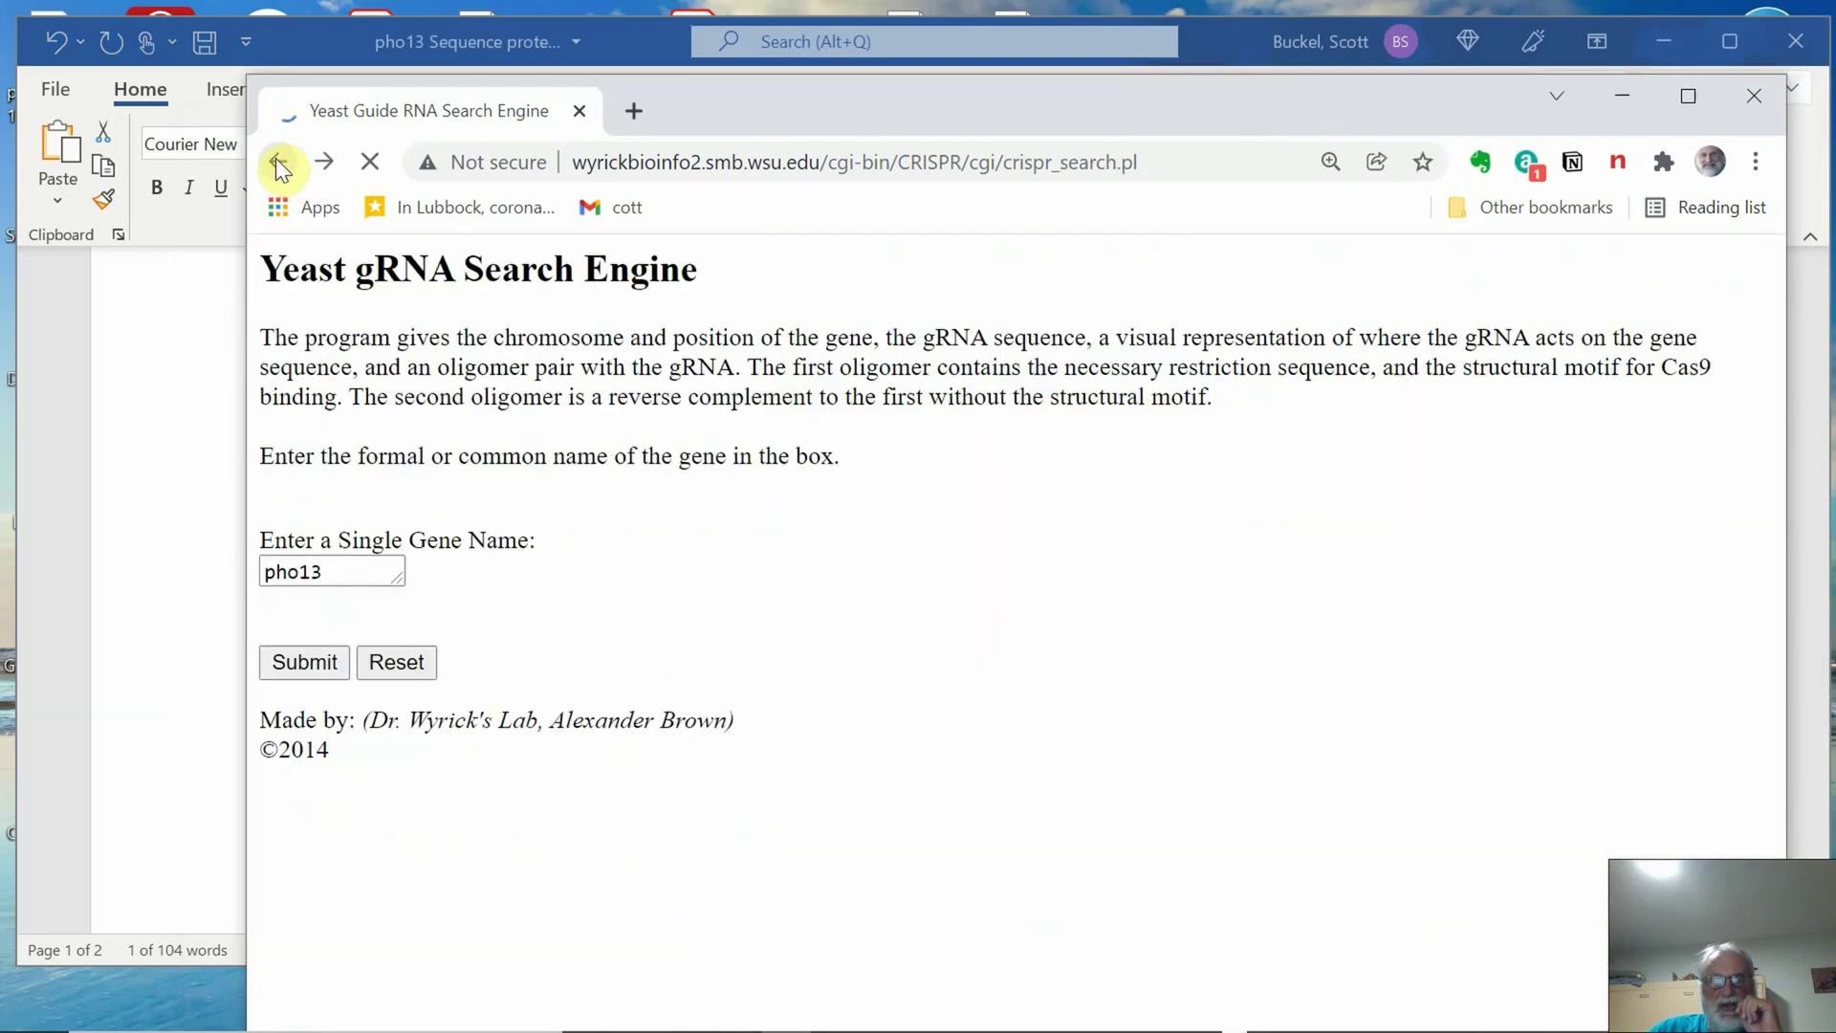
{"action": "left_click", "coordinate": [279, 161]}
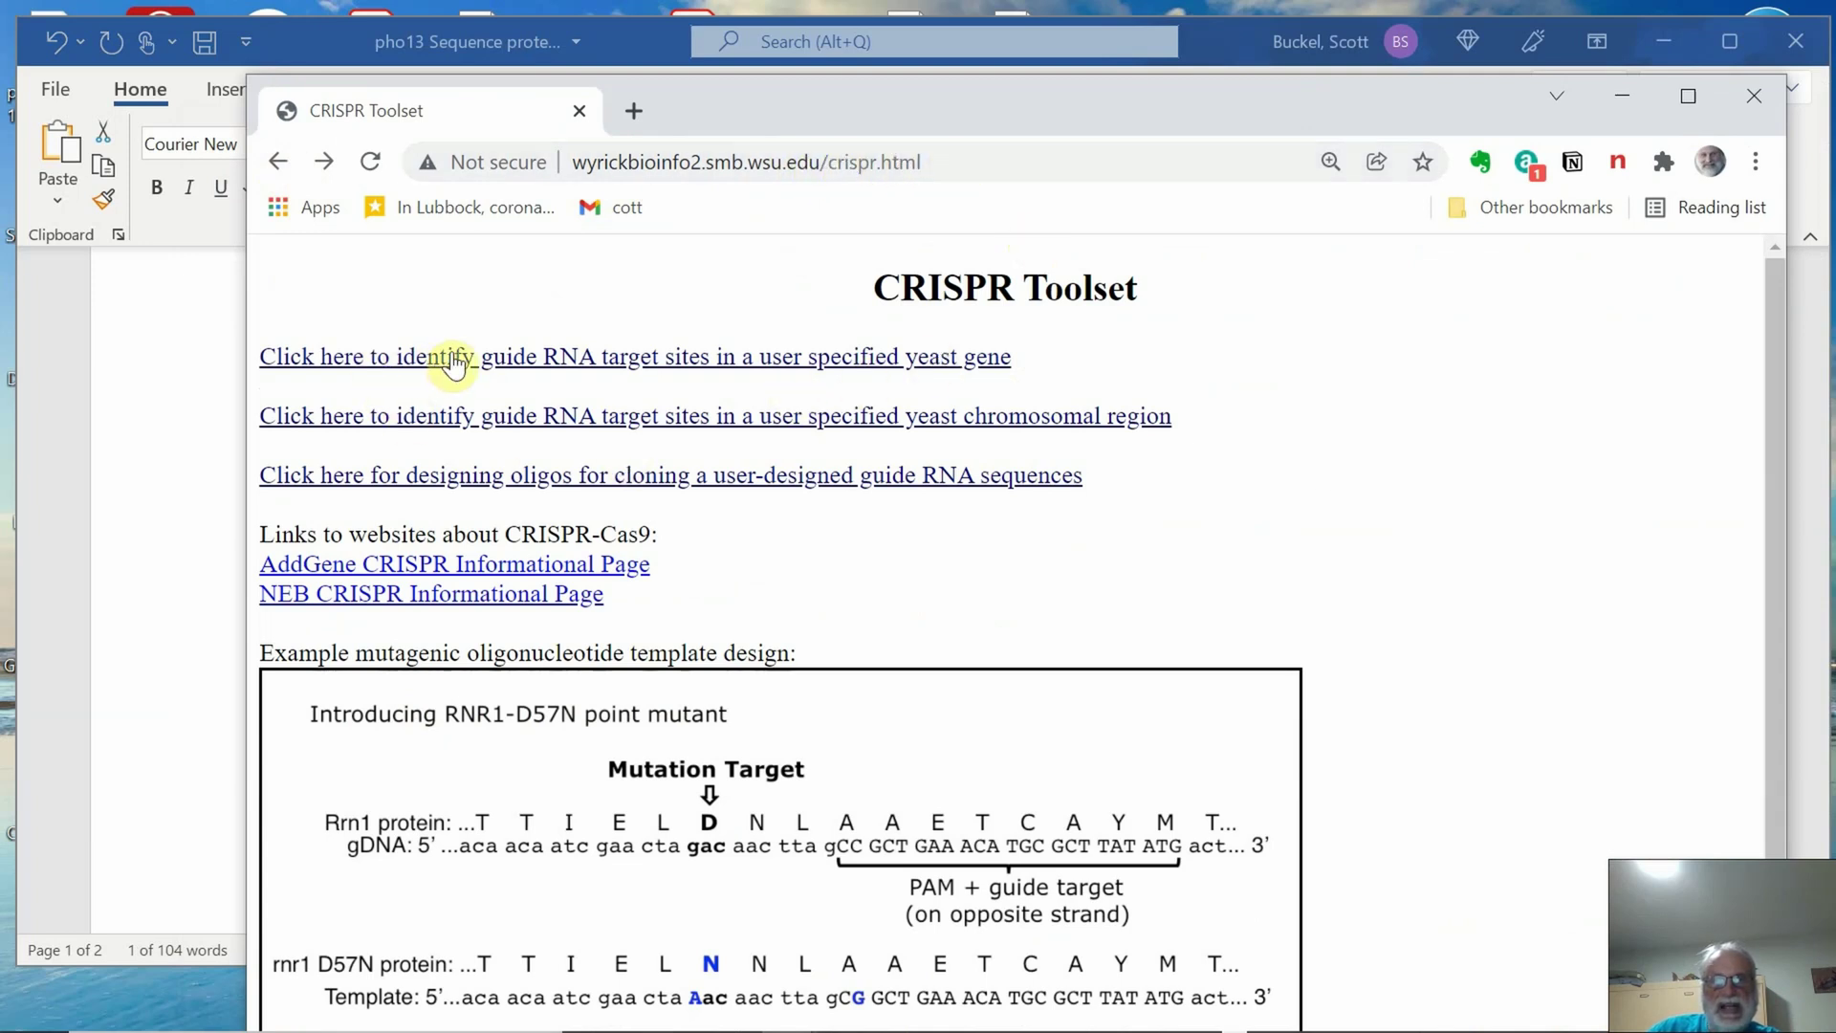
{"action": "left_click", "coordinate": [525, 369]}
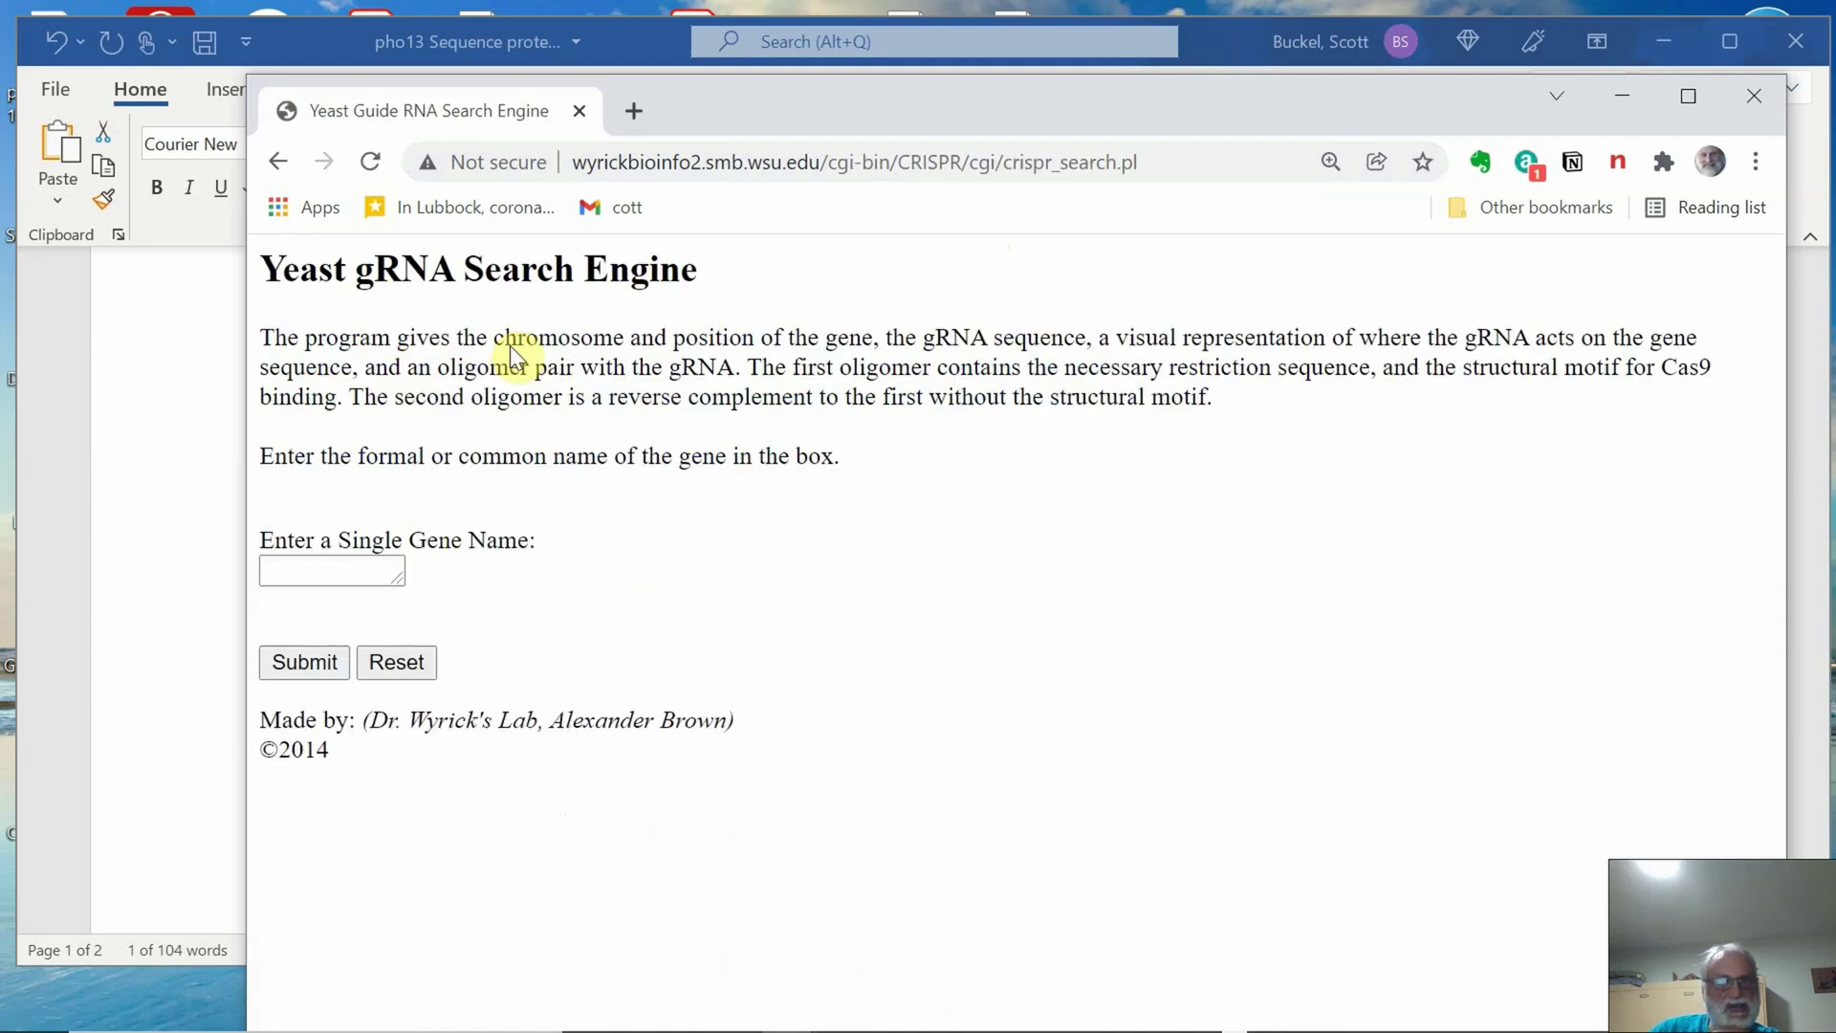
{"action": "left_click", "coordinate": [295, 560]}
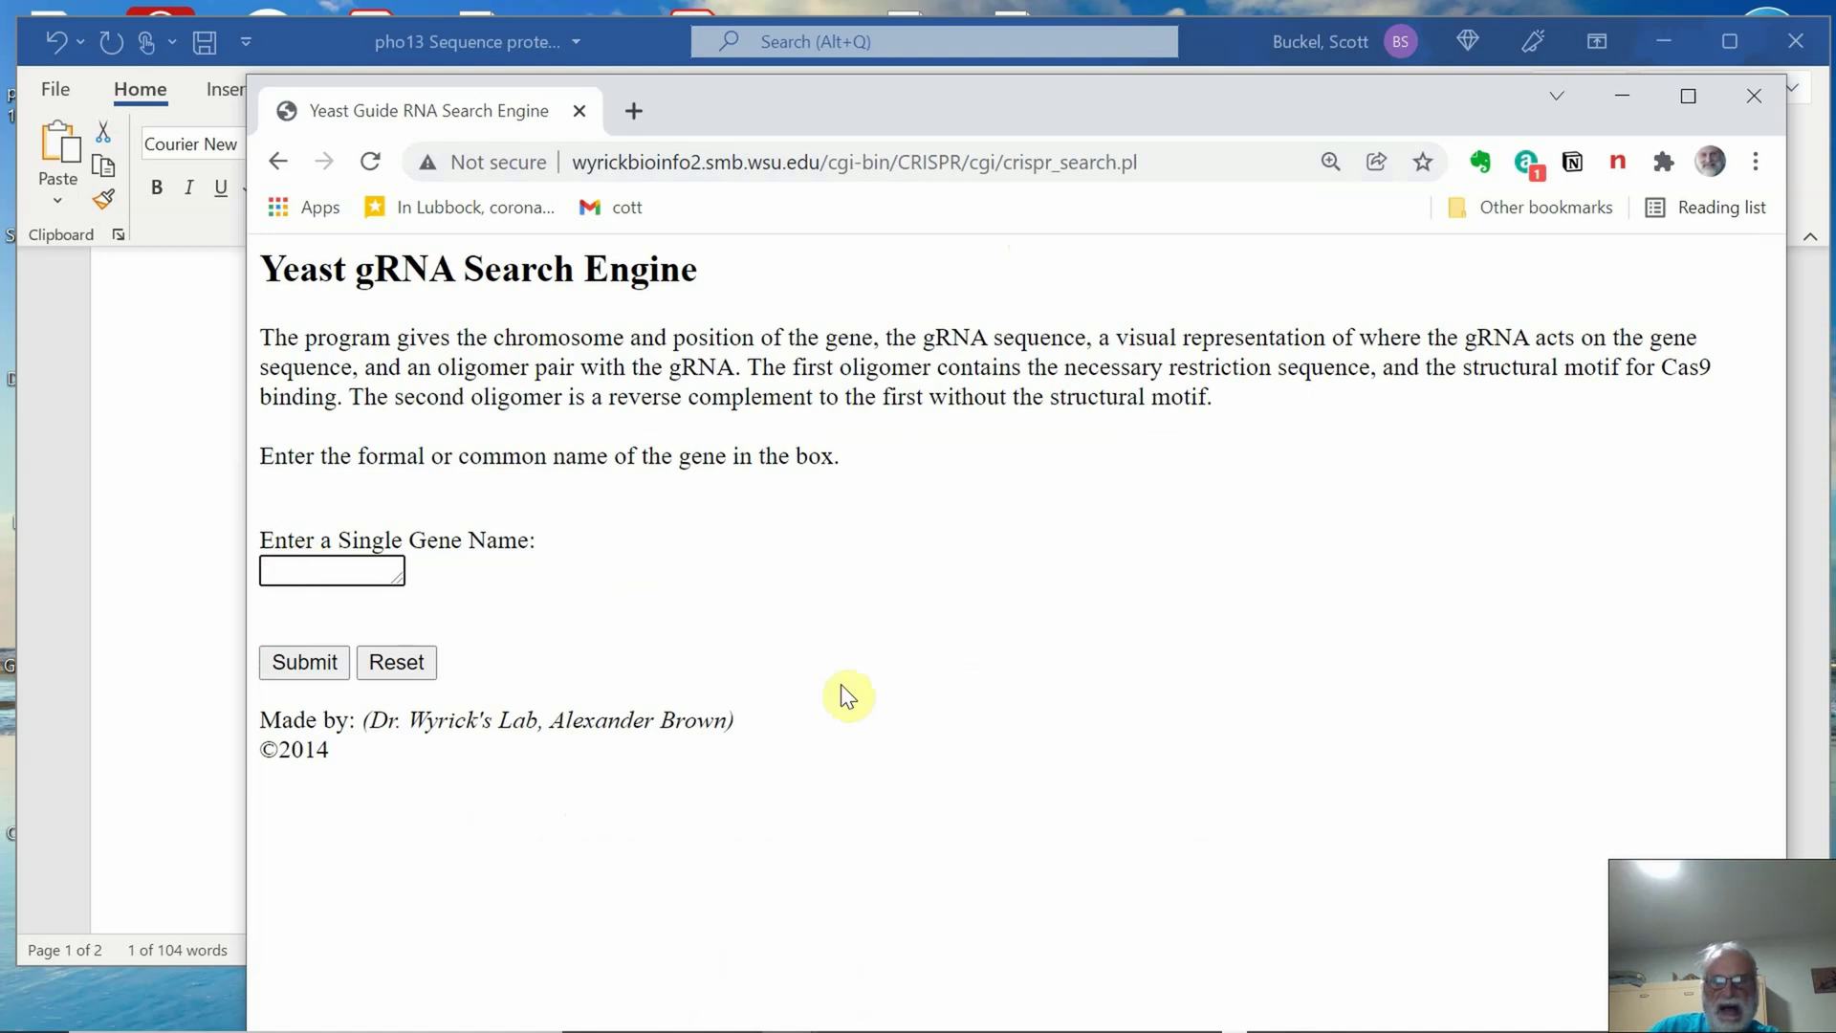
{"action": "type", "text": "pho13"}
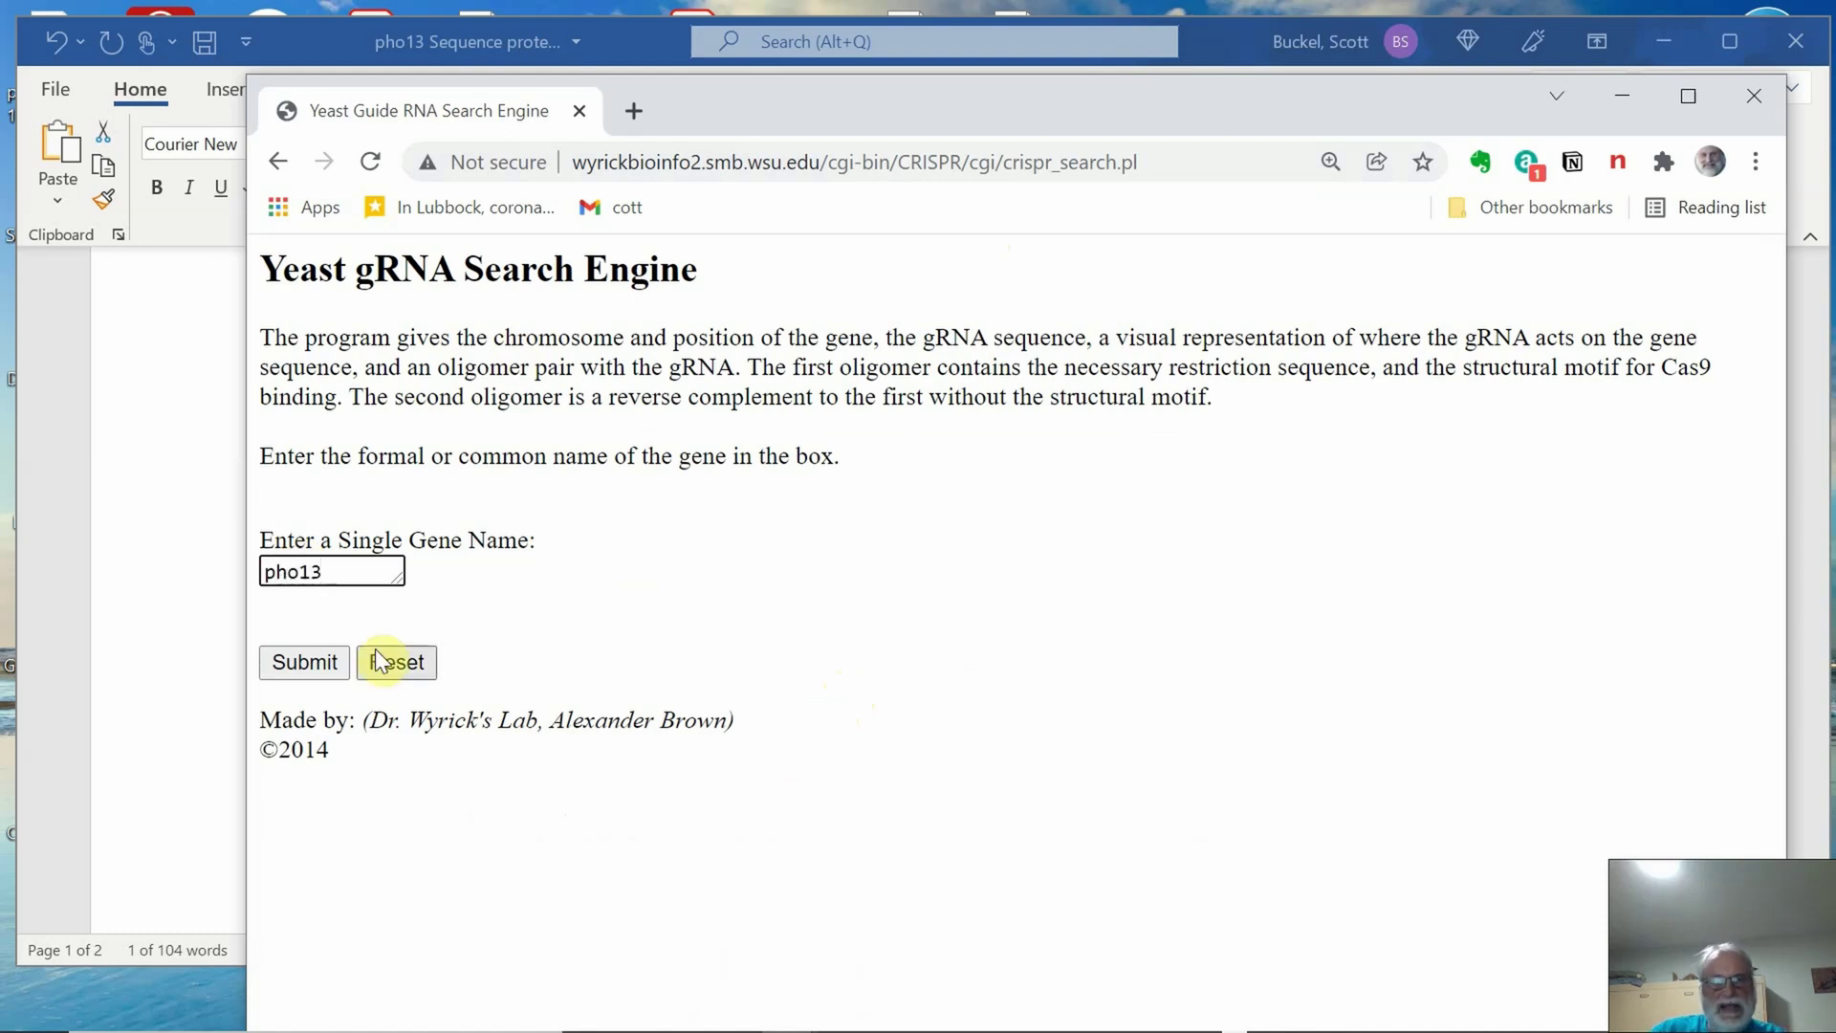
{"action": "left_click", "coordinate": [290, 663]}
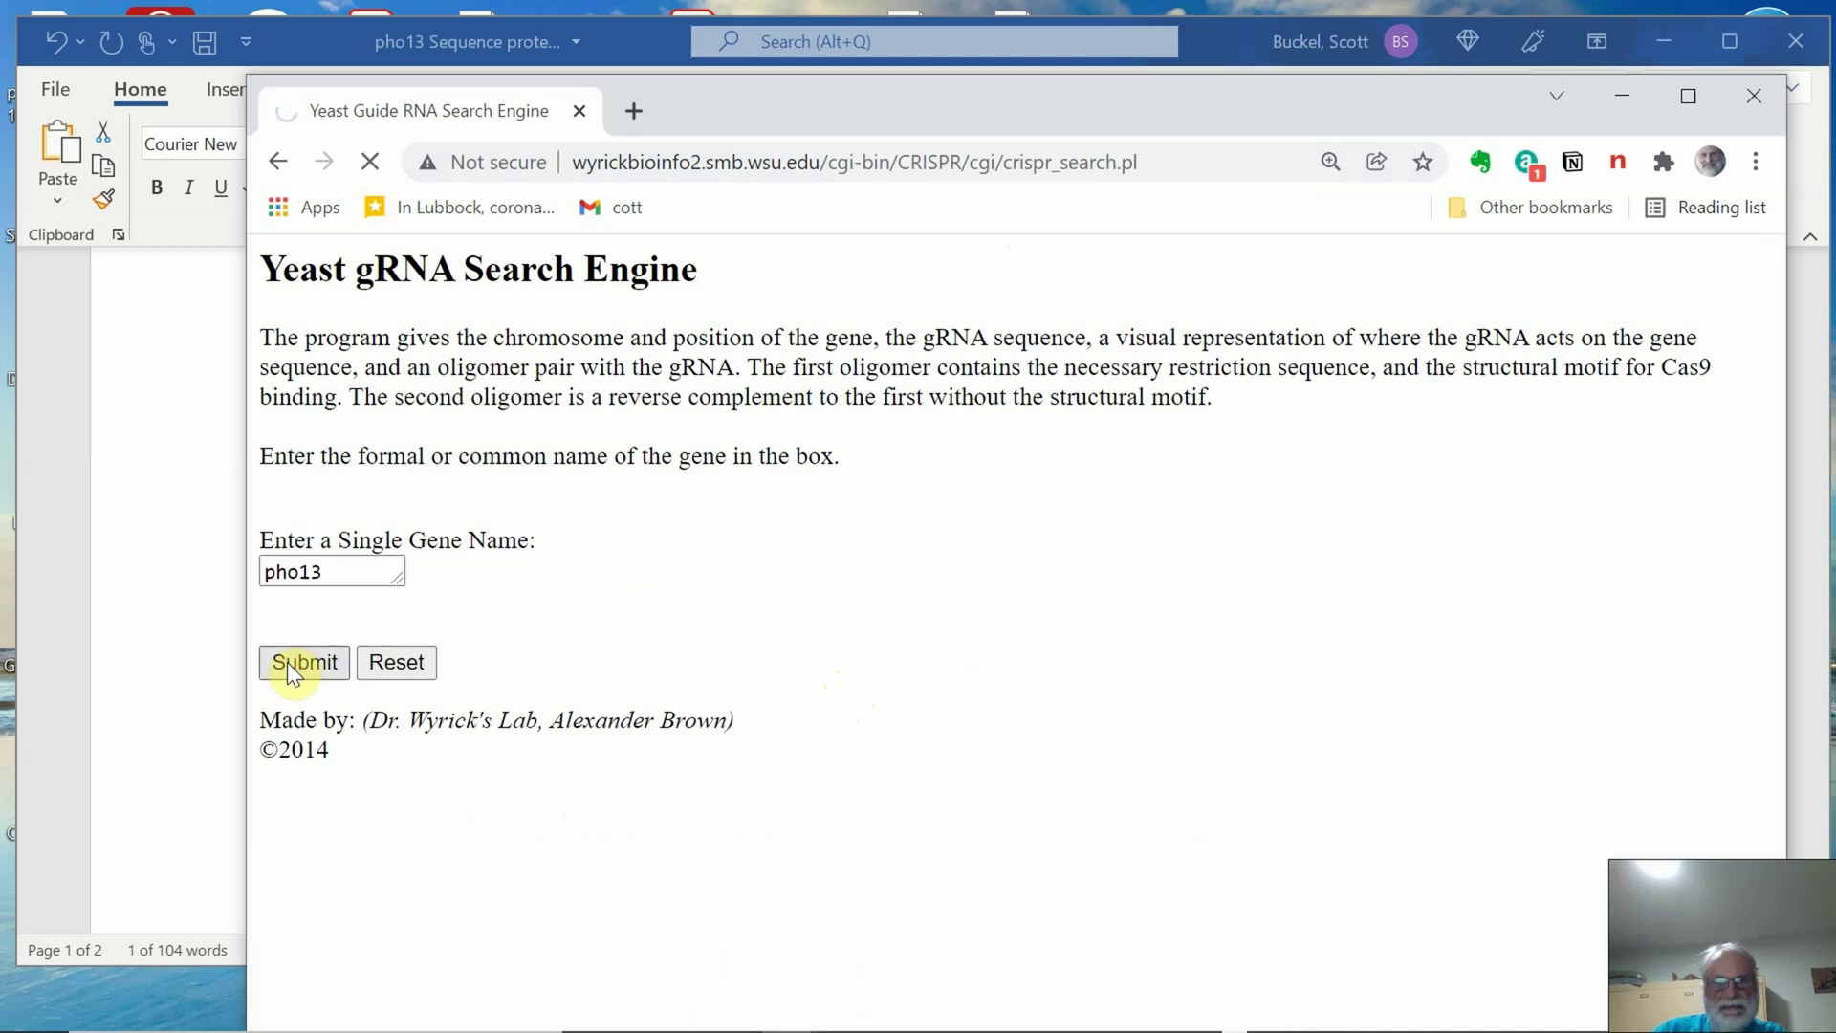
Review the pho13 results, selecting the uppercase target in the PHO13_position_35 sequence.
{"action": "scroll", "coordinate": [548, 497], "scroll_direction": "down", "scroll_amount": 7}
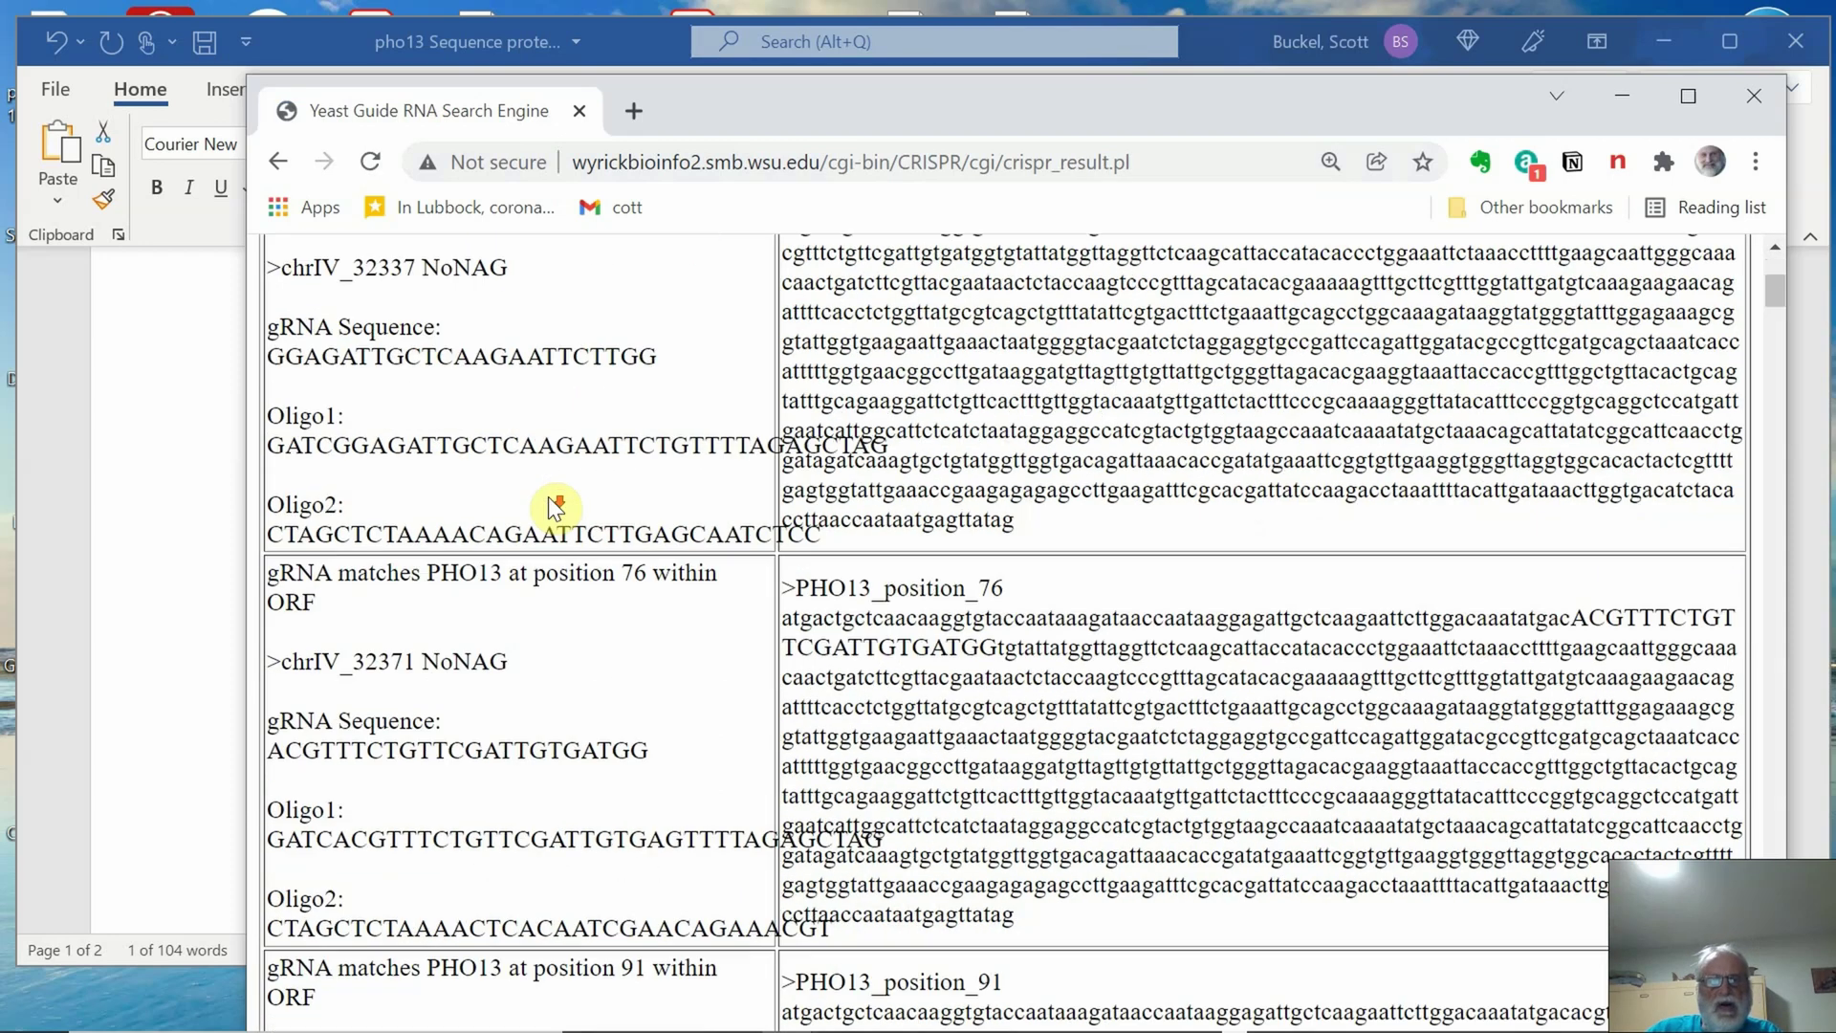
{"action": "scroll", "coordinate": [538, 493], "scroll_direction": "up", "scroll_amount": 7}
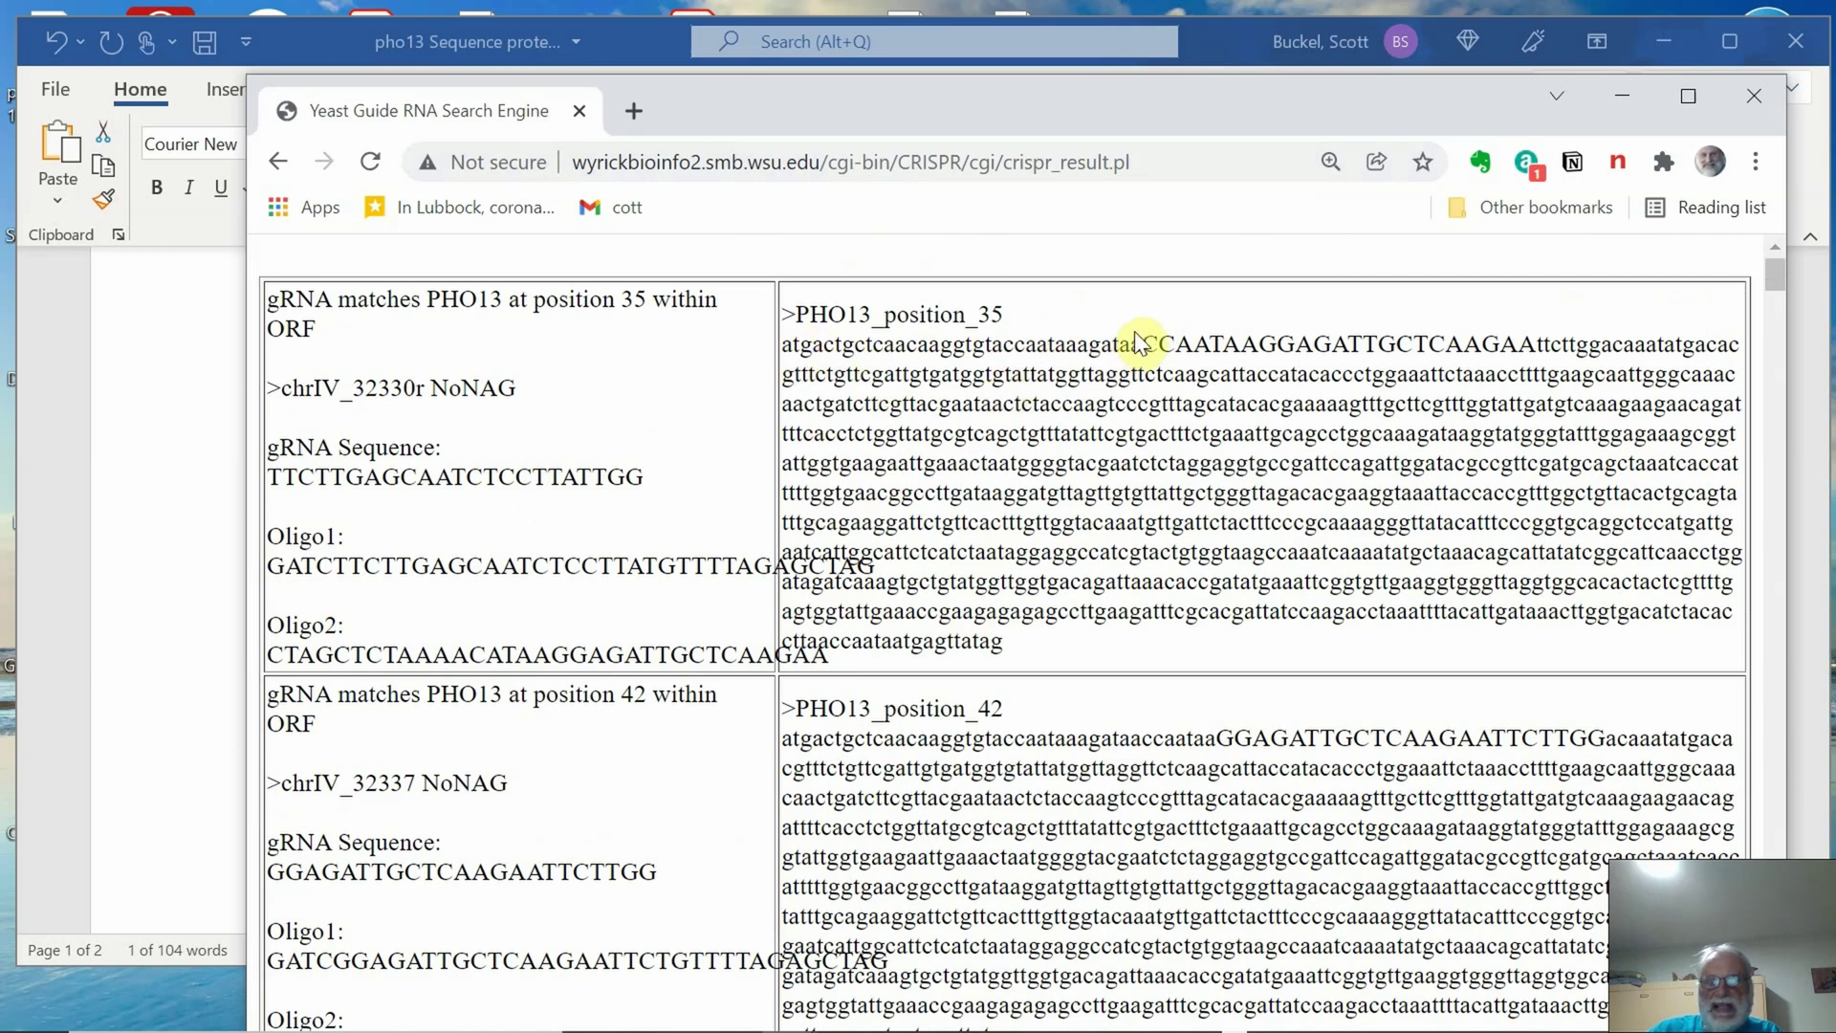
{"action": "left_click_drag", "start_coordinate": [1138, 341], "coordinate": [1525, 344]}
{"action": "left_click", "coordinate": [894, 423]}
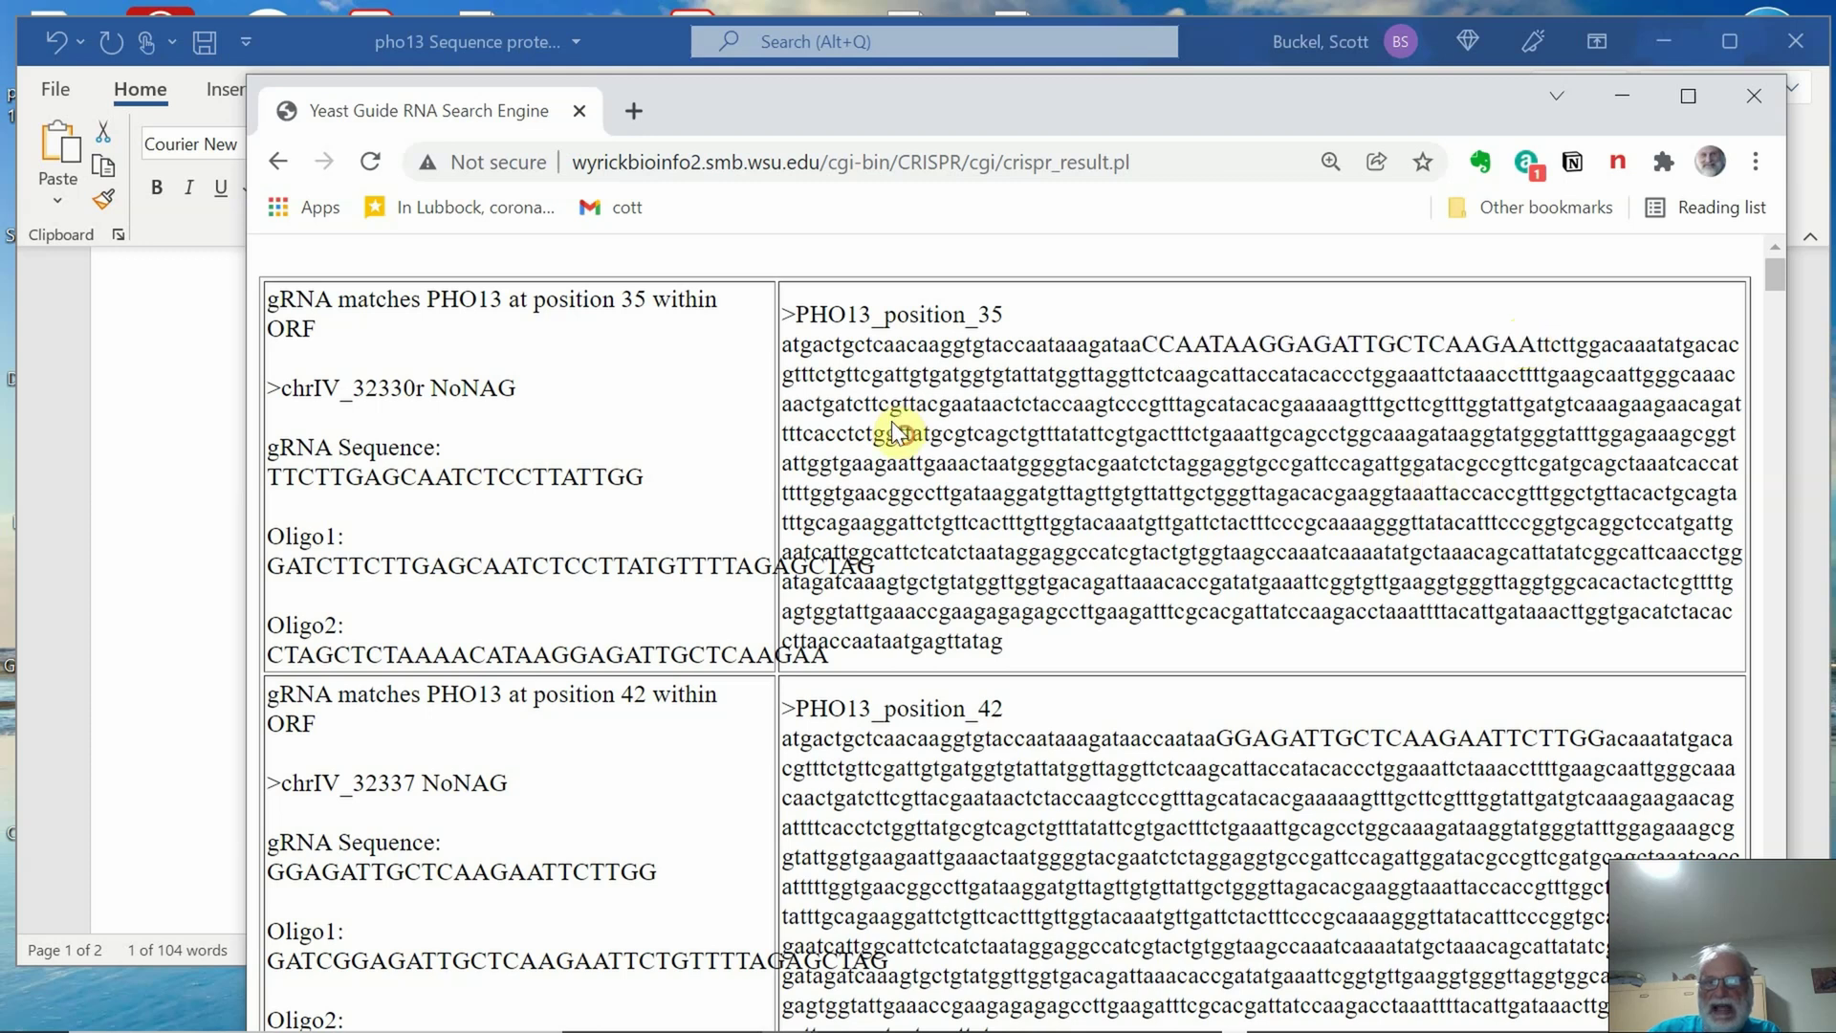
{"action": "left_click_drag", "start_coordinate": [790, 344], "coordinate": [980, 643]}
{"action": "left_click", "coordinate": [1306, 541]}
Search the results page for GCATACACGAA with the browser's find bar.
{"action": "left_click", "coordinate": [1751, 164]}
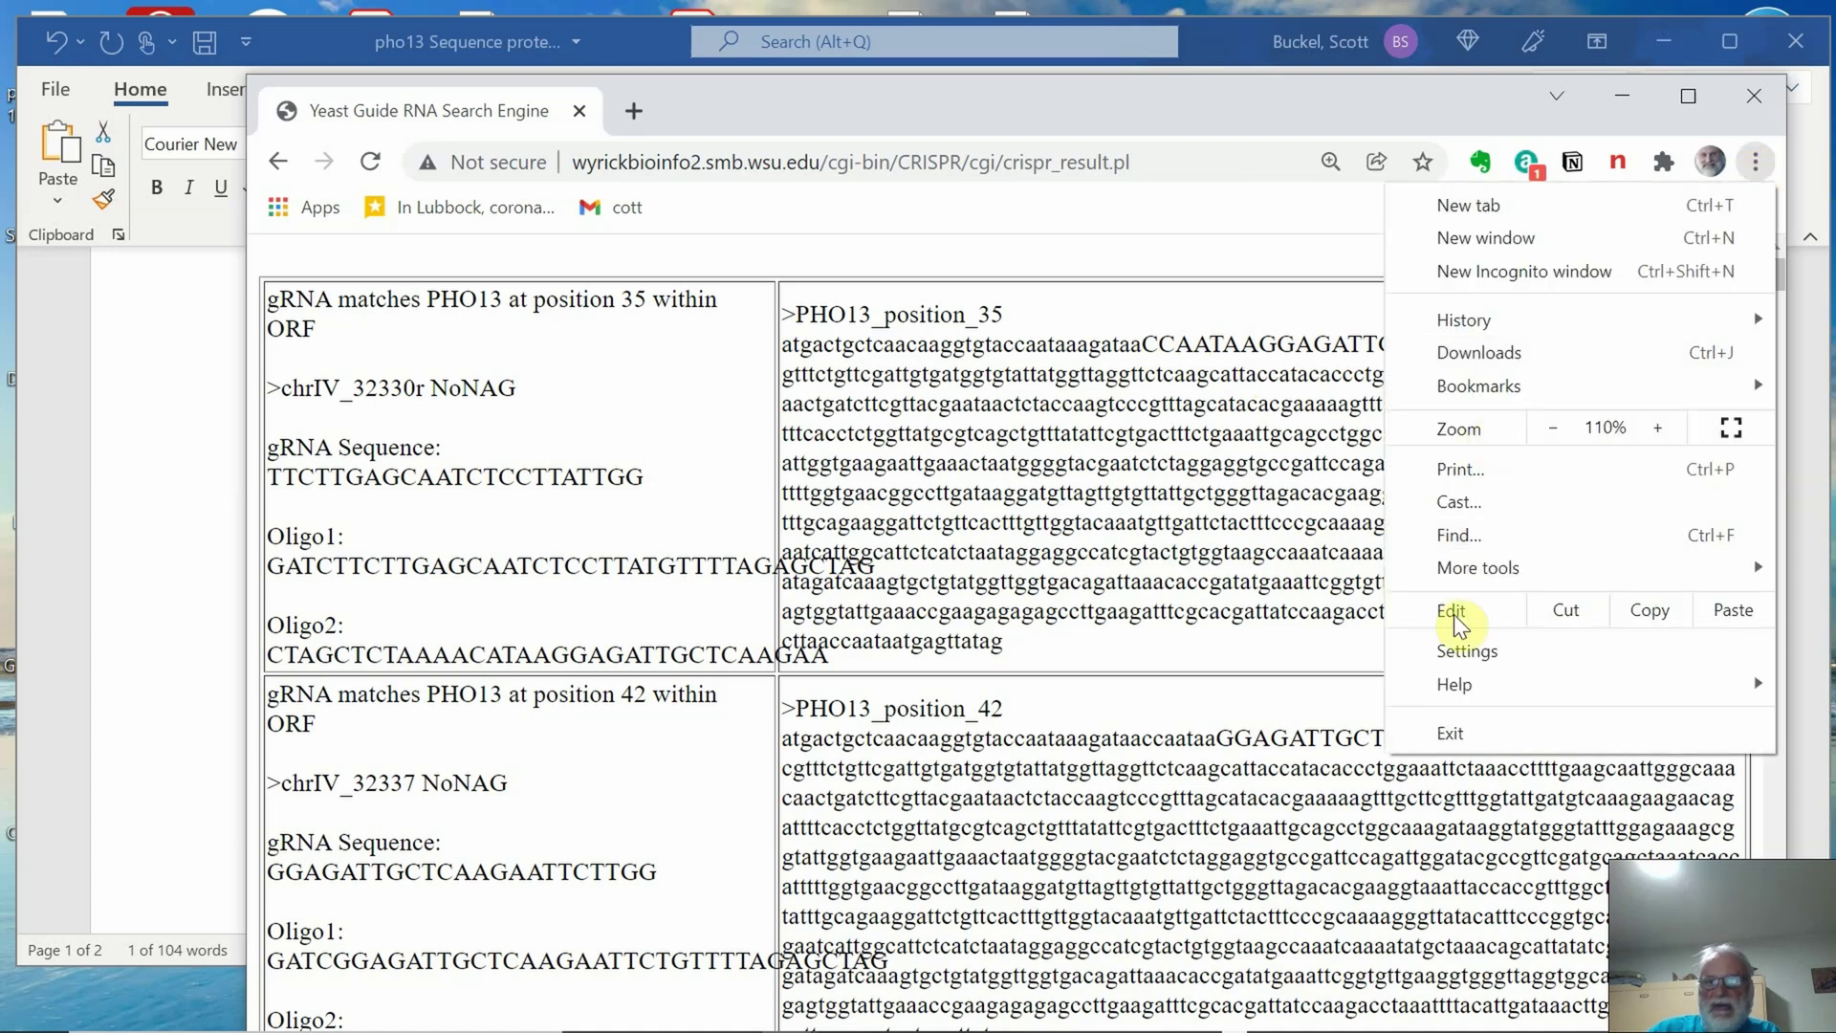
{"action": "left_click", "coordinate": [1460, 534]}
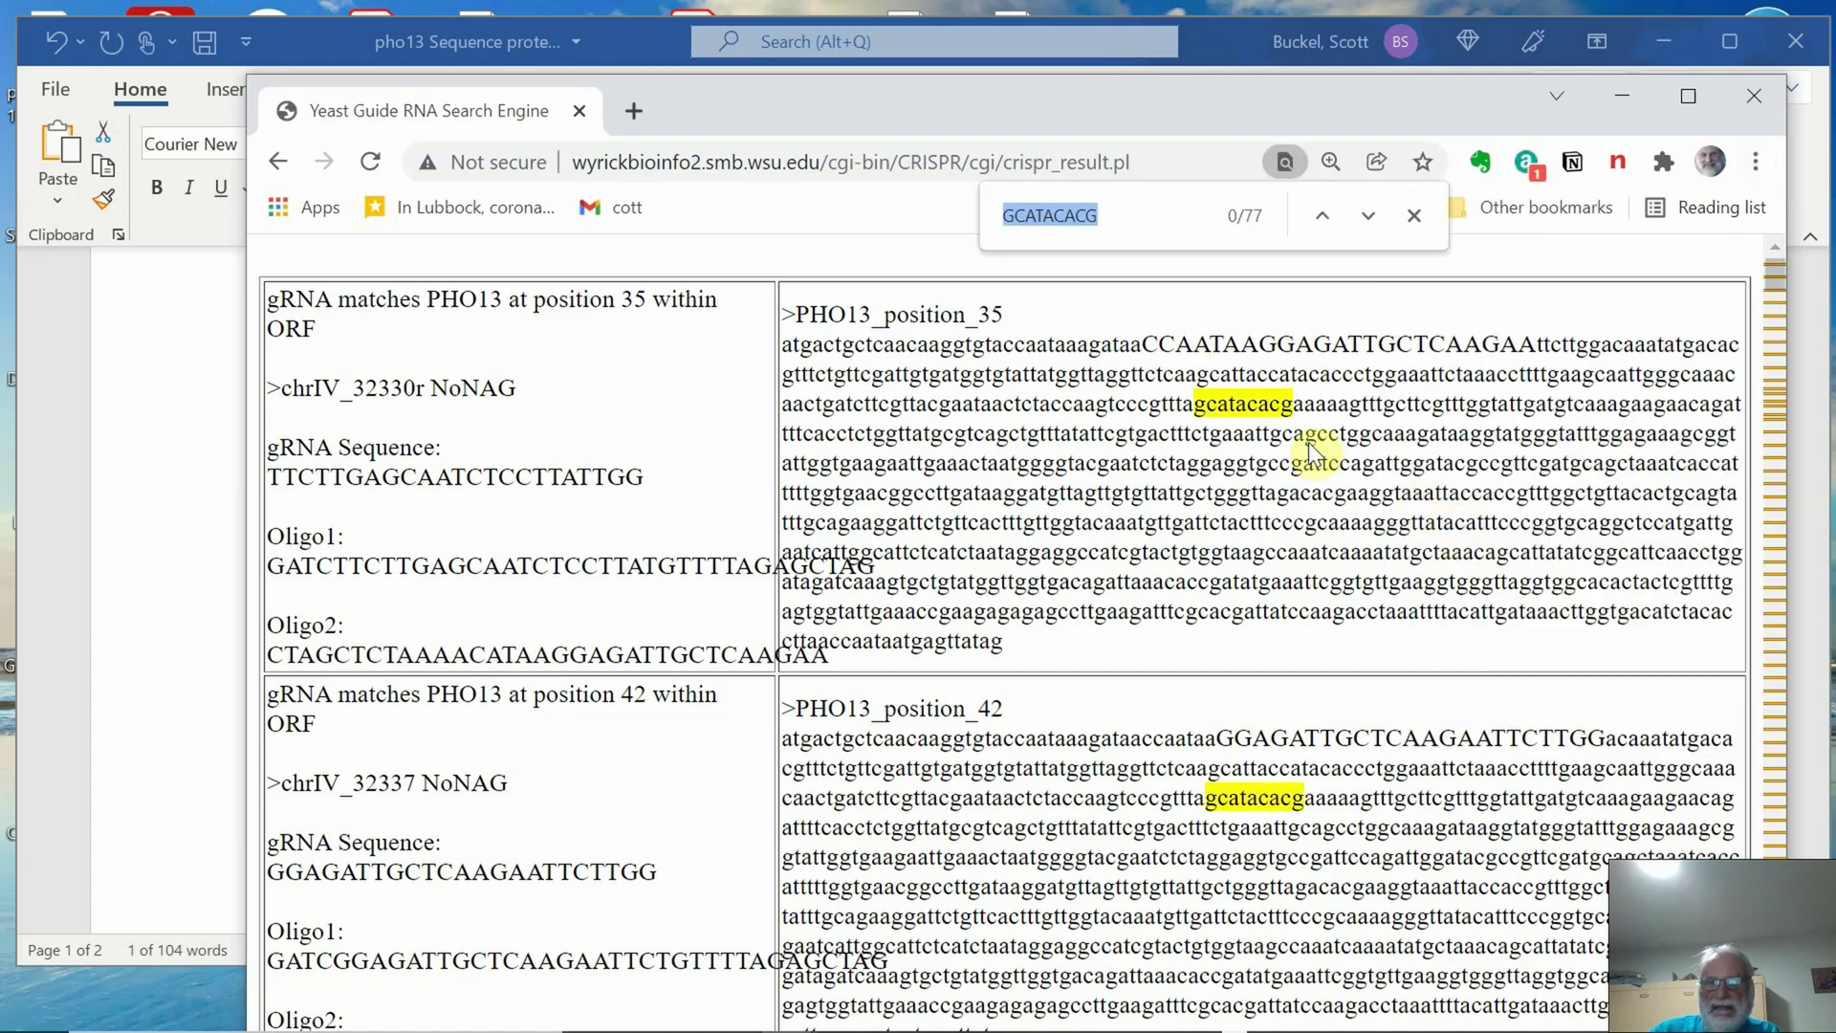
{"action": "left_click", "coordinate": [1098, 213]}
{"action": "type", "text": "AA"}
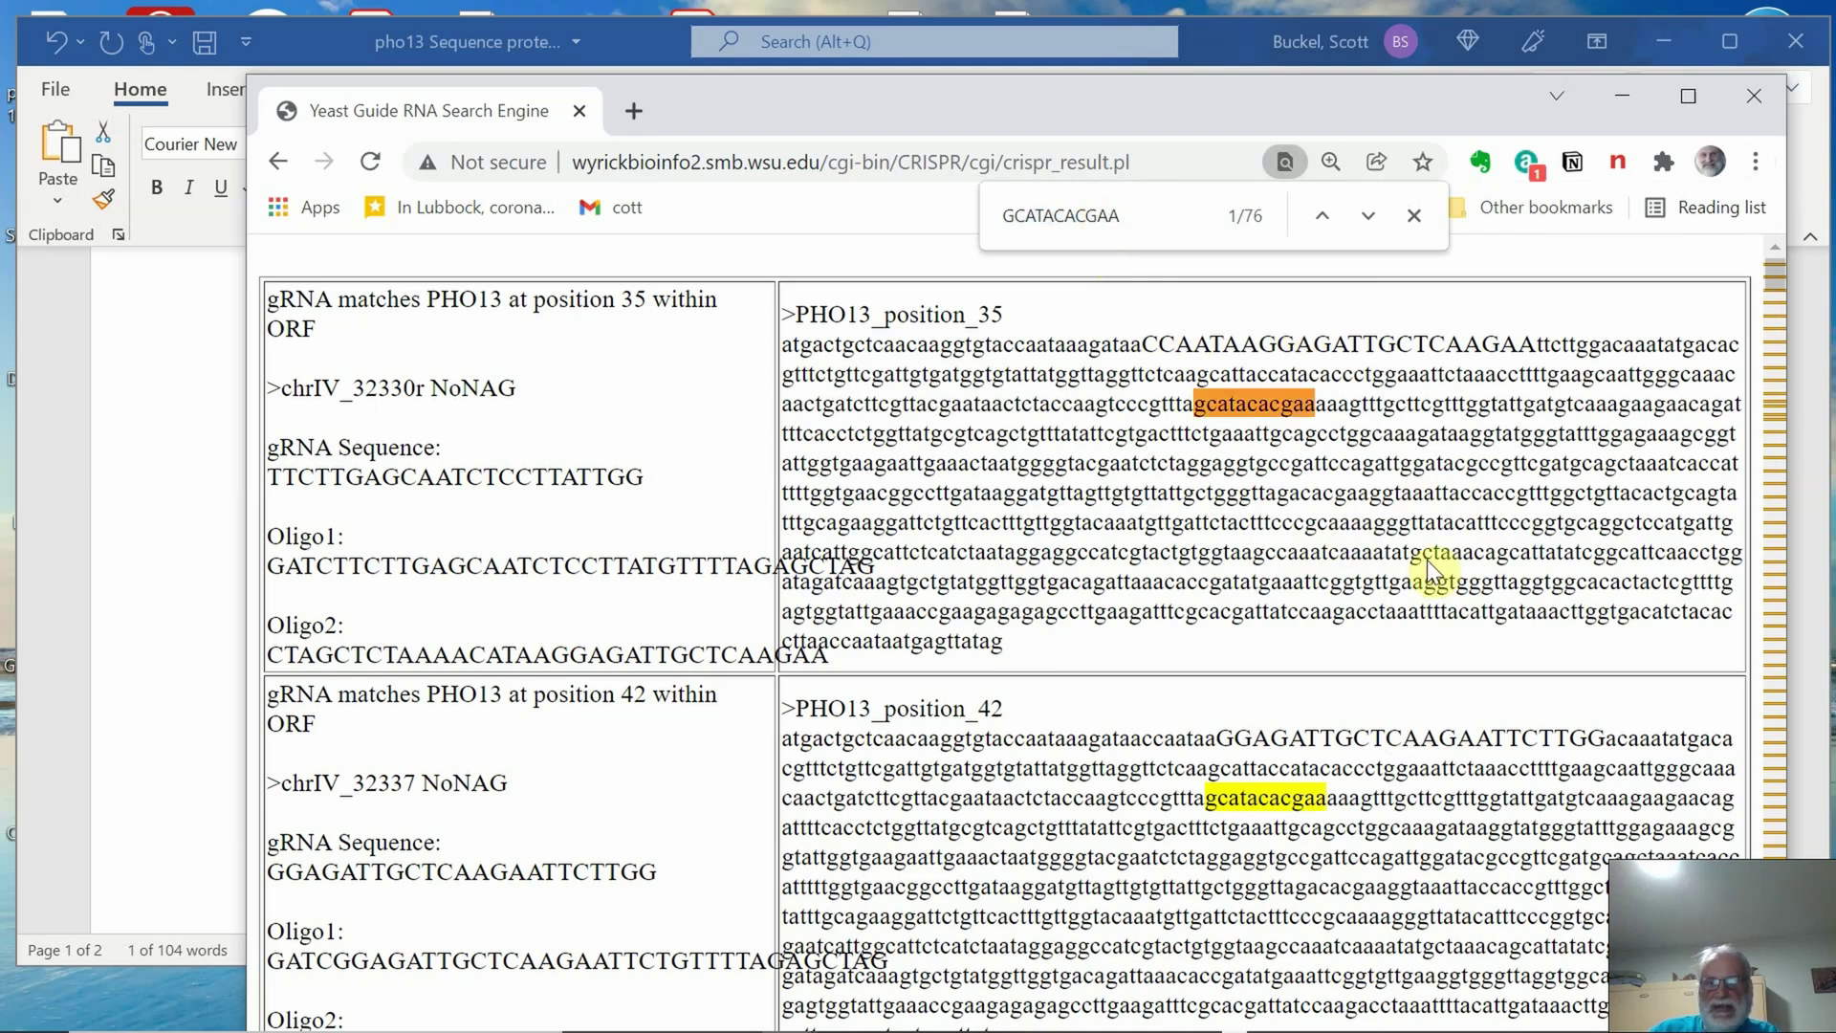
Scroll through the matches, selecting the position 91 and position 117 guide sequences.
{"action": "scroll", "coordinate": [1315, 856], "scroll_direction": "down", "scroll_amount": 10}
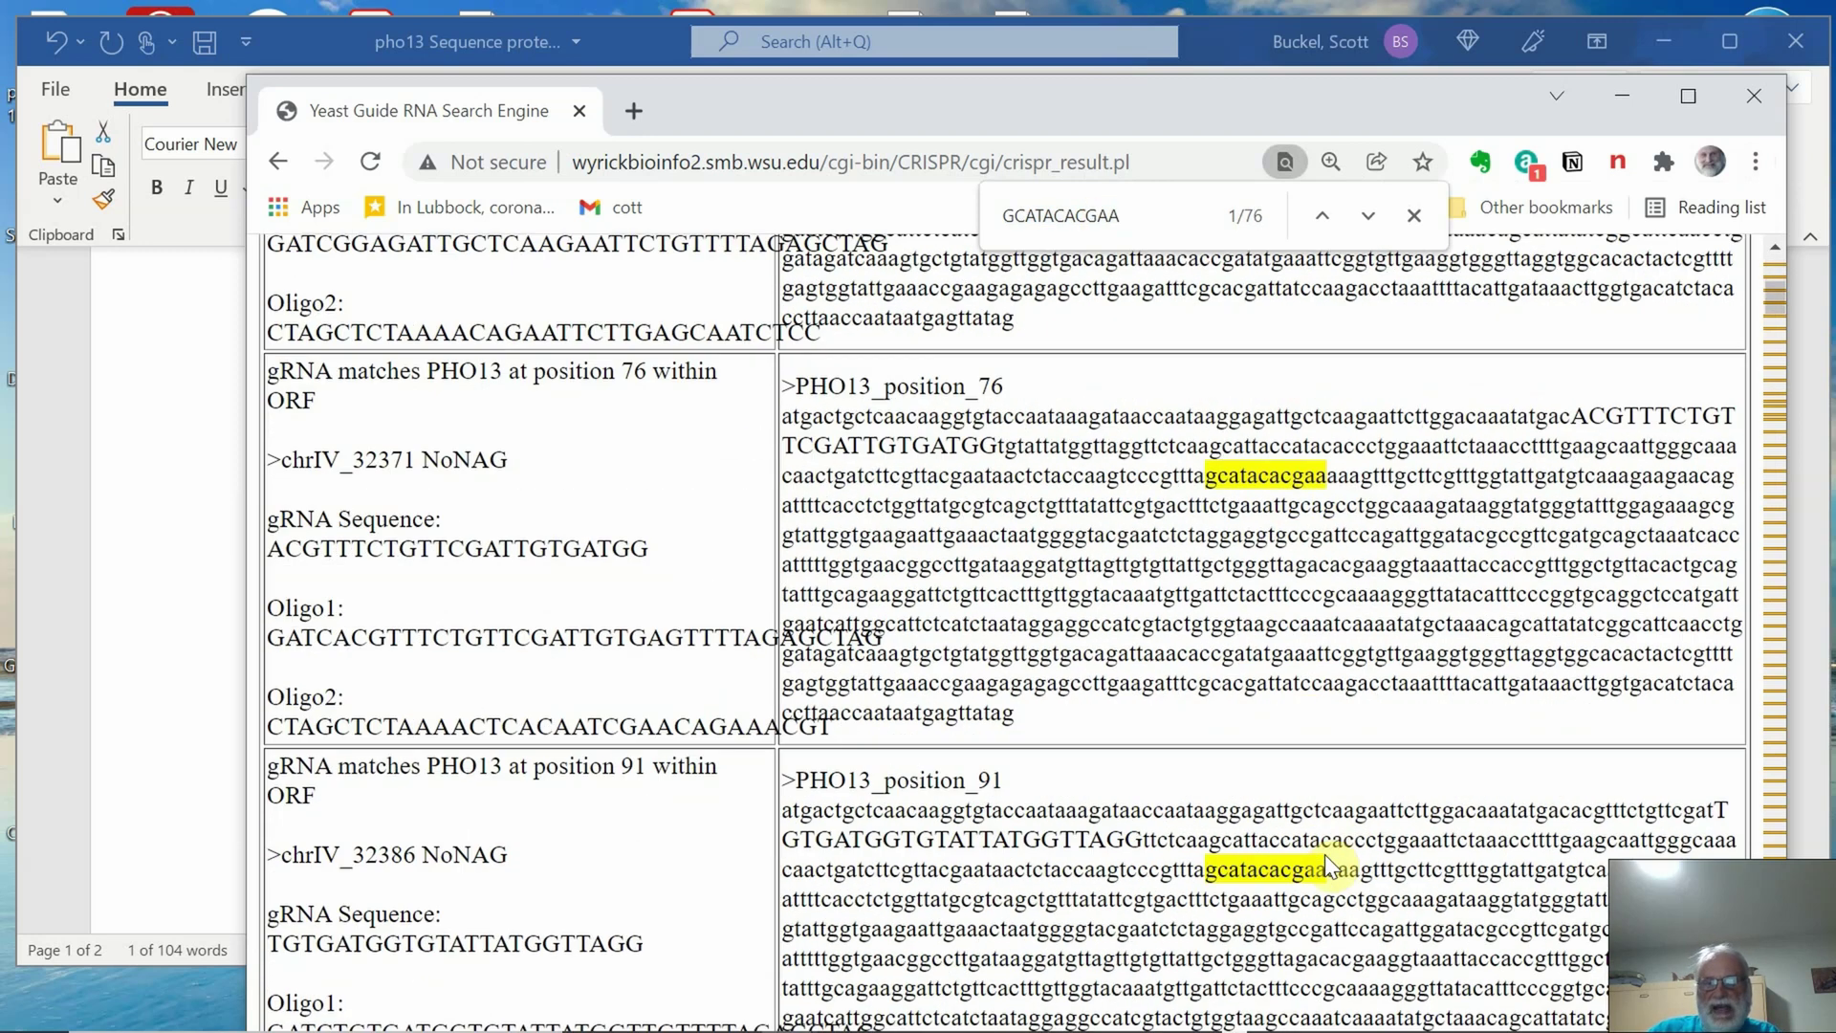
{"action": "scroll", "coordinate": [1299, 803], "scroll_direction": "down", "scroll_amount": 20}
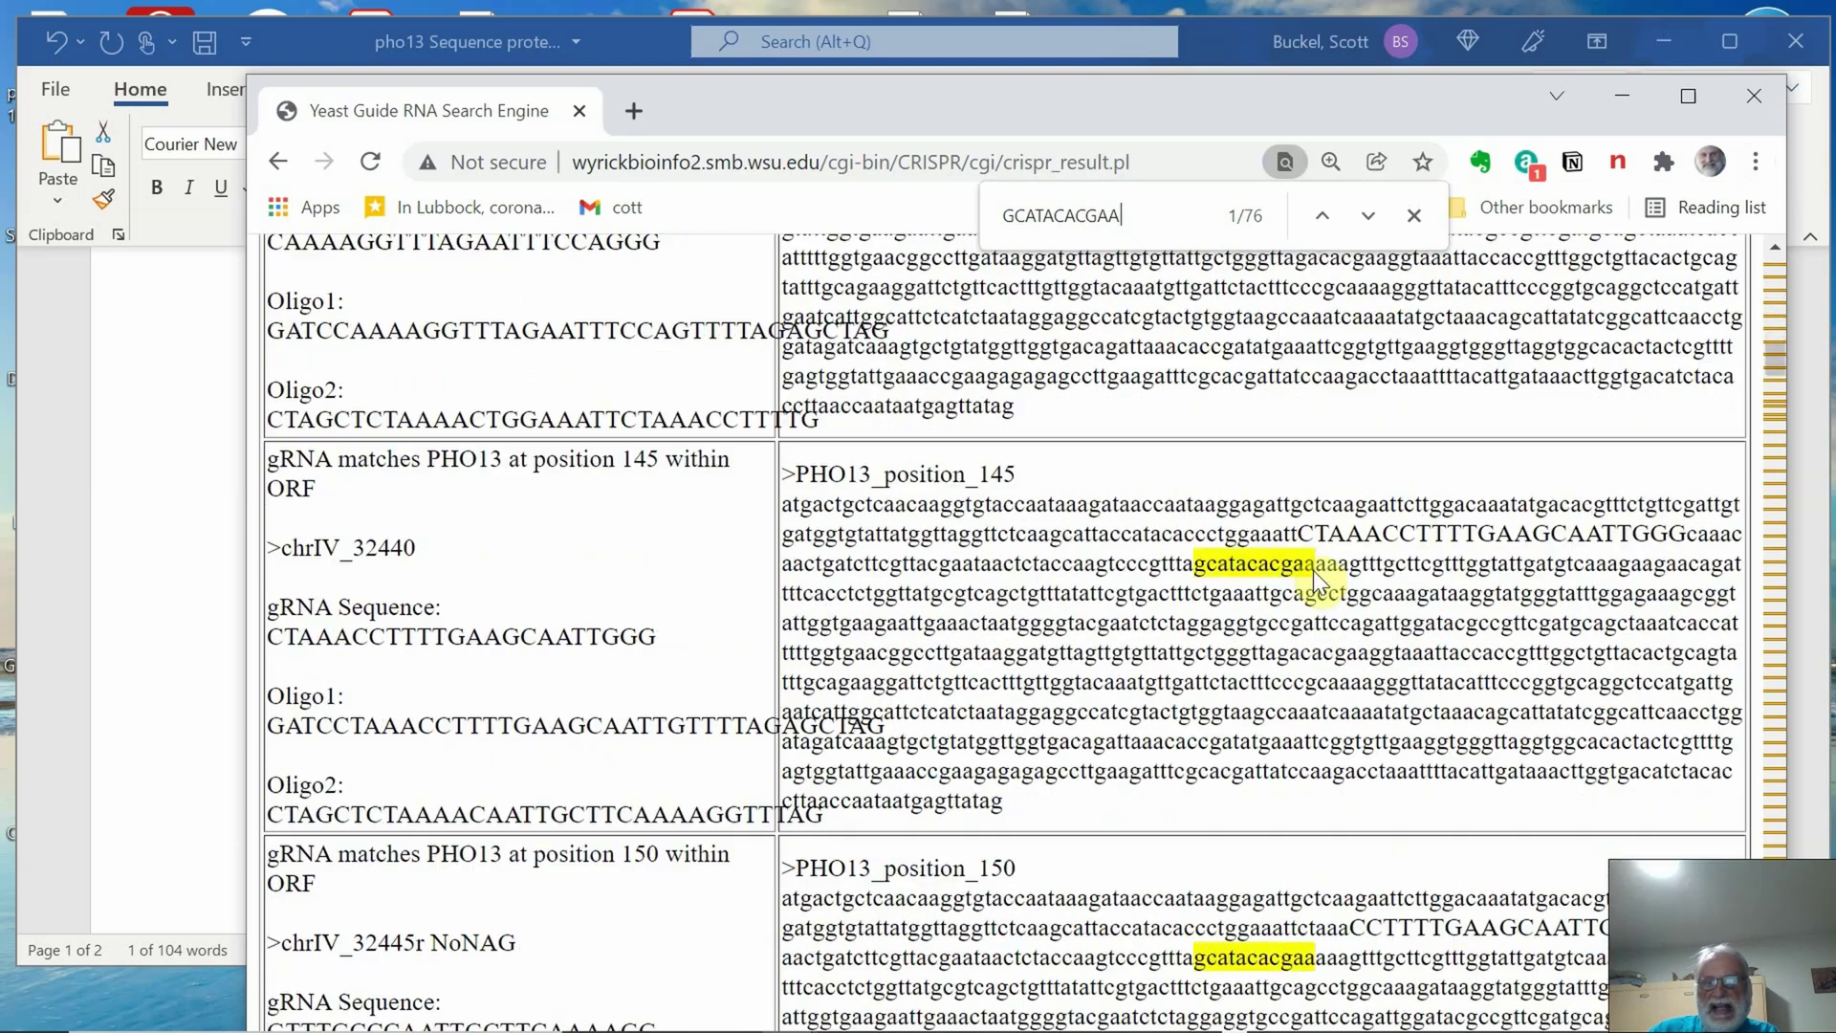
{"action": "scroll", "coordinate": [1317, 574], "scroll_direction": "down", "scroll_amount": 15}
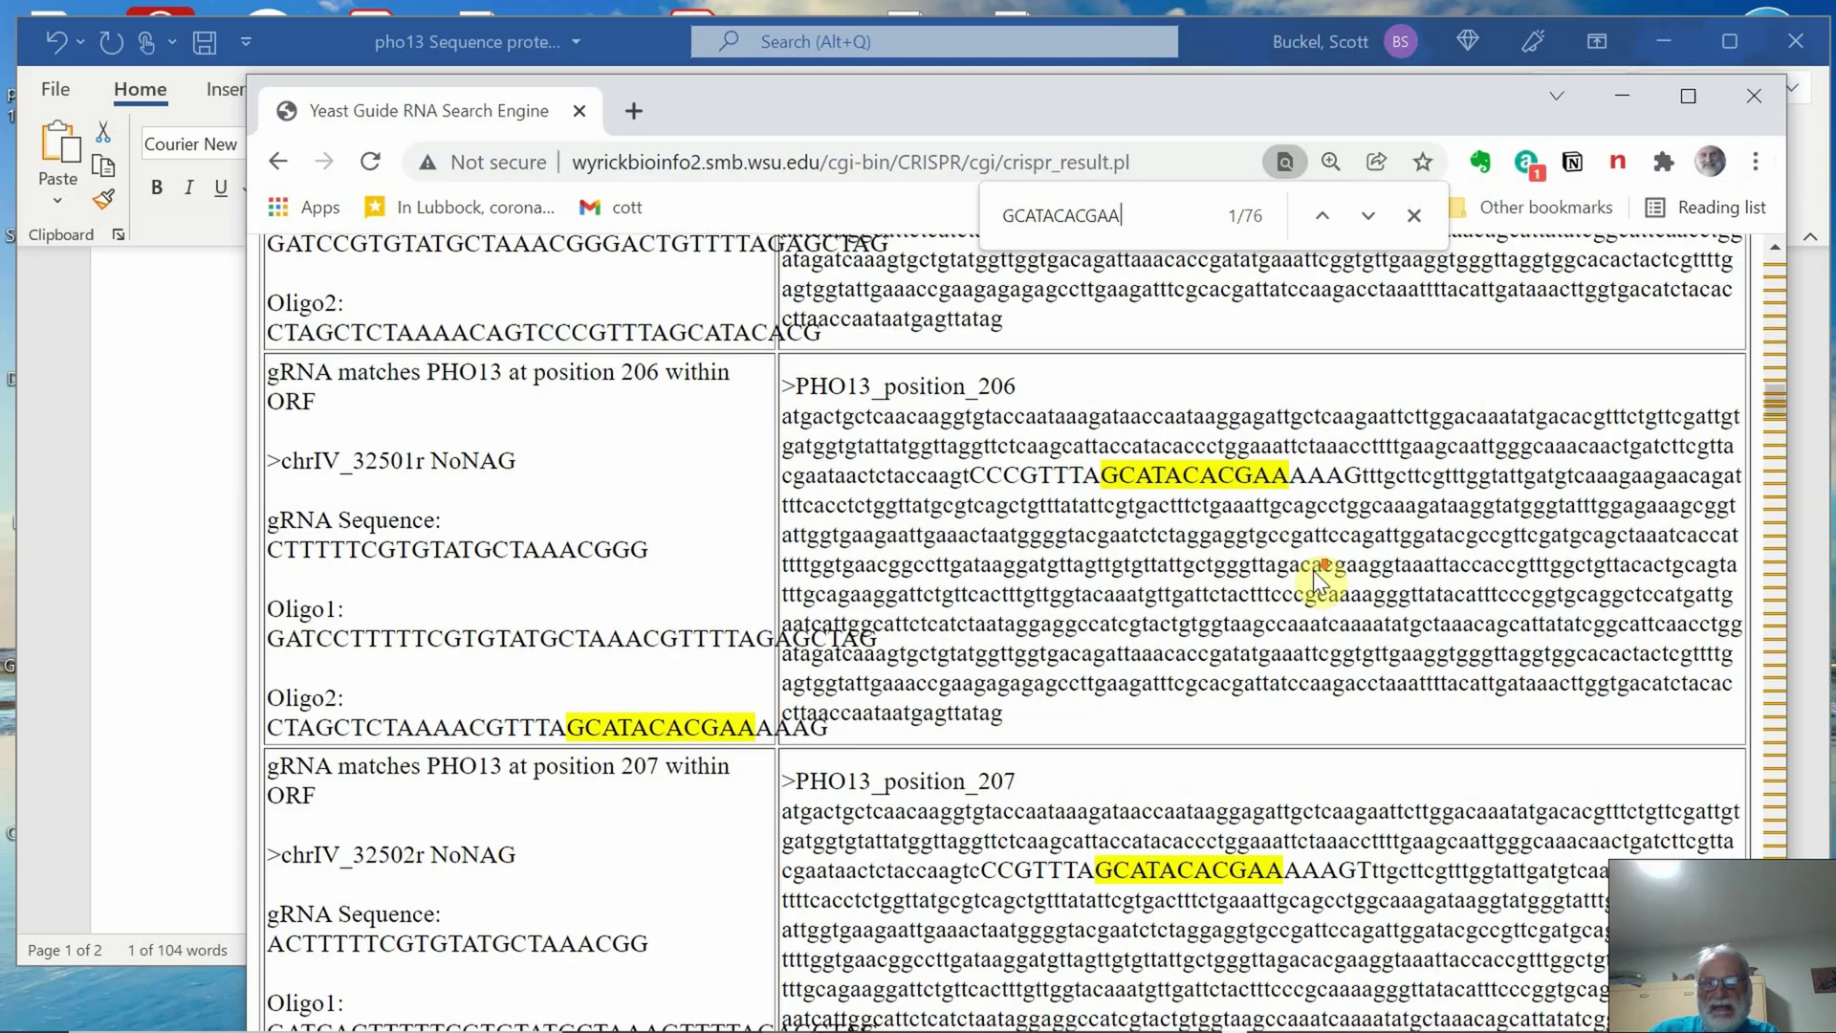
{"action": "scroll", "coordinate": [1313, 570], "scroll_direction": "down", "scroll_amount": 8}
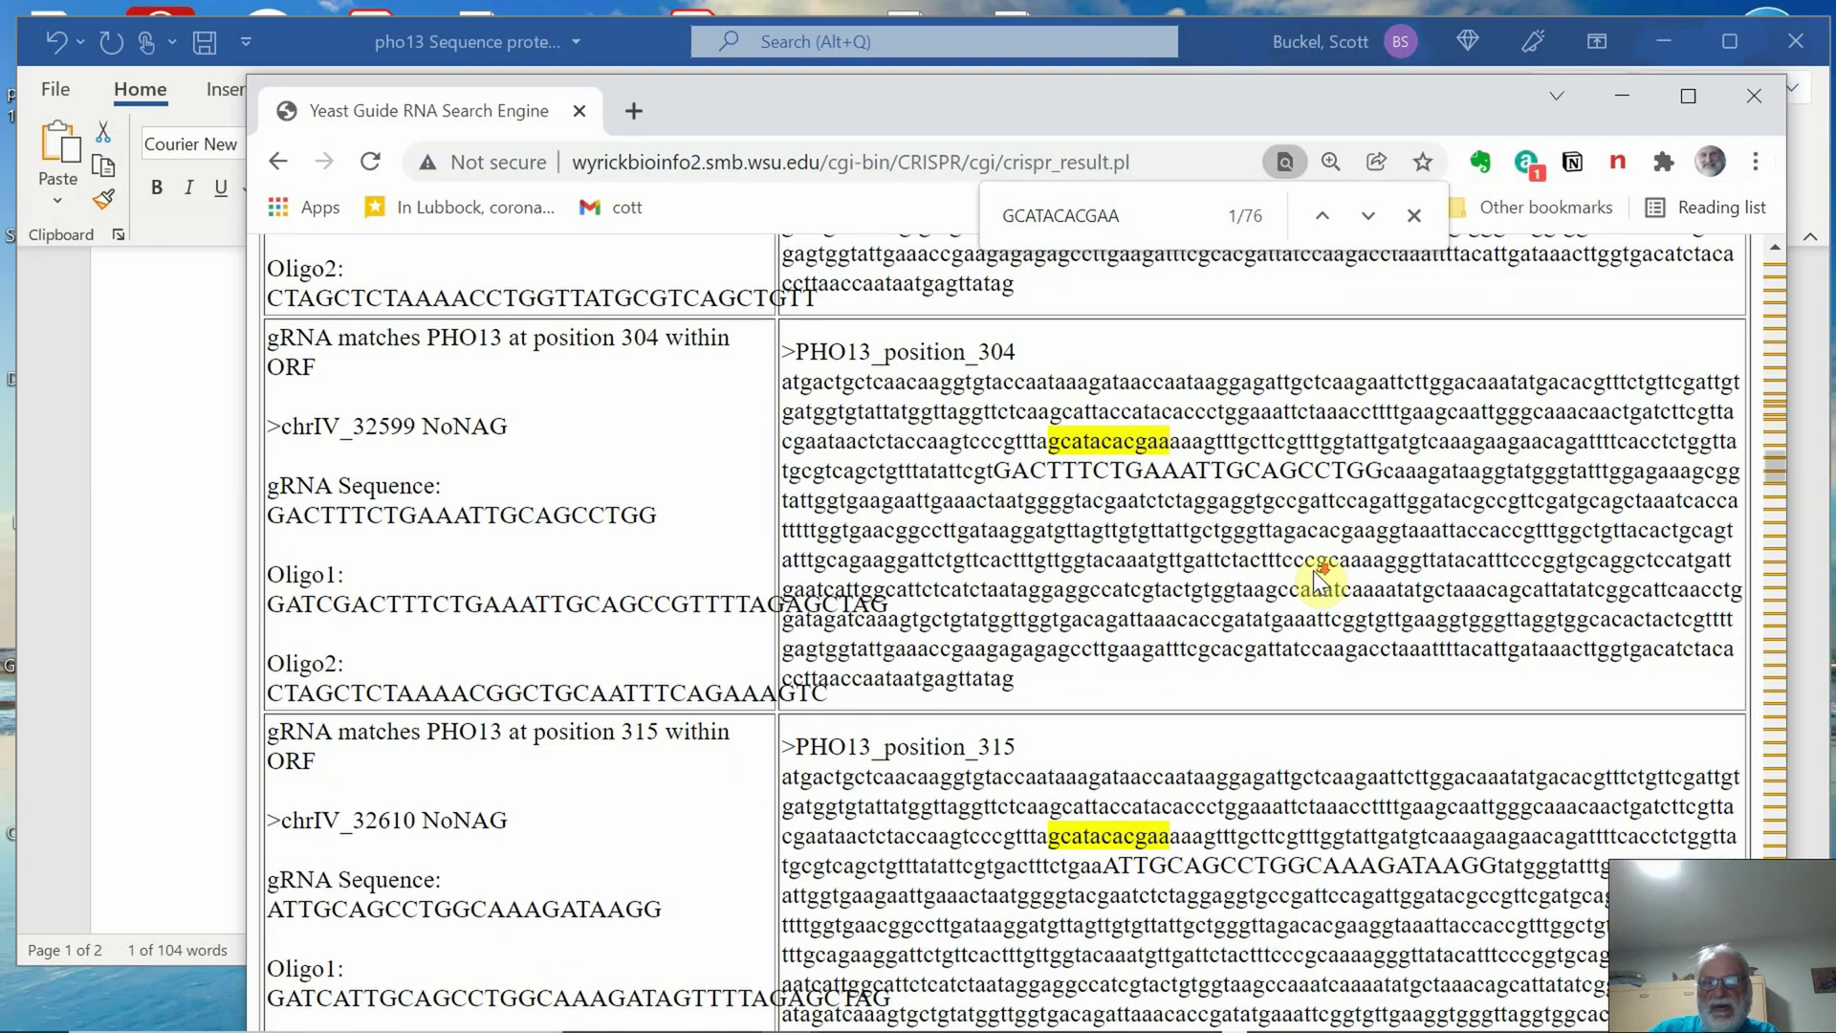
{"action": "scroll", "coordinate": [1318, 578], "scroll_direction": "down", "scroll_amount": 3}
{"action": "scroll", "coordinate": [1316, 578], "scroll_direction": "up", "scroll_amount": 20}
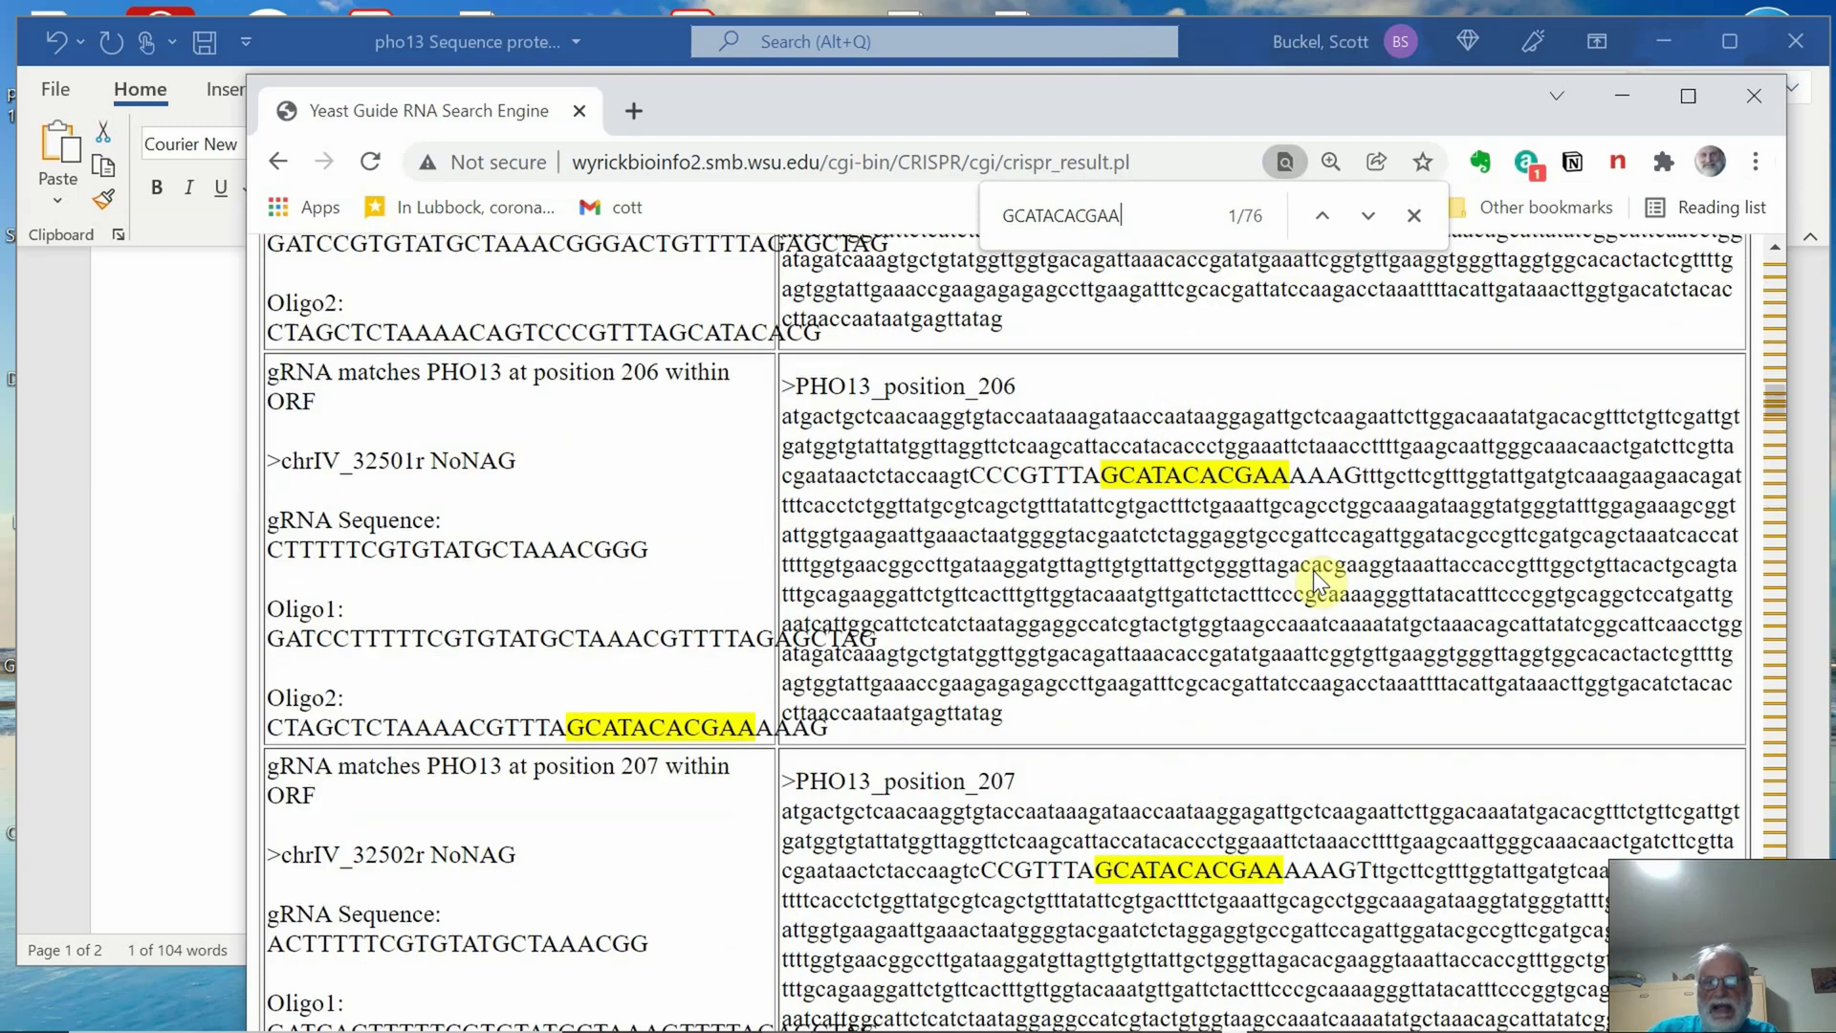
{"action": "scroll", "coordinate": [1315, 577], "scroll_direction": "up", "scroll_amount": 14}
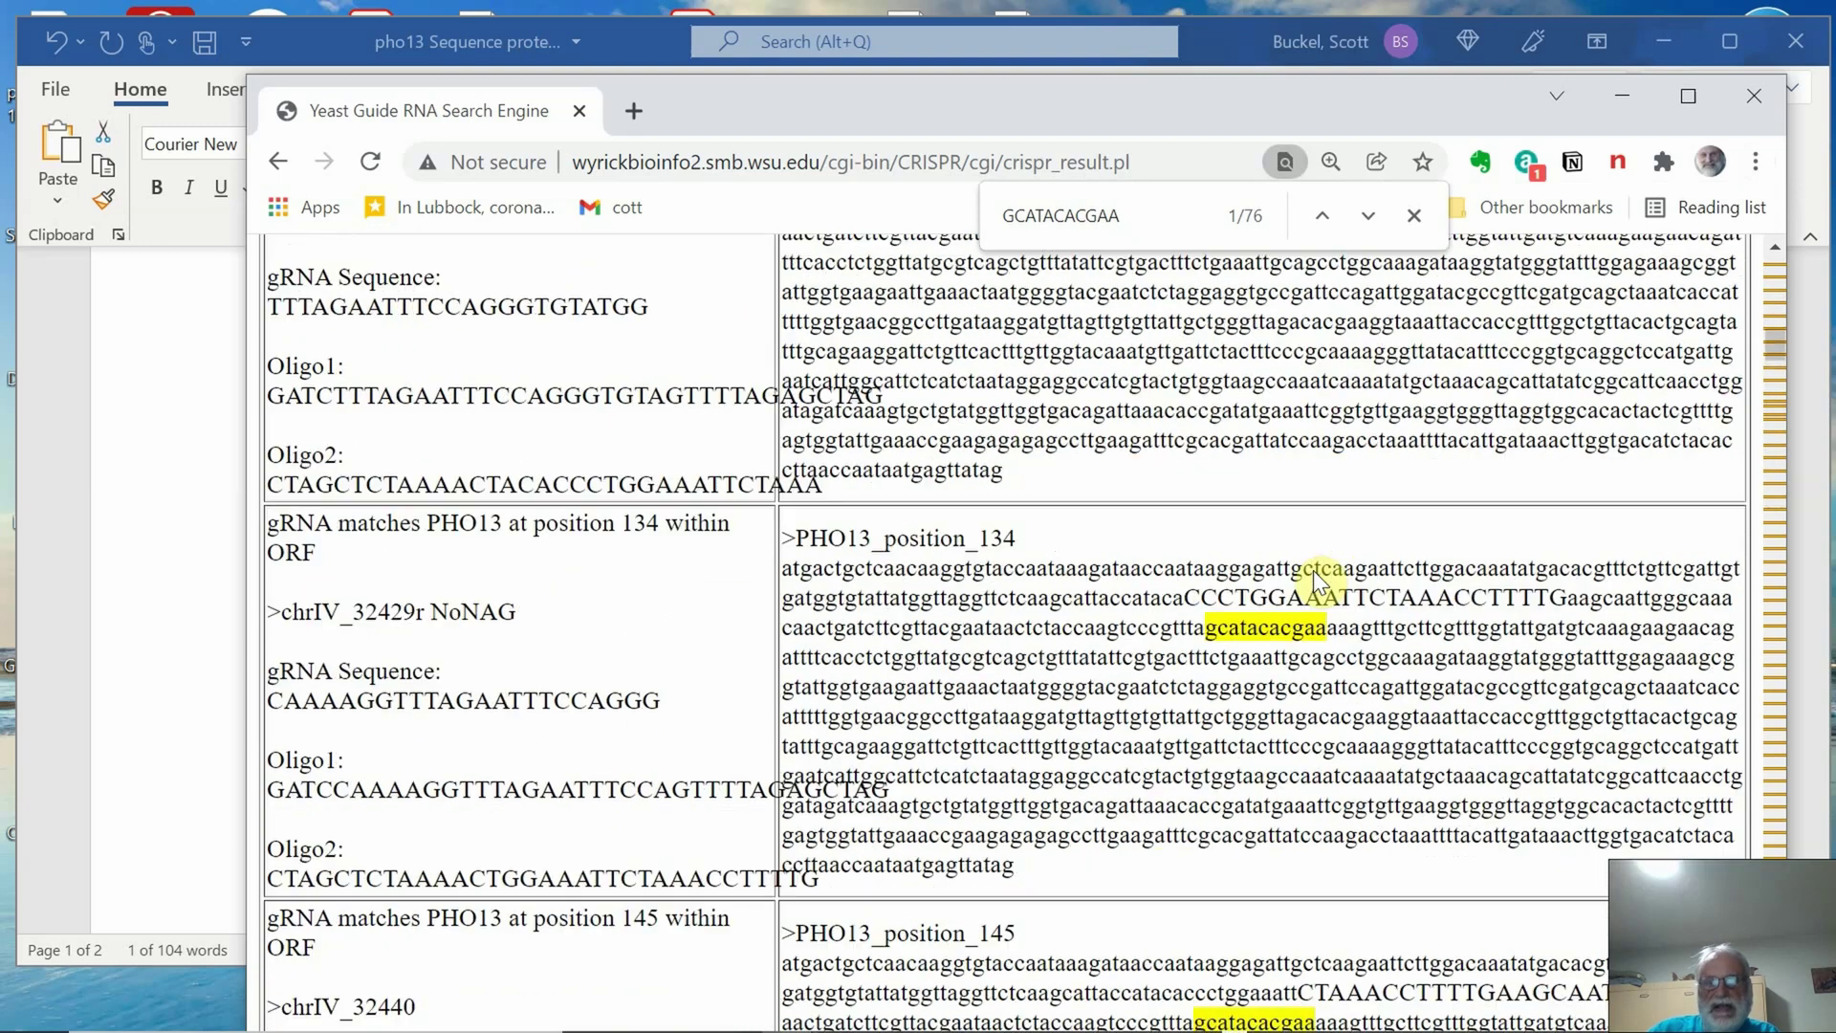
{"action": "scroll", "coordinate": [1315, 578], "scroll_direction": "up", "scroll_amount": 18}
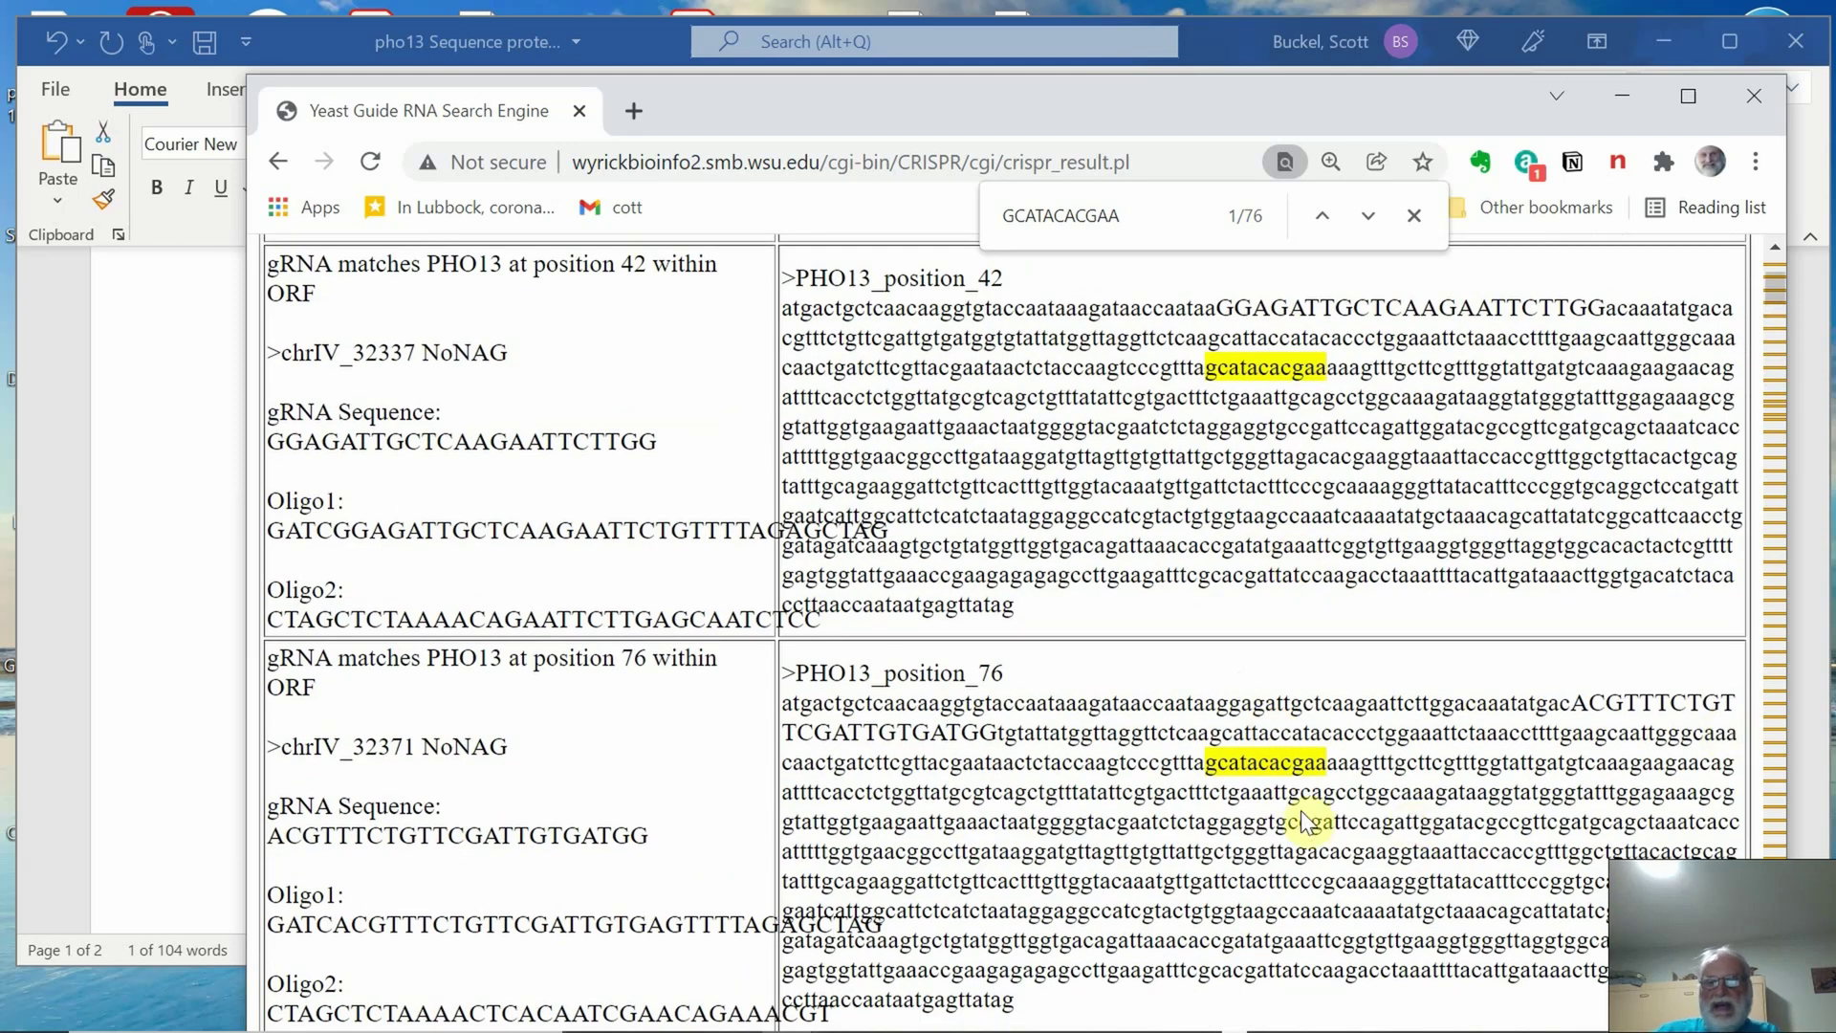
{"action": "scroll", "coordinate": [1301, 811], "scroll_direction": "down", "scroll_amount": 3}
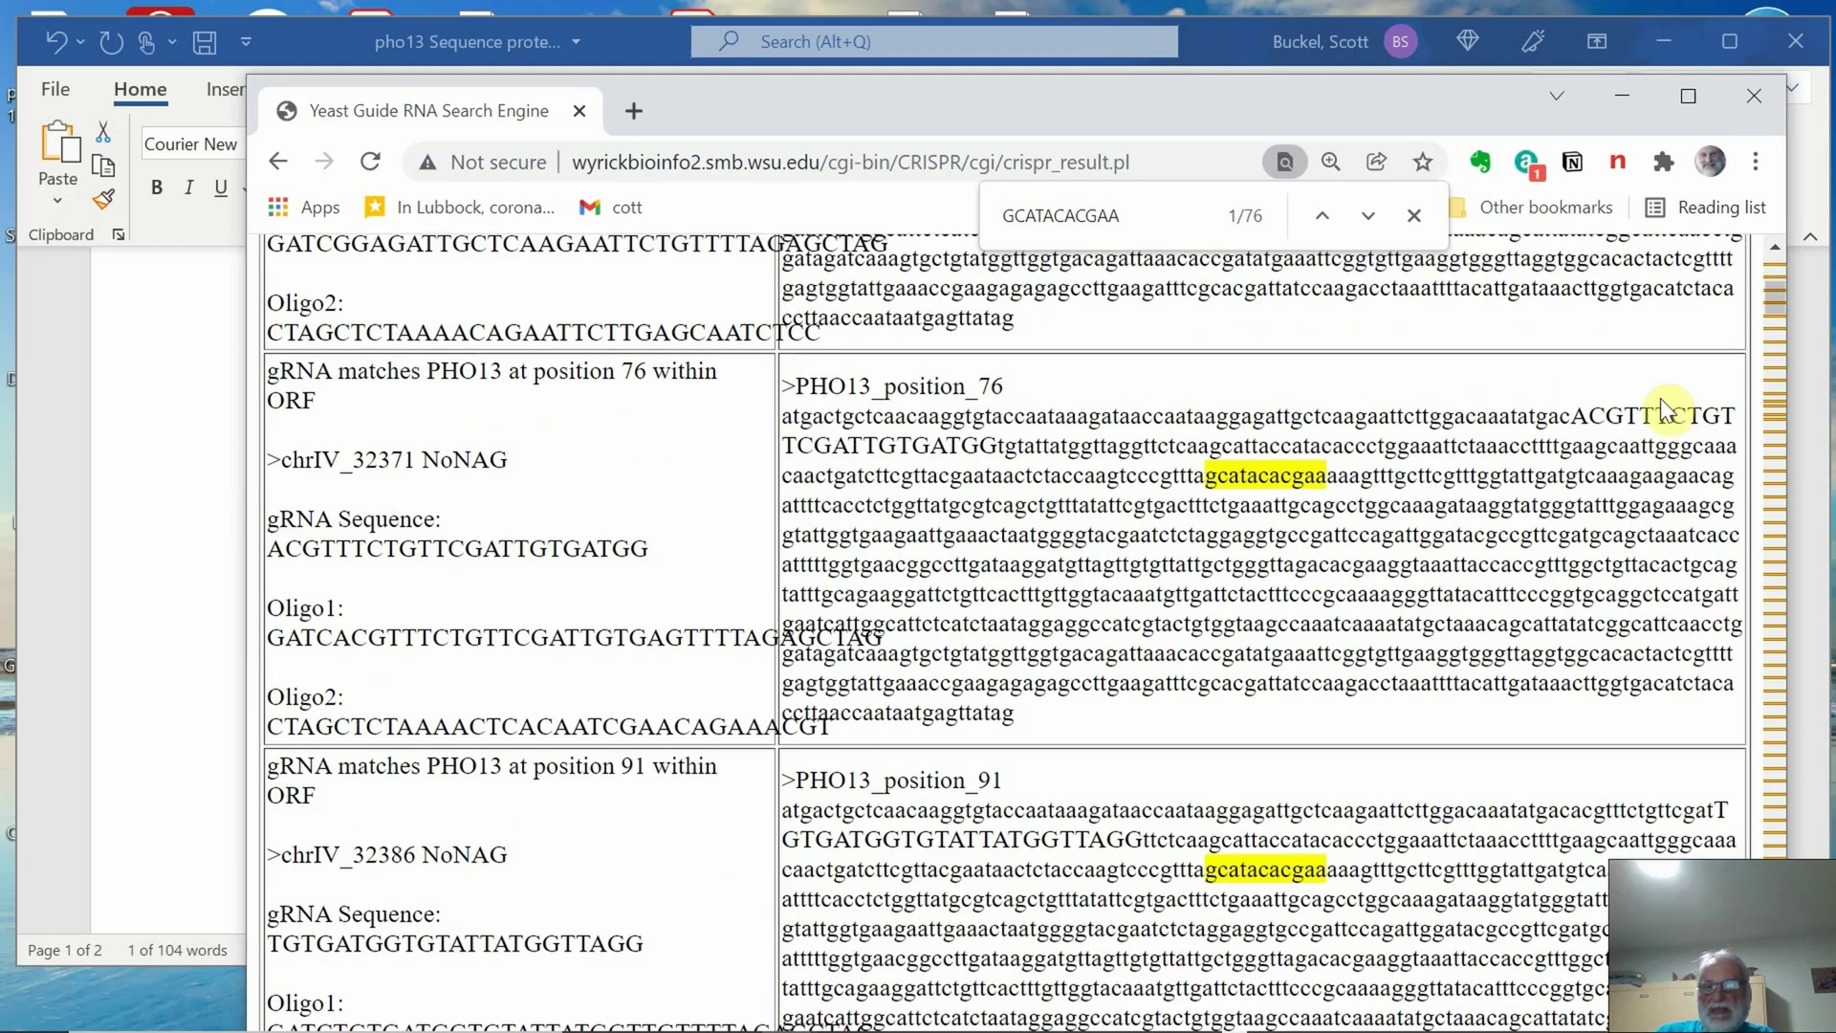
{"action": "scroll", "coordinate": [1196, 656], "scroll_direction": "down", "scroll_amount": 3}
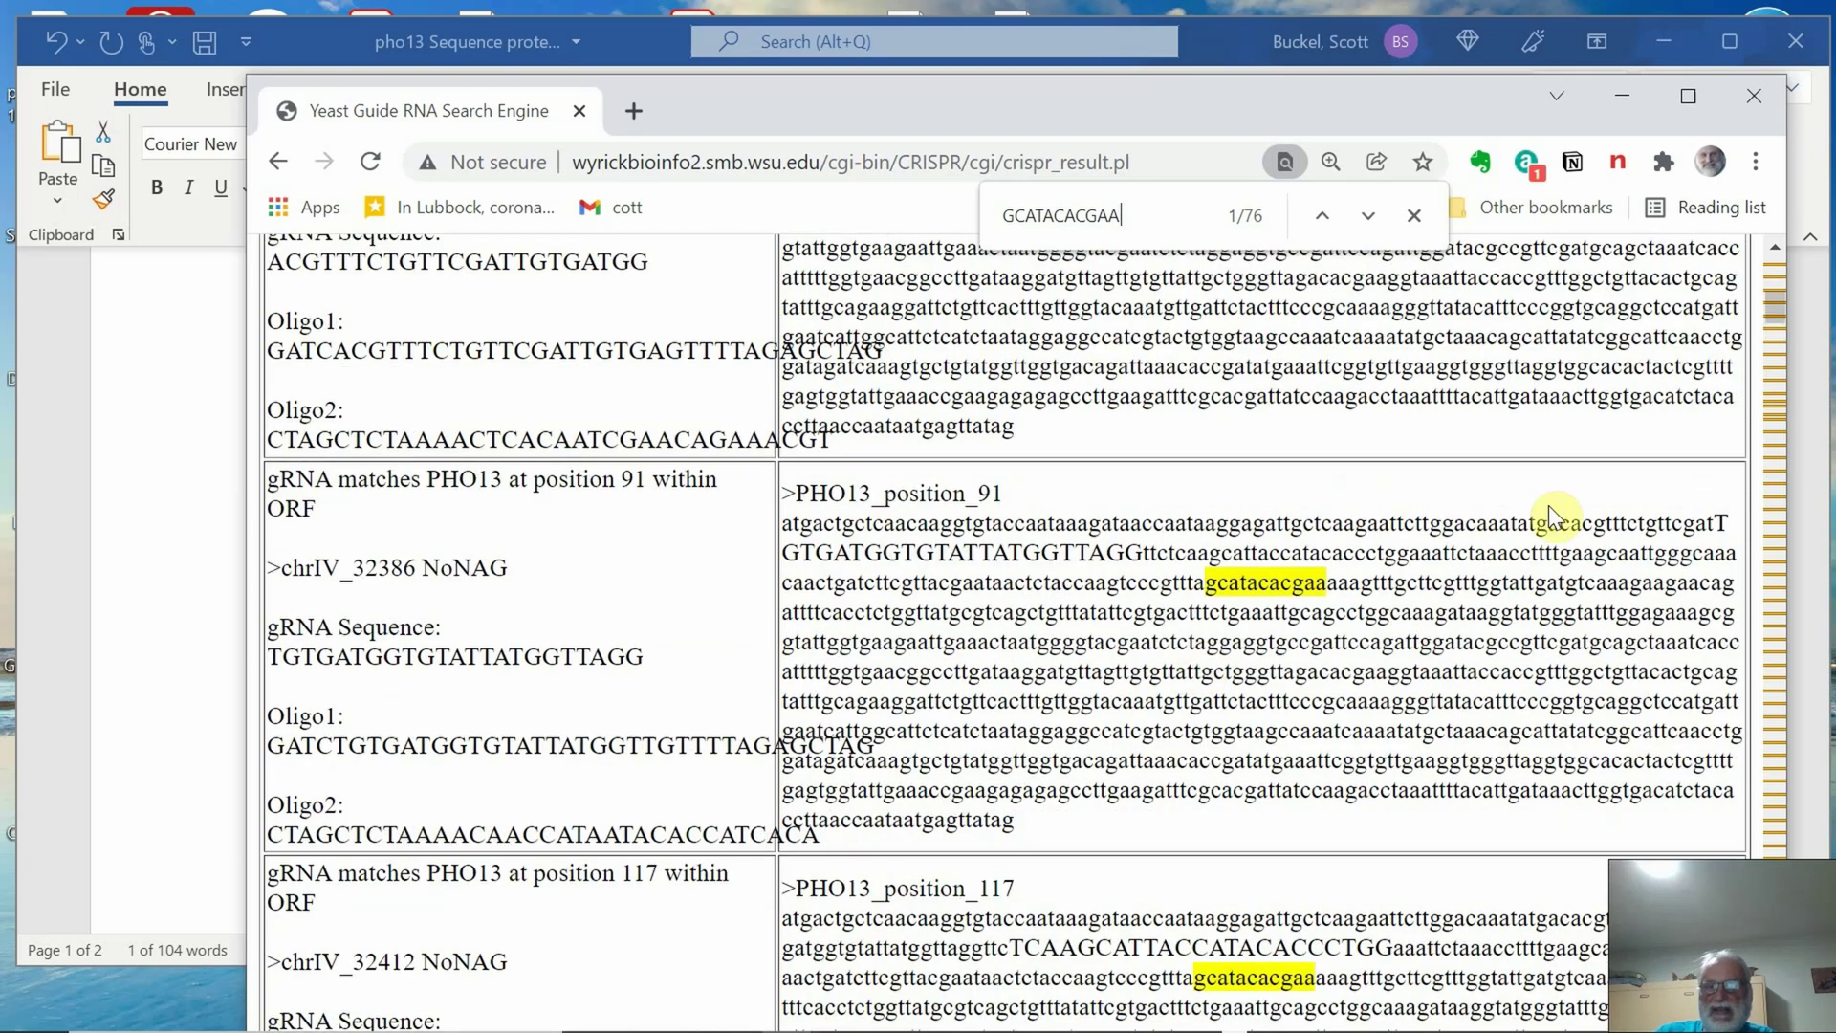
{"action": "left_click_drag", "start_coordinate": [800, 552], "coordinate": [960, 553]}
{"action": "scroll", "coordinate": [1215, 689], "scroll_direction": "down", "scroll_amount": 6}
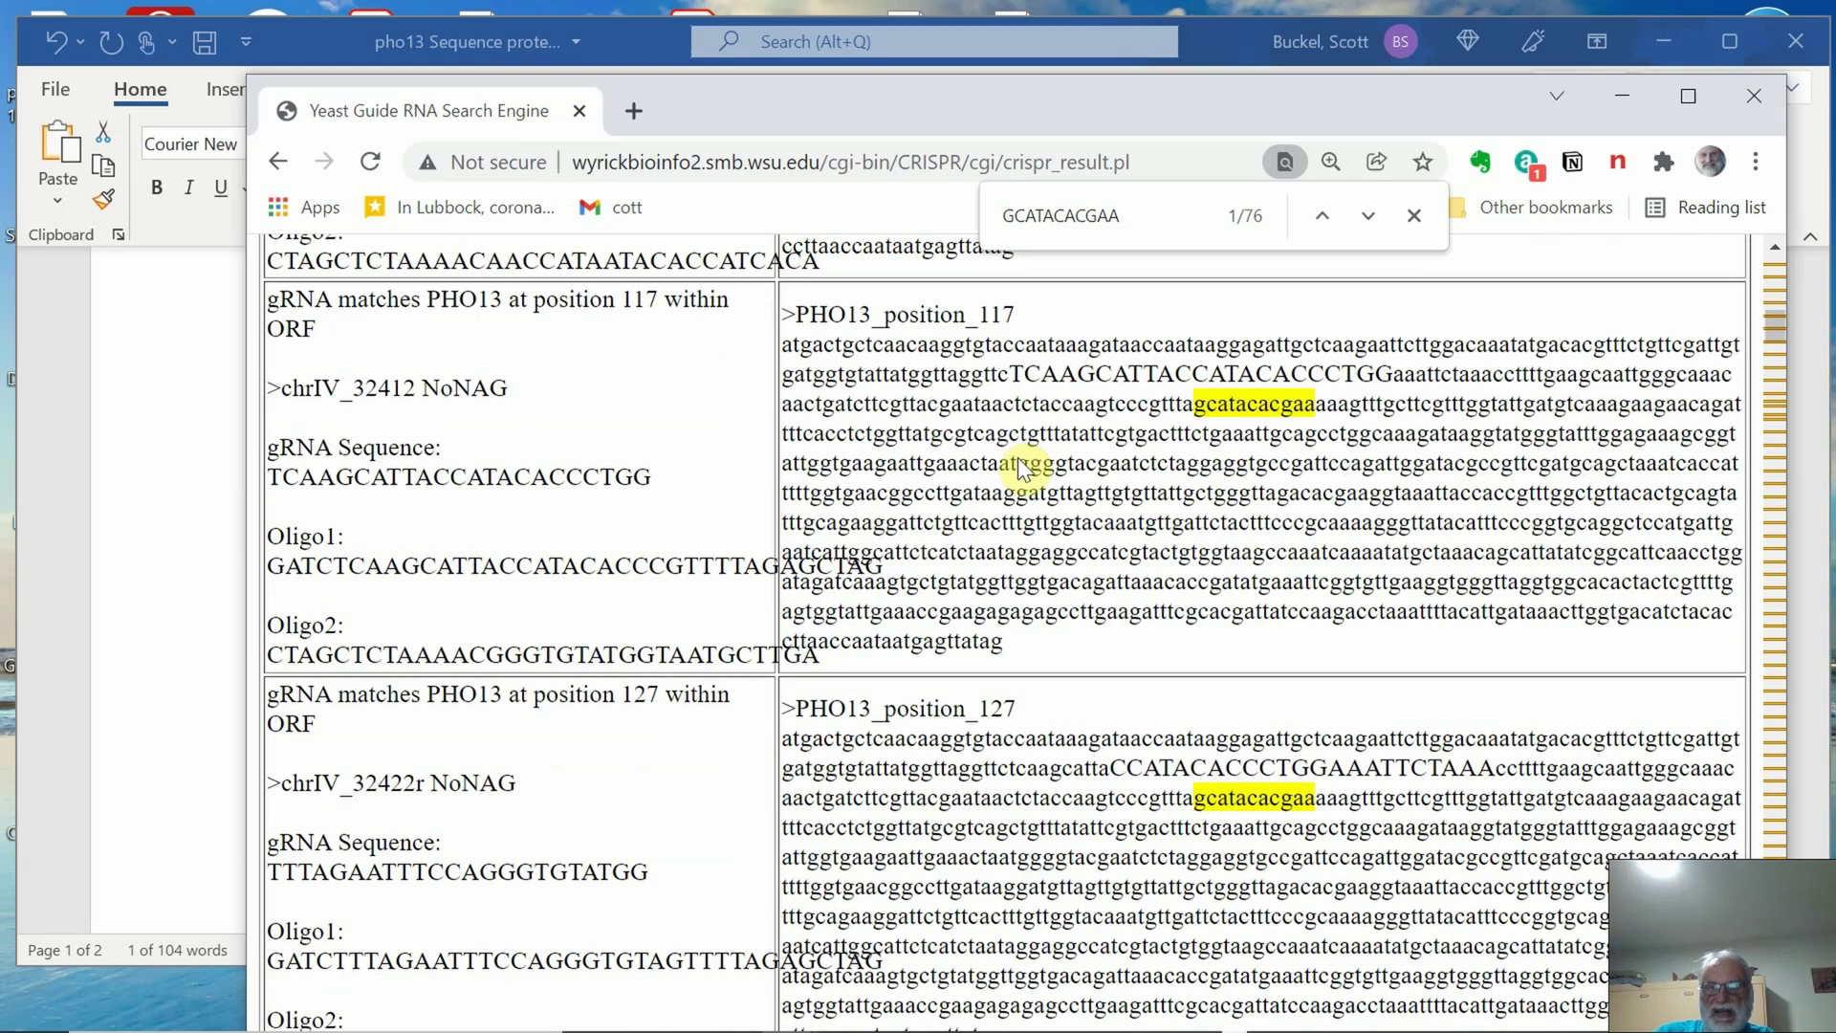
{"action": "left_click_drag", "start_coordinate": [1024, 374], "coordinate": [1079, 371]}
{"action": "left_click_drag", "start_coordinate": [1260, 382], "coordinate": [1271, 354]}
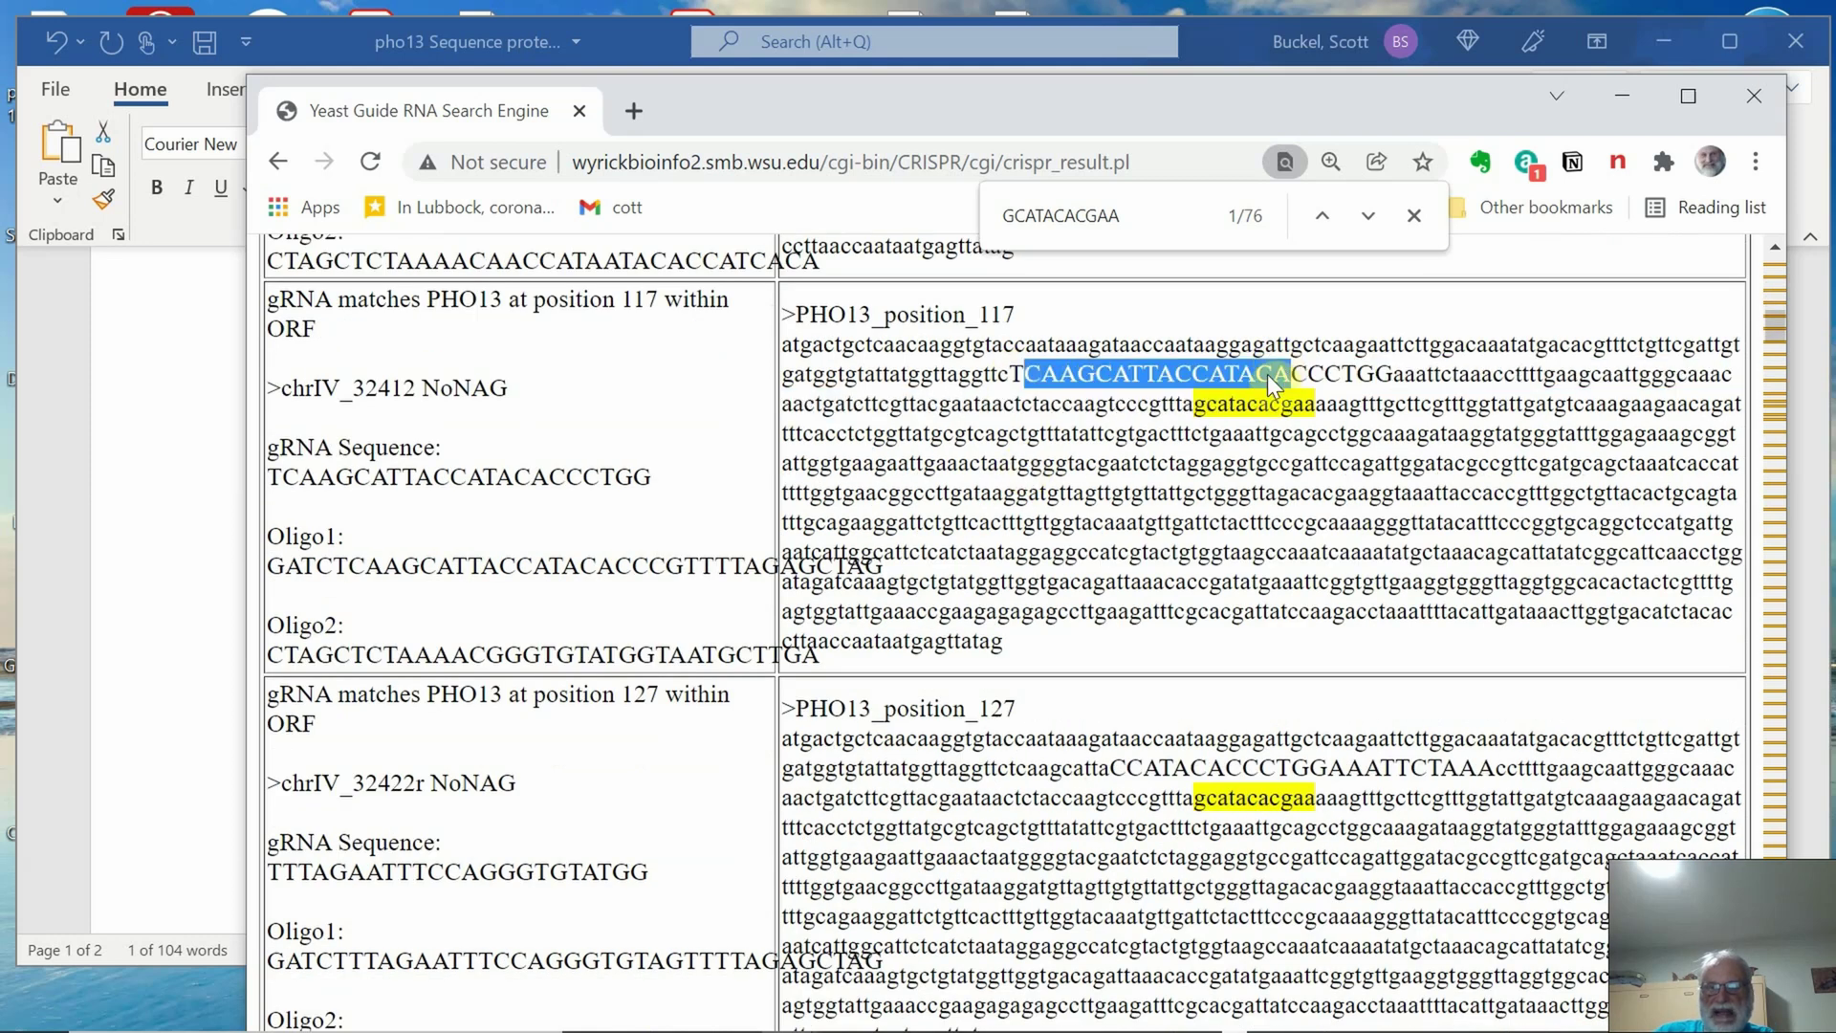
Continue down the guide matches to the PHO13 position 220 gRNA and its oligos.
{"action": "scroll", "coordinate": [1201, 603], "scroll_direction": "down", "scroll_amount": 3}
{"action": "left_click_drag", "start_coordinate": [1127, 478], "coordinate": [1255, 475]}
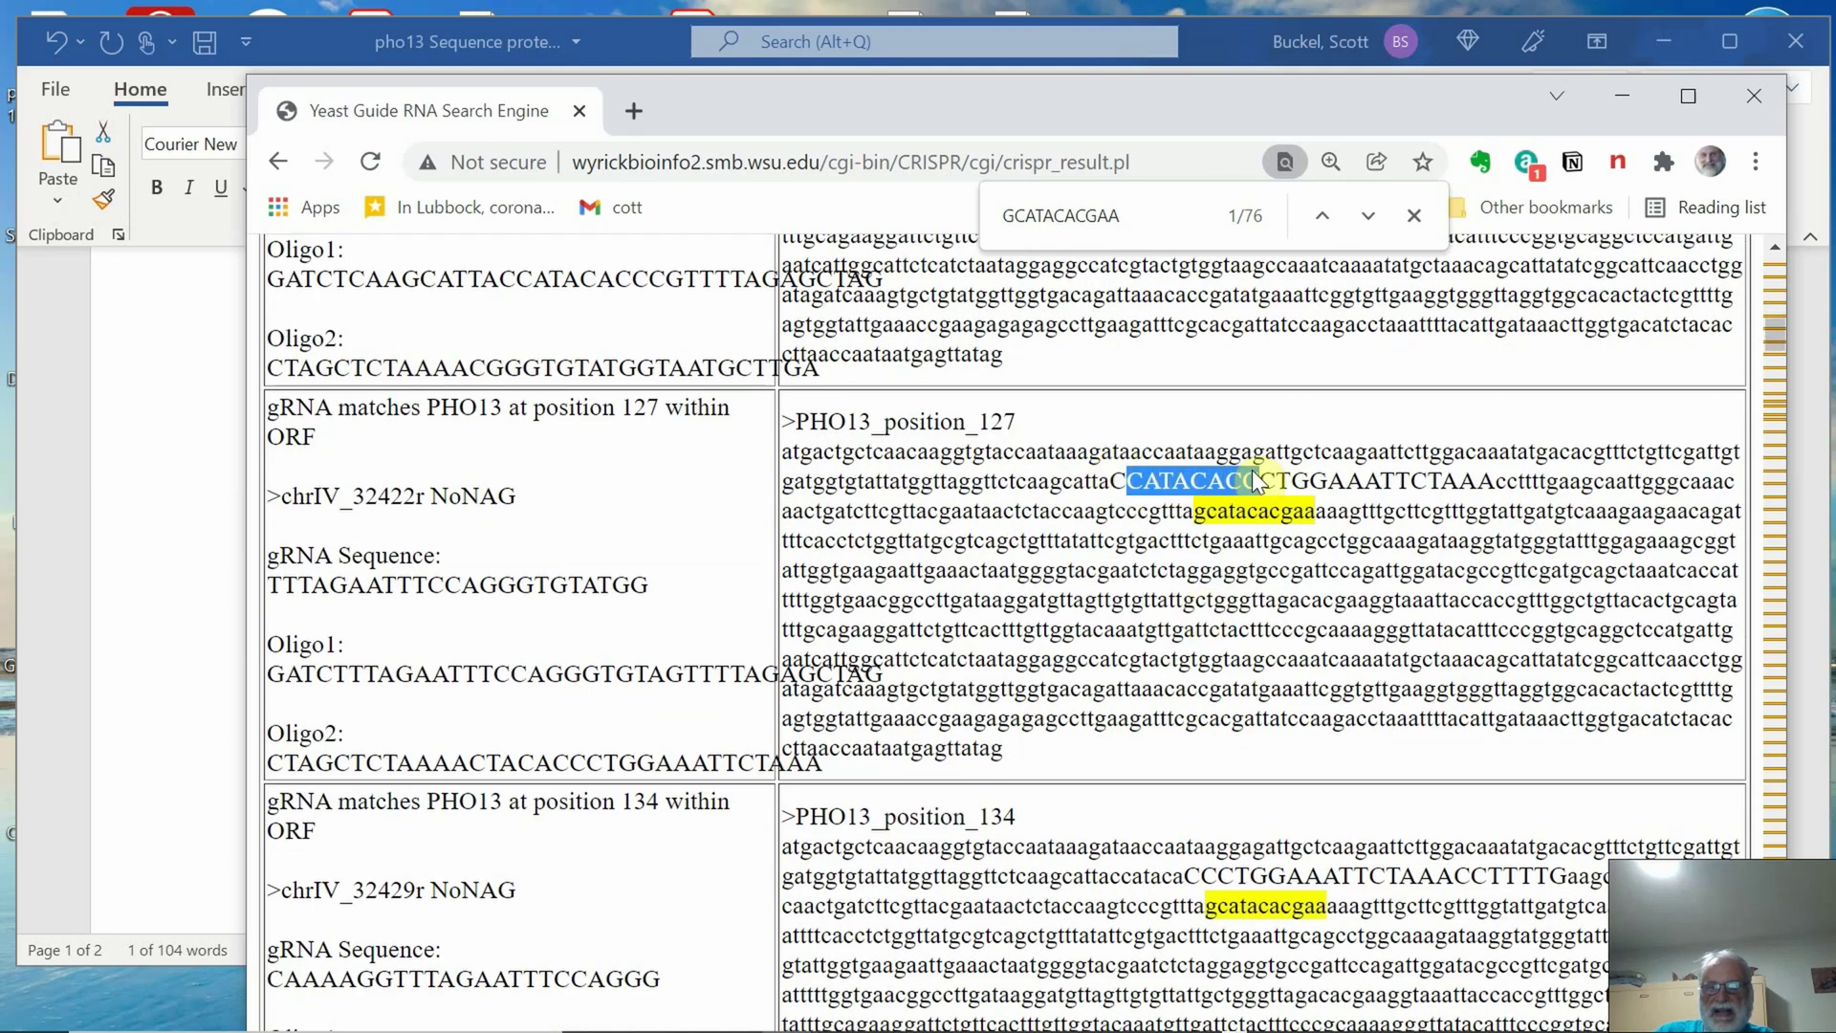
{"action": "scroll", "coordinate": [1181, 679], "scroll_direction": "down", "scroll_amount": 3}
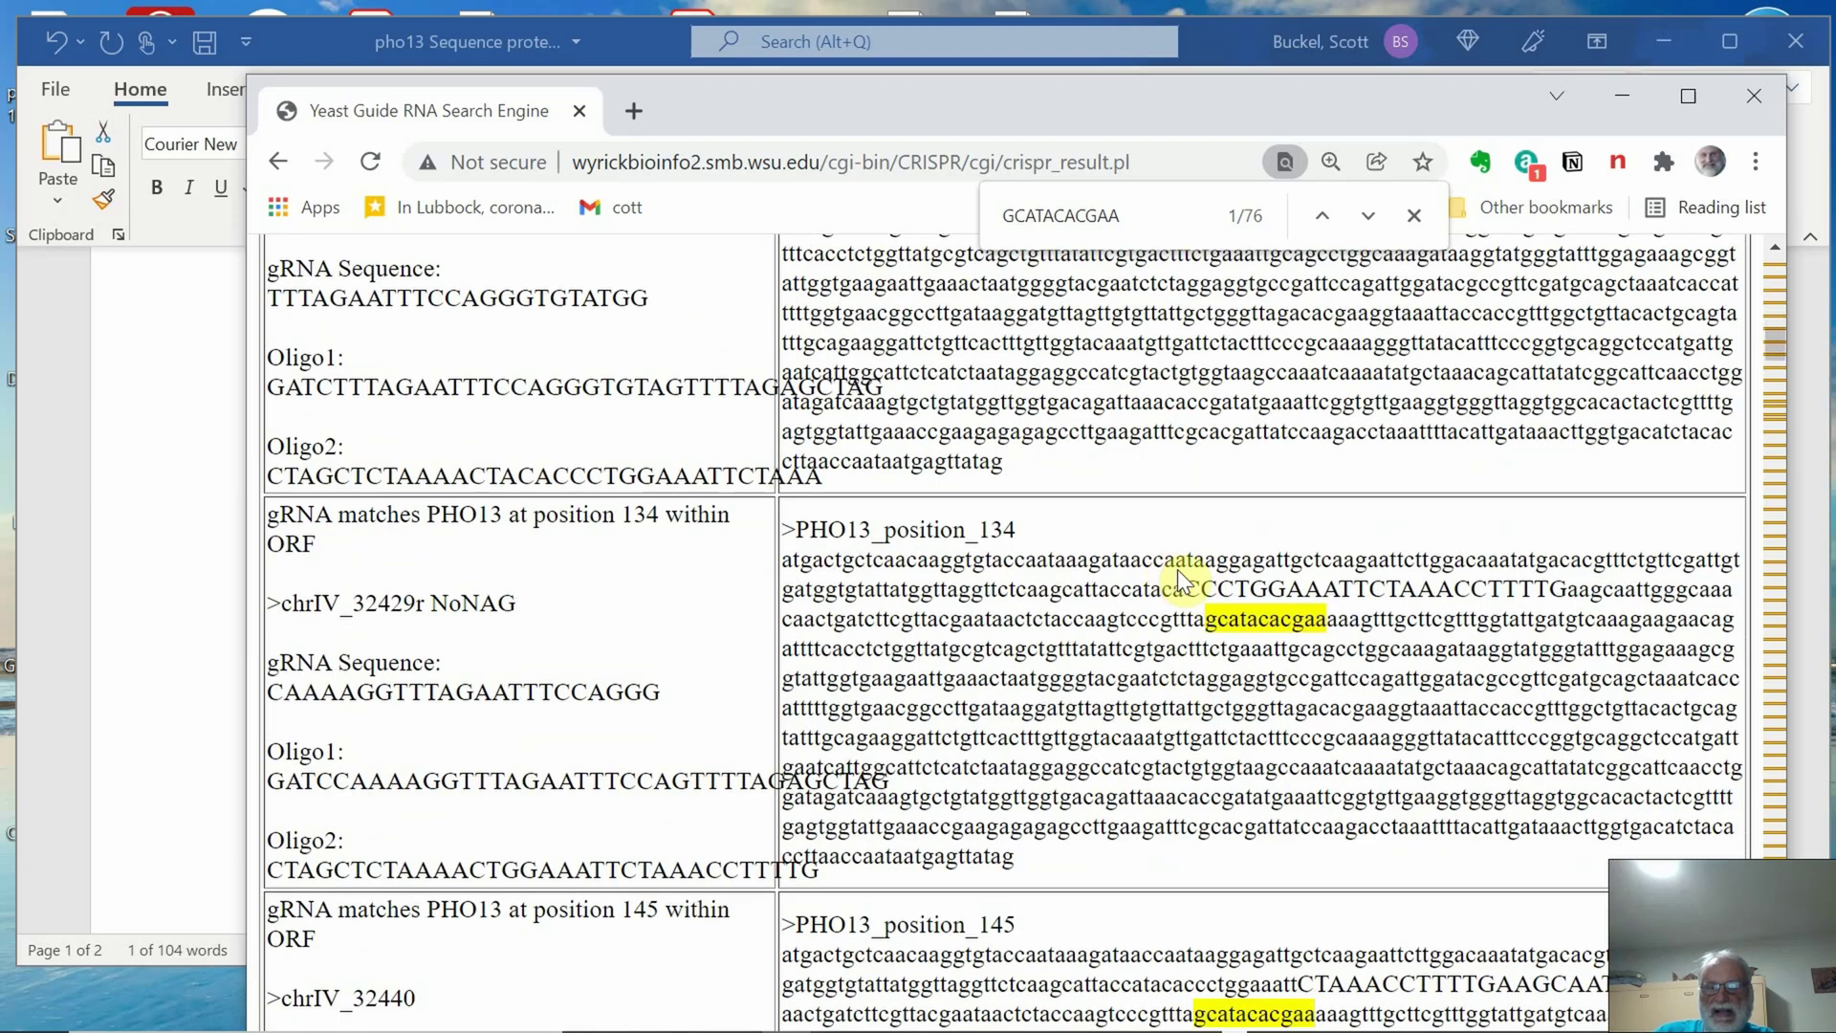
{"action": "left_click_drag", "start_coordinate": [1178, 574], "coordinate": [1312, 581]}
{"action": "scroll", "coordinate": [1226, 732], "scroll_direction": "down", "scroll_amount": 4}
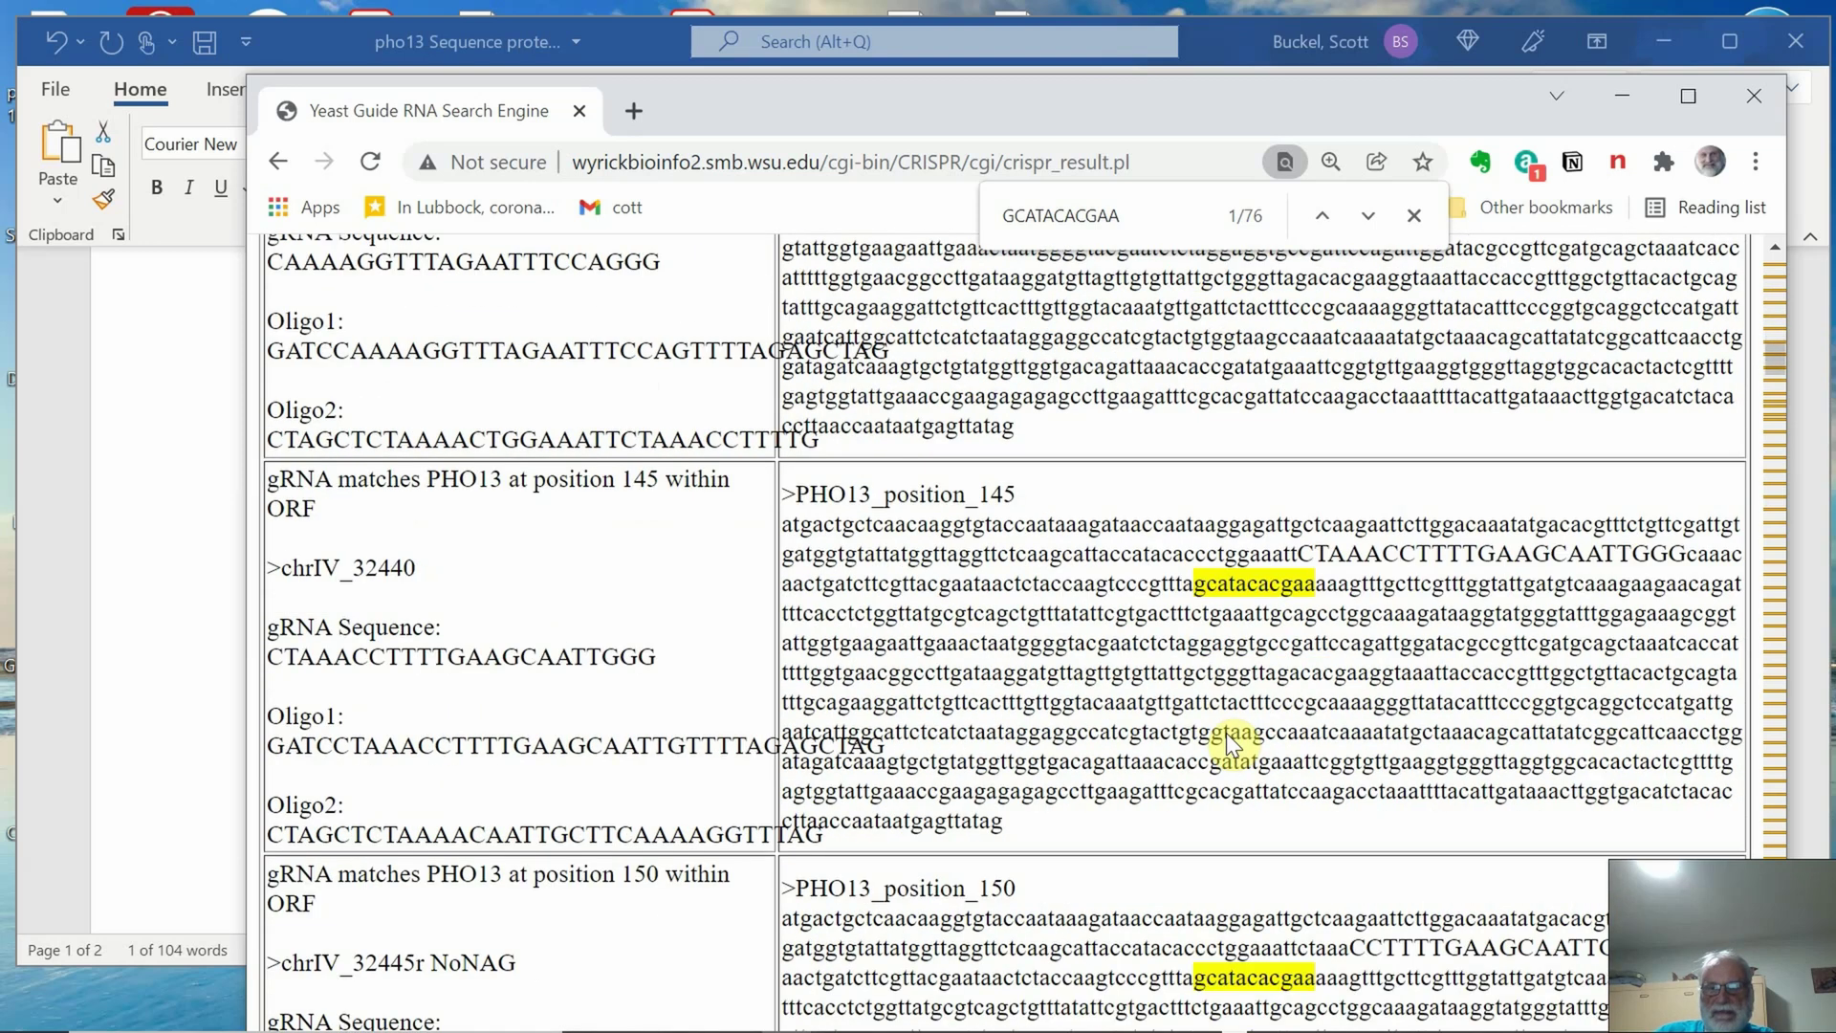
{"action": "scroll", "coordinate": [1226, 732], "scroll_direction": "down", "scroll_amount": 4}
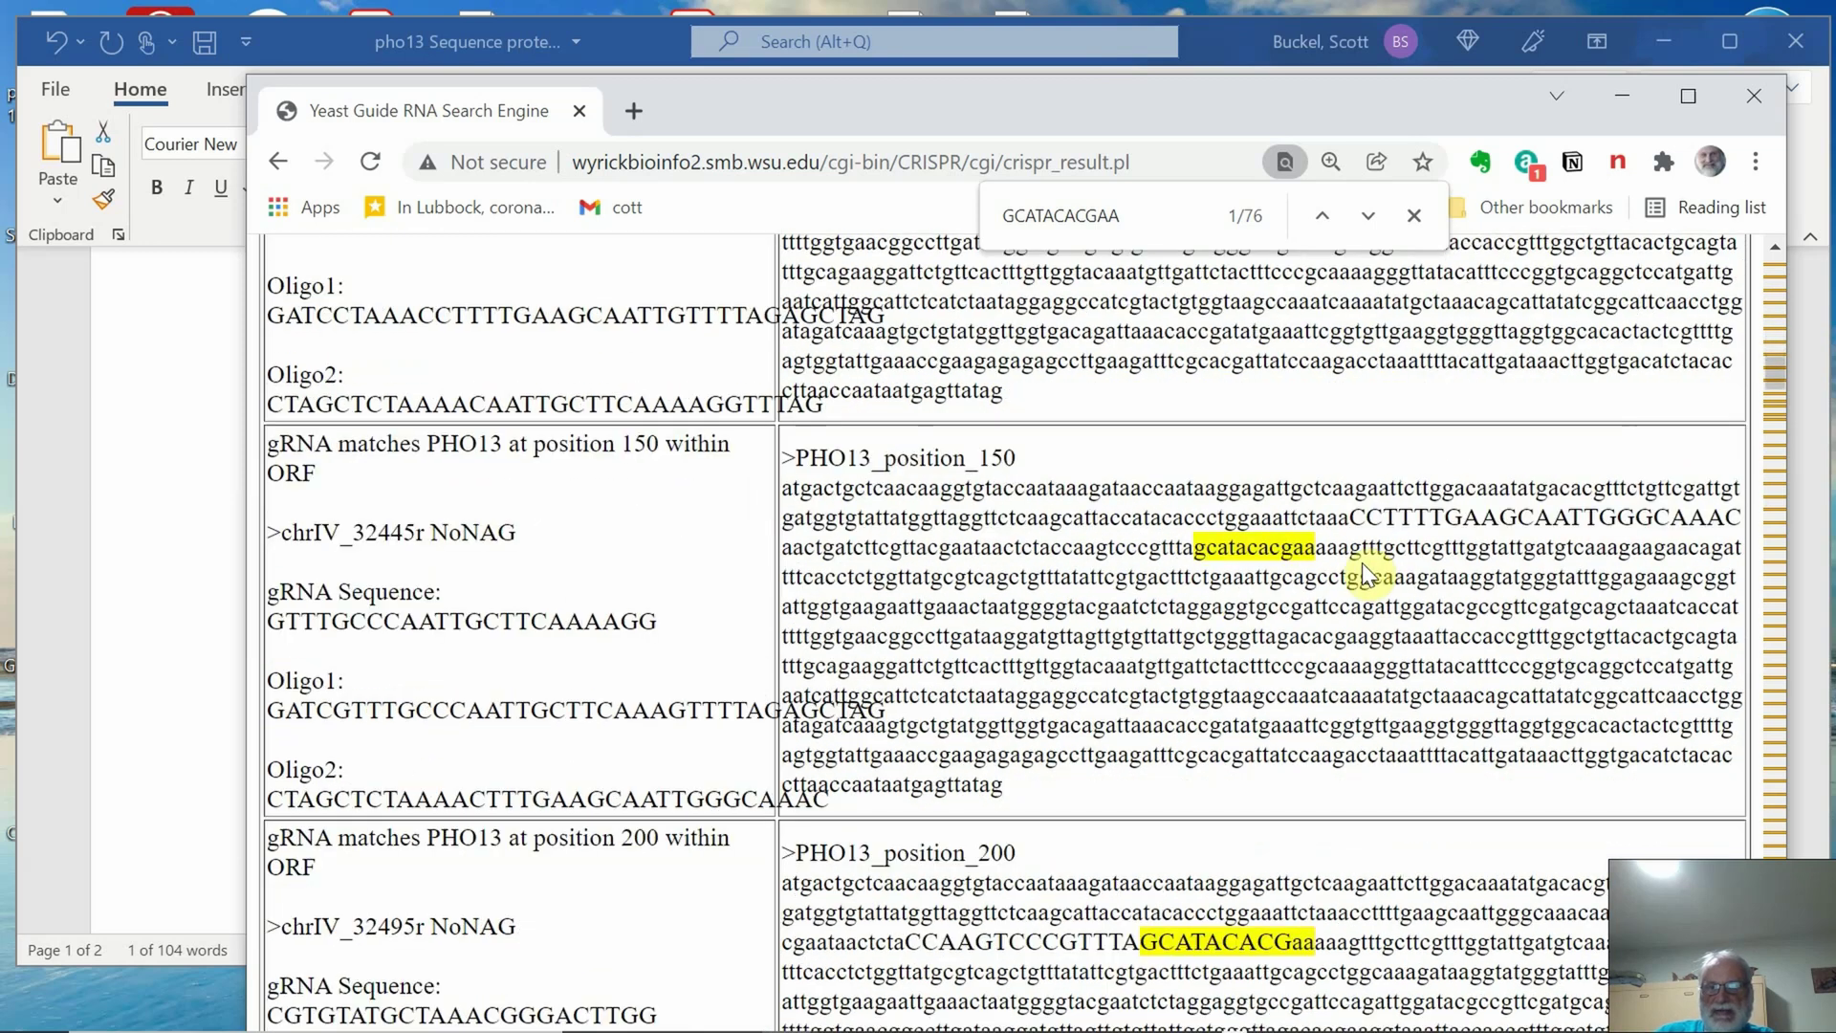
{"action": "scroll", "coordinate": [1362, 562], "scroll_direction": "down", "scroll_amount": 1}
{"action": "scroll", "coordinate": [1294, 709], "scroll_direction": "down", "scroll_amount": 3}
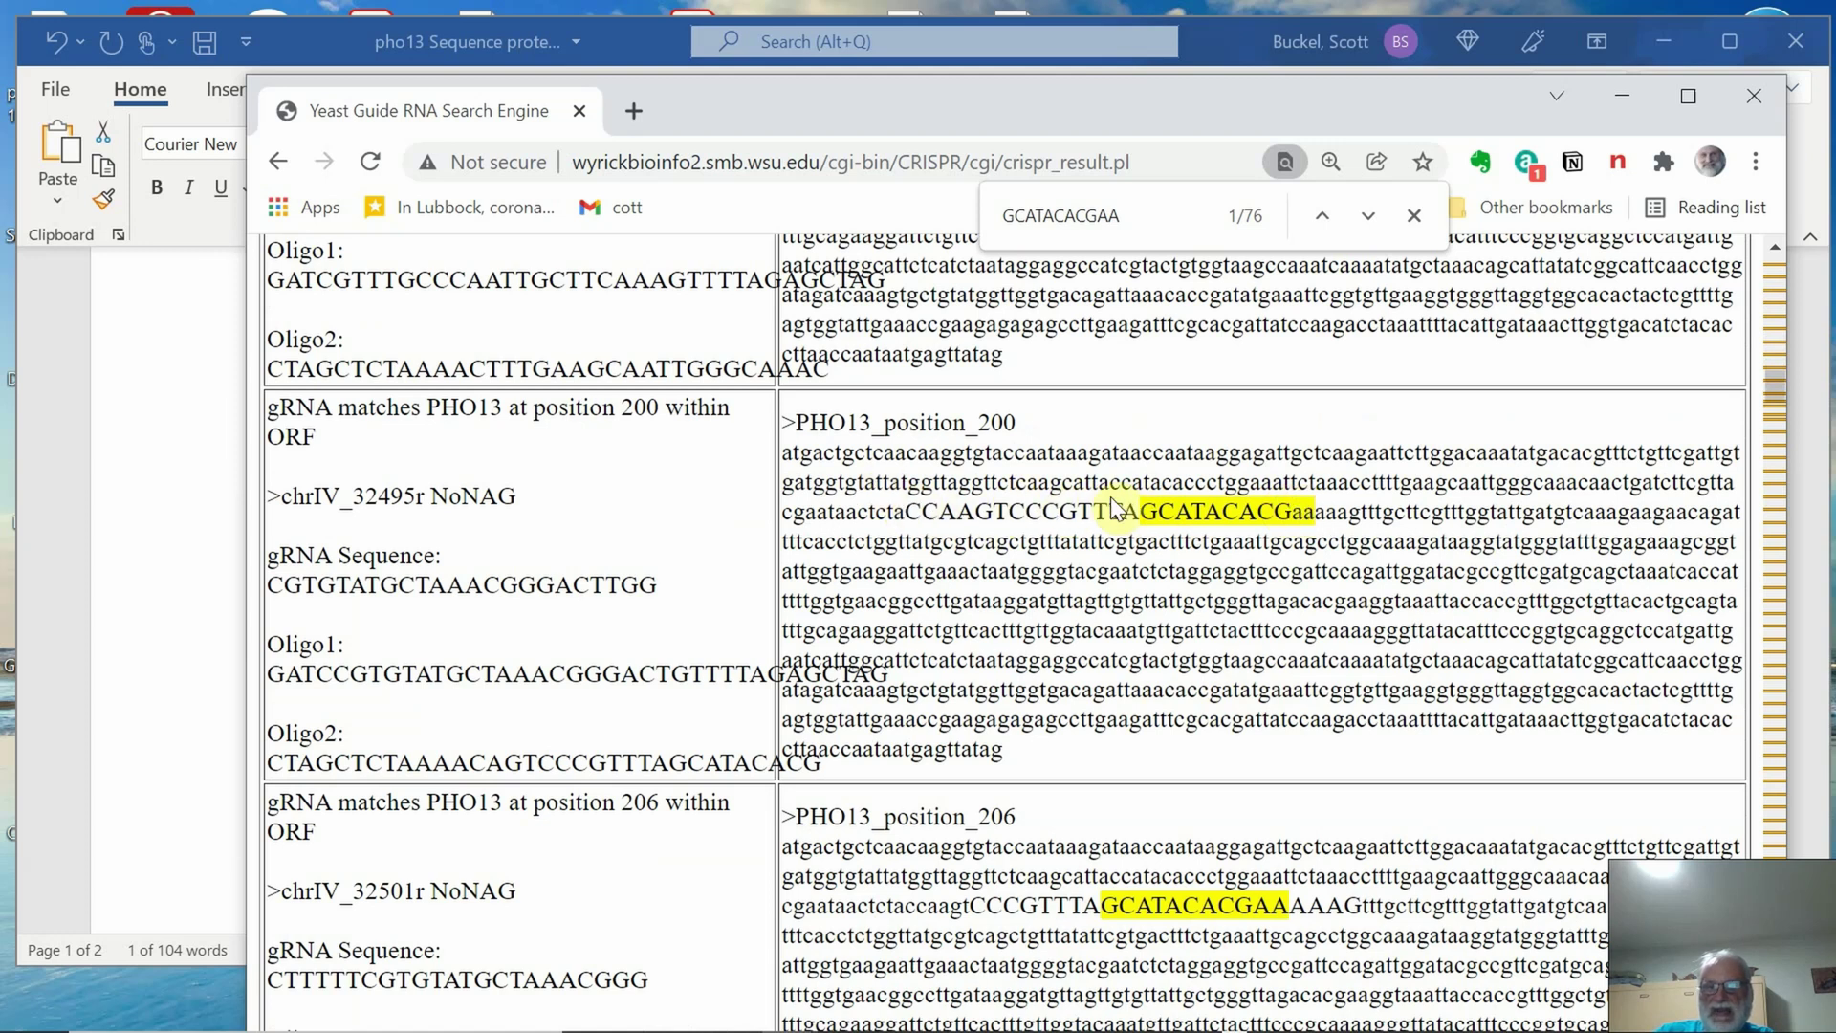
{"action": "scroll", "coordinate": [1267, 605], "scroll_direction": "down", "scroll_amount": 2}
{"action": "scroll", "coordinate": [1267, 606], "scroll_direction": "down", "scroll_amount": 2}
{"action": "scroll", "coordinate": [1237, 629], "scroll_direction": "down", "scroll_amount": 4}
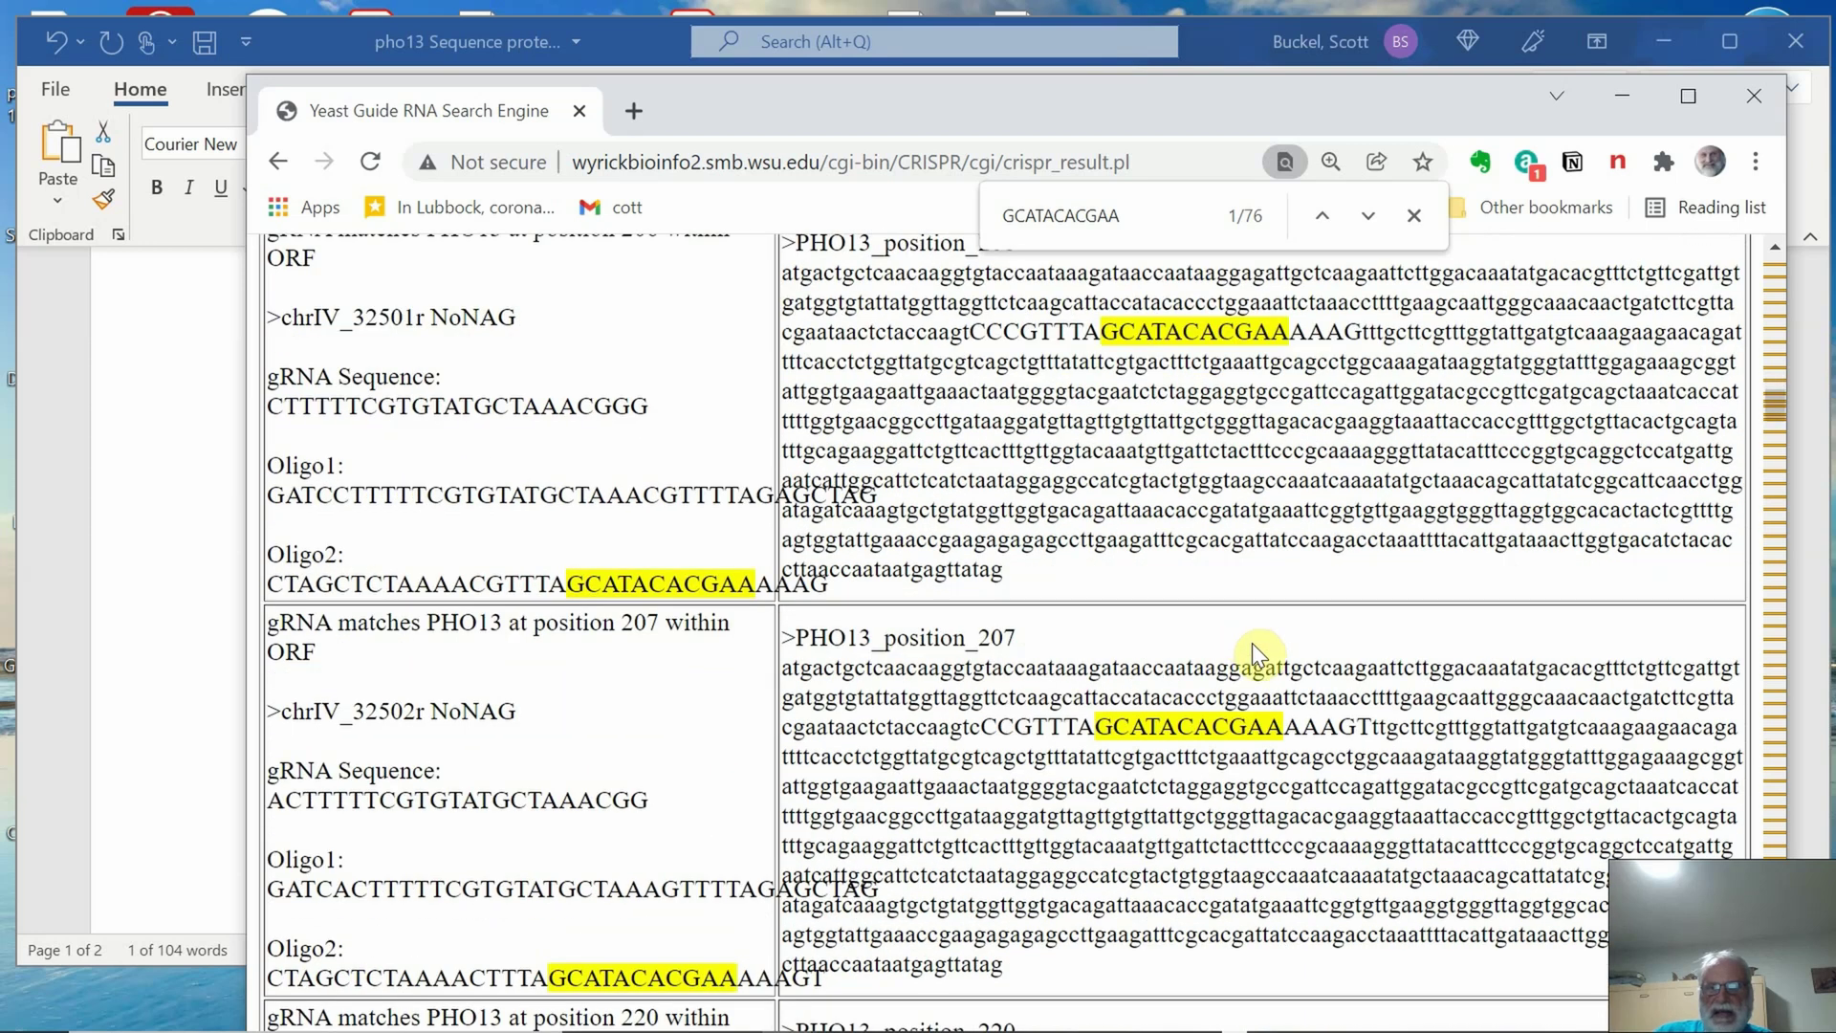
{"action": "scroll", "coordinate": [1253, 643], "scroll_direction": "down", "scroll_amount": 3}
{"action": "scroll", "coordinate": [1238, 628], "scroll_direction": "down", "scroll_amount": 1}
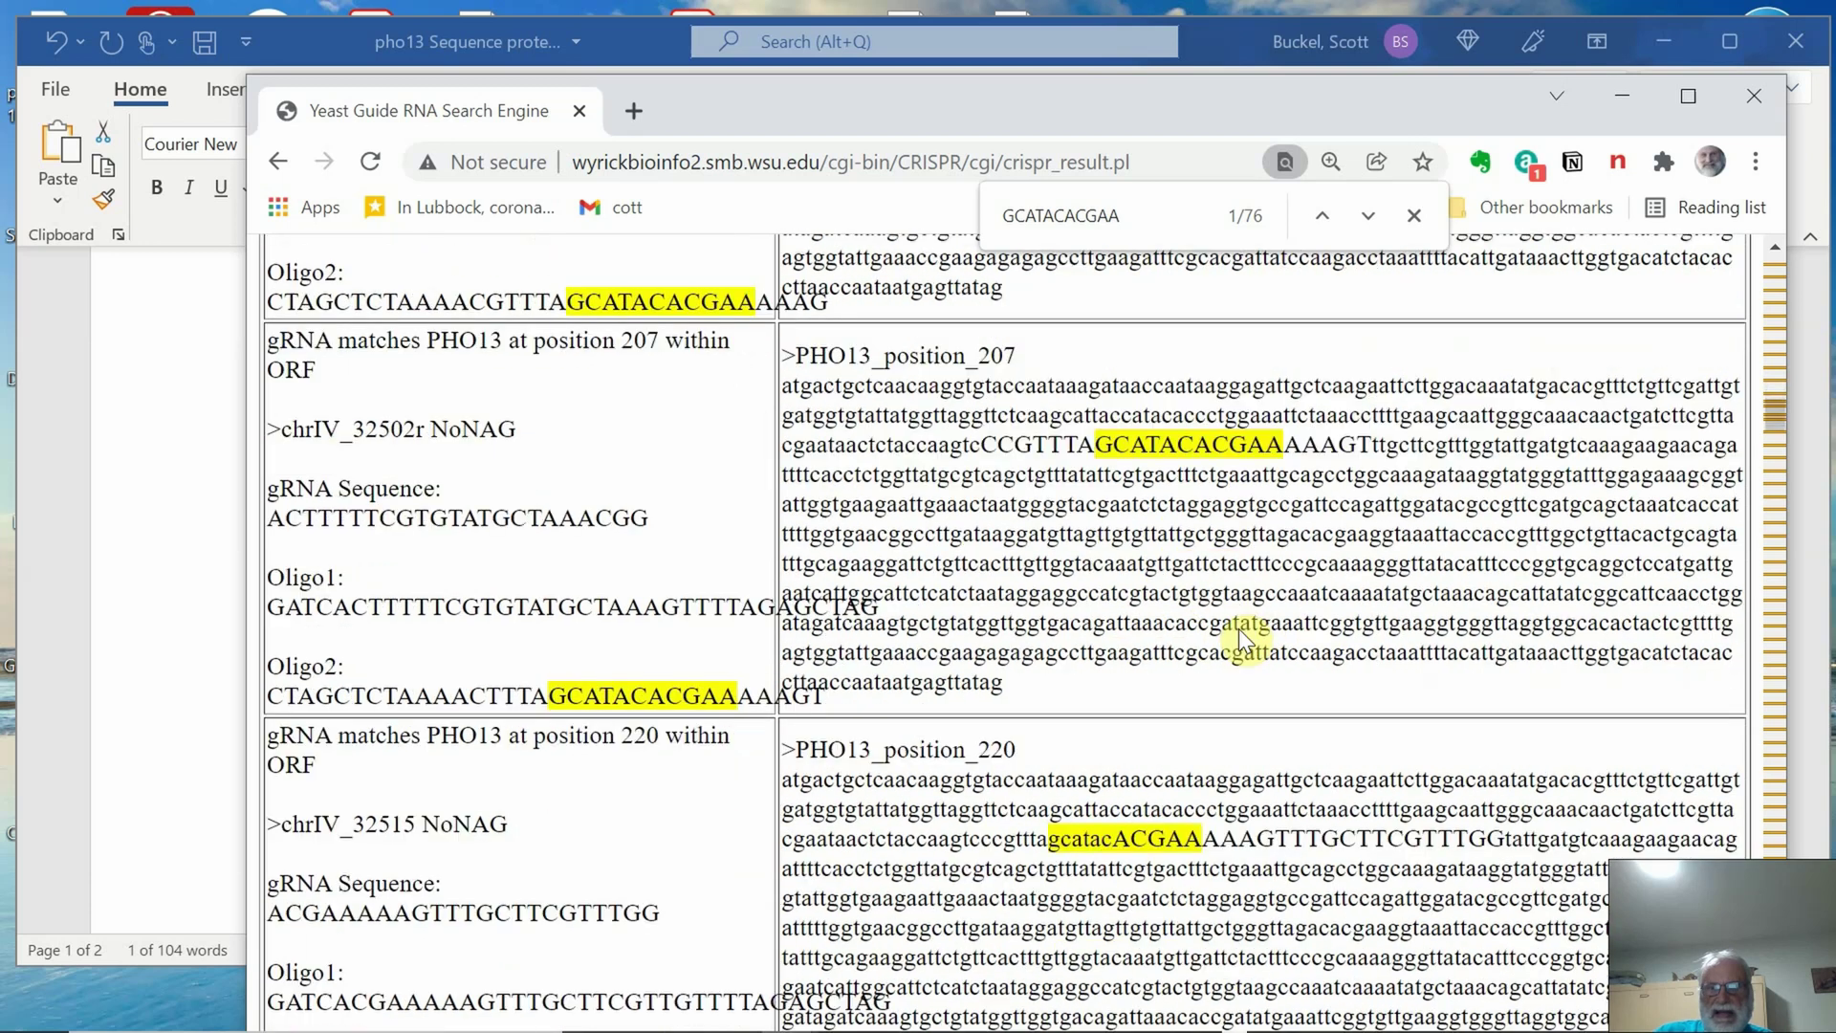
{"action": "scroll", "coordinate": [1238, 628], "scroll_direction": "down", "scroll_amount": 2}
{"action": "scroll", "coordinate": [1238, 629], "scroll_direction": "down", "scroll_amount": 1}
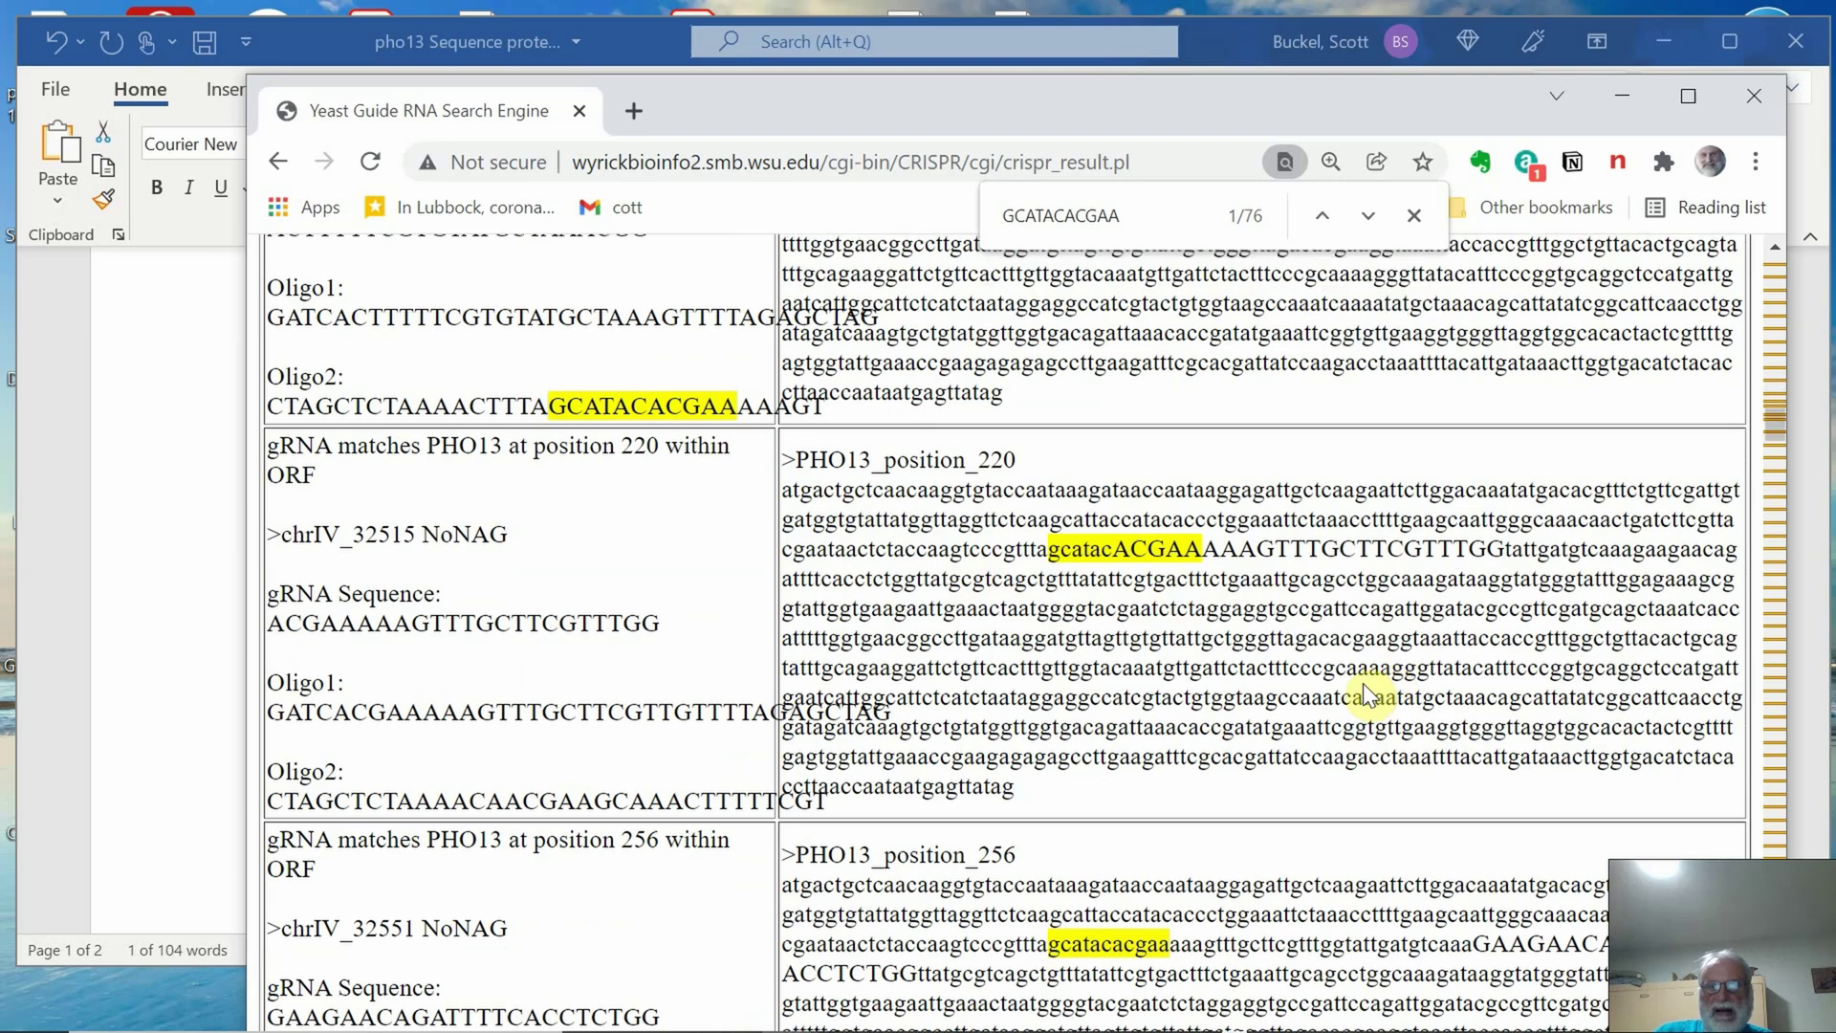
{"action": "scroll", "coordinate": [1366, 686], "scroll_direction": "up", "scroll_amount": 2}
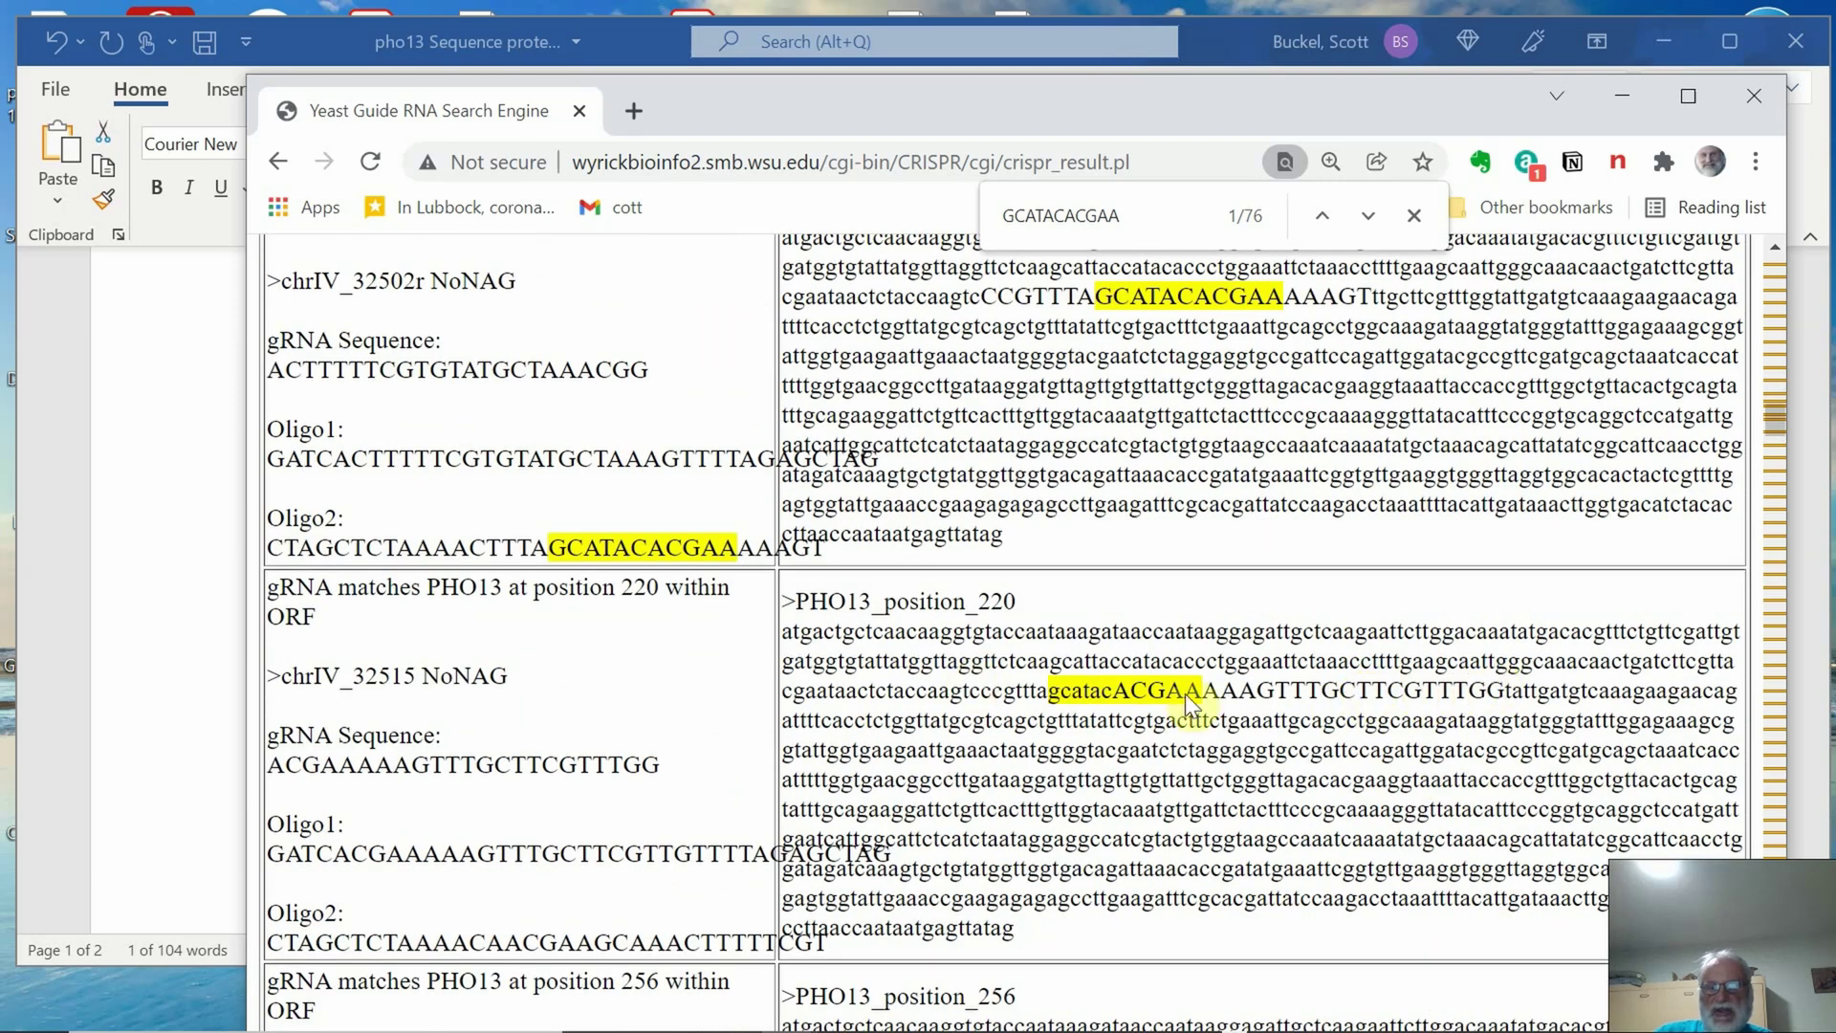
{"action": "scroll", "coordinate": [1260, 696], "scroll_direction": "up", "scroll_amount": 2}
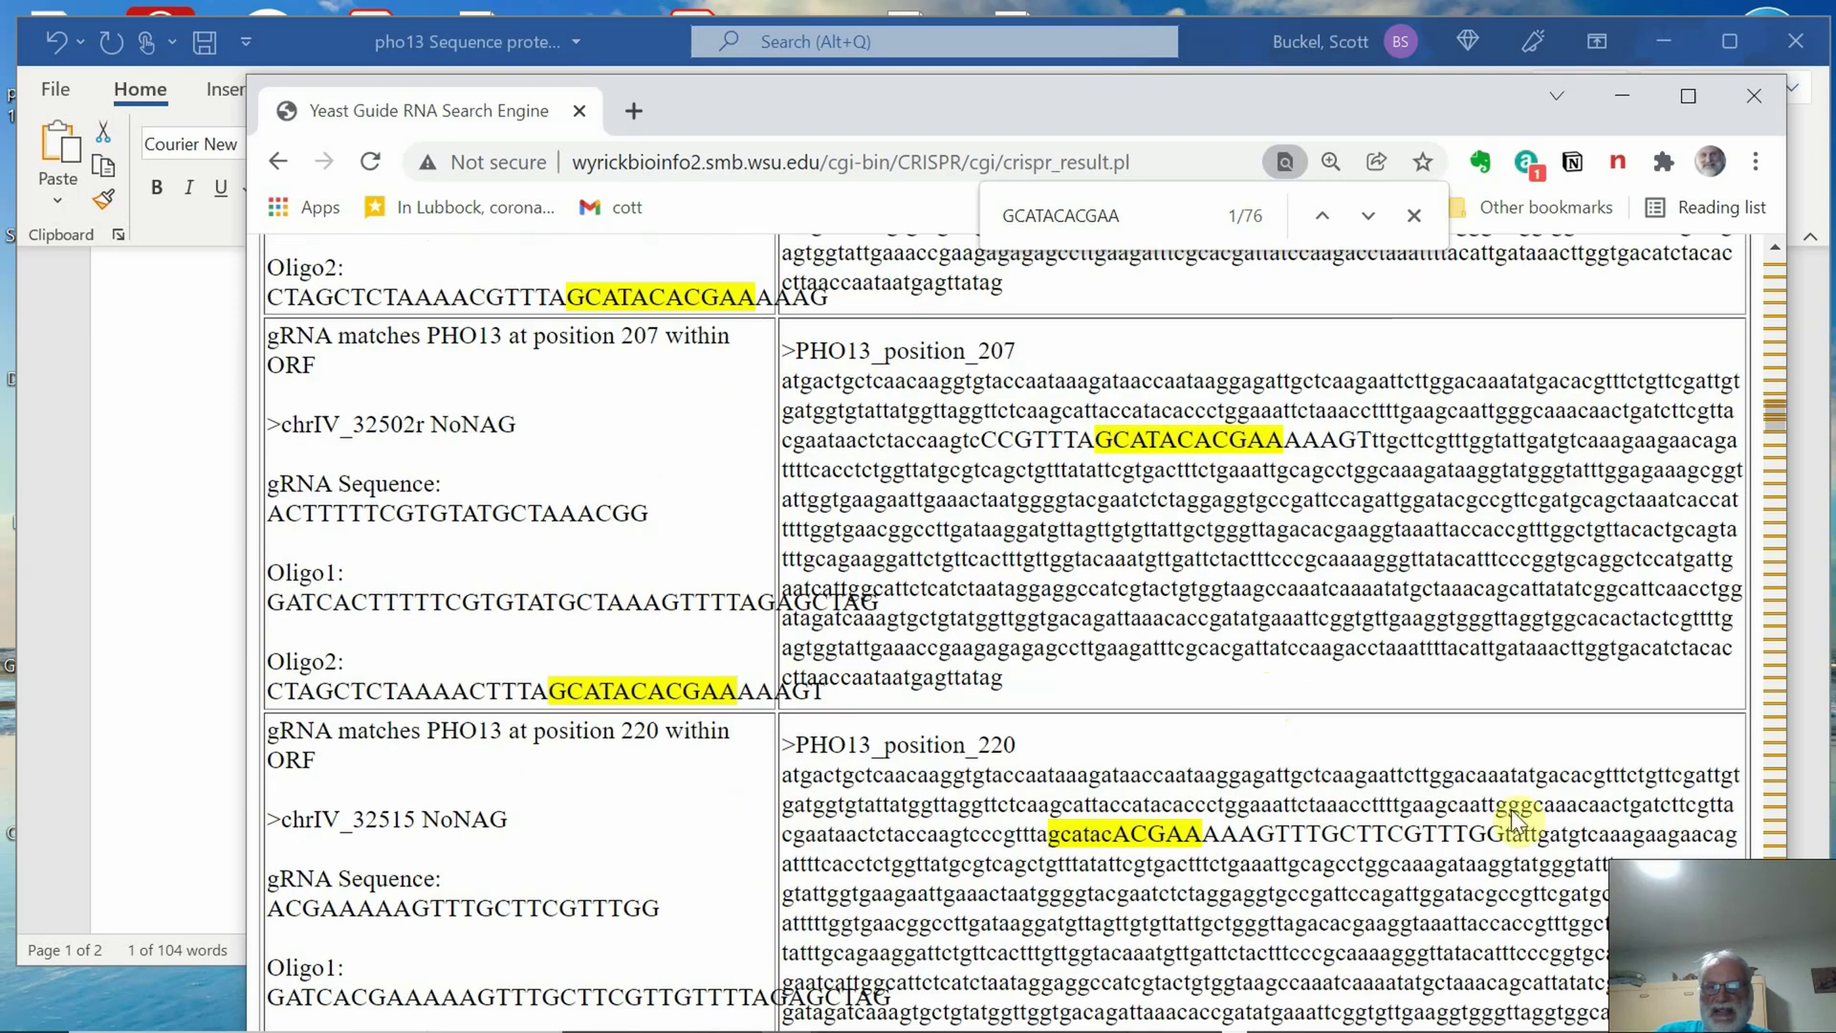
{"action": "scroll", "coordinate": [1174, 806], "scroll_direction": "down", "scroll_amount": 2}
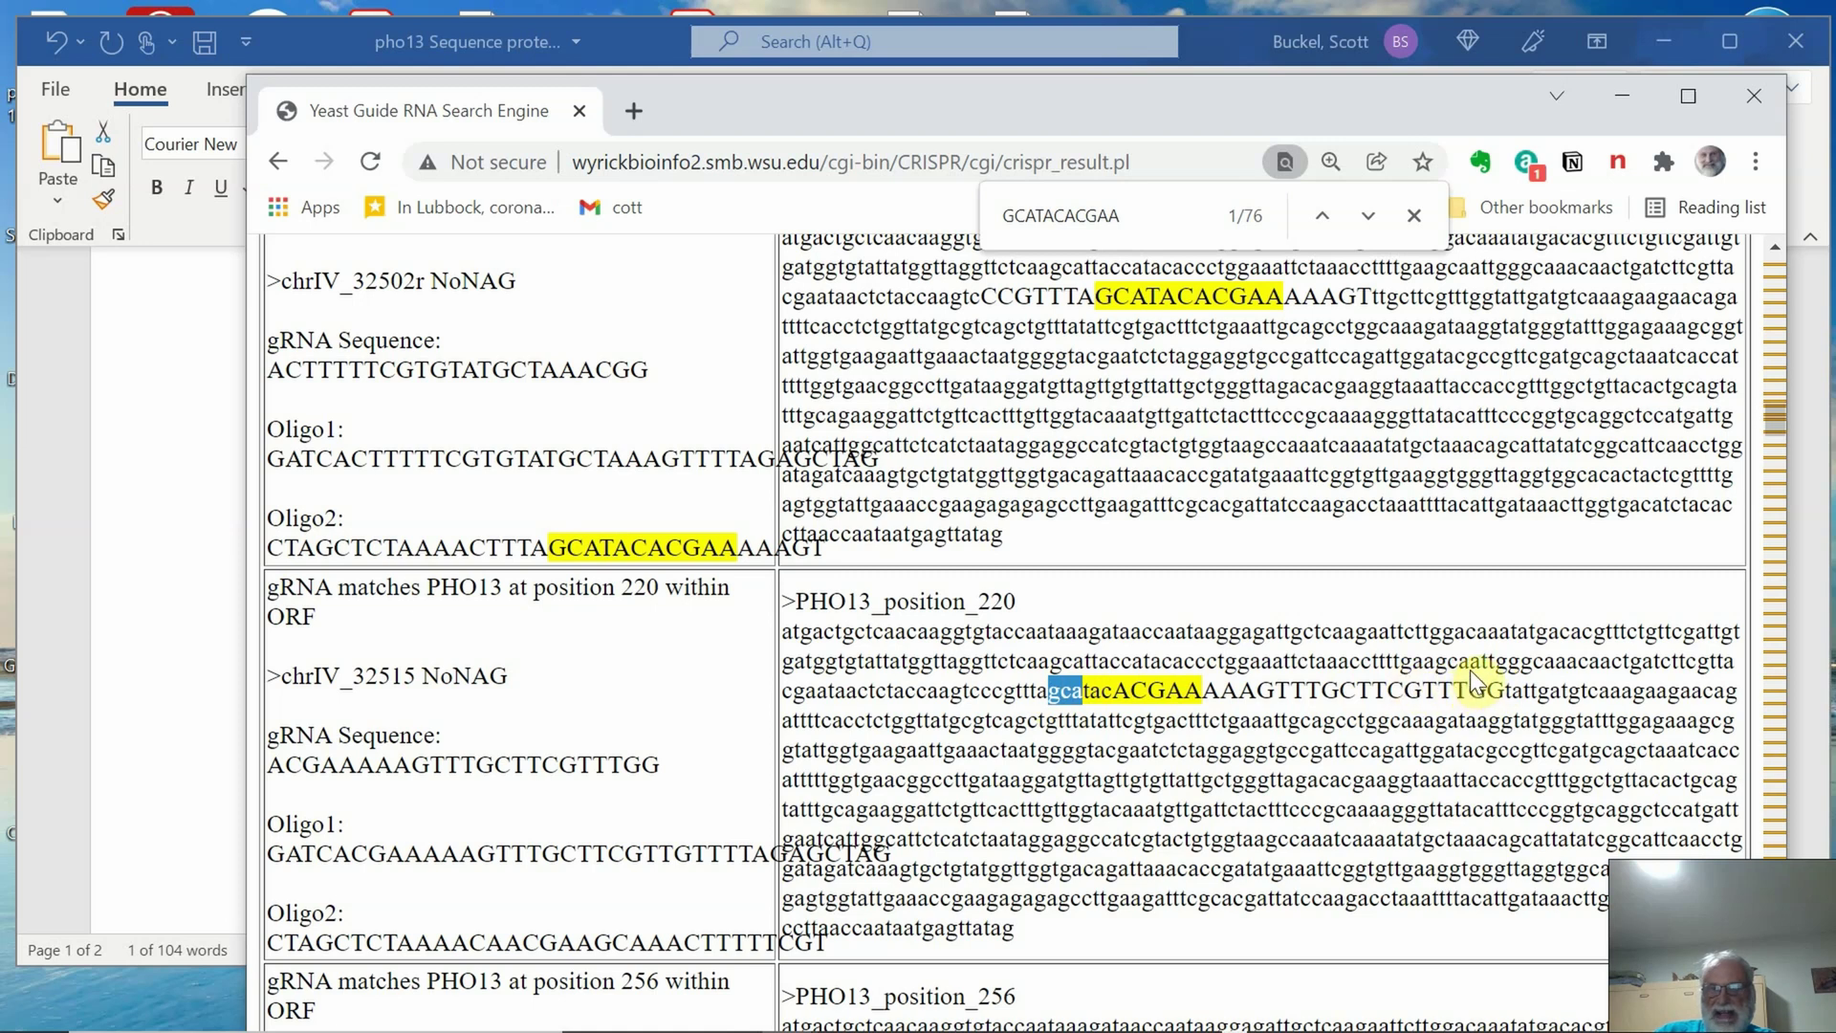
Check the codon boundary between line 181's final T and line 241's first G, then overlay the codon table.
{"action": "left_click", "coordinate": [50, 480]}
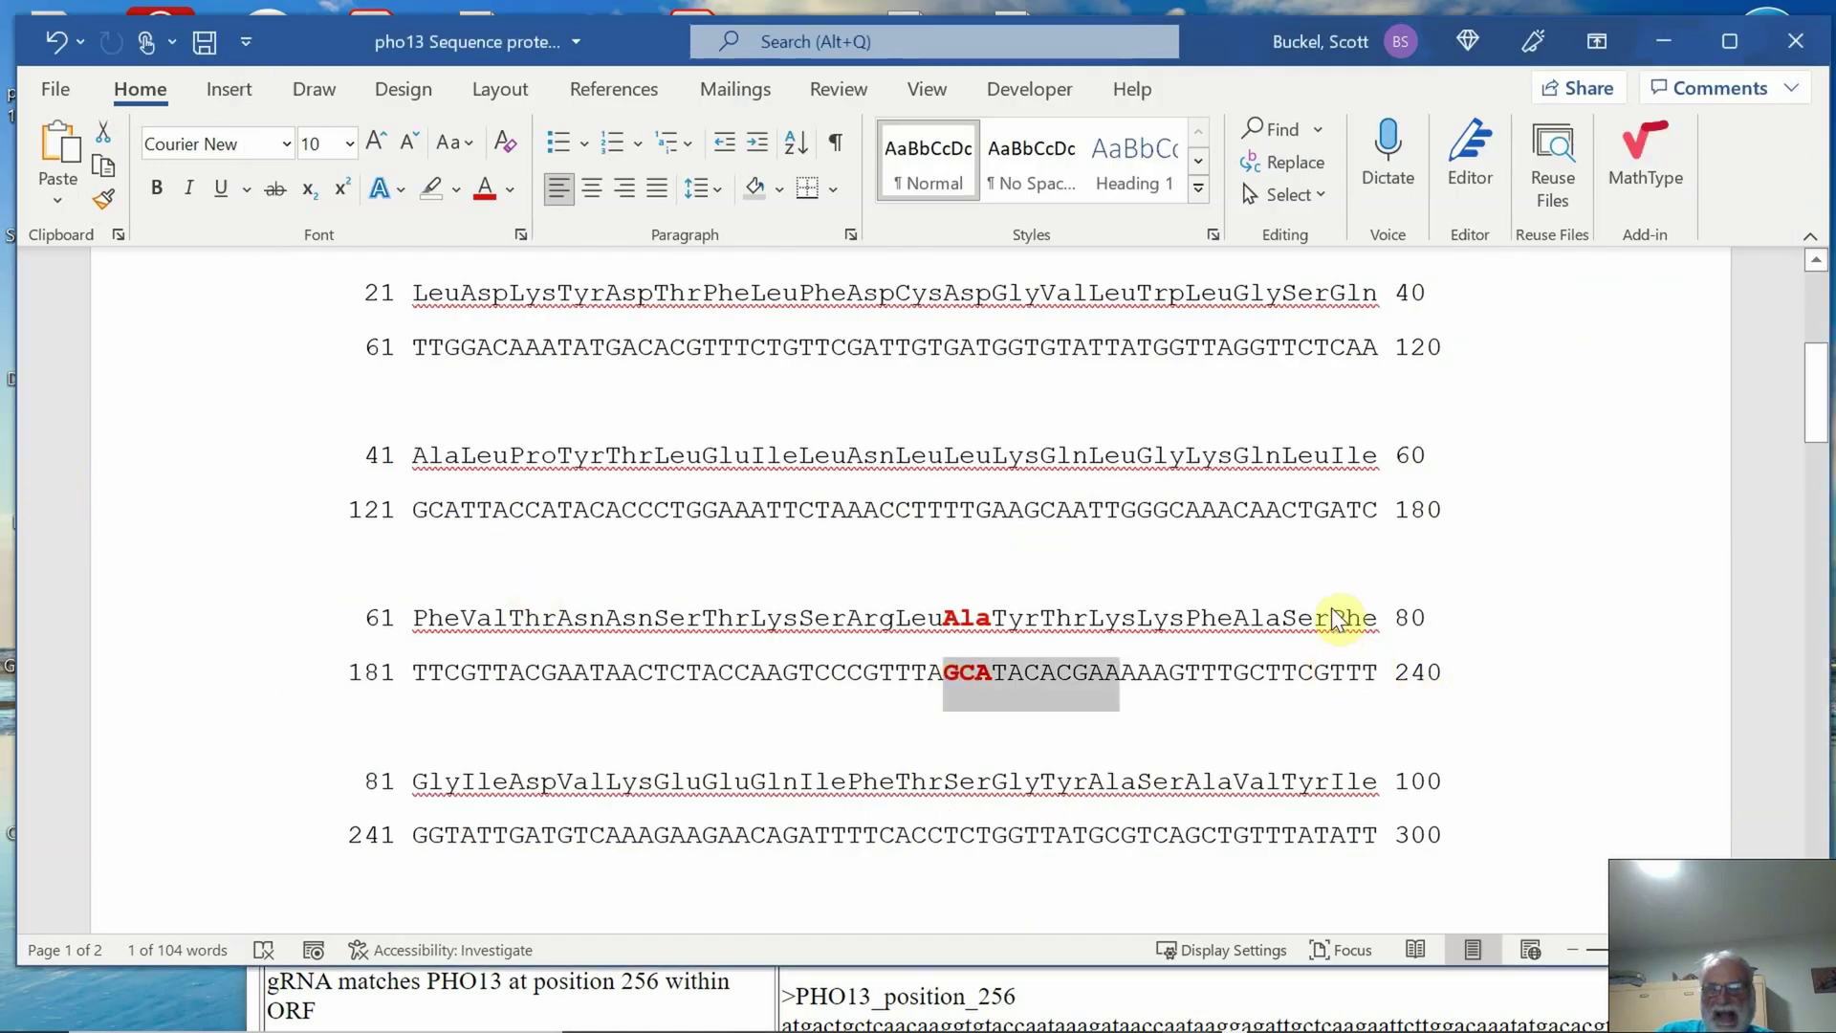
{"action": "left_click", "coordinate": [442, 828]}
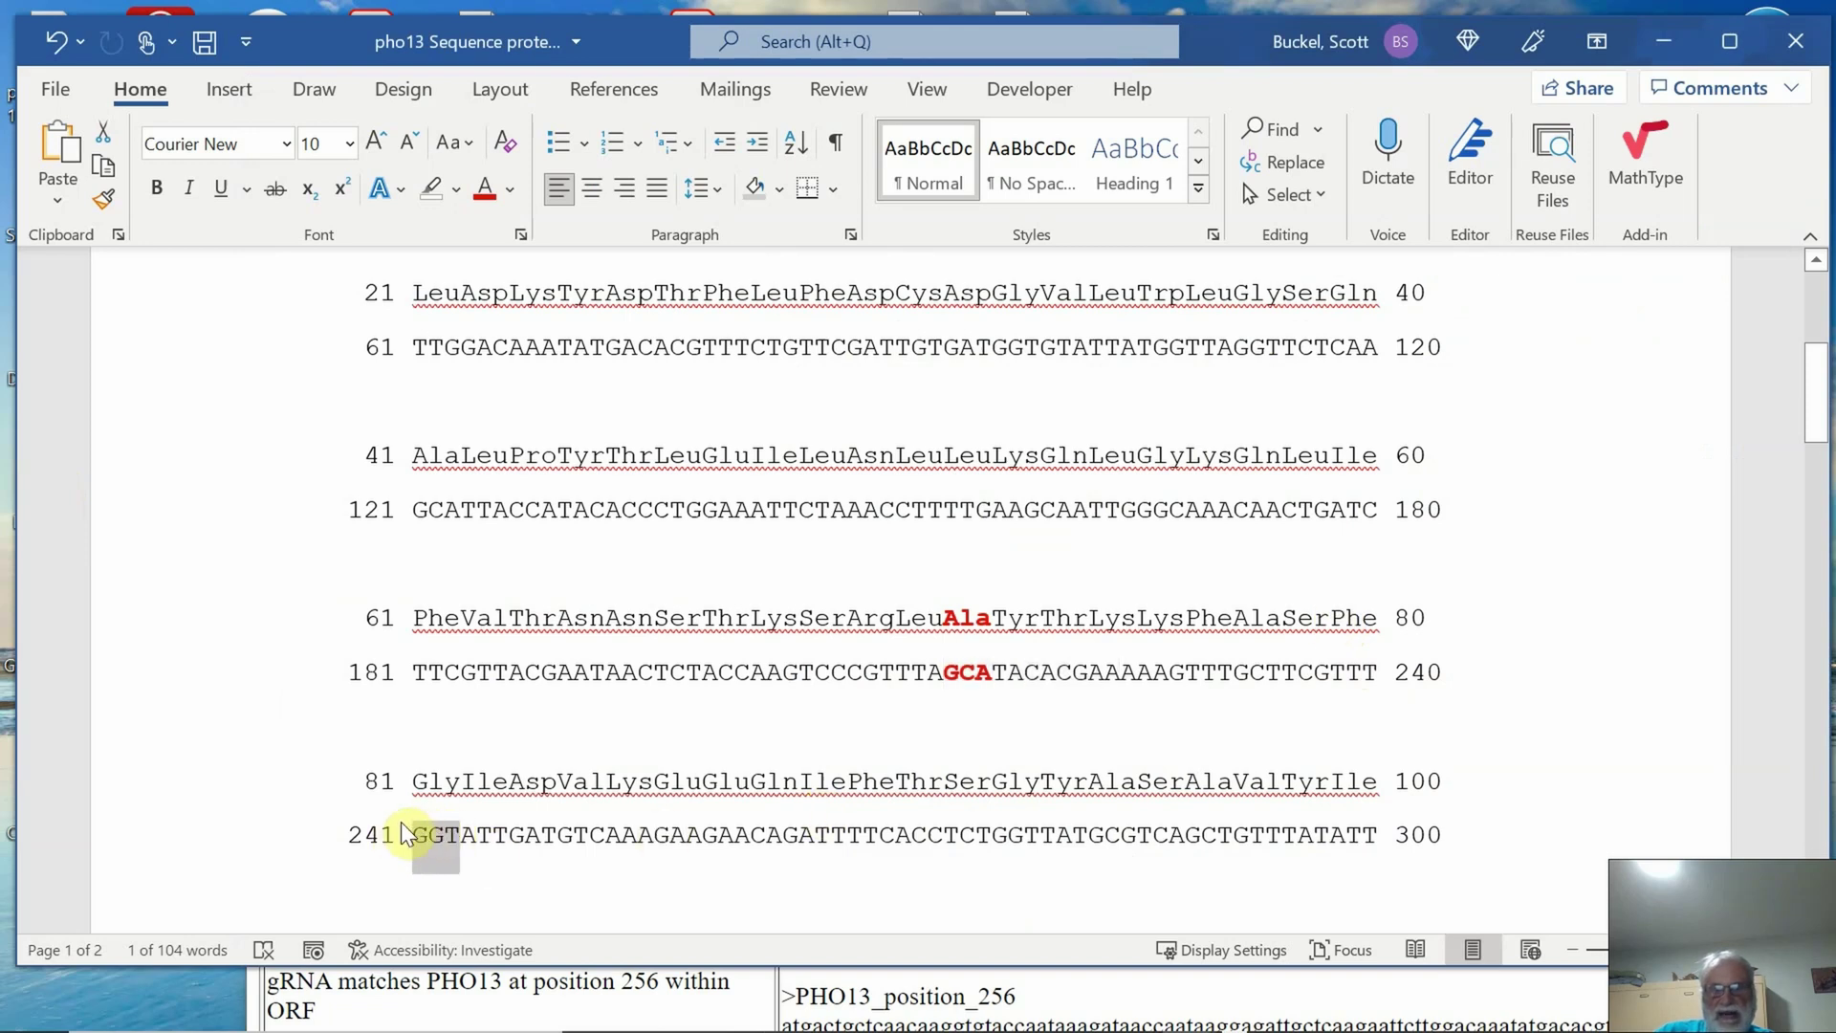
{"action": "left_click_drag", "start_coordinate": [400, 822], "coordinate": [400, 822]}
{"action": "left_click", "coordinate": [445, 841]}
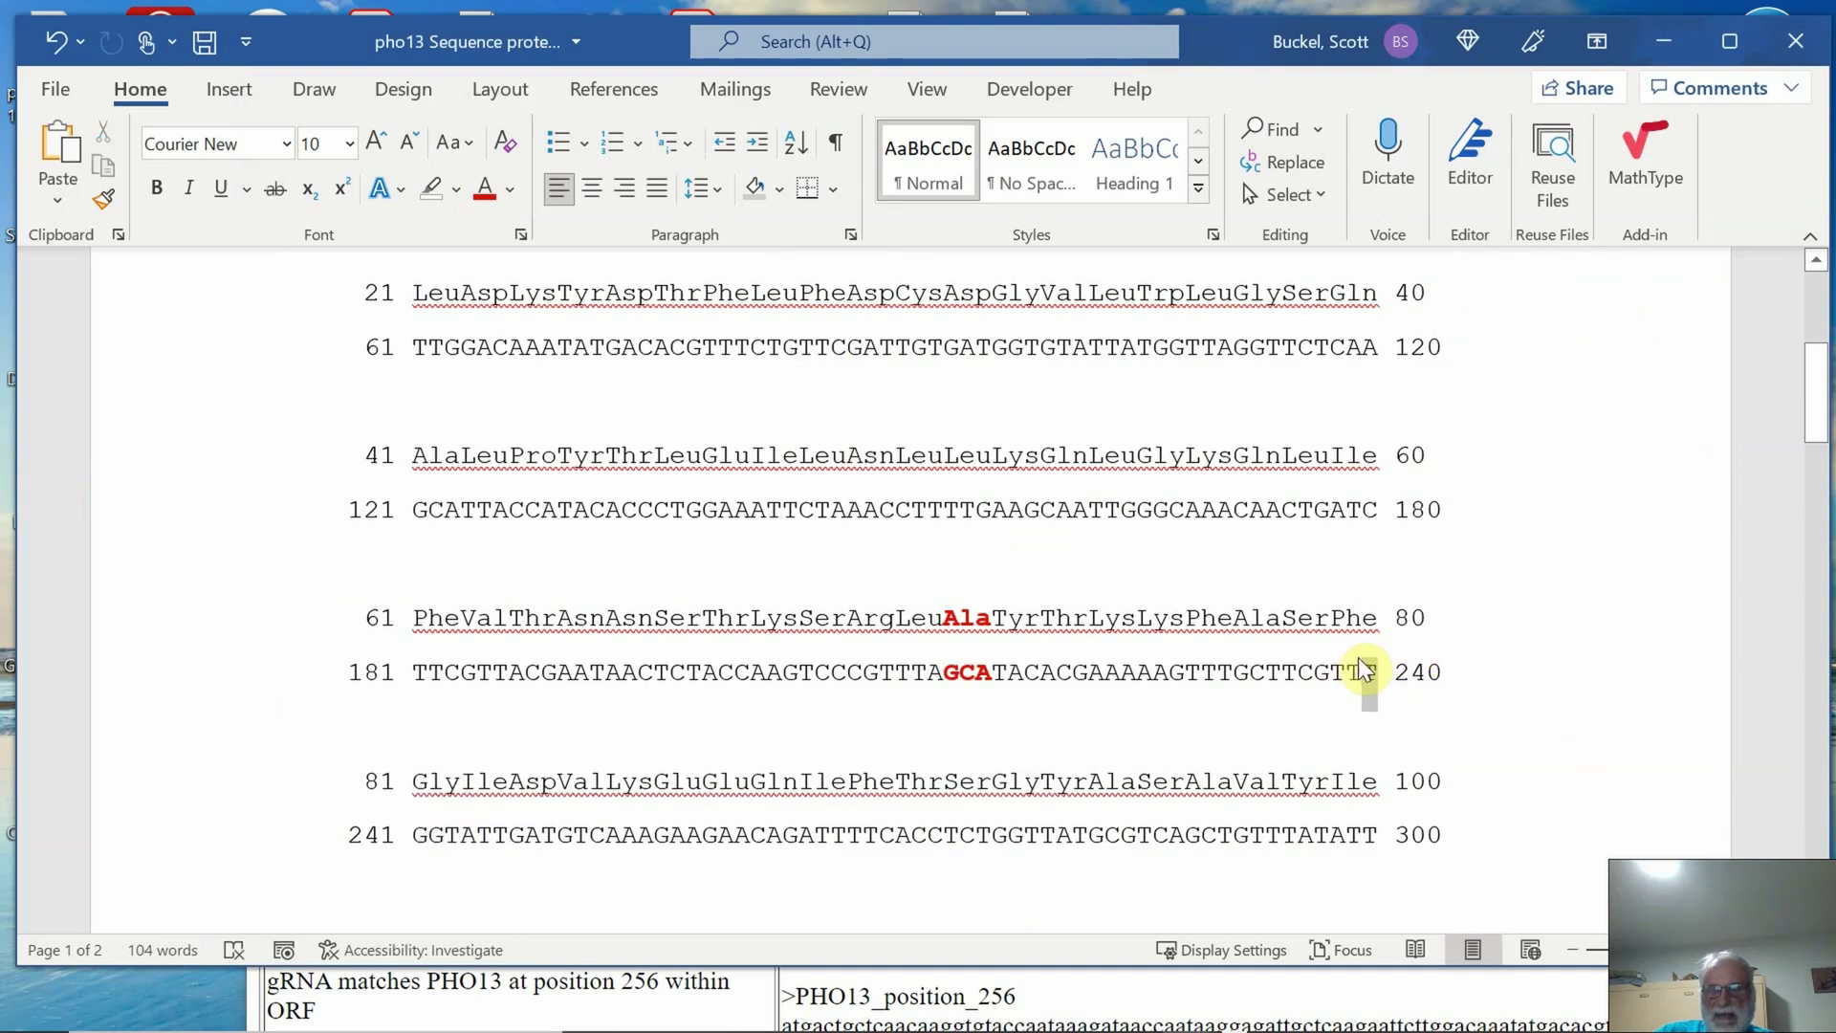
{"action": "left_click_drag", "start_coordinate": [1358, 660], "coordinate": [1377, 666]}
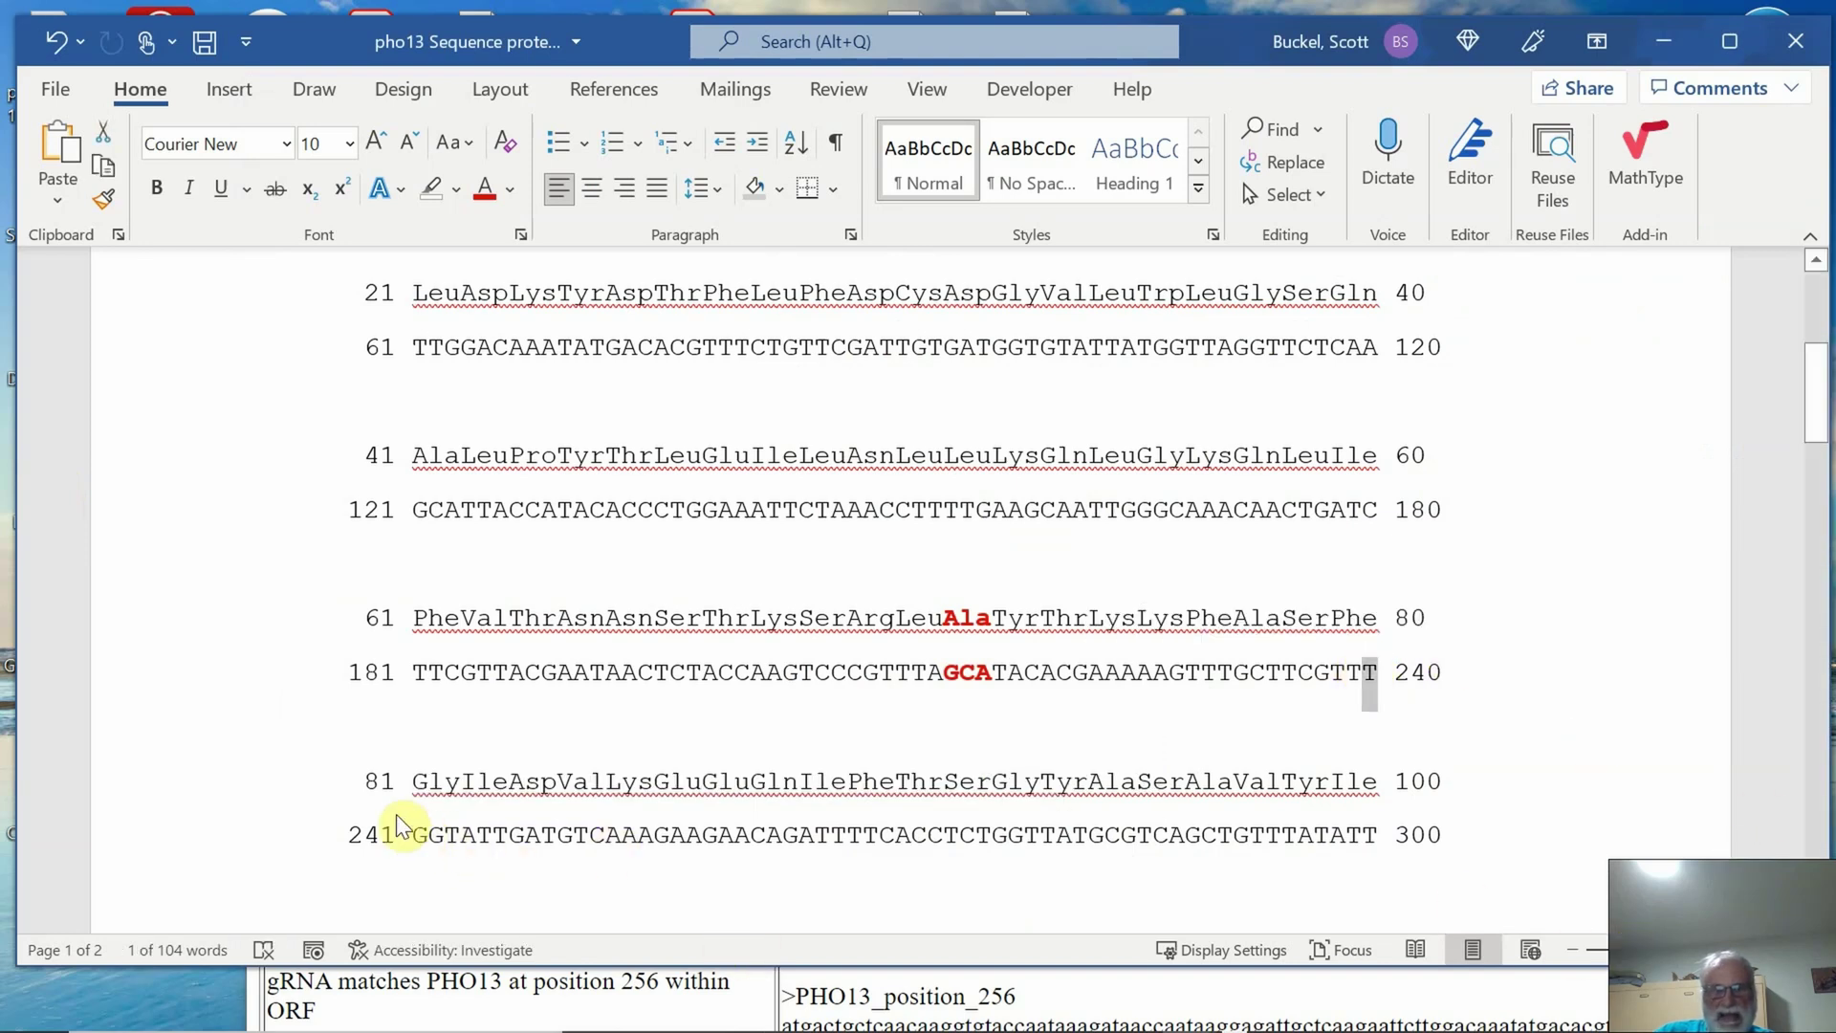
{"action": "left_click_drag", "start_coordinate": [397, 821], "coordinate": [424, 820]}
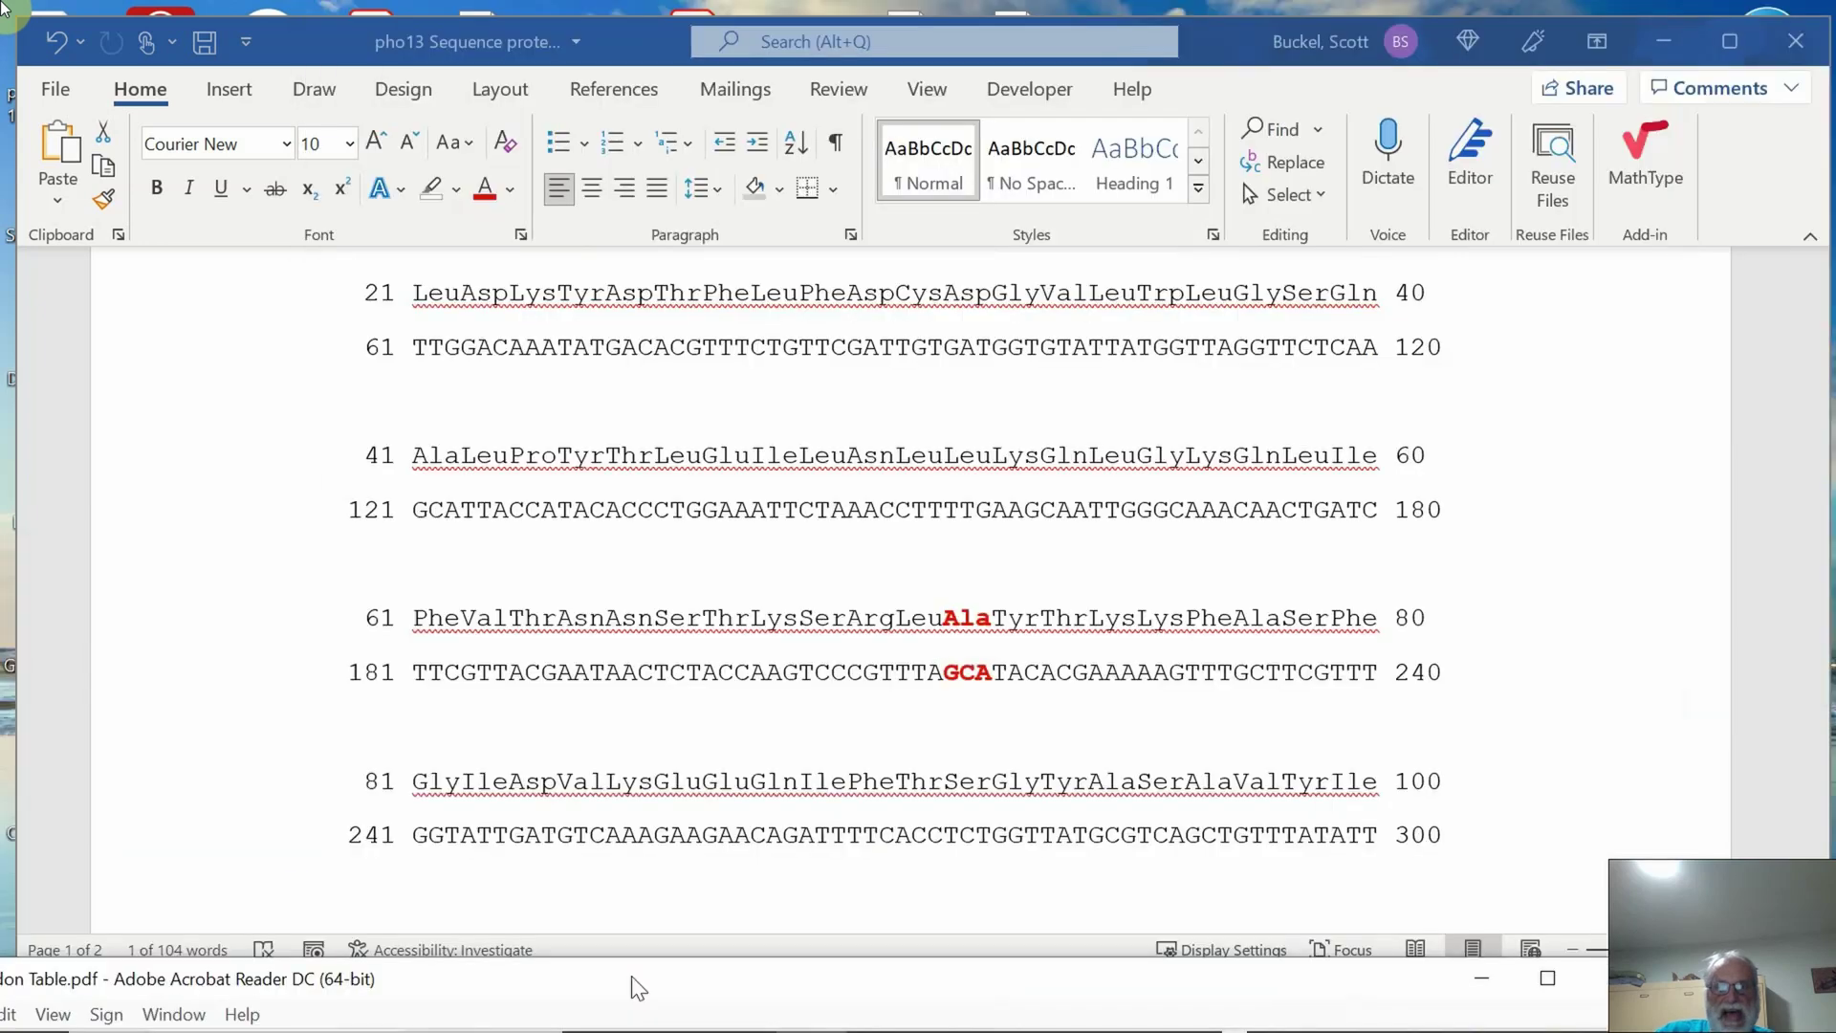
{"action": "left_click_drag", "start_coordinate": [635, 1000], "coordinate": [800, 8]}
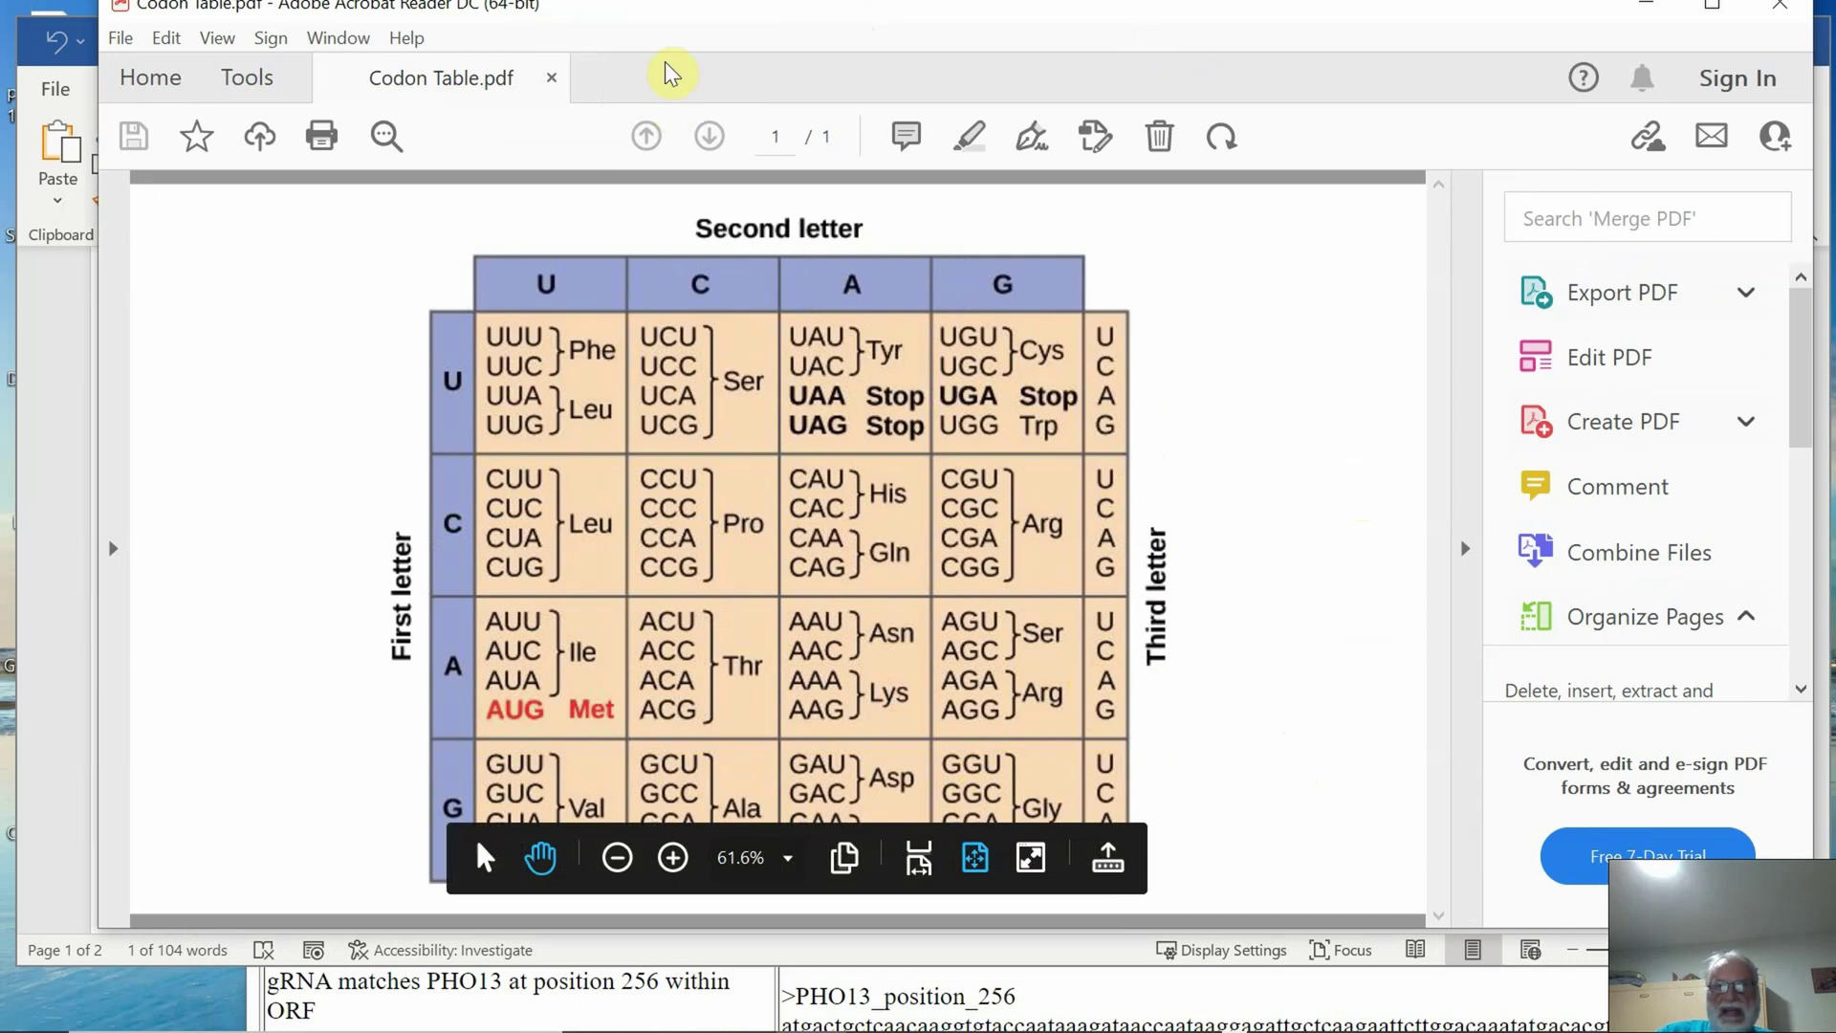
Compare the PHO13_position_207 match and its CC bases with the codon table, then return to the pho13 document.
{"action": "left_click", "coordinate": [1646, 5]}
{"action": "left_click", "coordinate": [1550, 1006]}
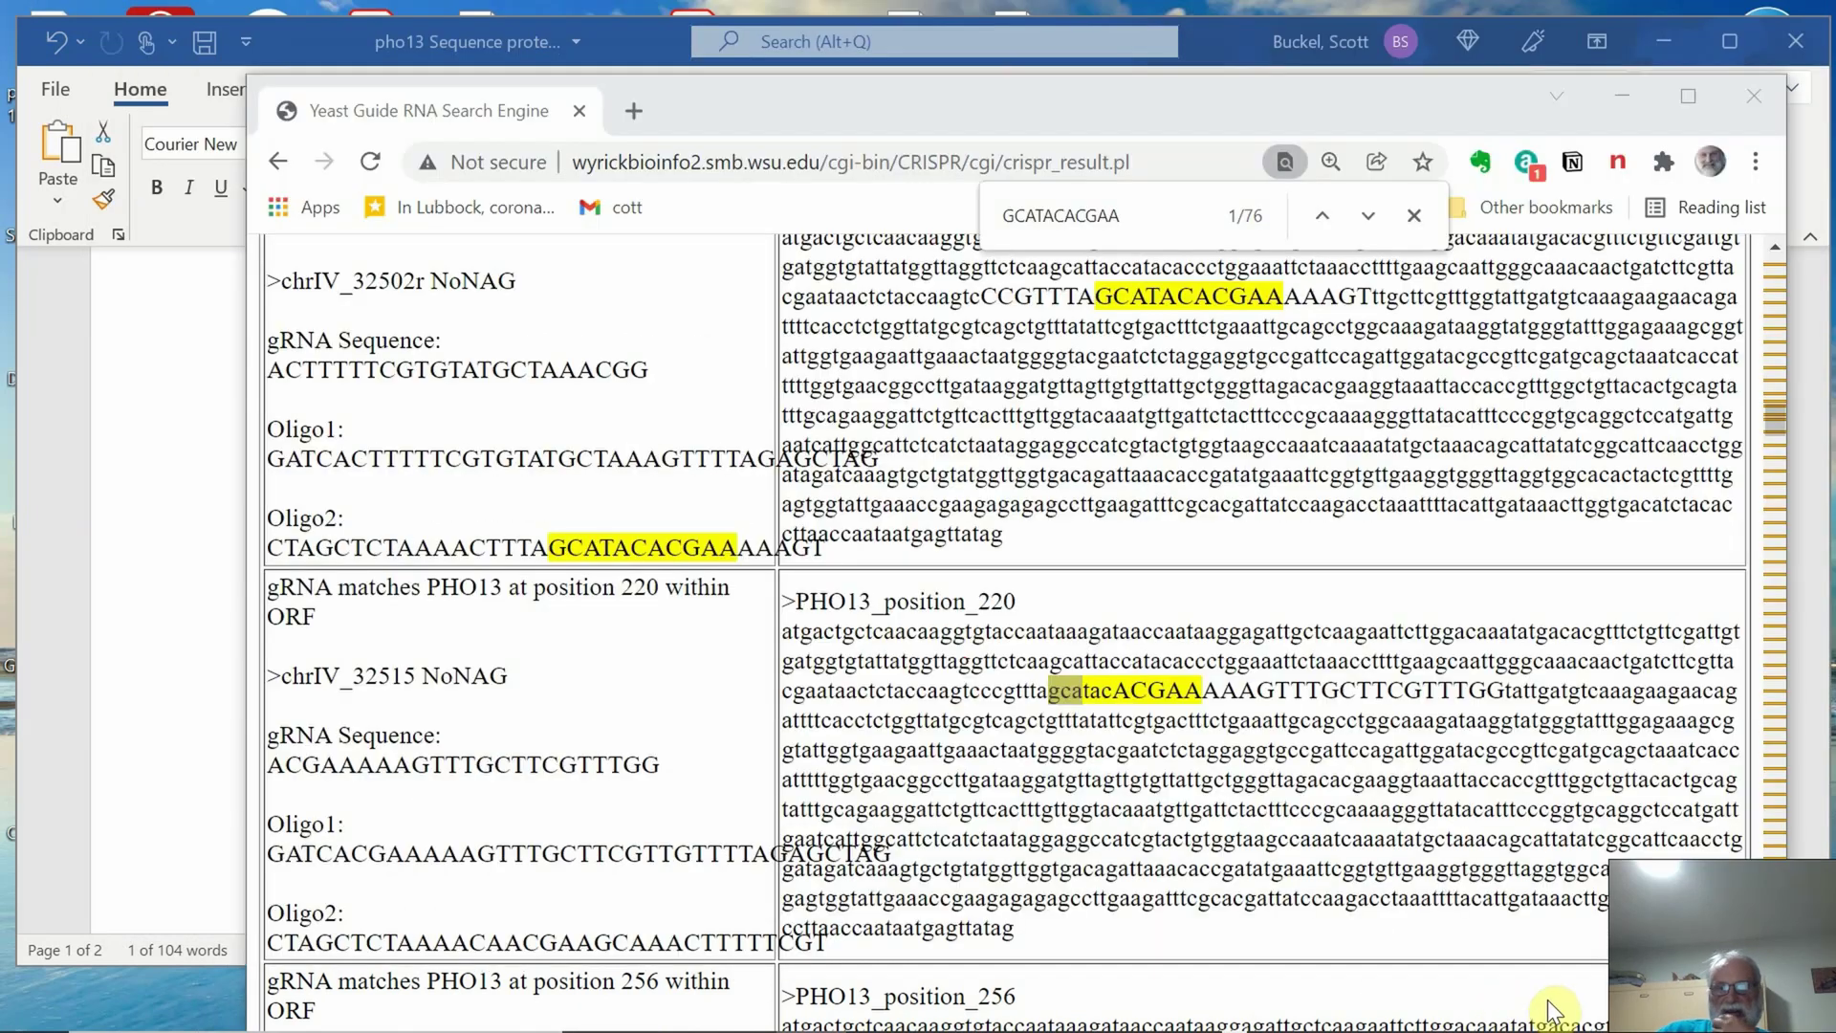
{"action": "scroll", "coordinate": [1256, 703], "scroll_direction": "up", "scroll_amount": 3}
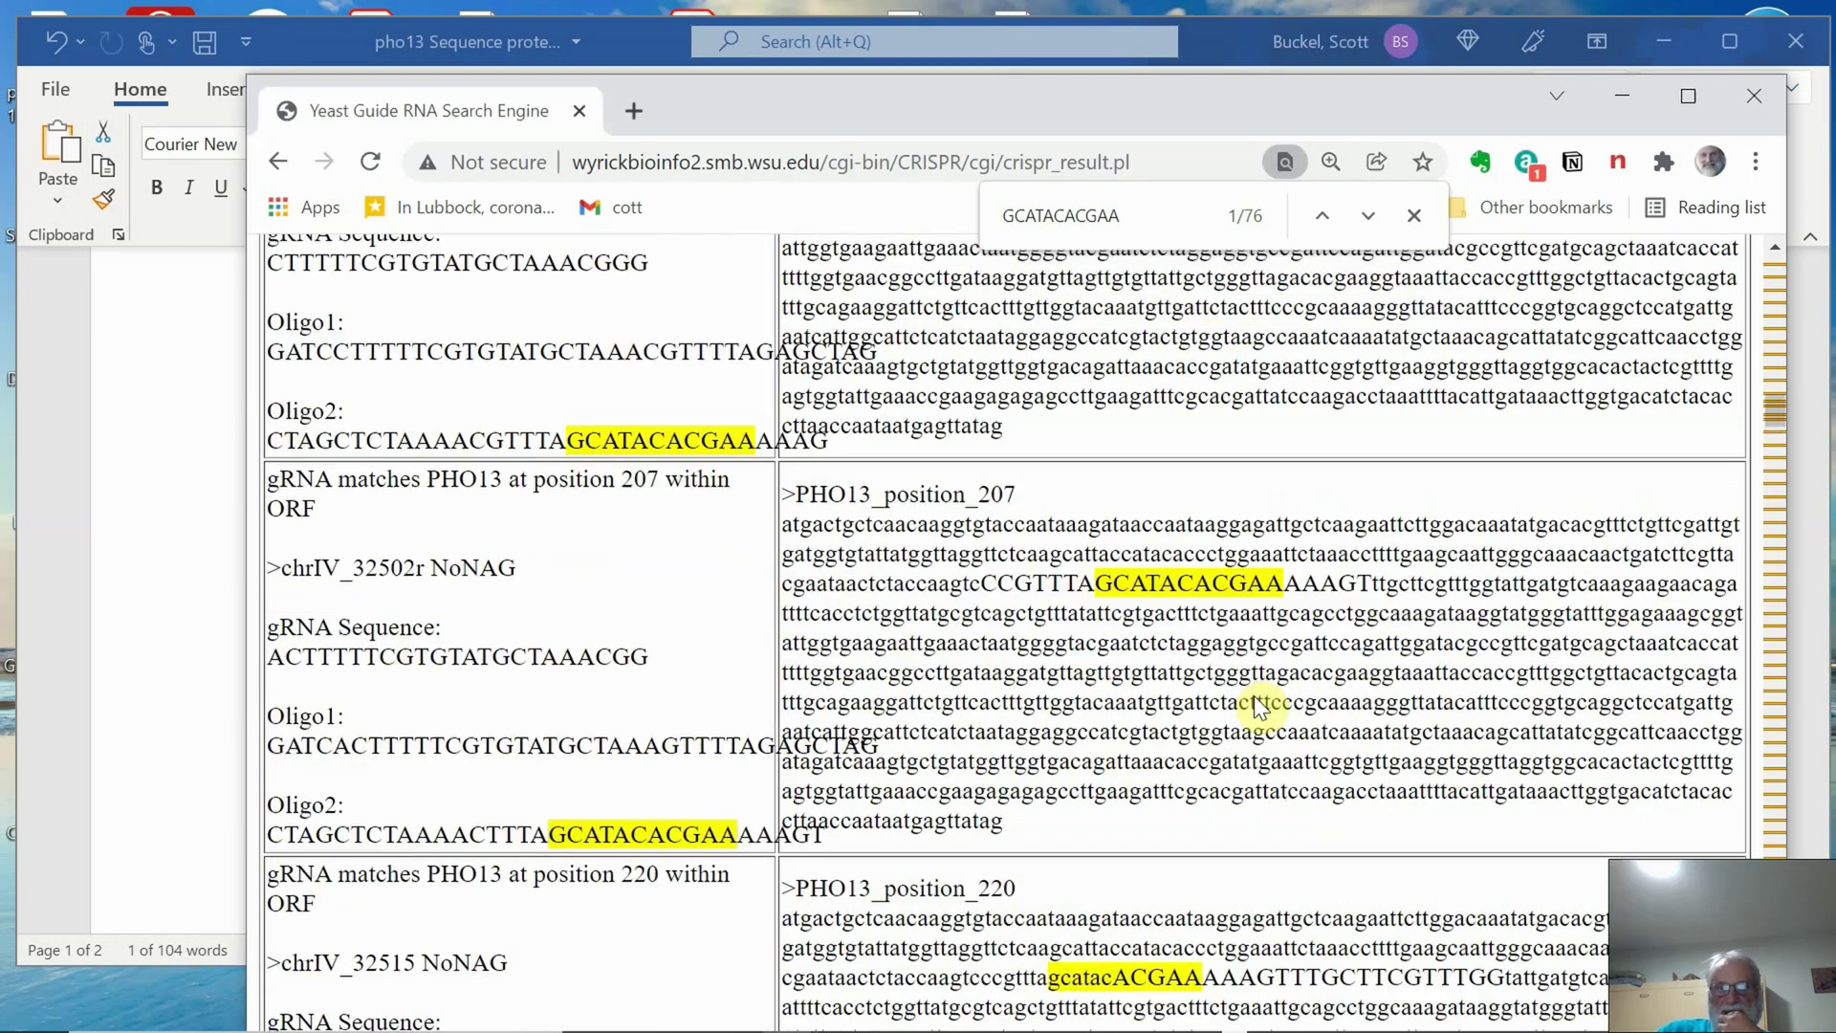
{"action": "scroll", "coordinate": [1254, 696], "scroll_direction": "up", "scroll_amount": 3}
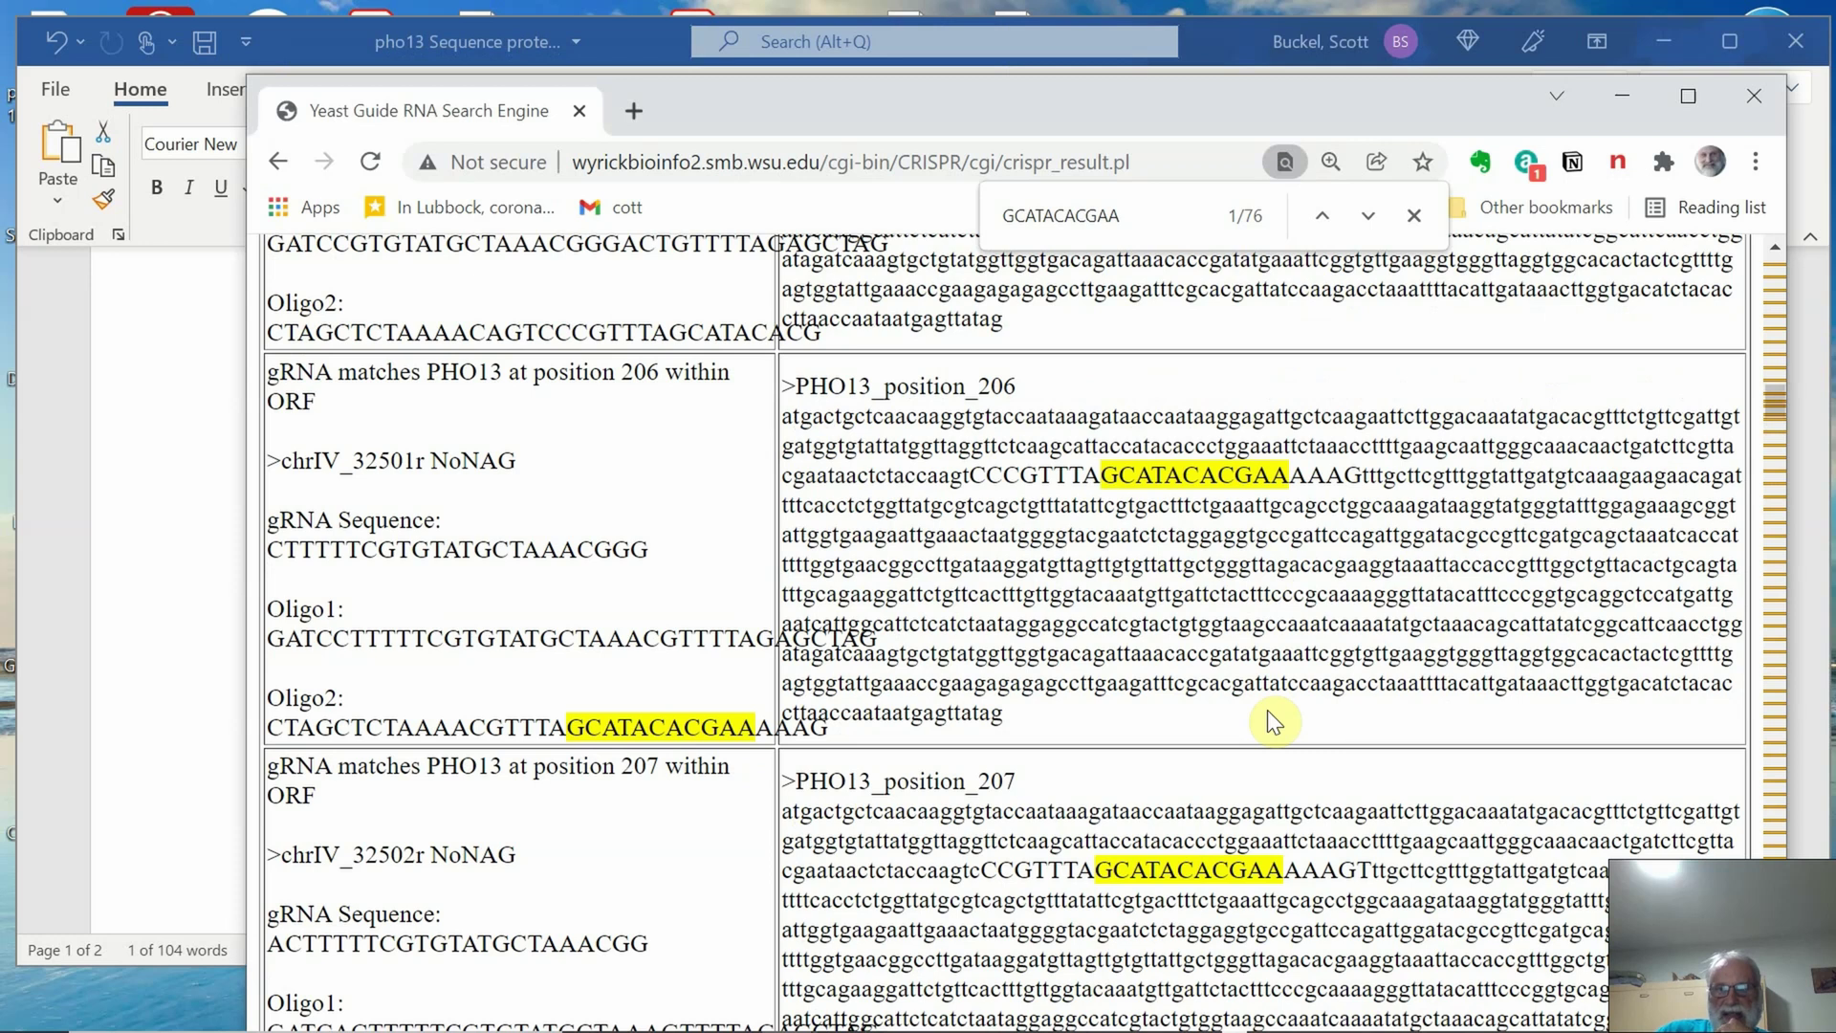
{"action": "scroll", "coordinate": [1266, 710], "scroll_direction": "down", "scroll_amount": 2}
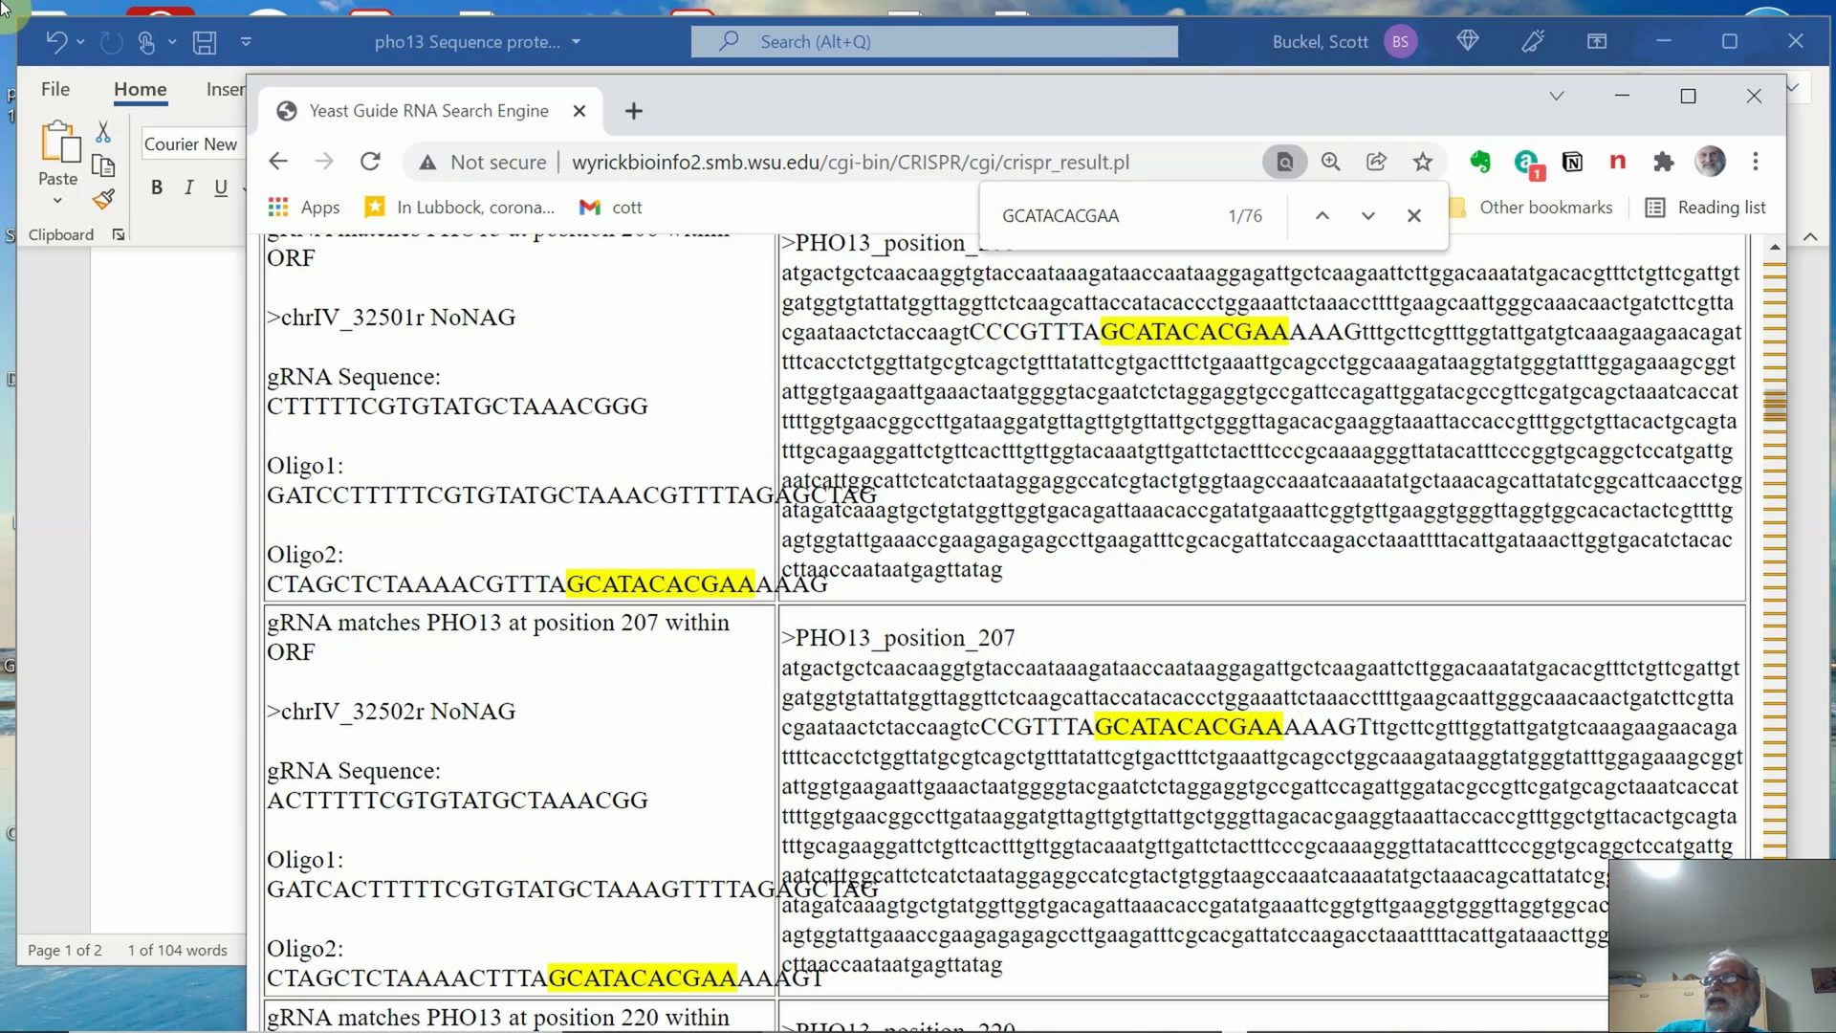
{"action": "left_click_drag", "start_coordinate": [3, 8], "coordinate": [873, 8]}
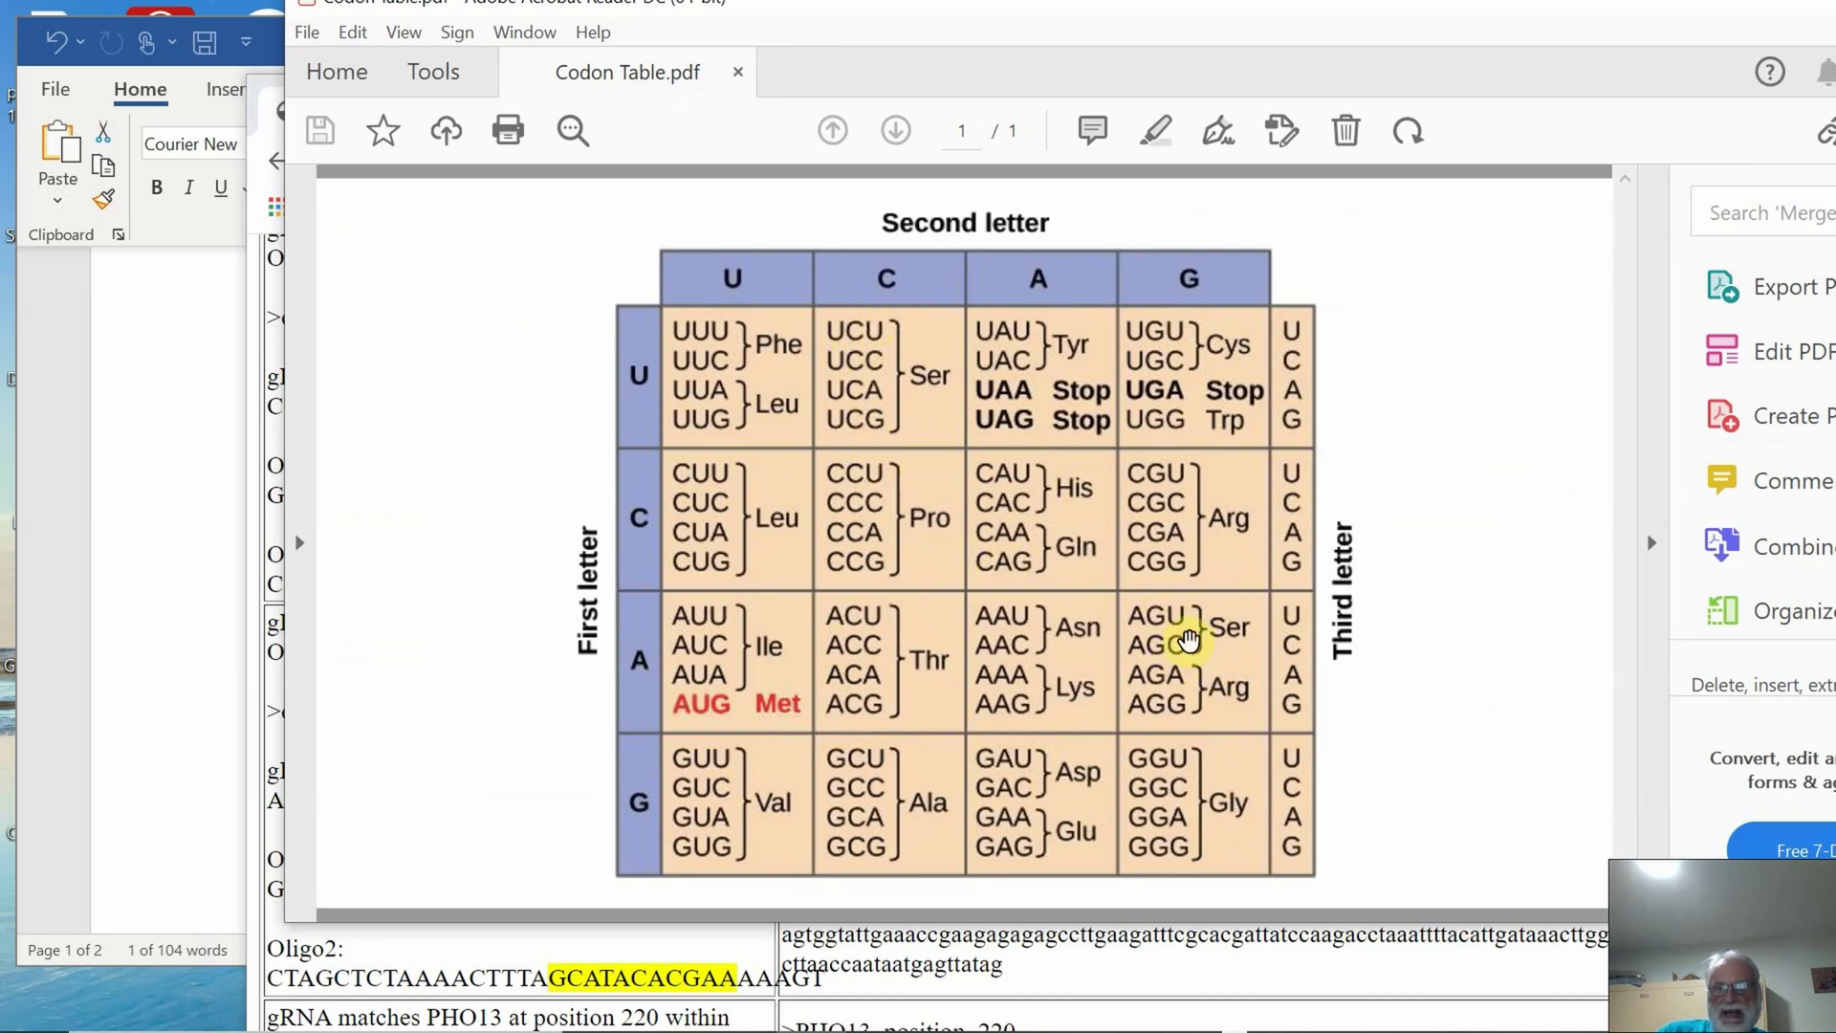
{"action": "key", "text": "alt+Tab"}
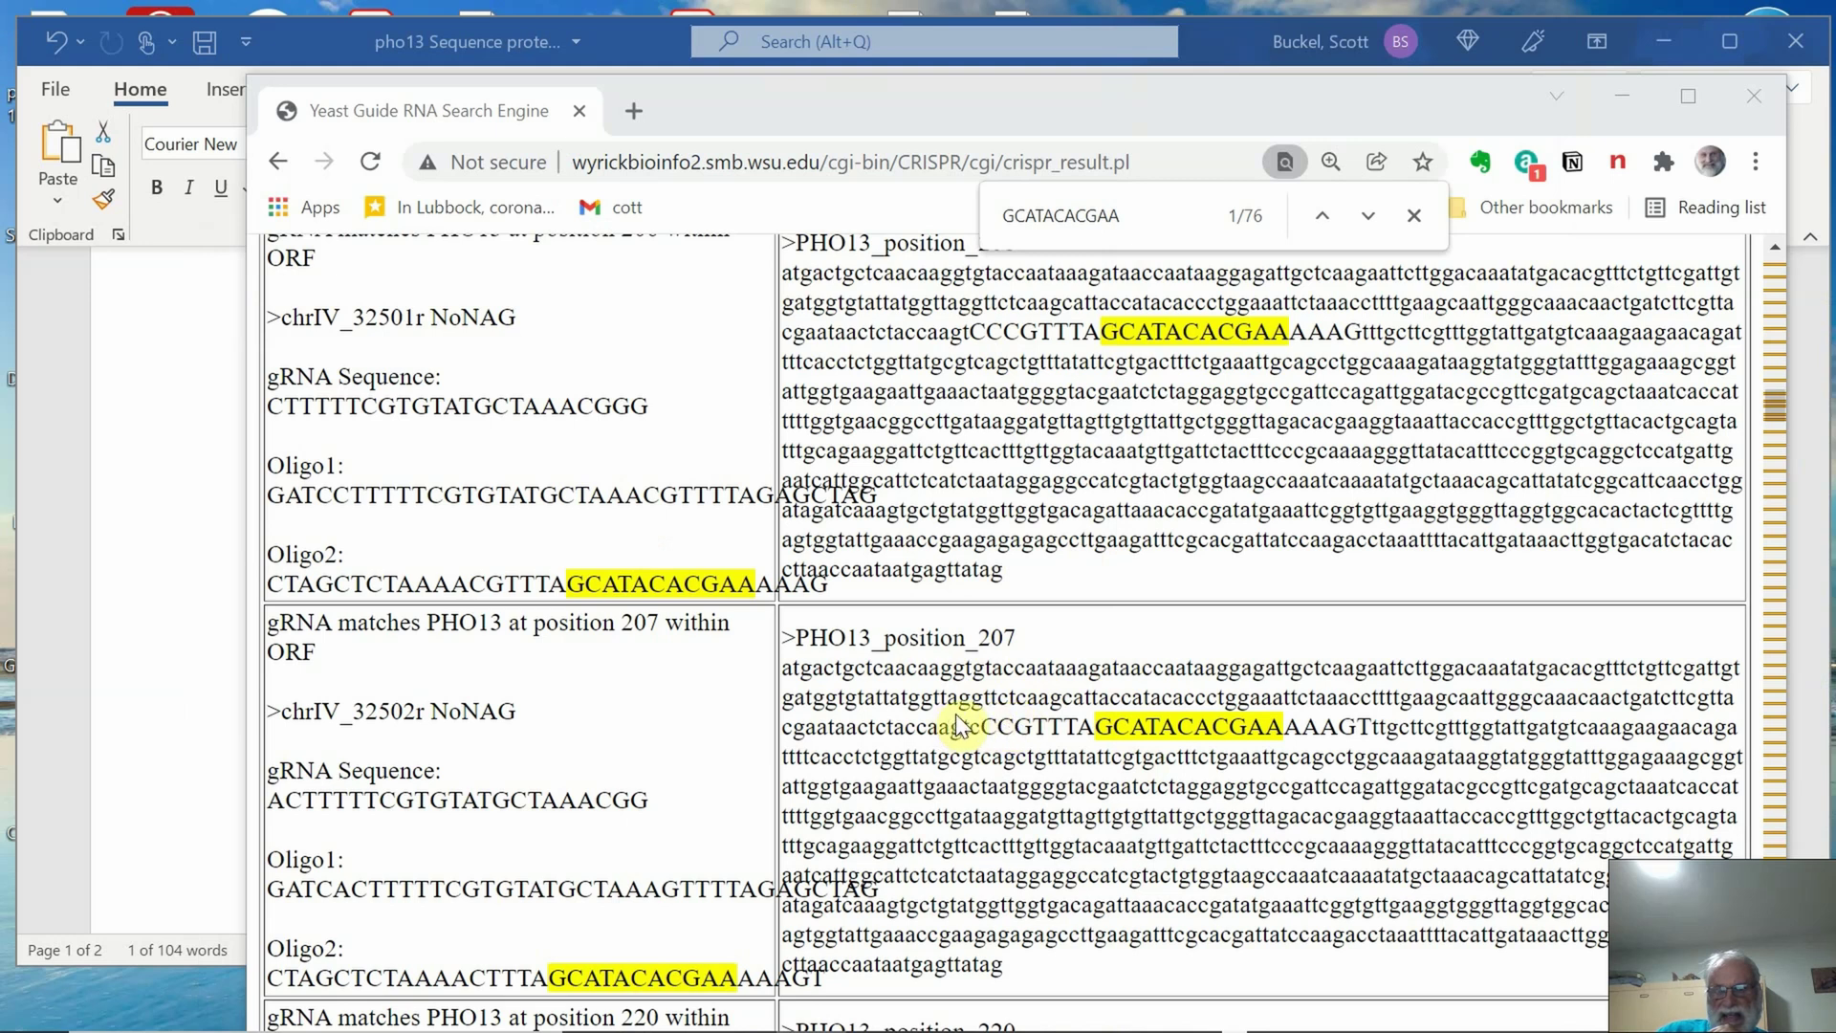
{"action": "left_click_drag", "start_coordinate": [976, 724], "coordinate": [1000, 724]}
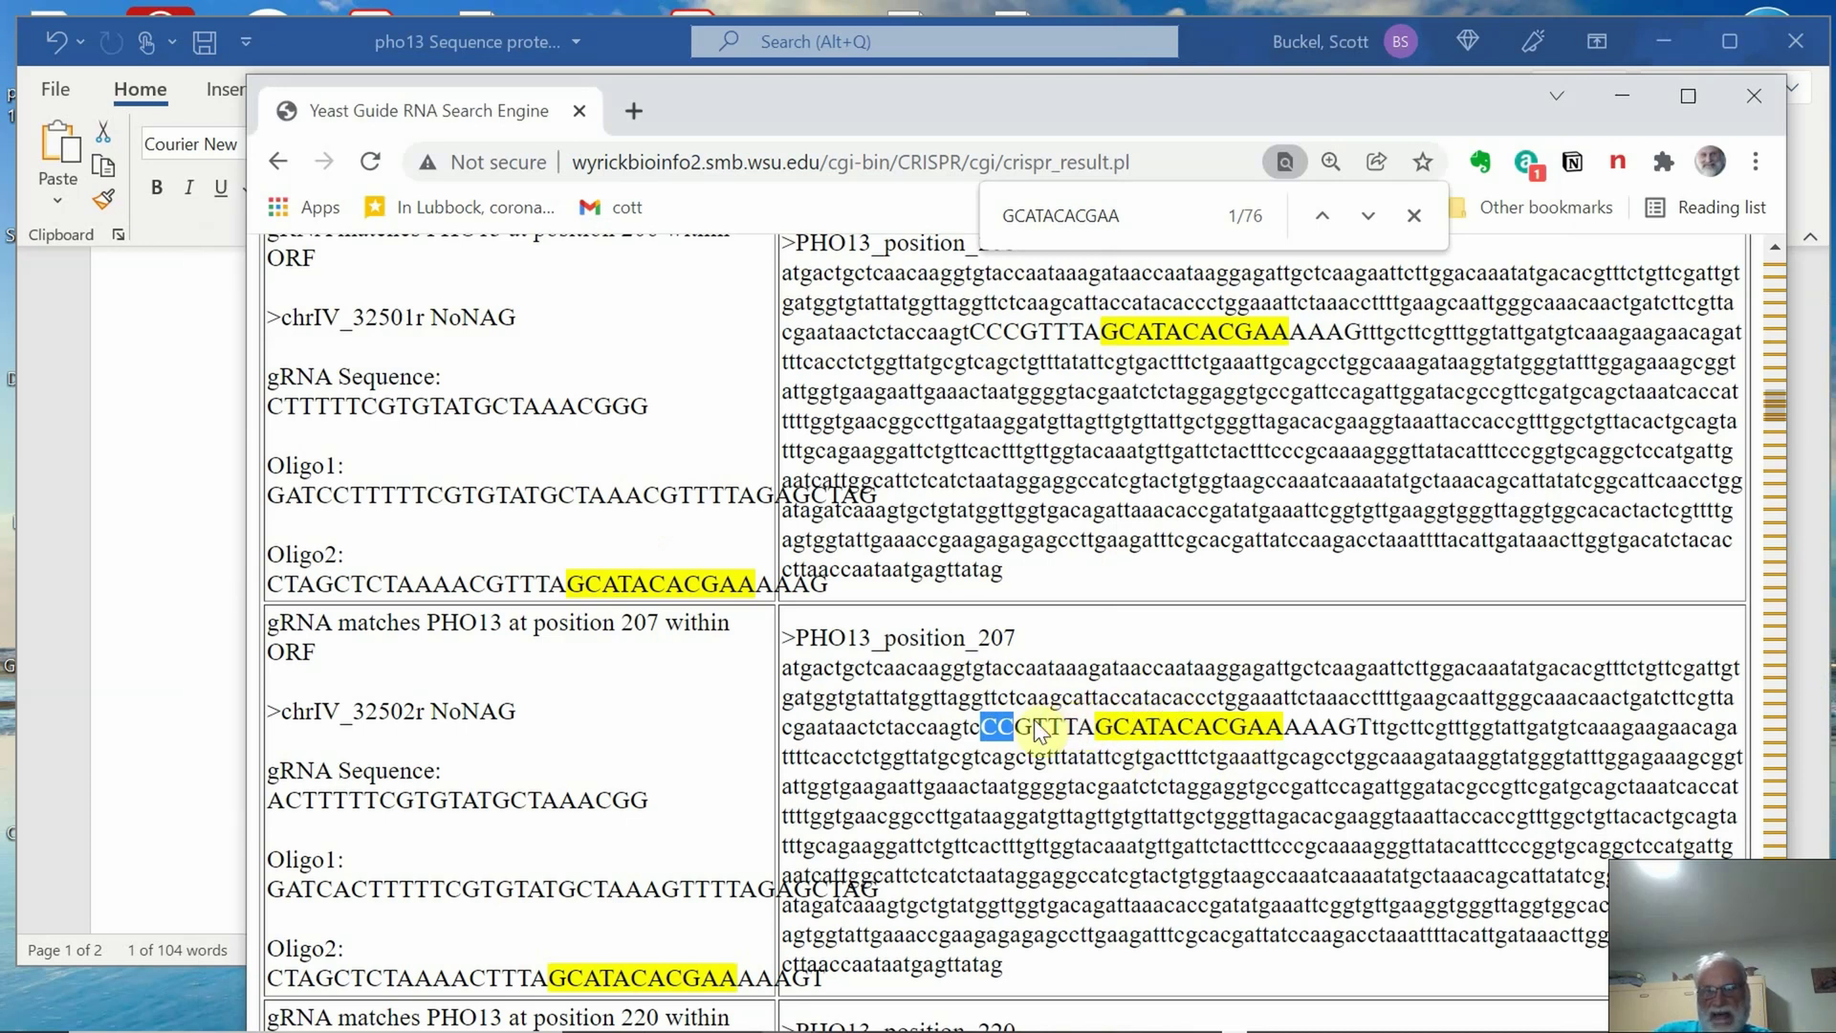
{"action": "left_click", "coordinate": [187, 679]}
{"action": "left_click", "coordinate": [997, 705]}
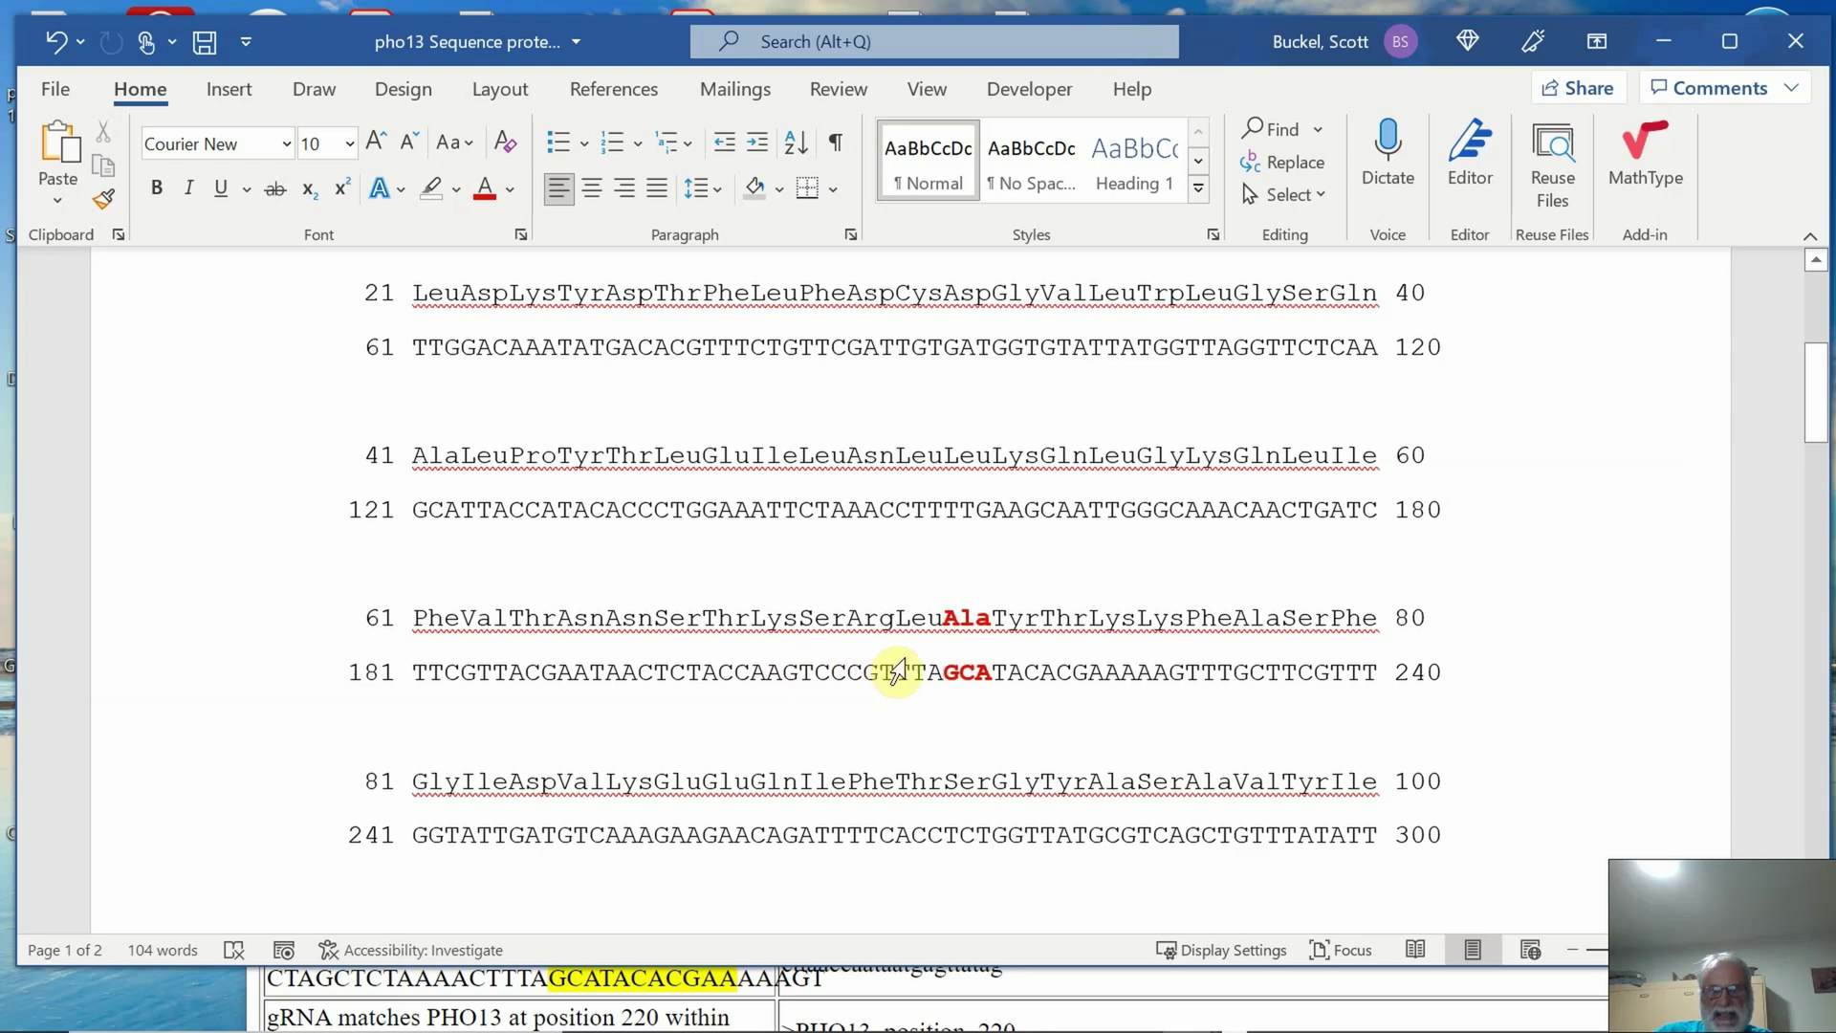
Underline the CCG bases in DNA line 181.
{"action": "left_click_drag", "start_coordinate": [866, 669], "coordinate": [900, 673]}
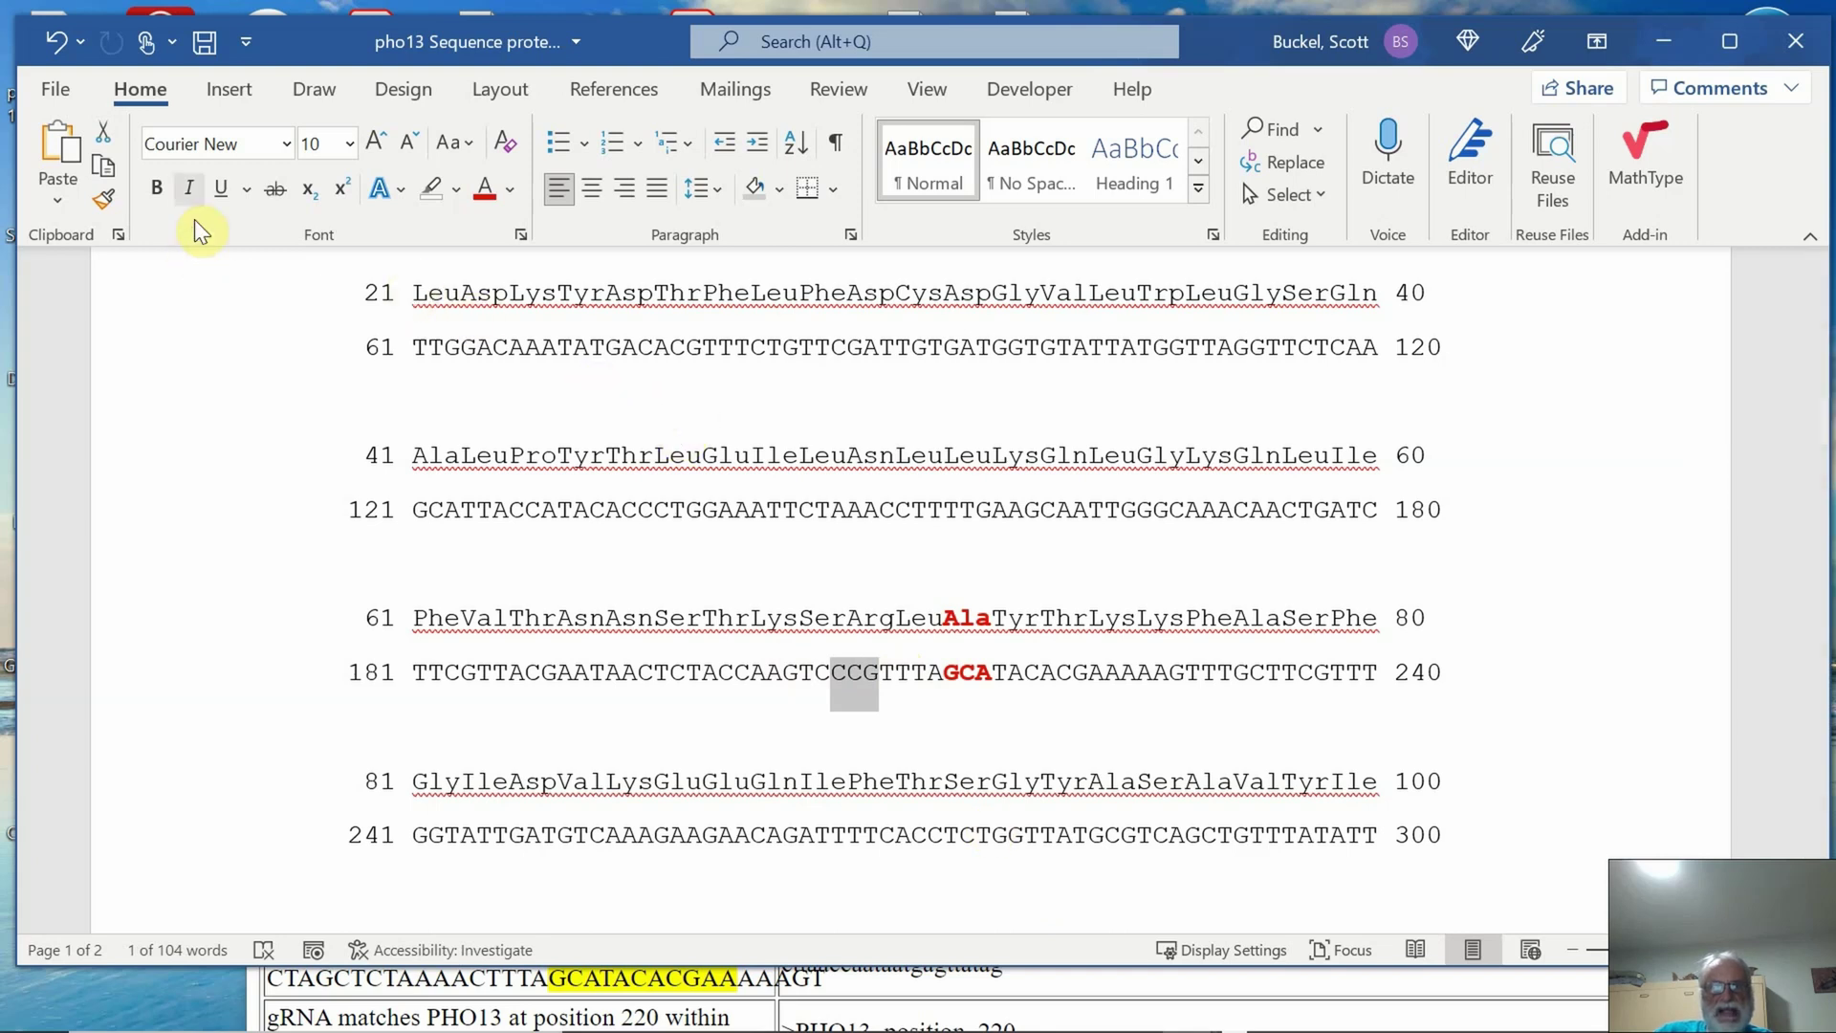
{"action": "left_click", "coordinate": [220, 188]}
{"action": "left_click", "coordinate": [1229, 722]}
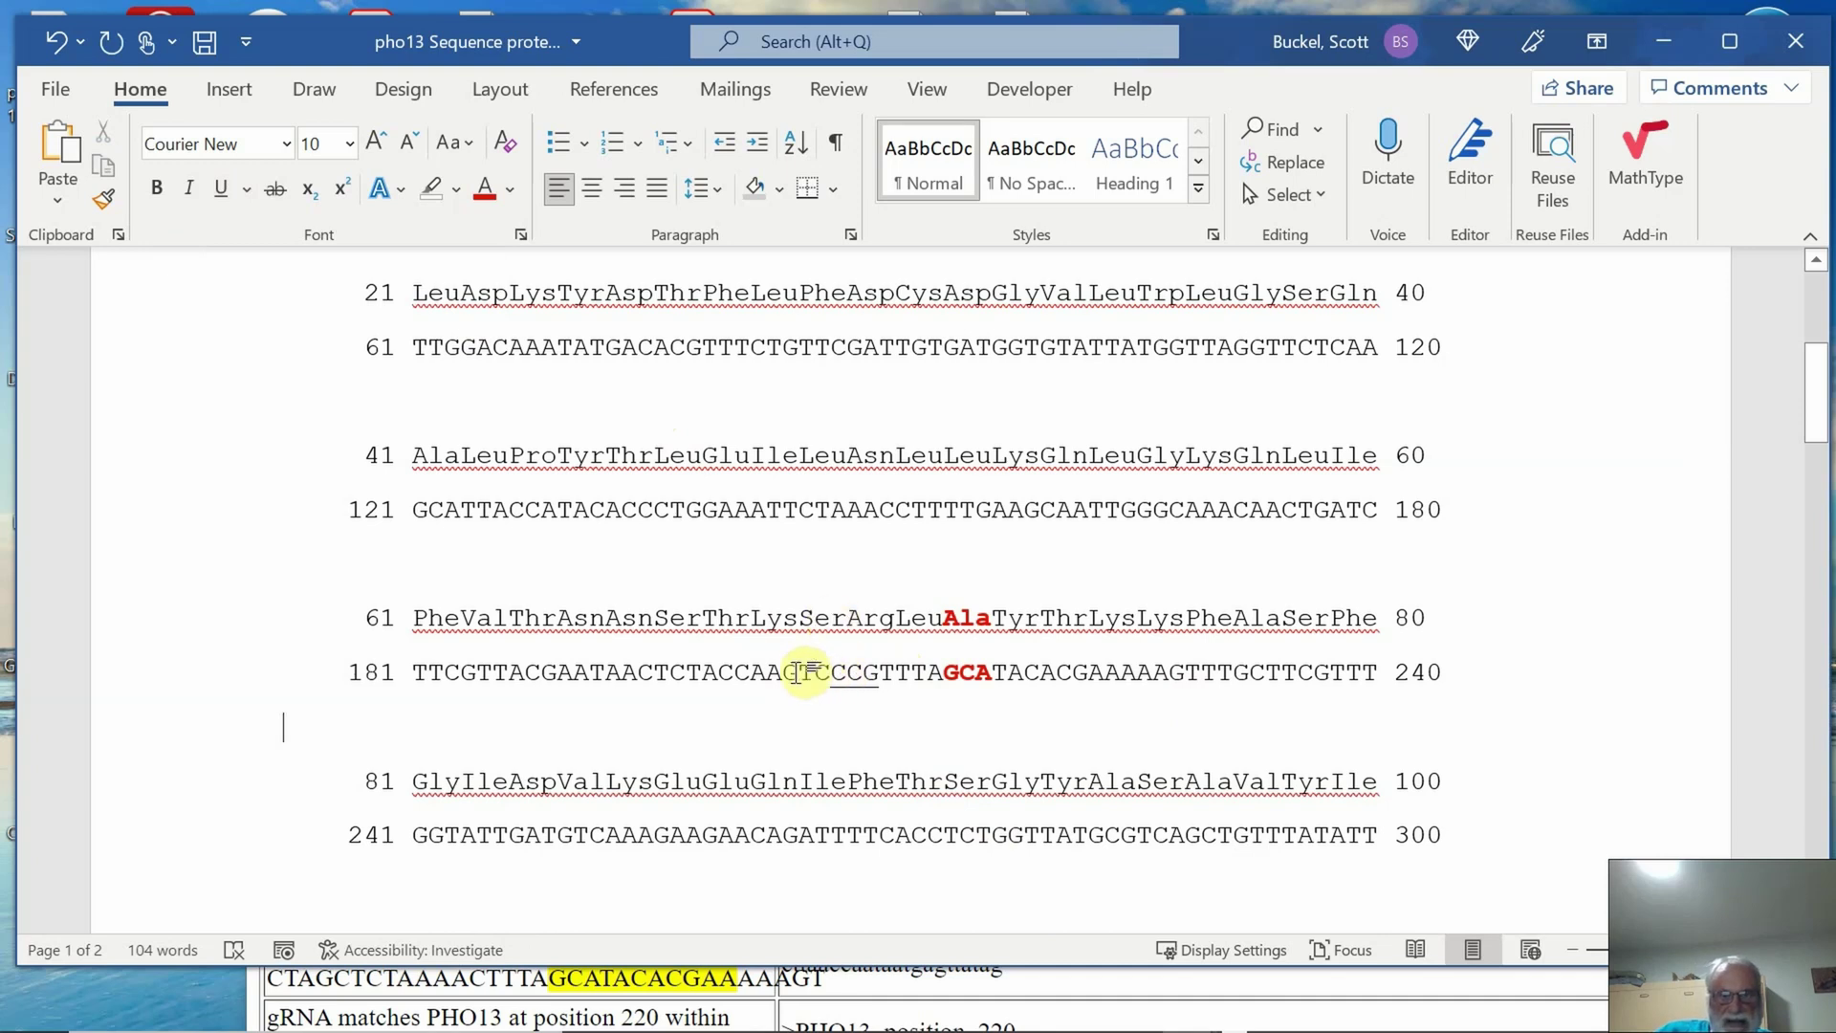
Make the Ser residue and its TCC codon bold purple, checking the codon table.
{"action": "left_click_drag", "start_coordinate": [793, 615], "coordinate": [834, 619]}
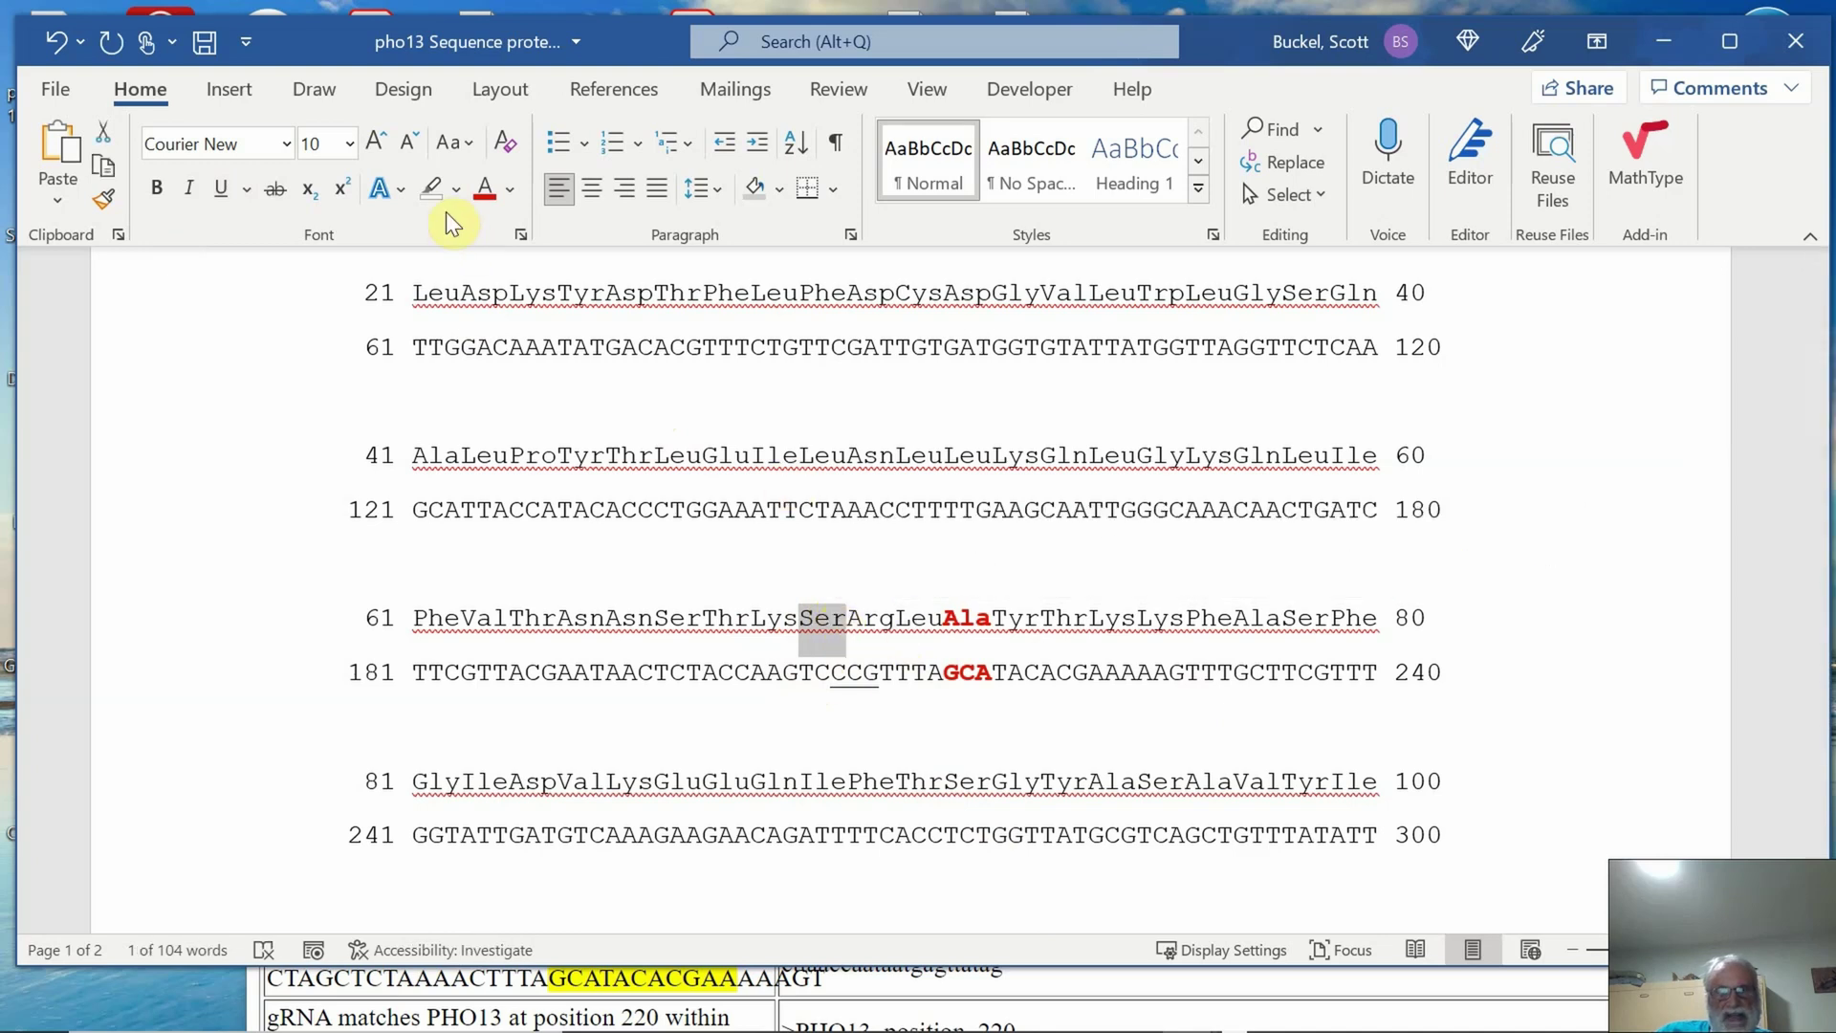
{"action": "left_click", "coordinate": [510, 190]}
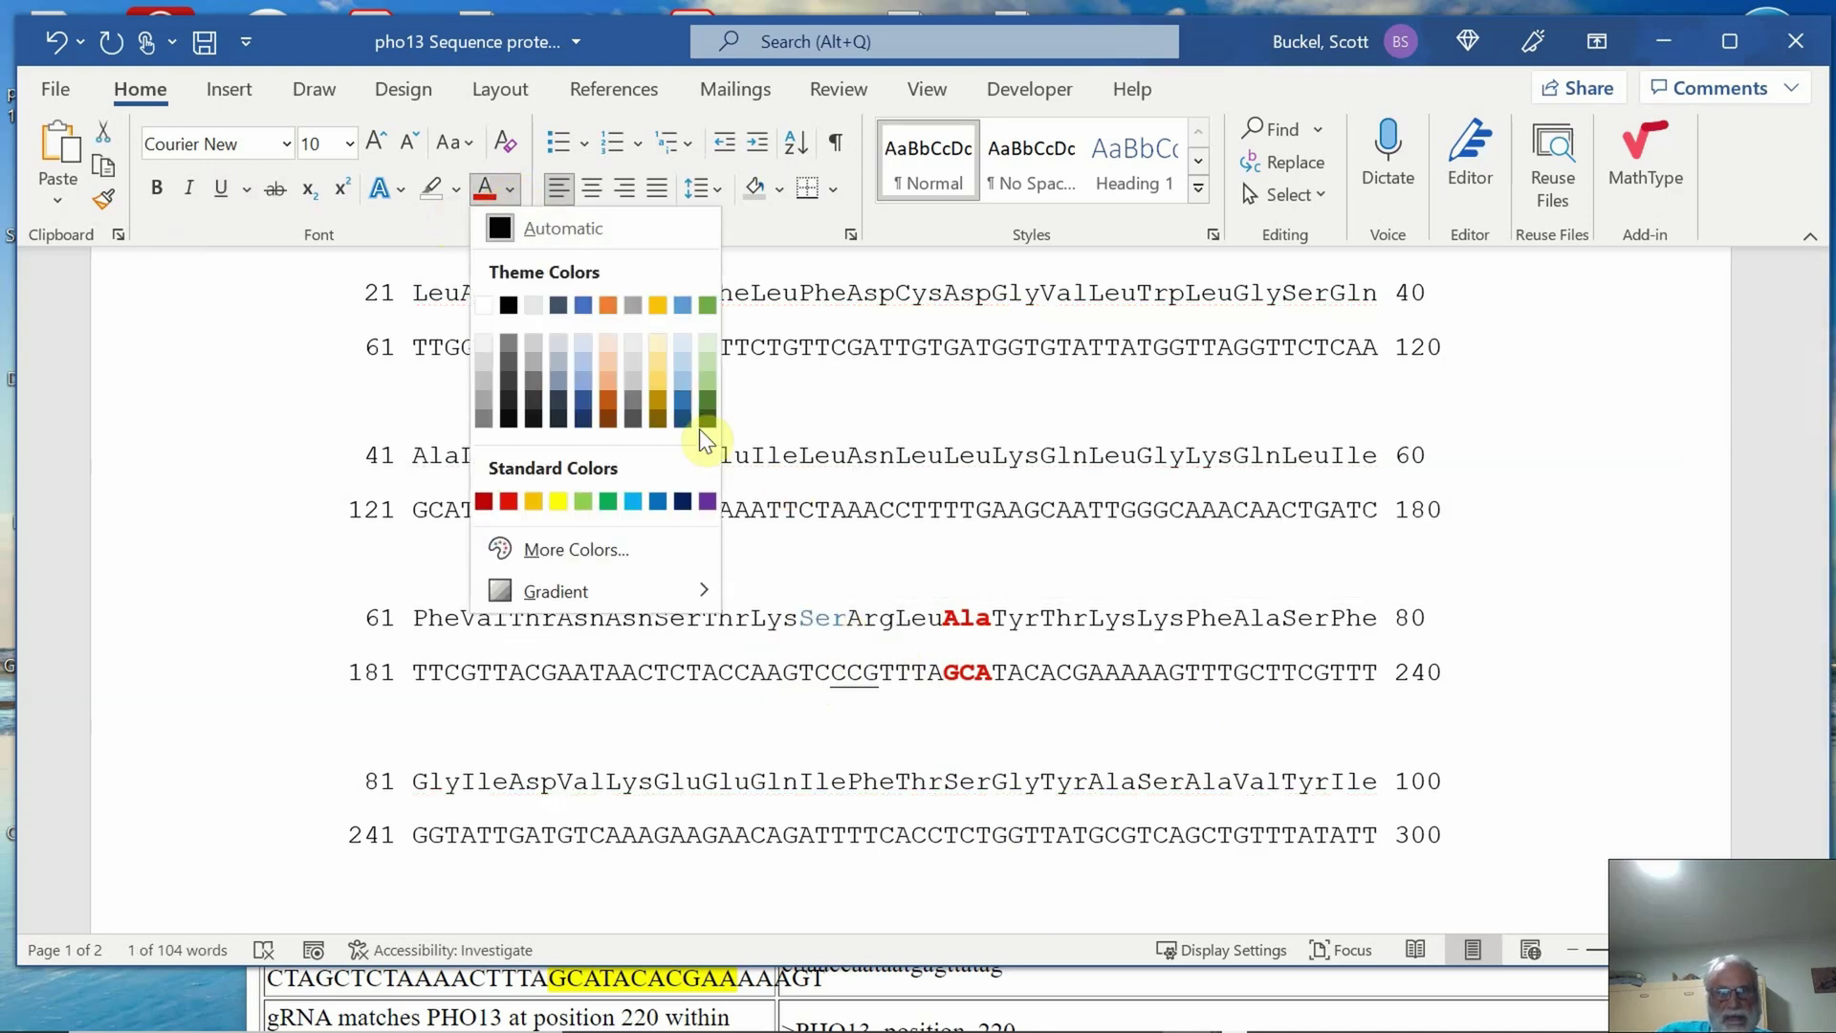
{"action": "left_click", "coordinate": [709, 501]}
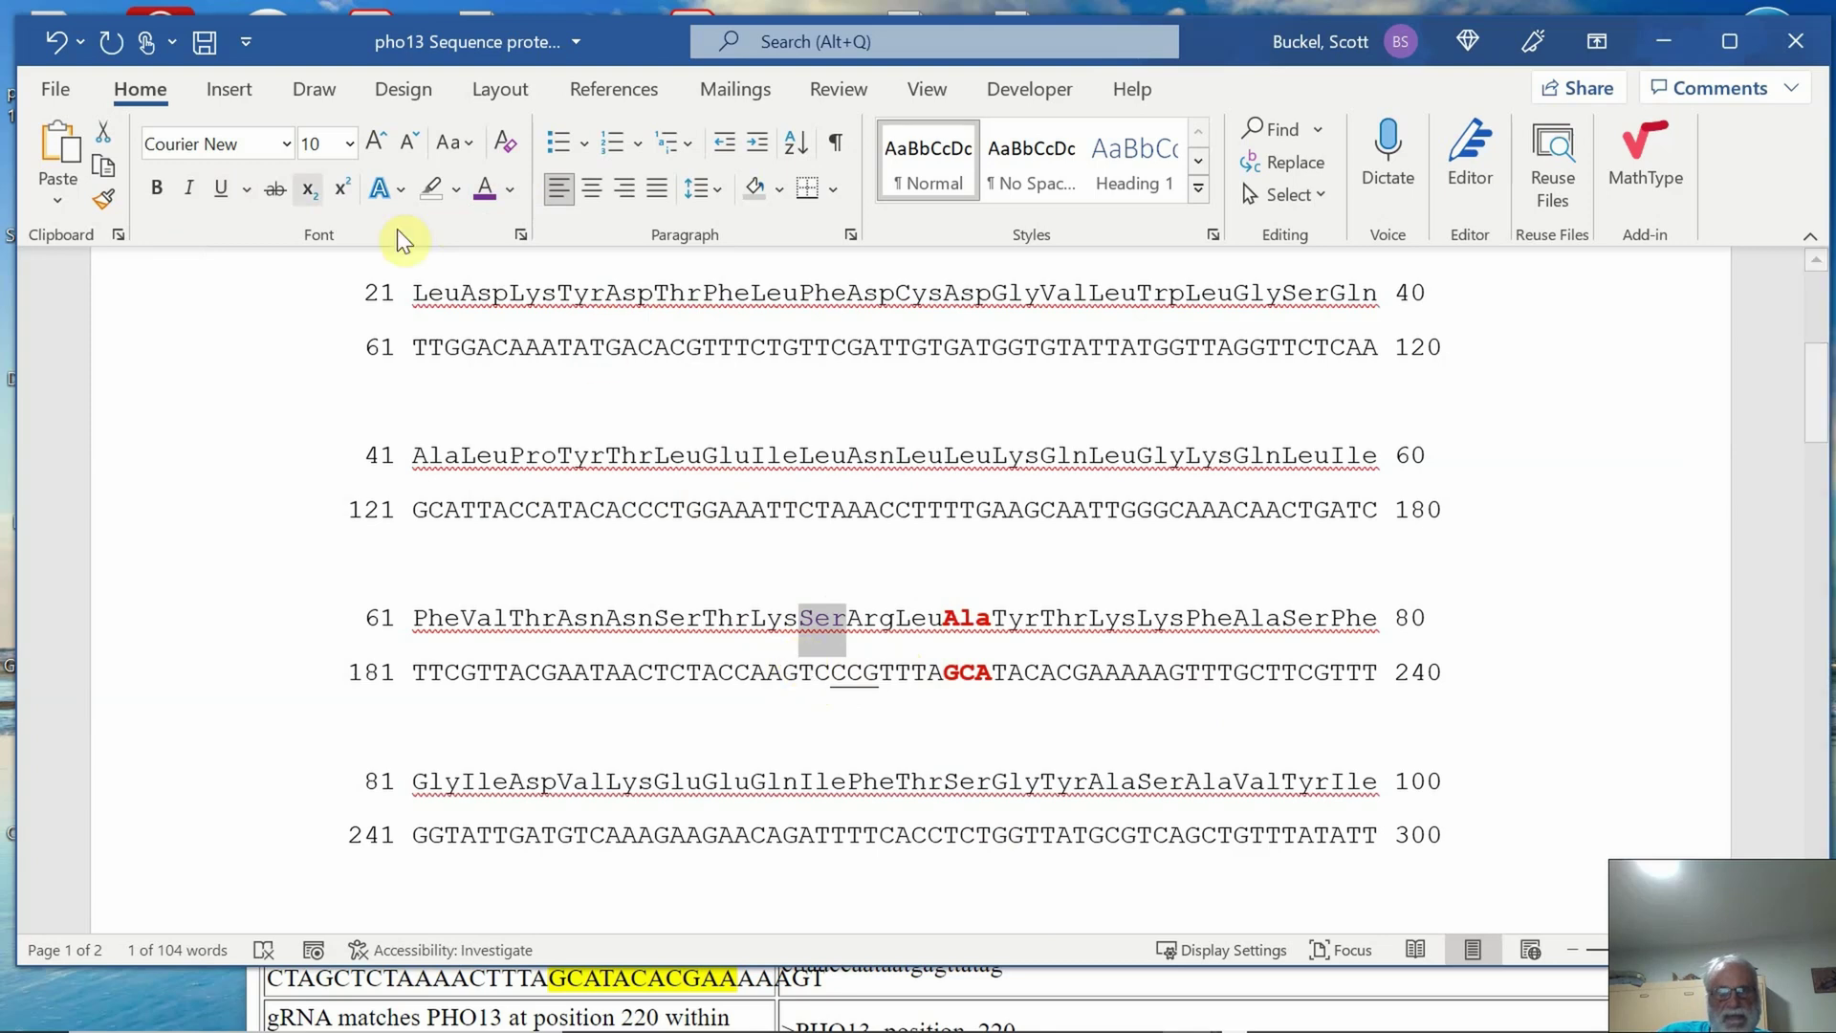
{"action": "left_click", "coordinate": [157, 187]}
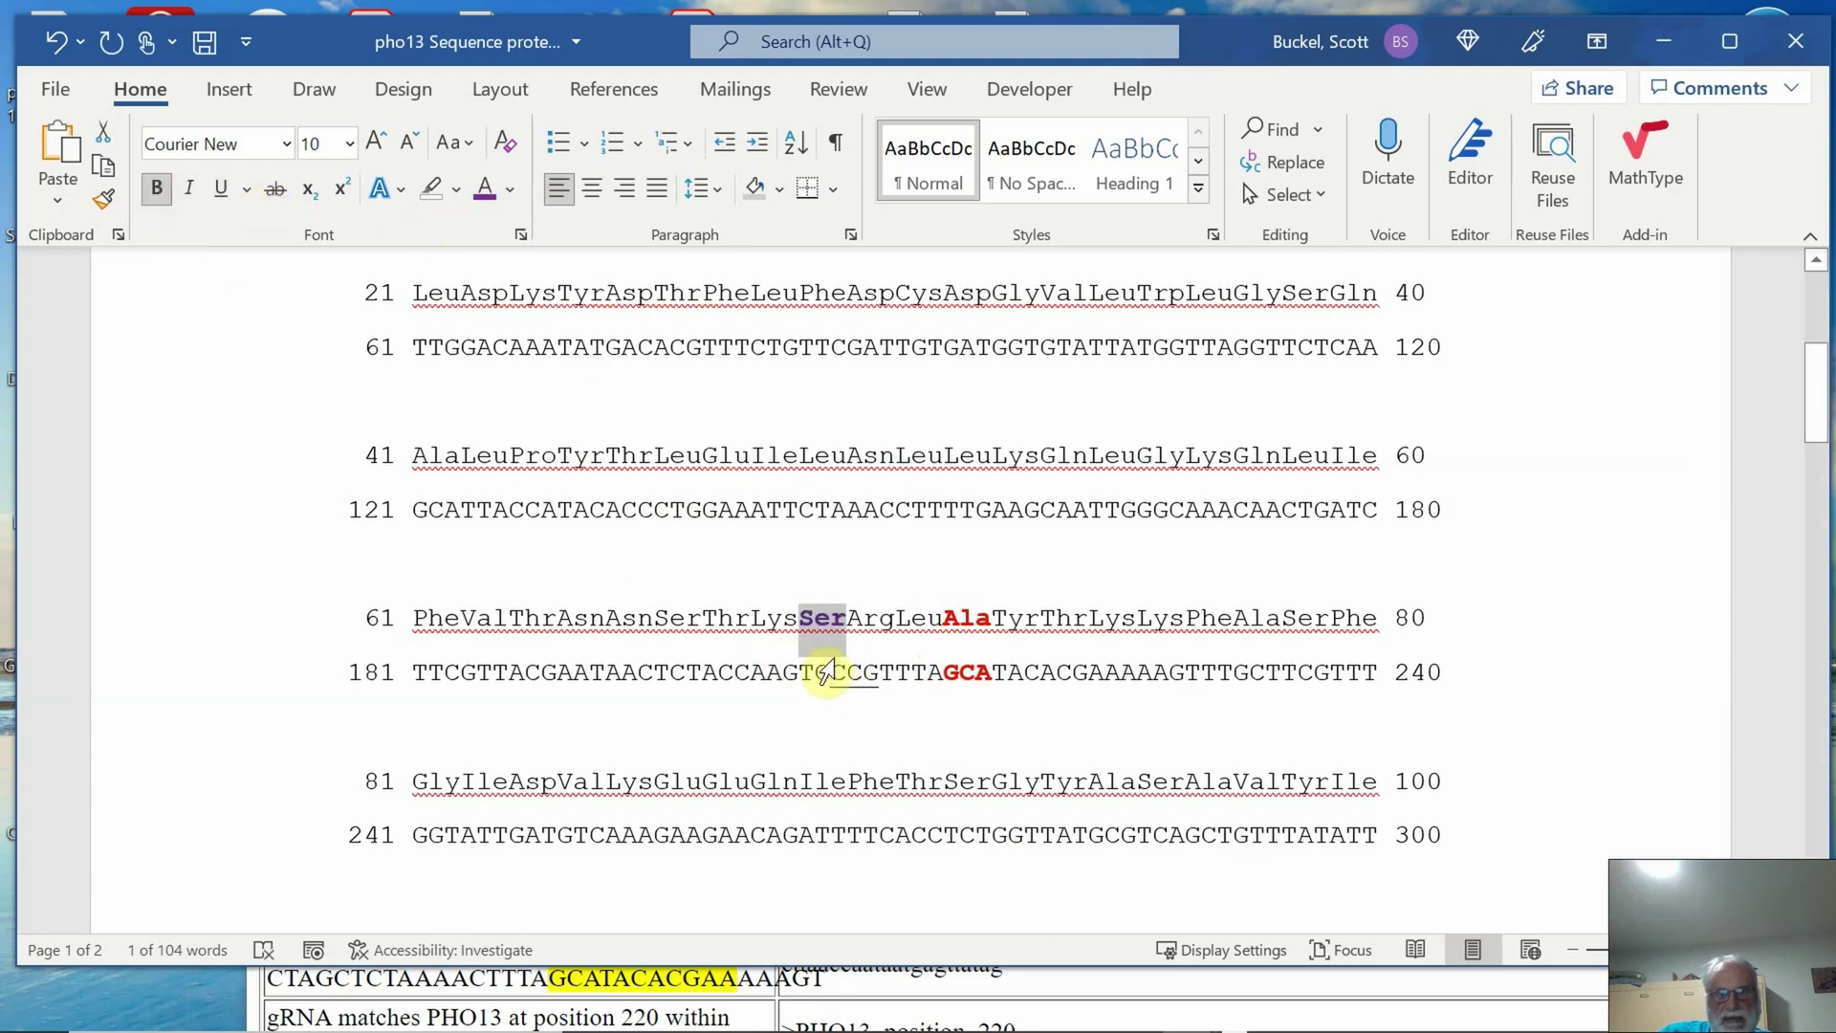
{"action": "left_click_drag", "start_coordinate": [799, 673], "coordinate": [848, 675]}
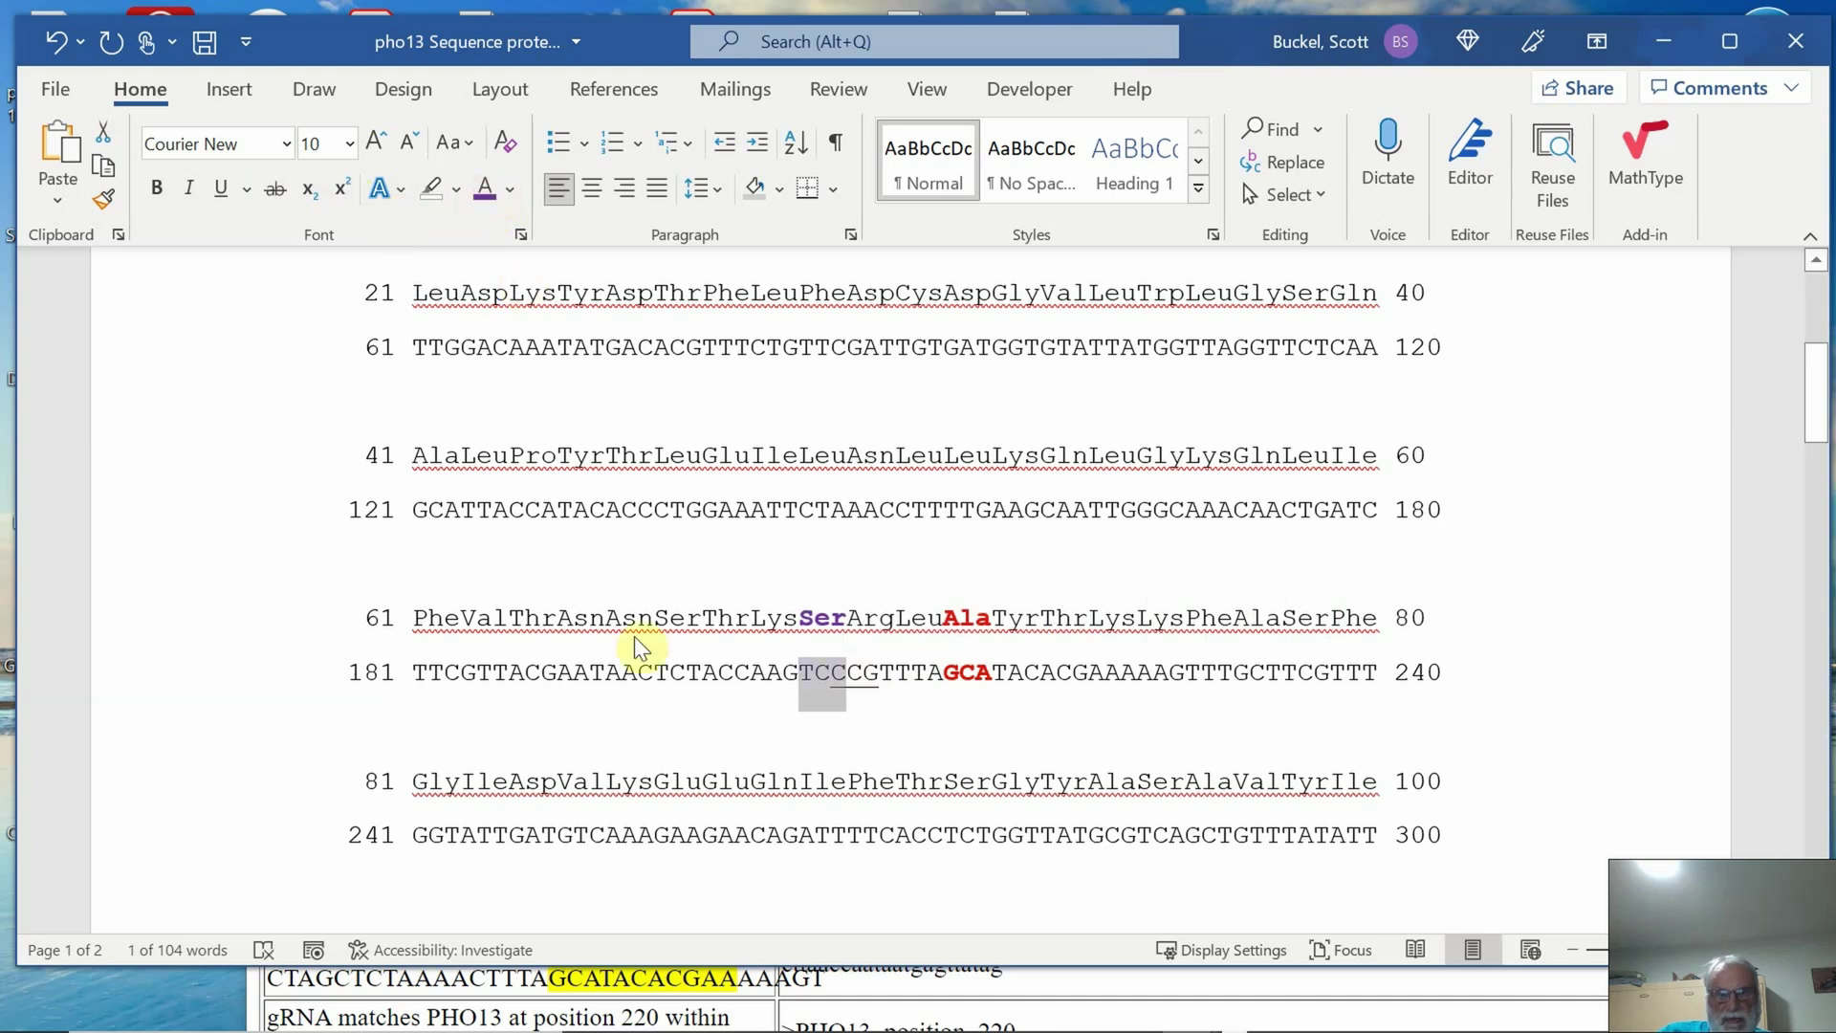
{"action": "left_click", "coordinate": [881, 721]}
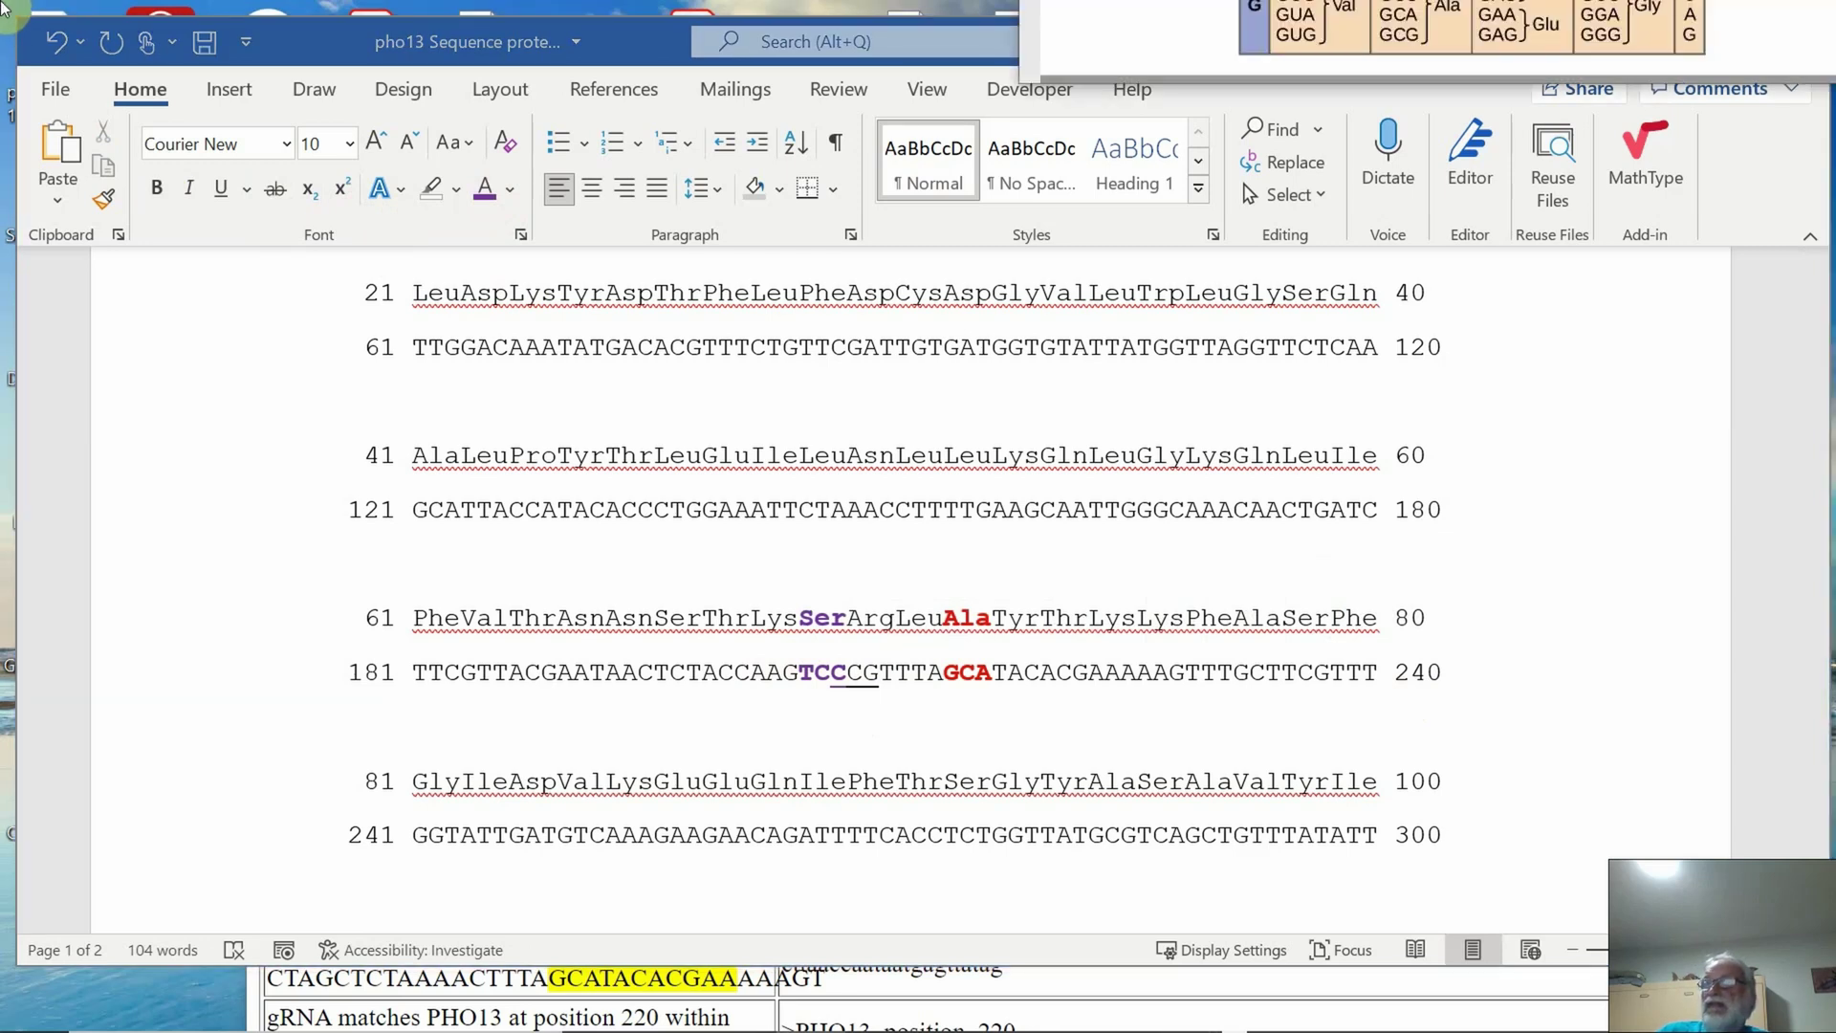
{"action": "left_click_drag", "start_coordinate": [1017, 521], "coordinate": [1038, 119]}
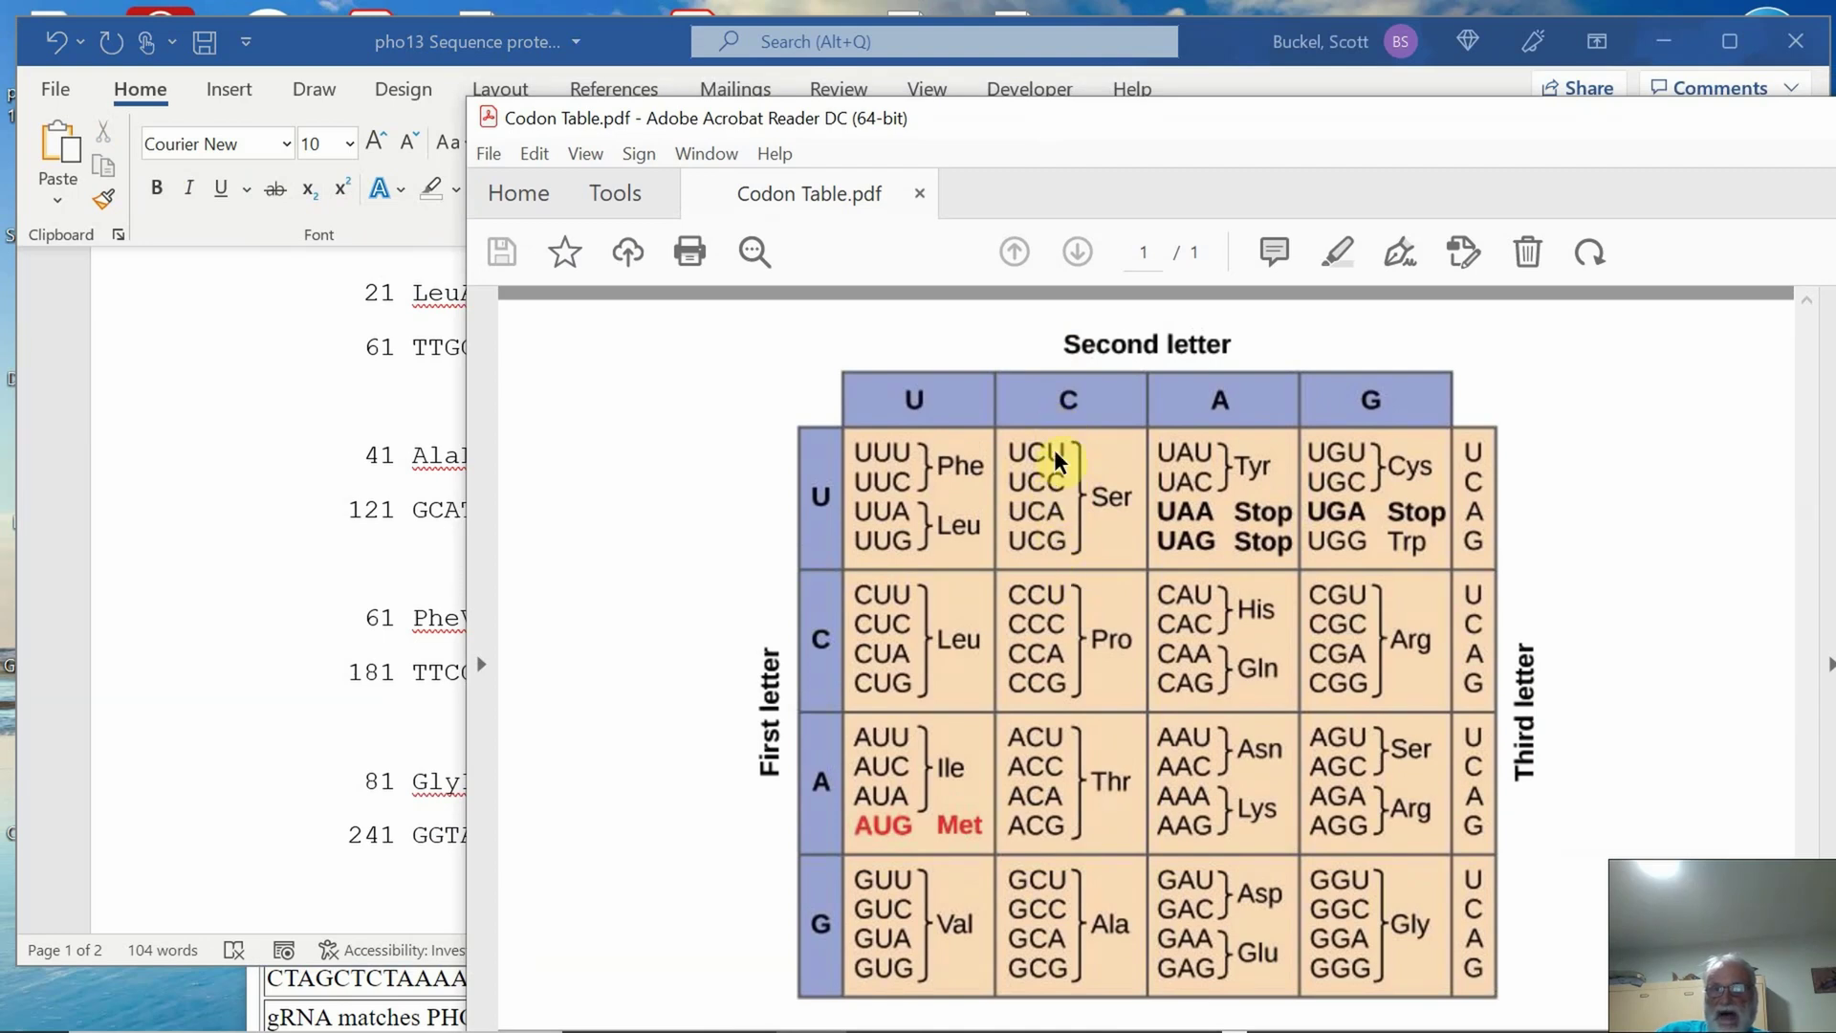
{"action": "key", "text": "super+Down"}
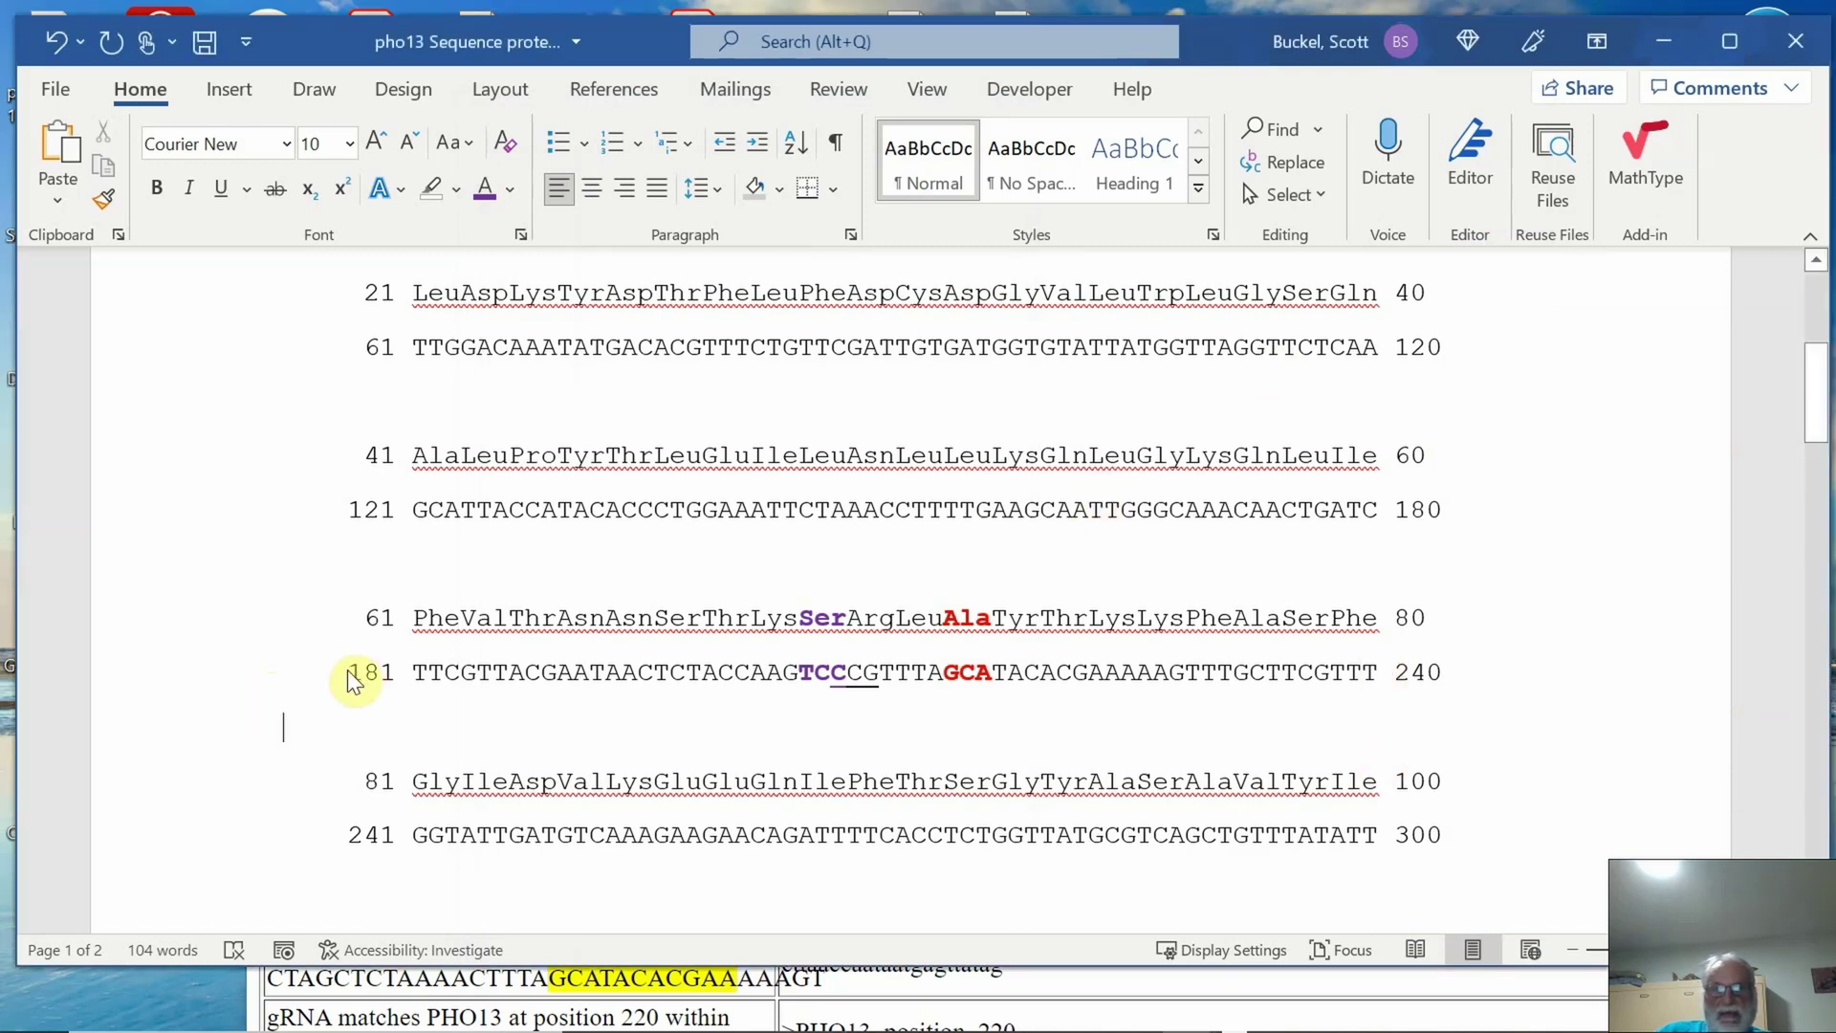
Paste a copy of the 181–240 DNA line on the empty line below it.
{"action": "left_click_drag", "start_coordinate": [340, 664], "coordinate": [676, 677]}
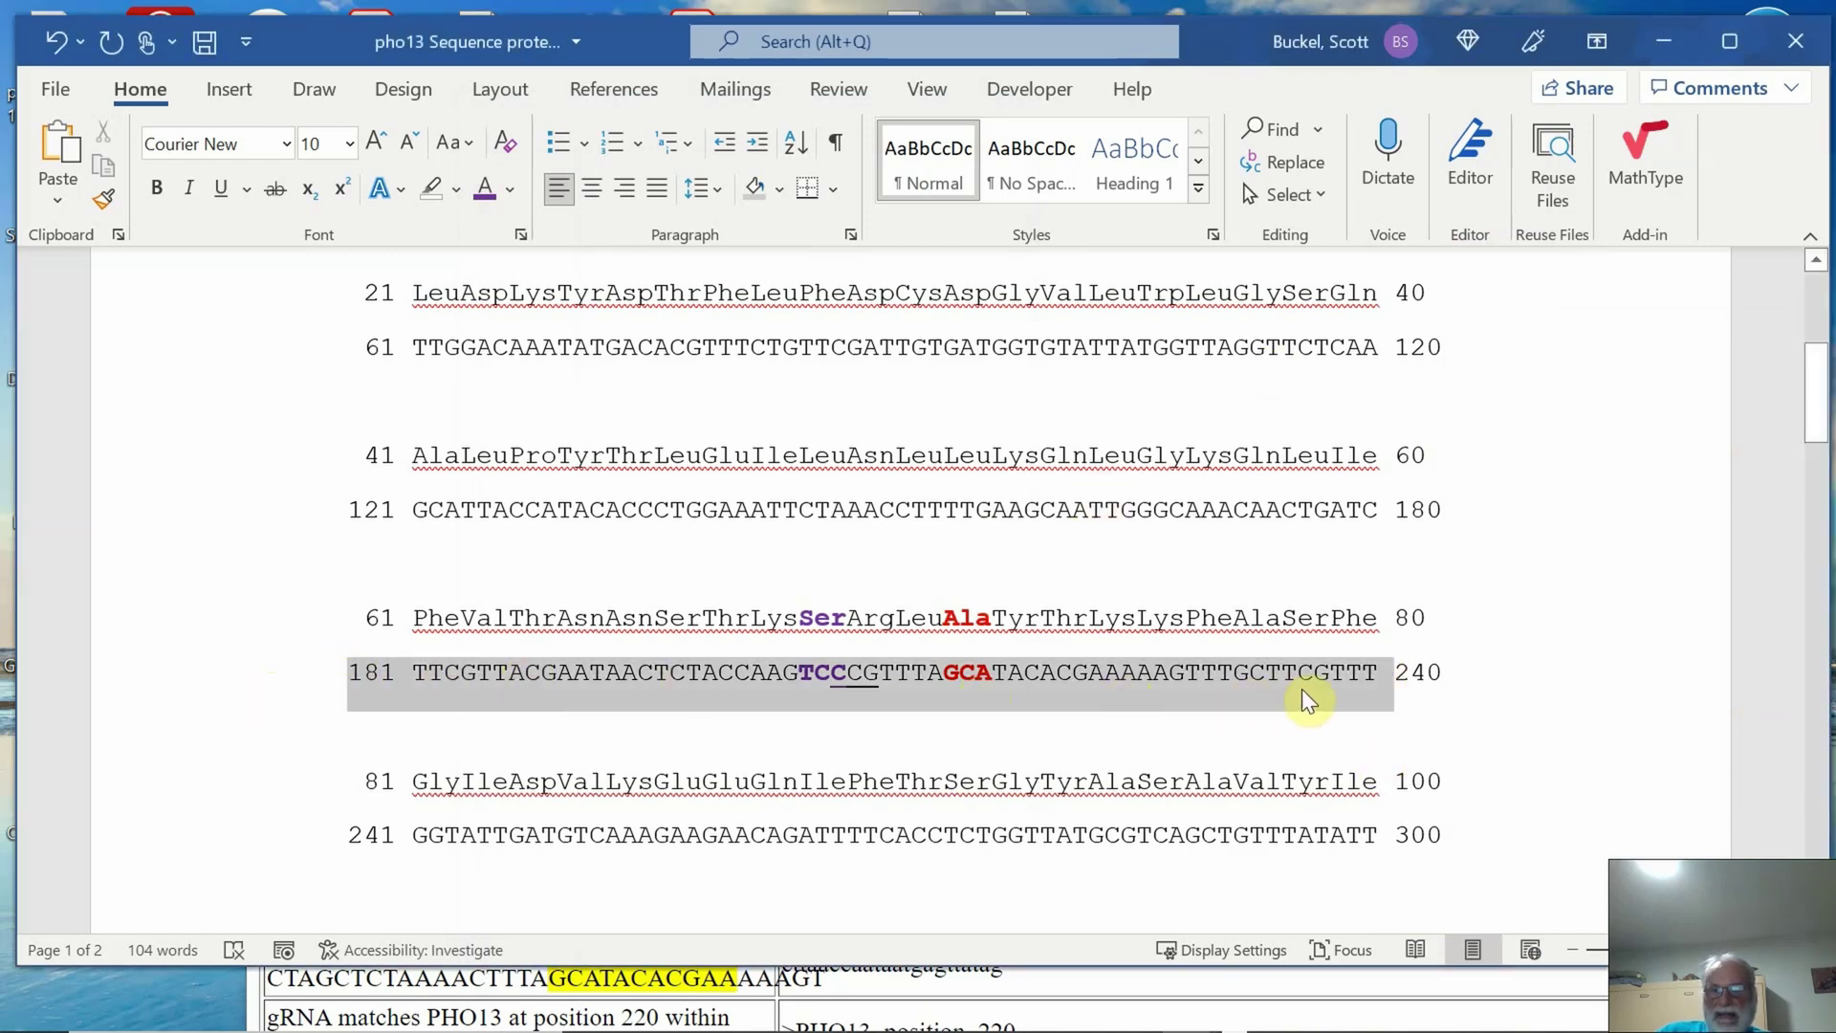
{"action": "left_click_drag", "start_coordinate": [1363, 699], "coordinate": [1429, 685]}
{"action": "key", "text": "ctrl+c"}
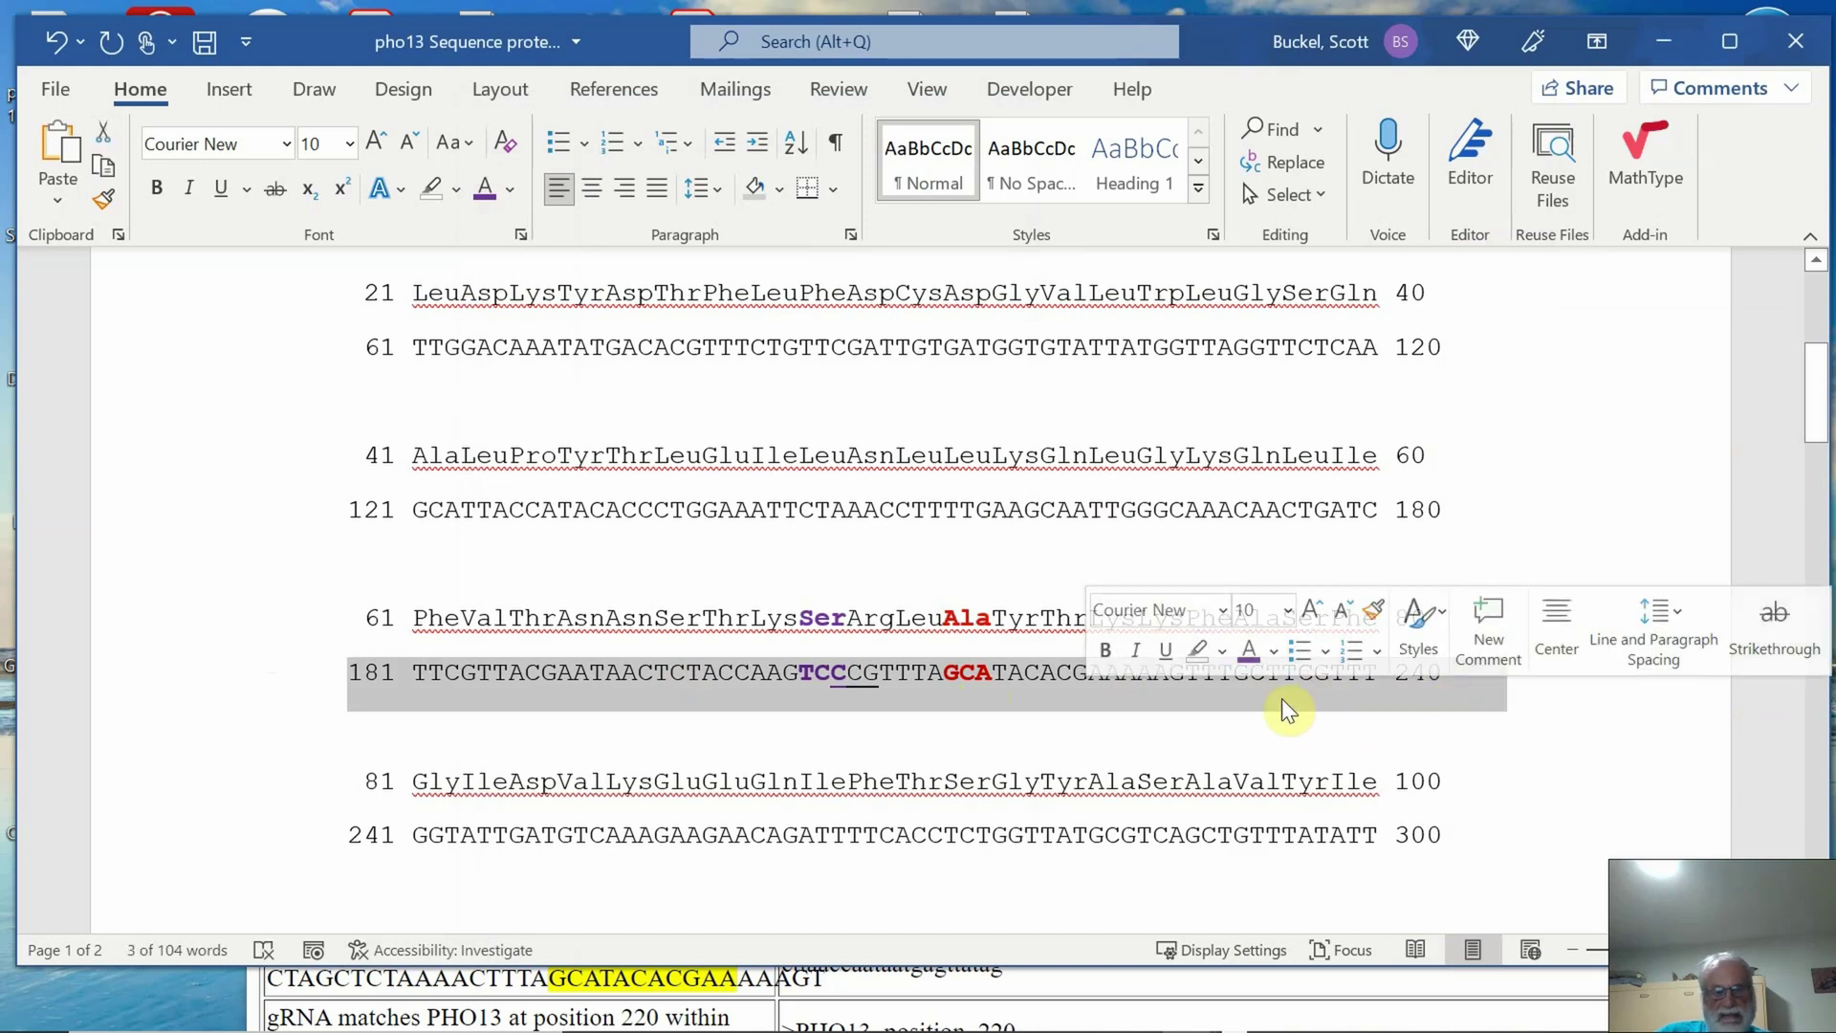
{"action": "left_click", "coordinate": [338, 718]}
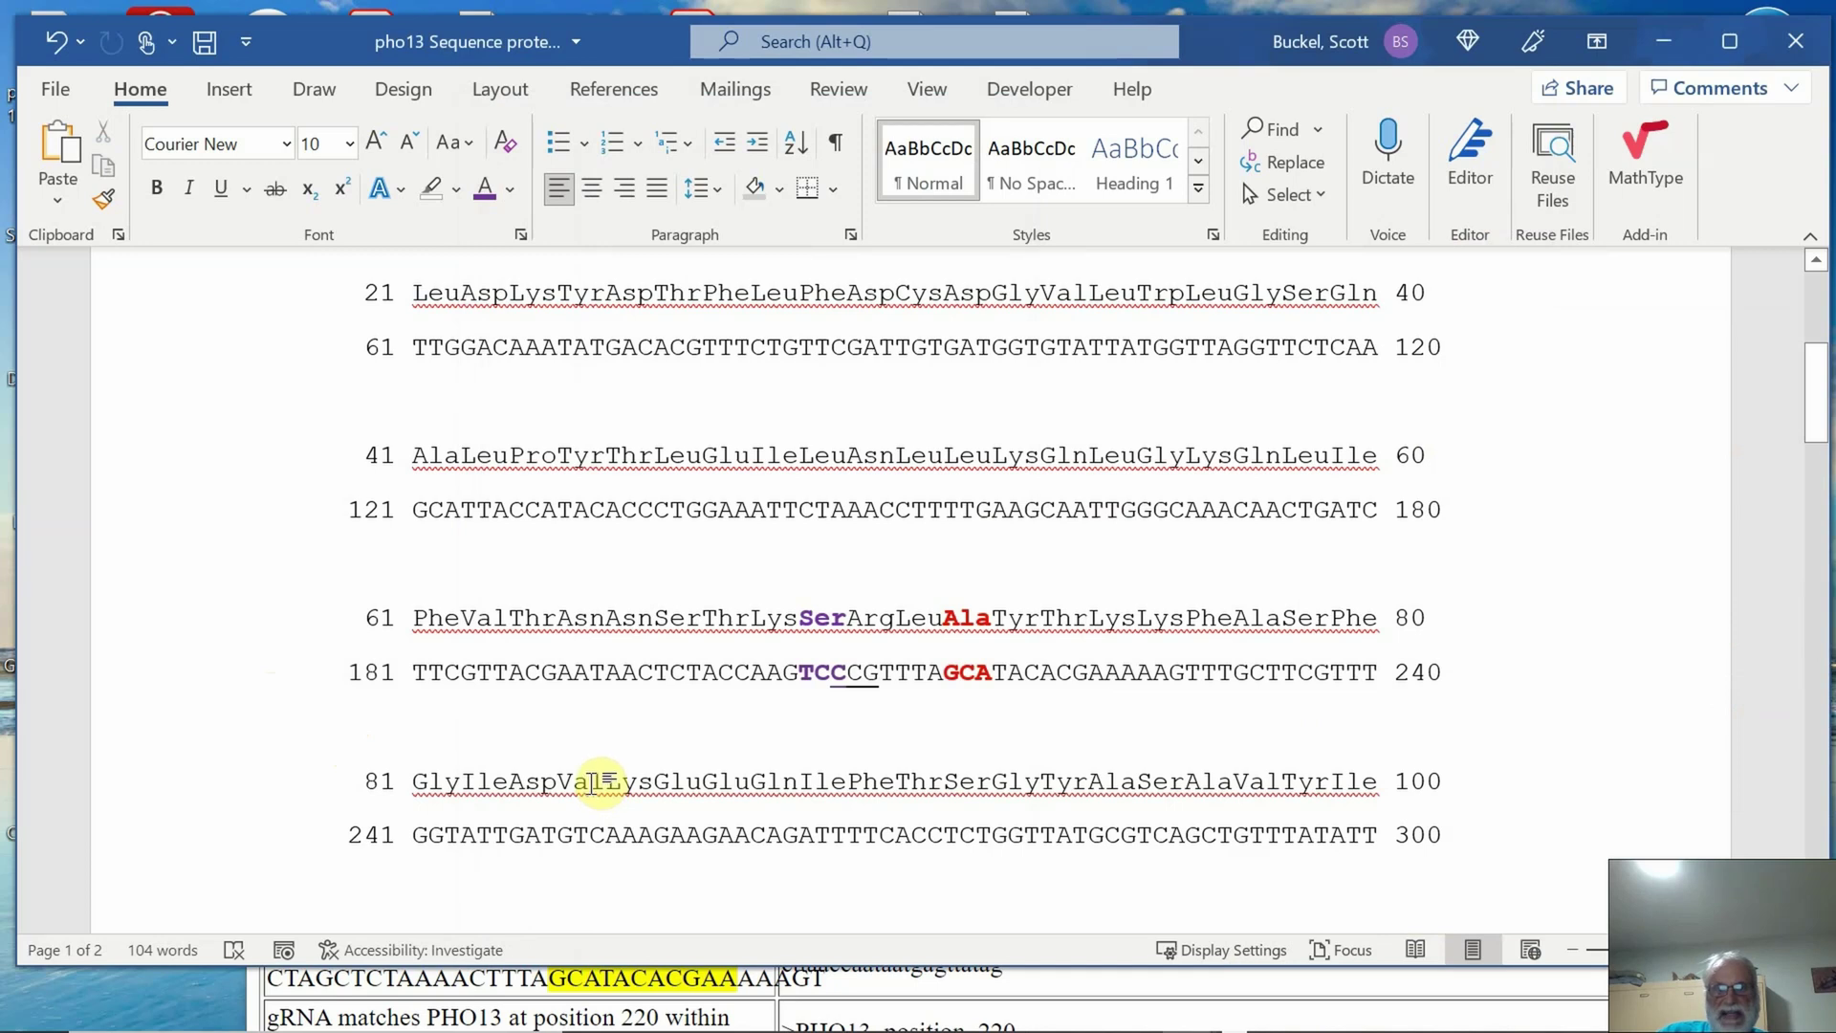
{"action": "key", "text": "ctrl+v"}
{"action": "left_click", "coordinate": [283, 729]}
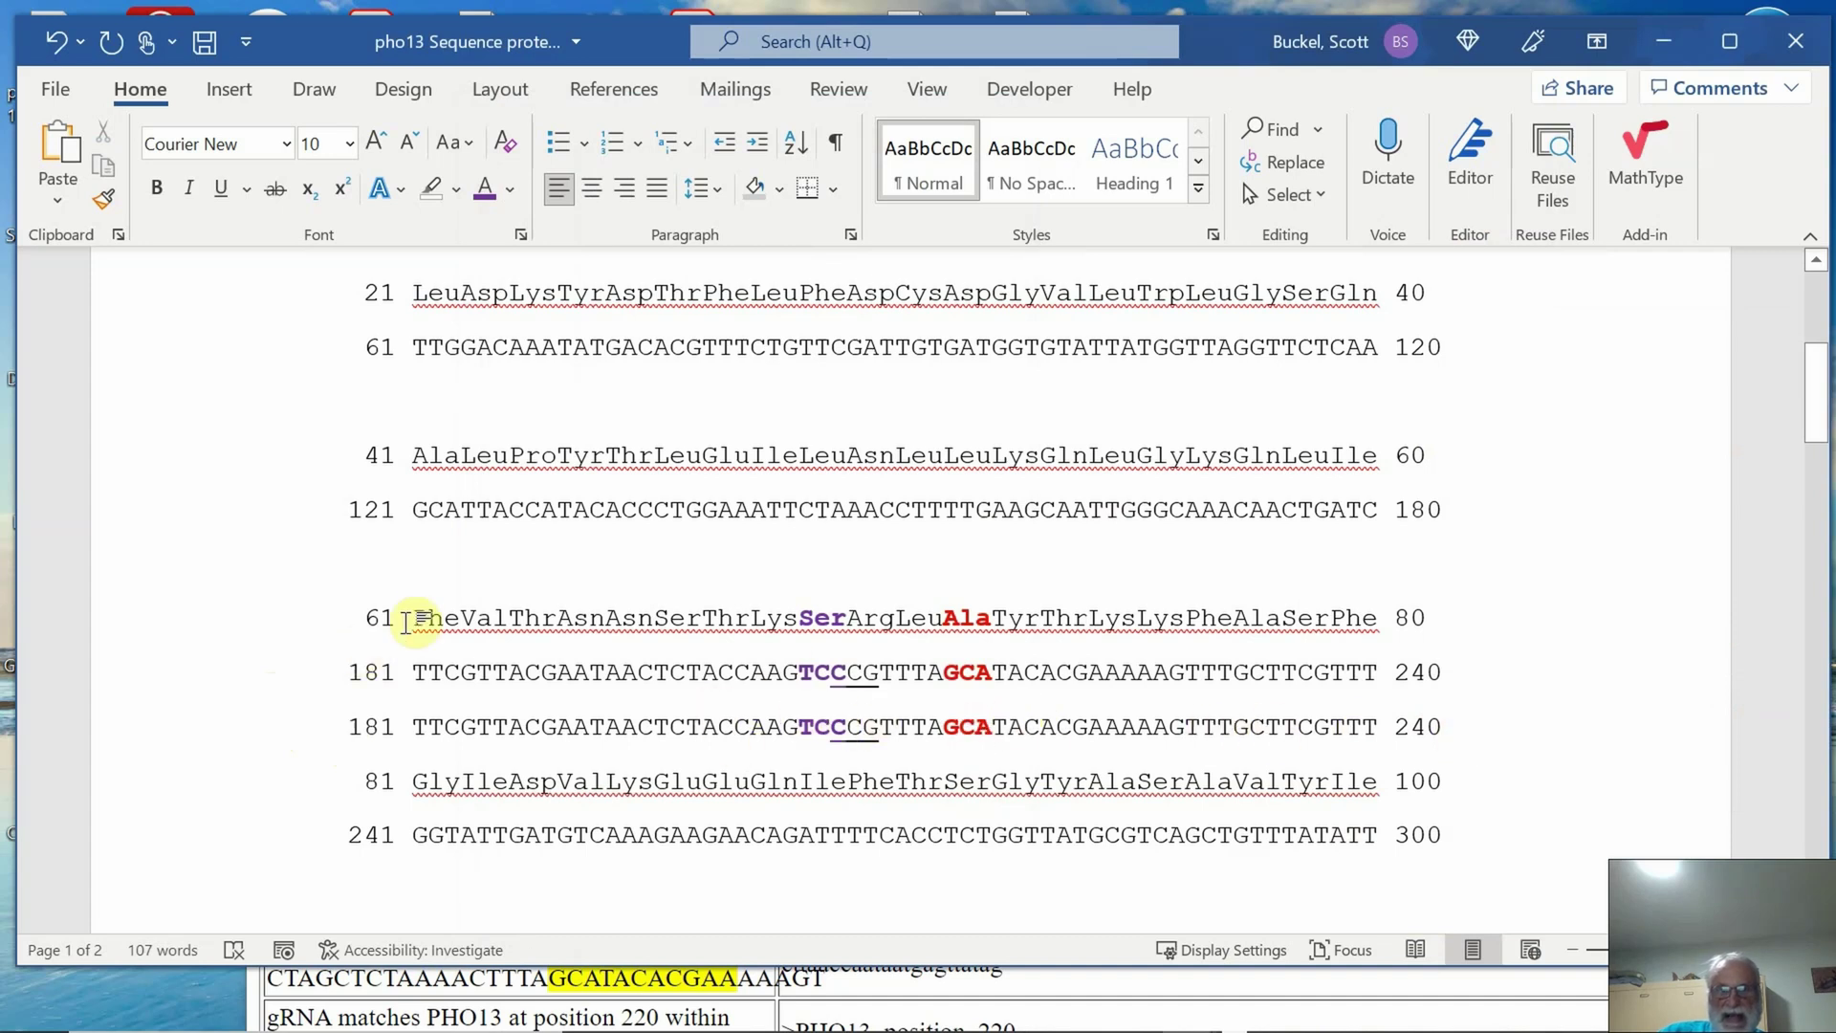
Paste a copy of the 61–80 protein line on the empty line above.
{"action": "left_click_drag", "start_coordinate": [357, 617], "coordinate": [1443, 621]}
{"action": "key", "text": "ctrl+c"}
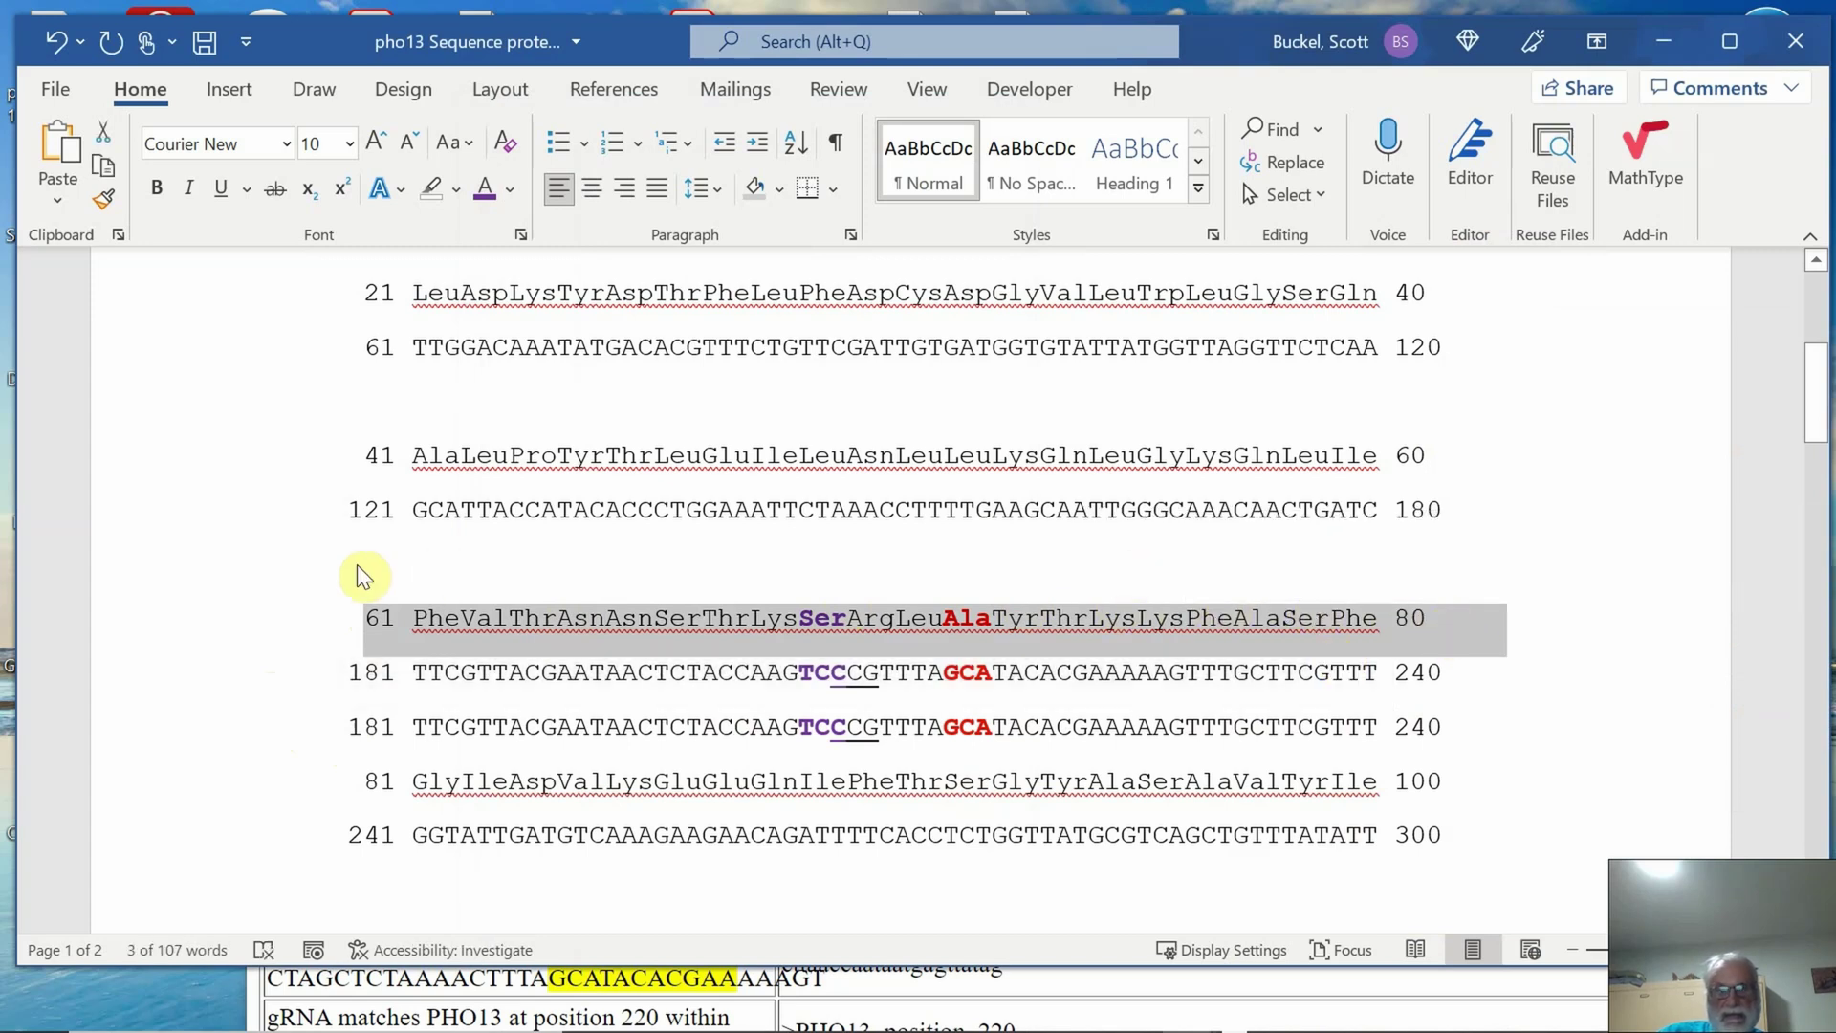
{"action": "left_click", "coordinate": [343, 572]}
{"action": "key", "text": "ctrl+v"}
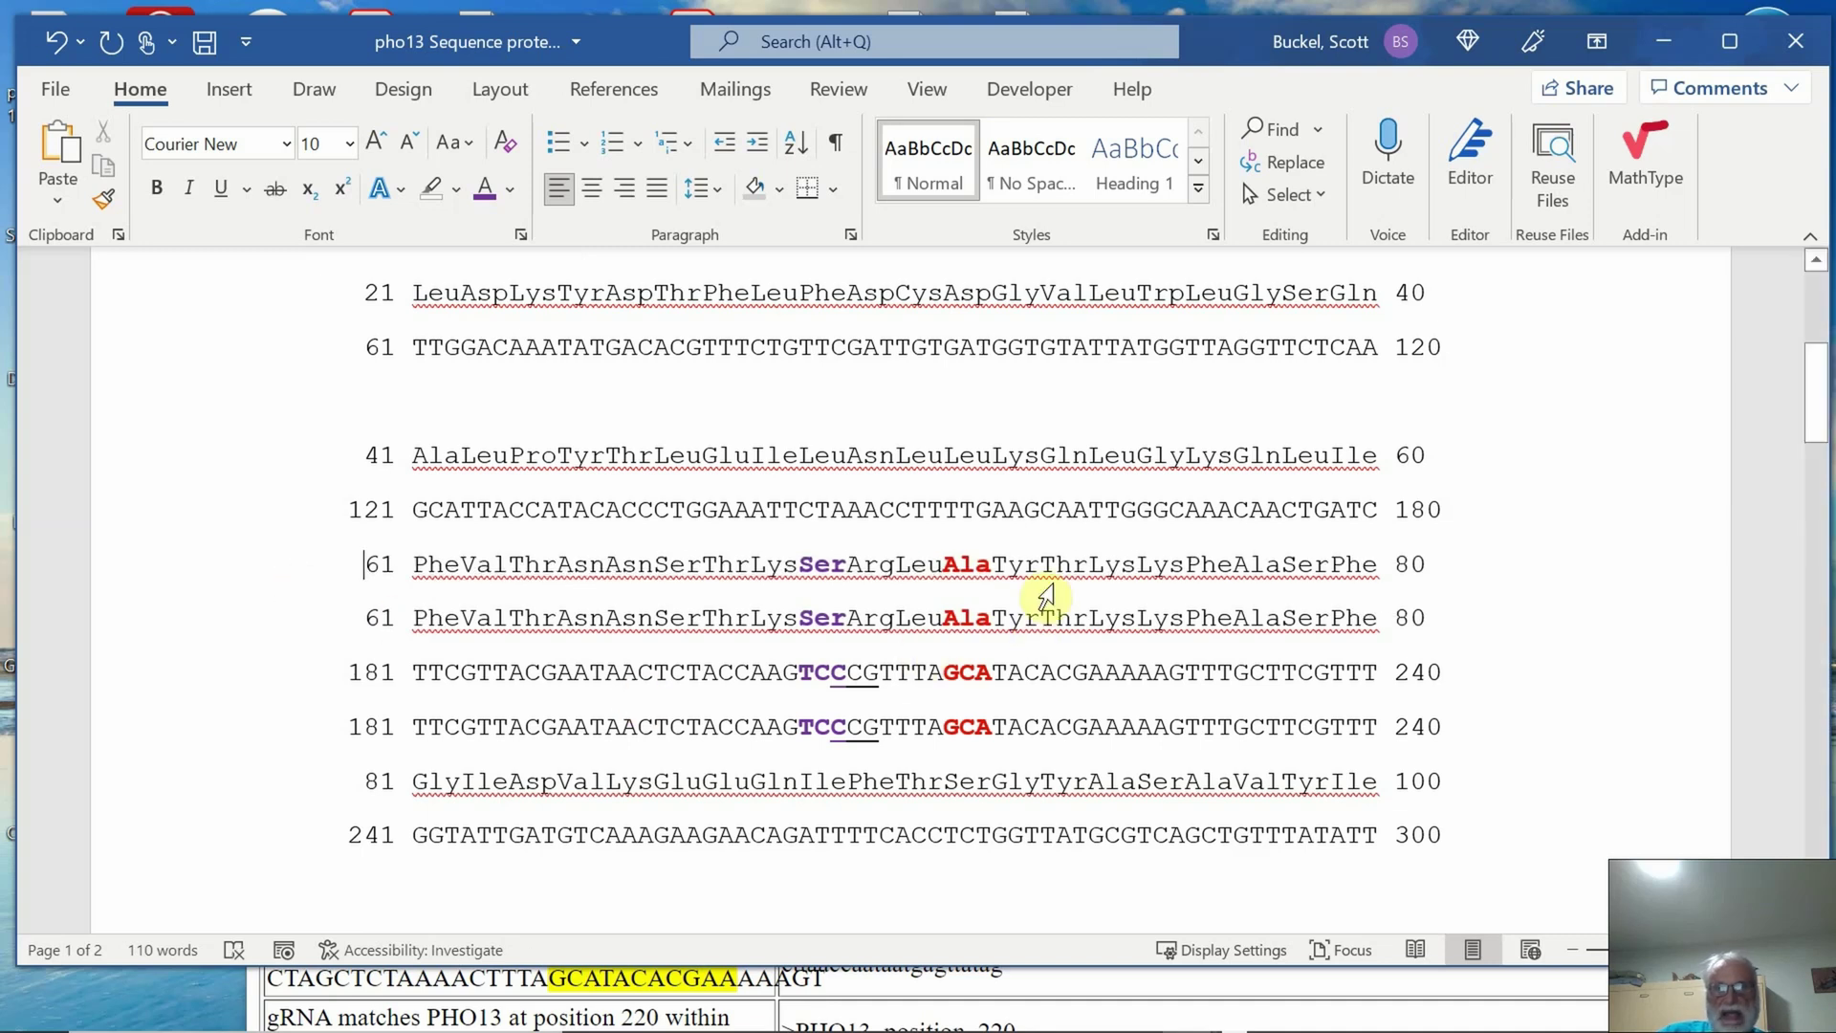
Replace the copied Ala with a green Val, select its GCA codon, and show the codon table.
{"action": "left_click_drag", "start_coordinate": [968, 553], "coordinate": [1007, 556]}
{"action": "type", "text": "Va"}
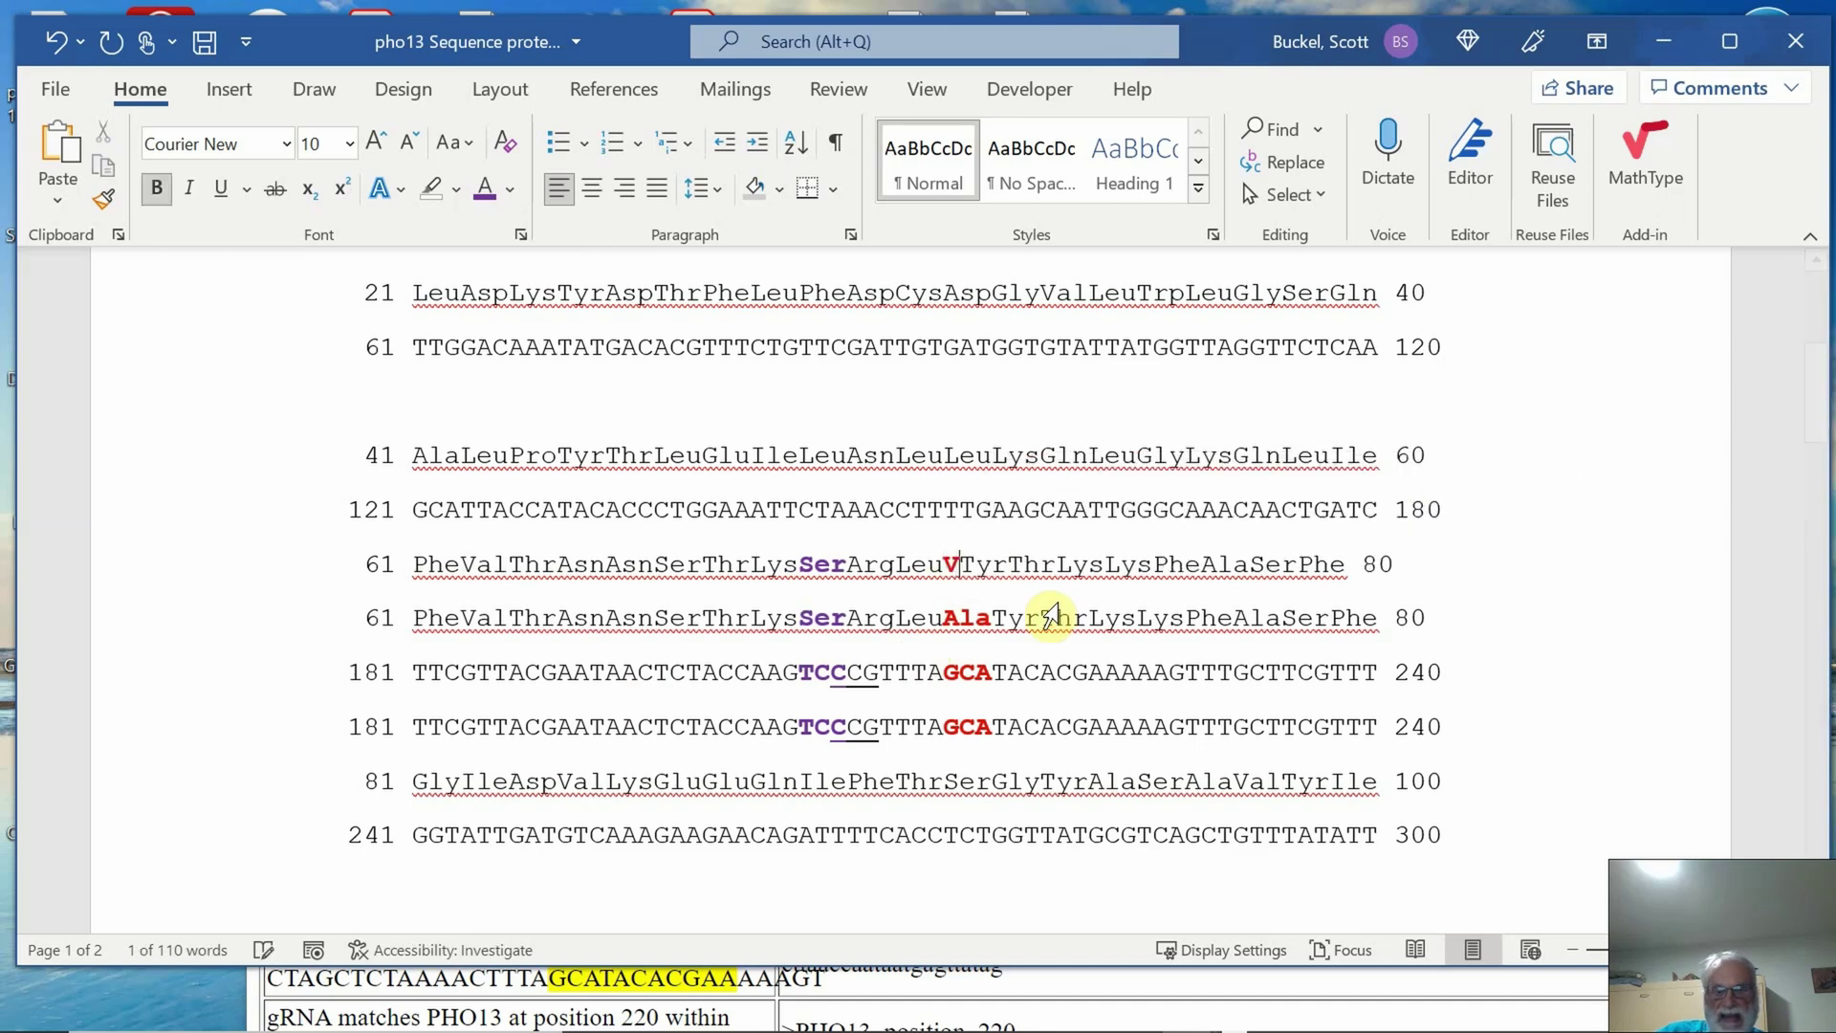
{"action": "type", "text": "l"}
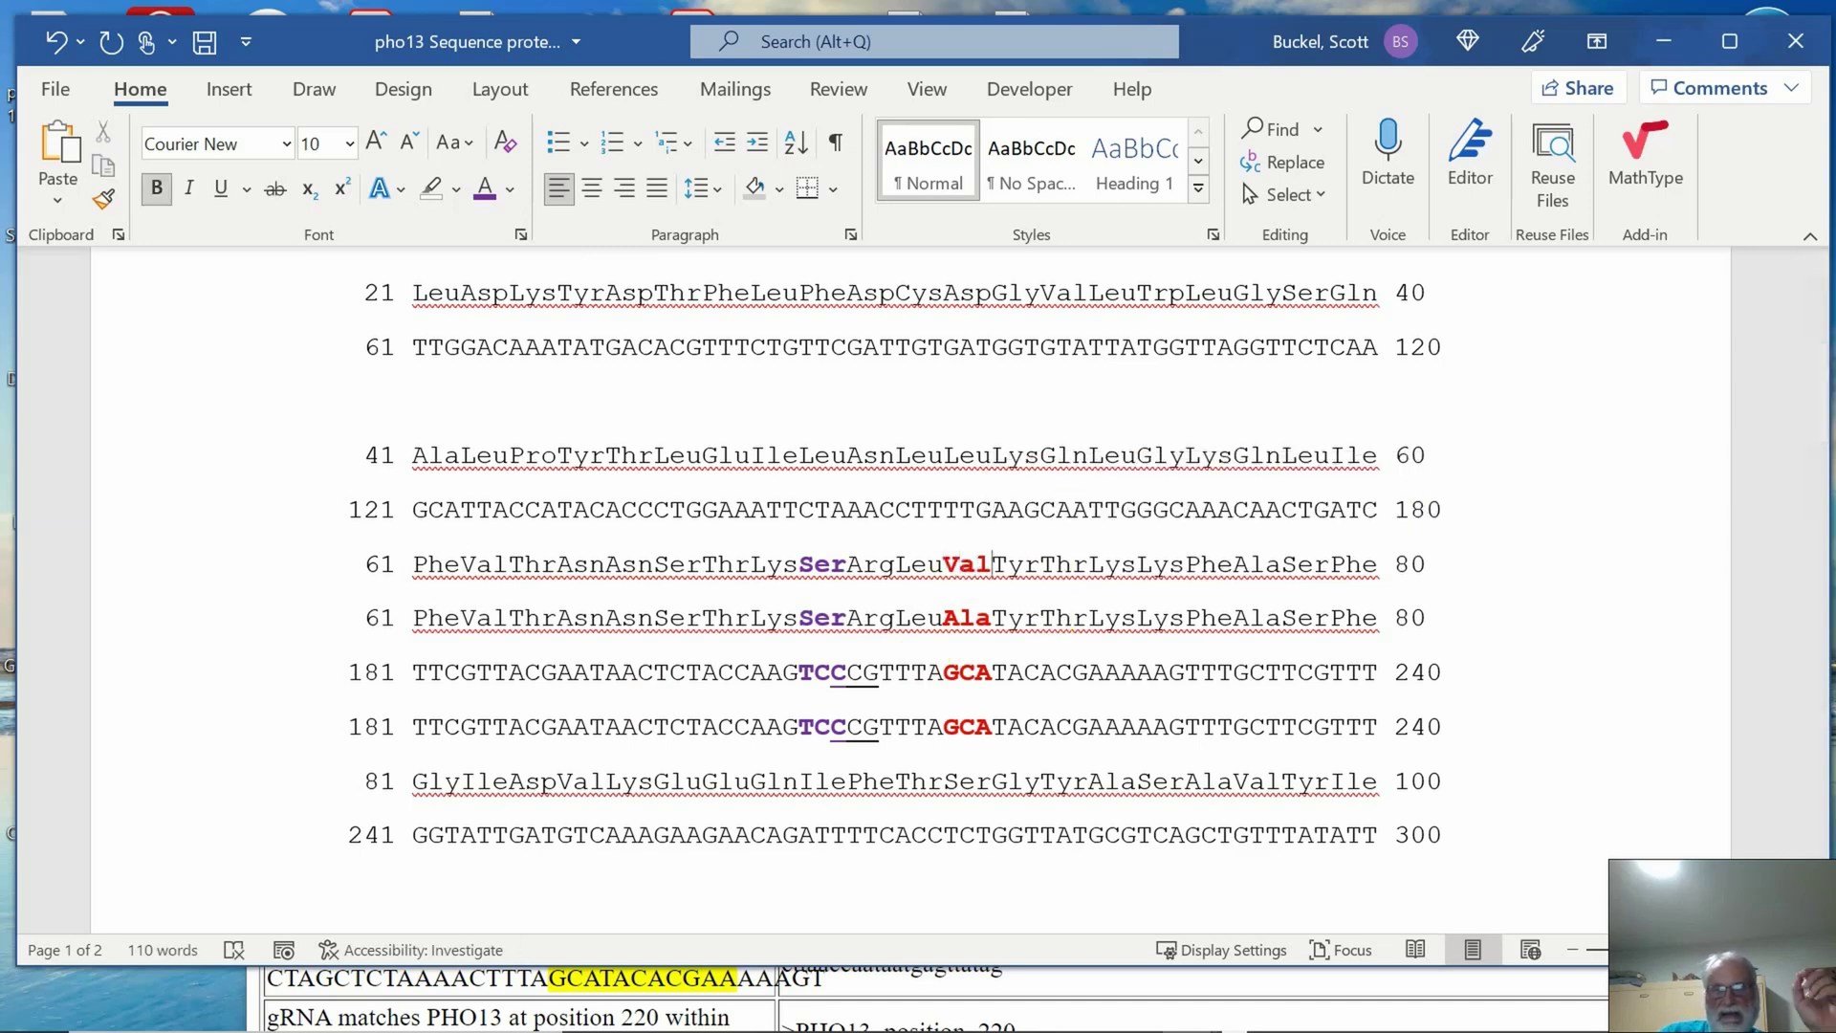
{"action": "left_click_drag", "start_coordinate": [945, 564], "coordinate": [992, 563]}
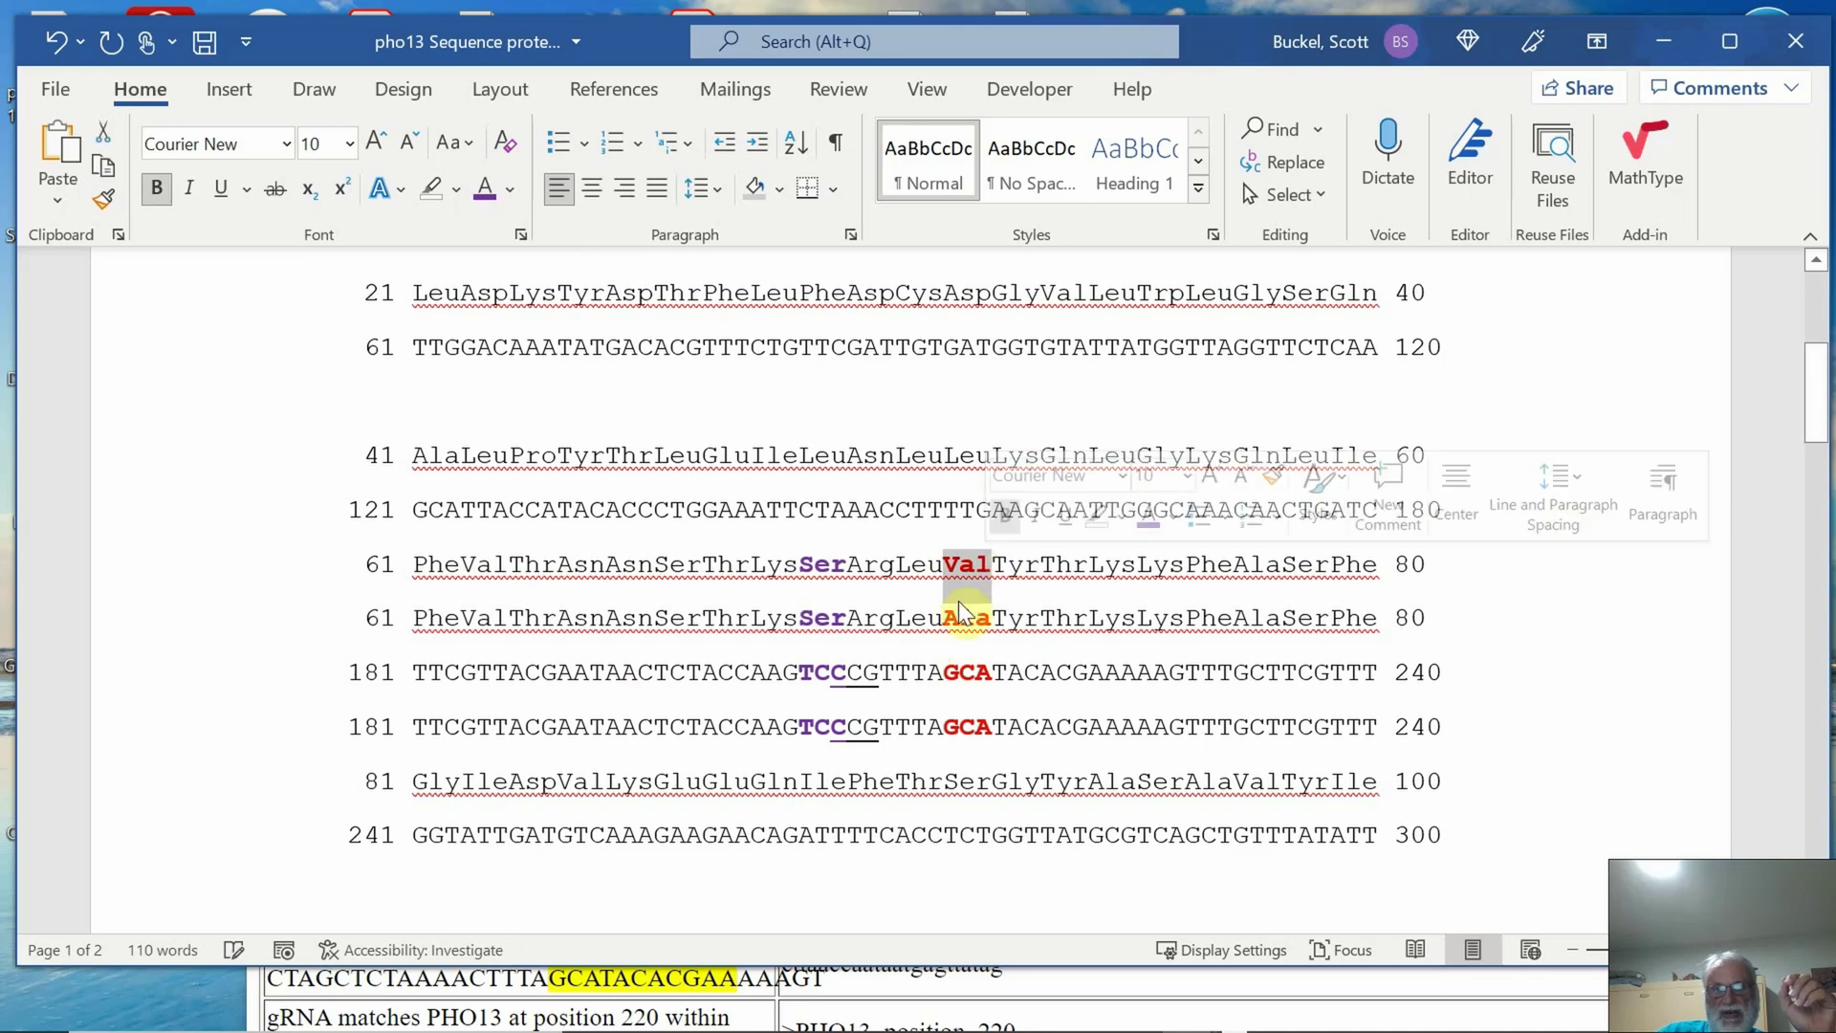
{"action": "left_click", "coordinate": [512, 191]}
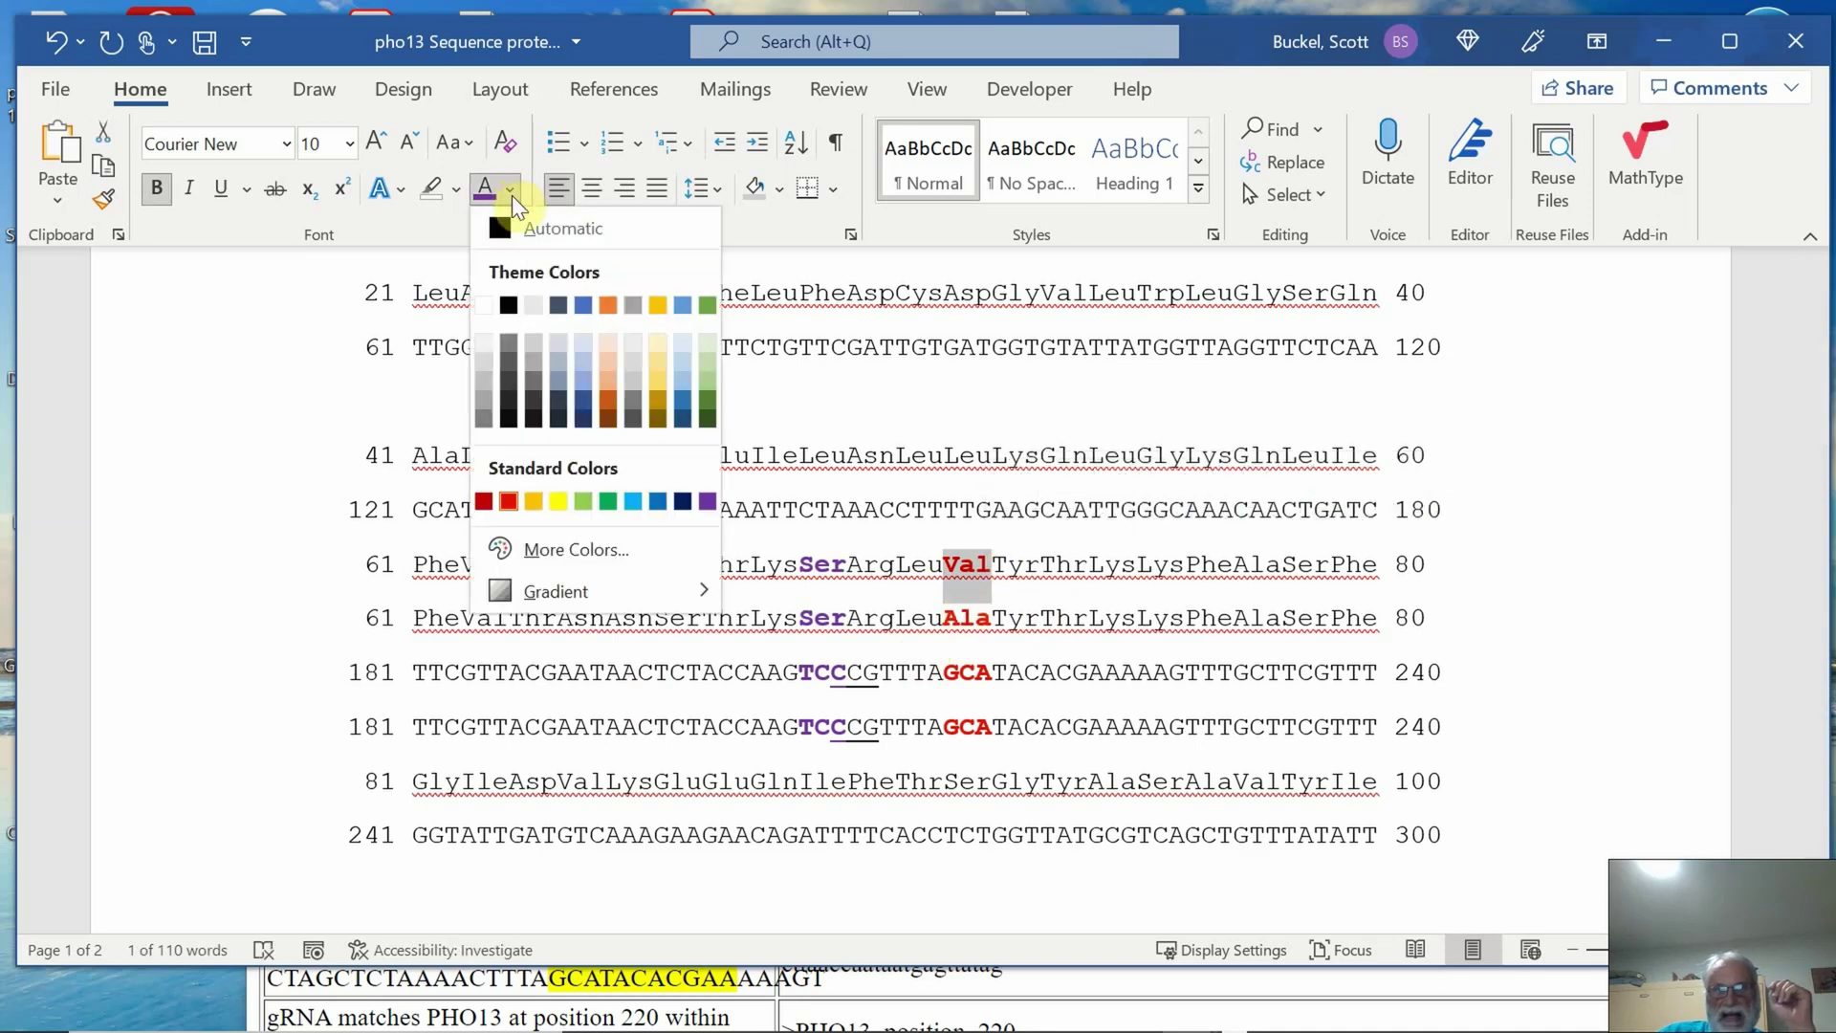
{"action": "left_click", "coordinate": [709, 302]}
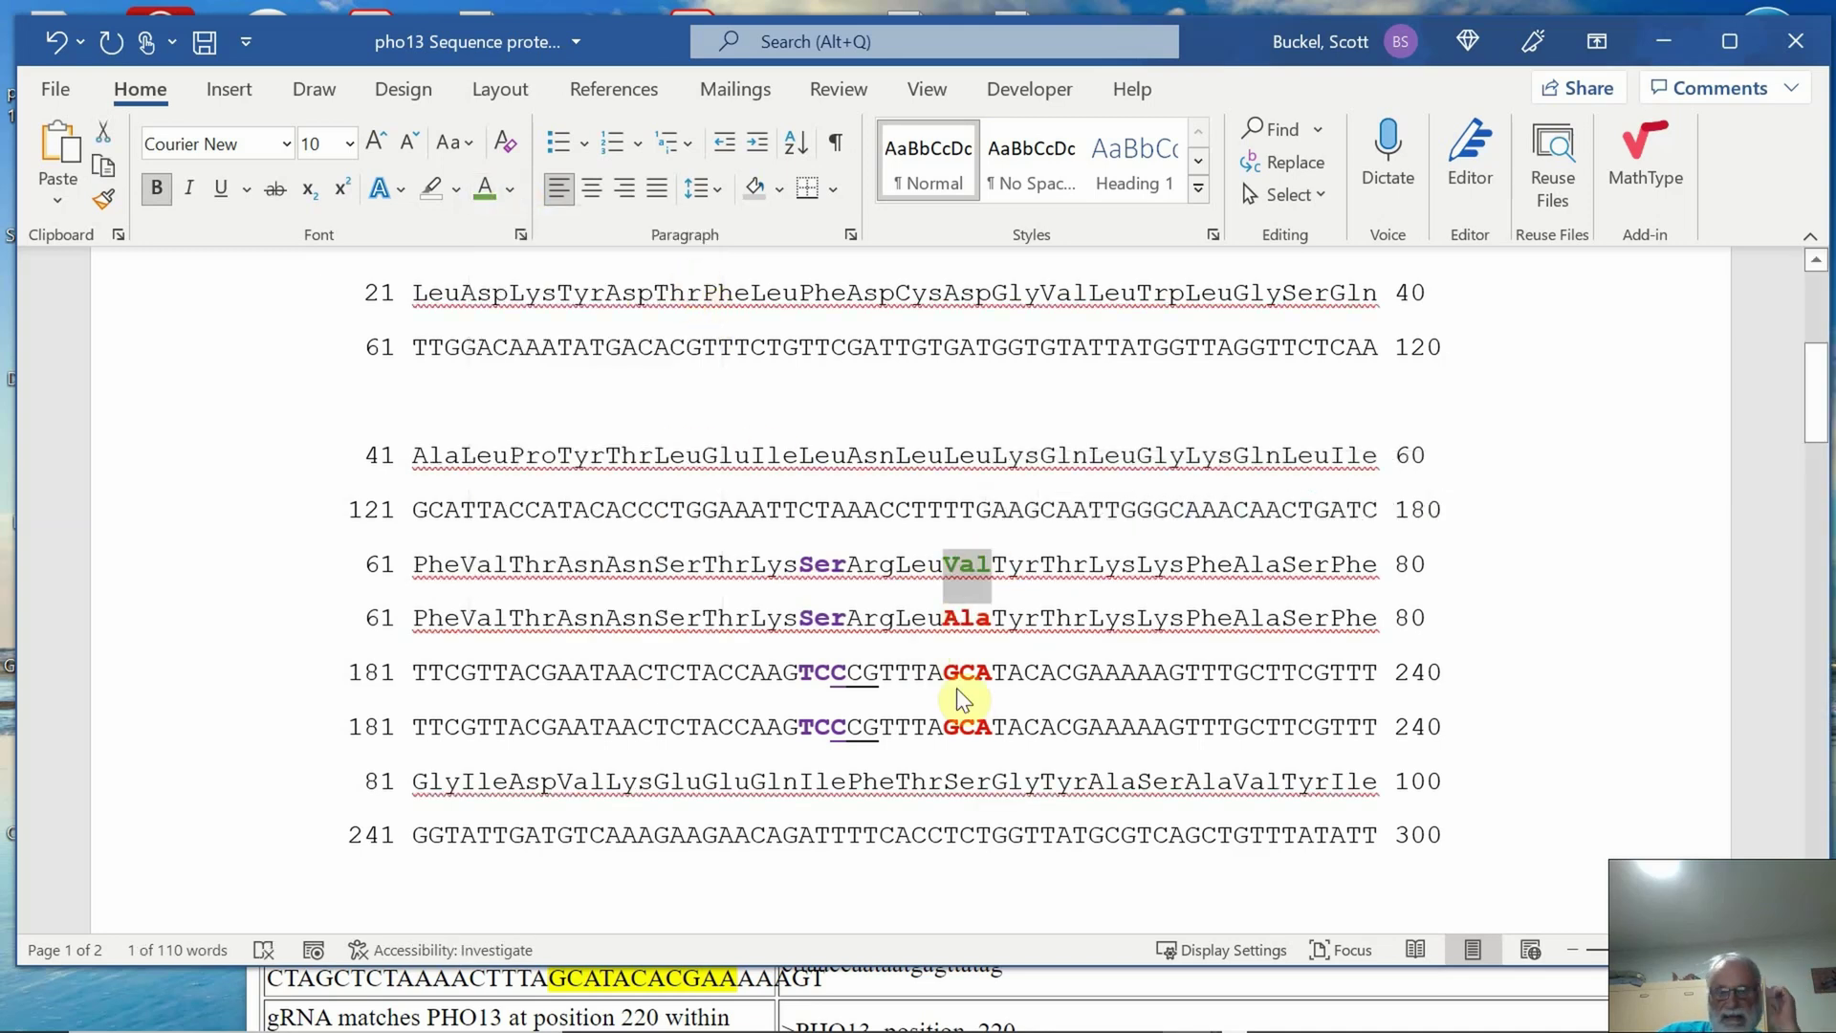
{"action": "left_click_drag", "start_coordinate": [942, 727], "coordinate": [987, 727]}
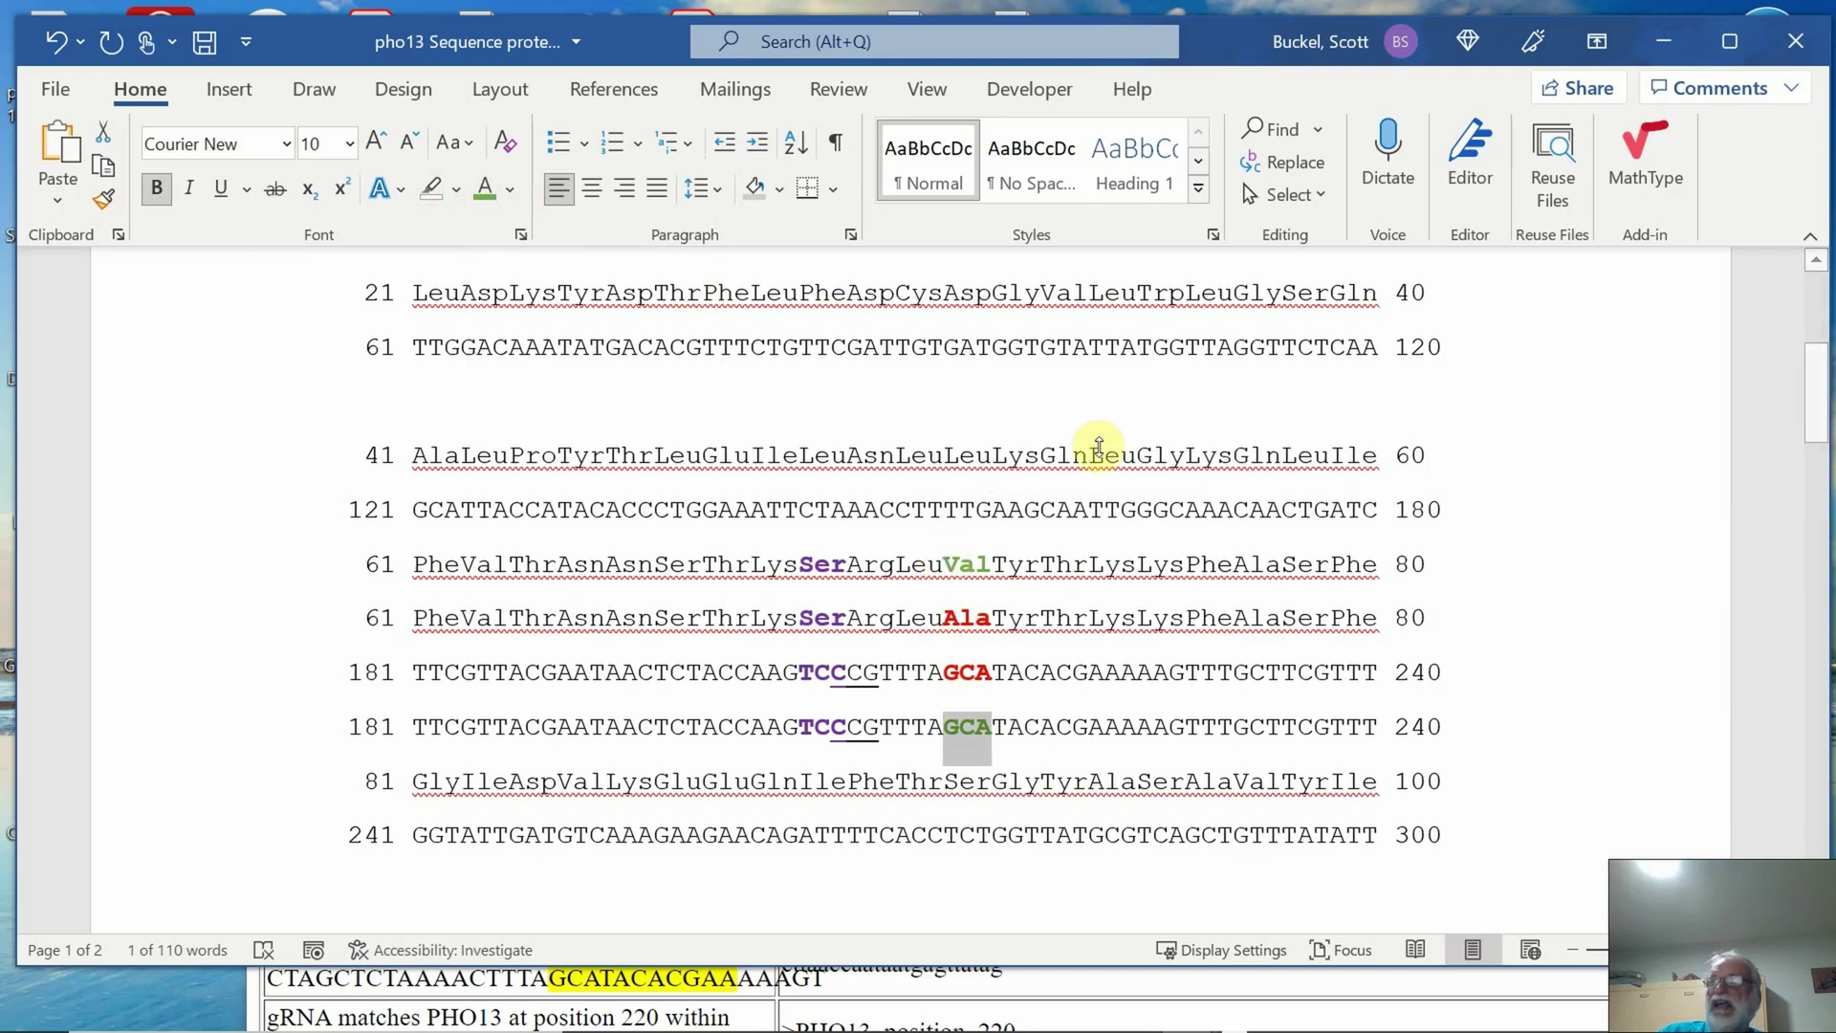
{"action": "left_click_drag", "start_coordinate": [1530, 0], "coordinate": [1175, 82]}
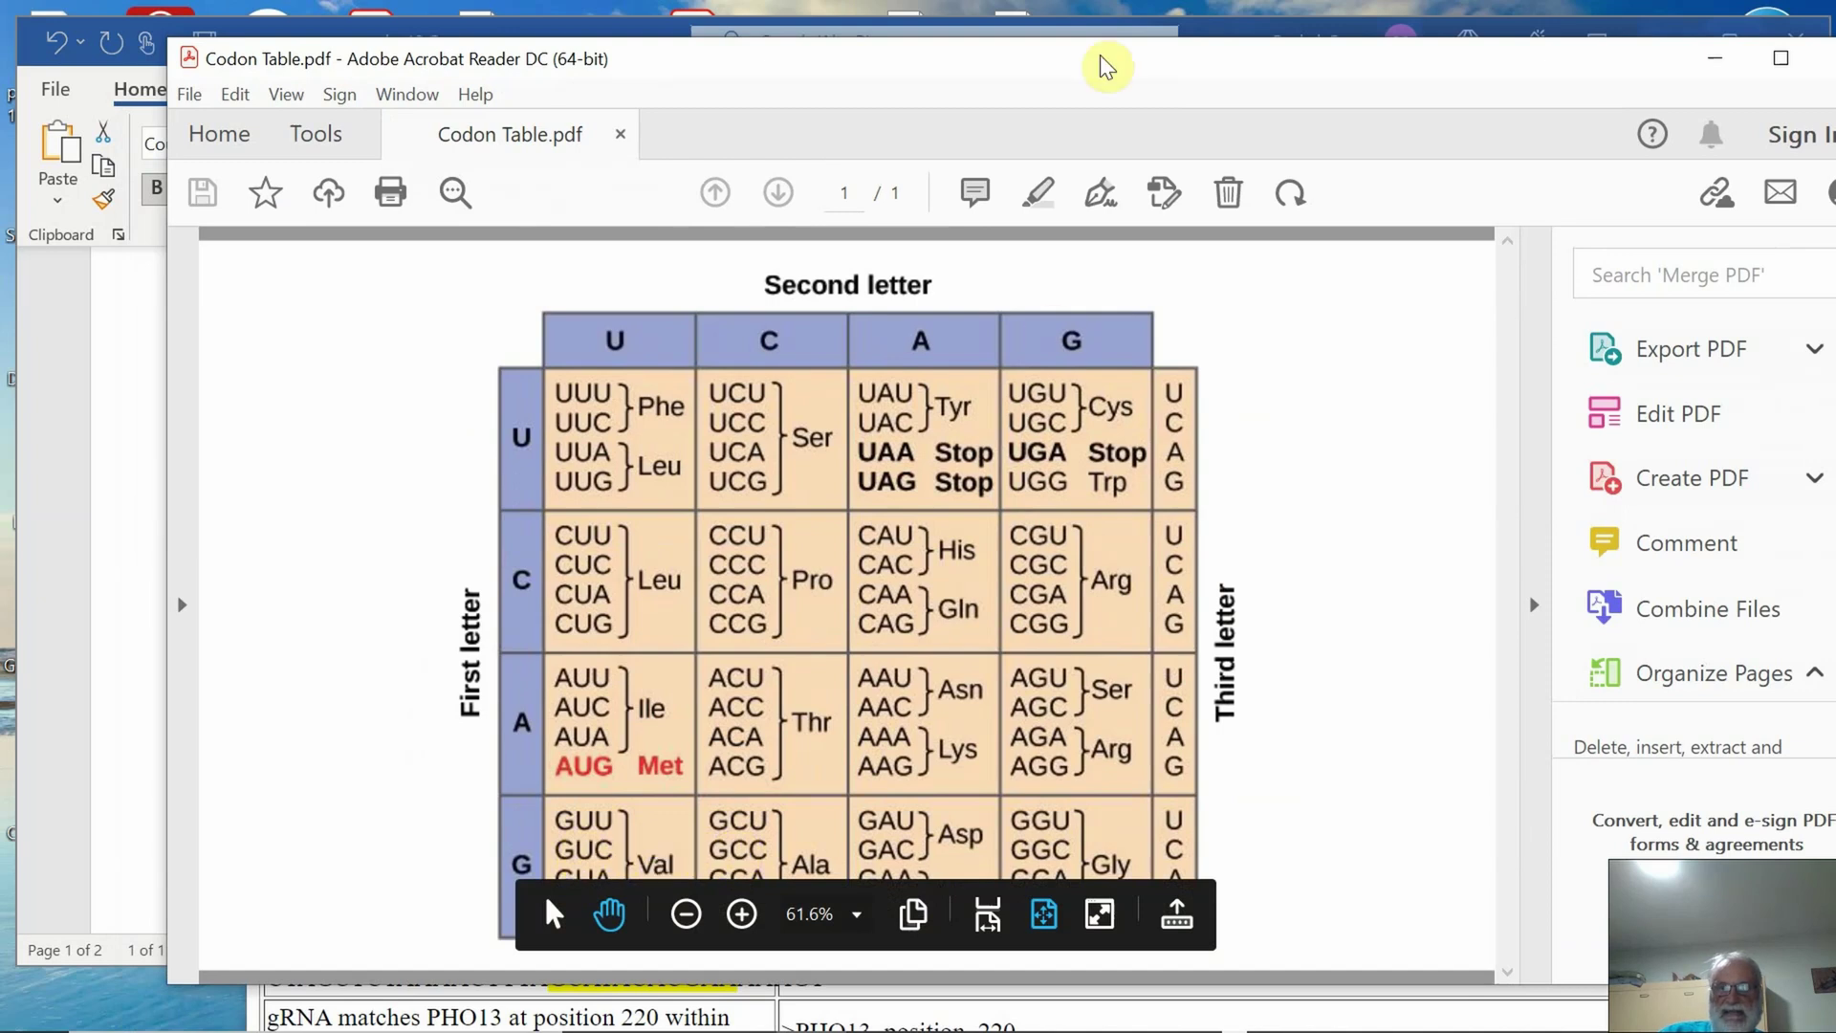
In the second 181 DNA line, change codon GCA to GTA and PAM codon TCC to TCA.
{"action": "key", "text": "alt+Tab"}
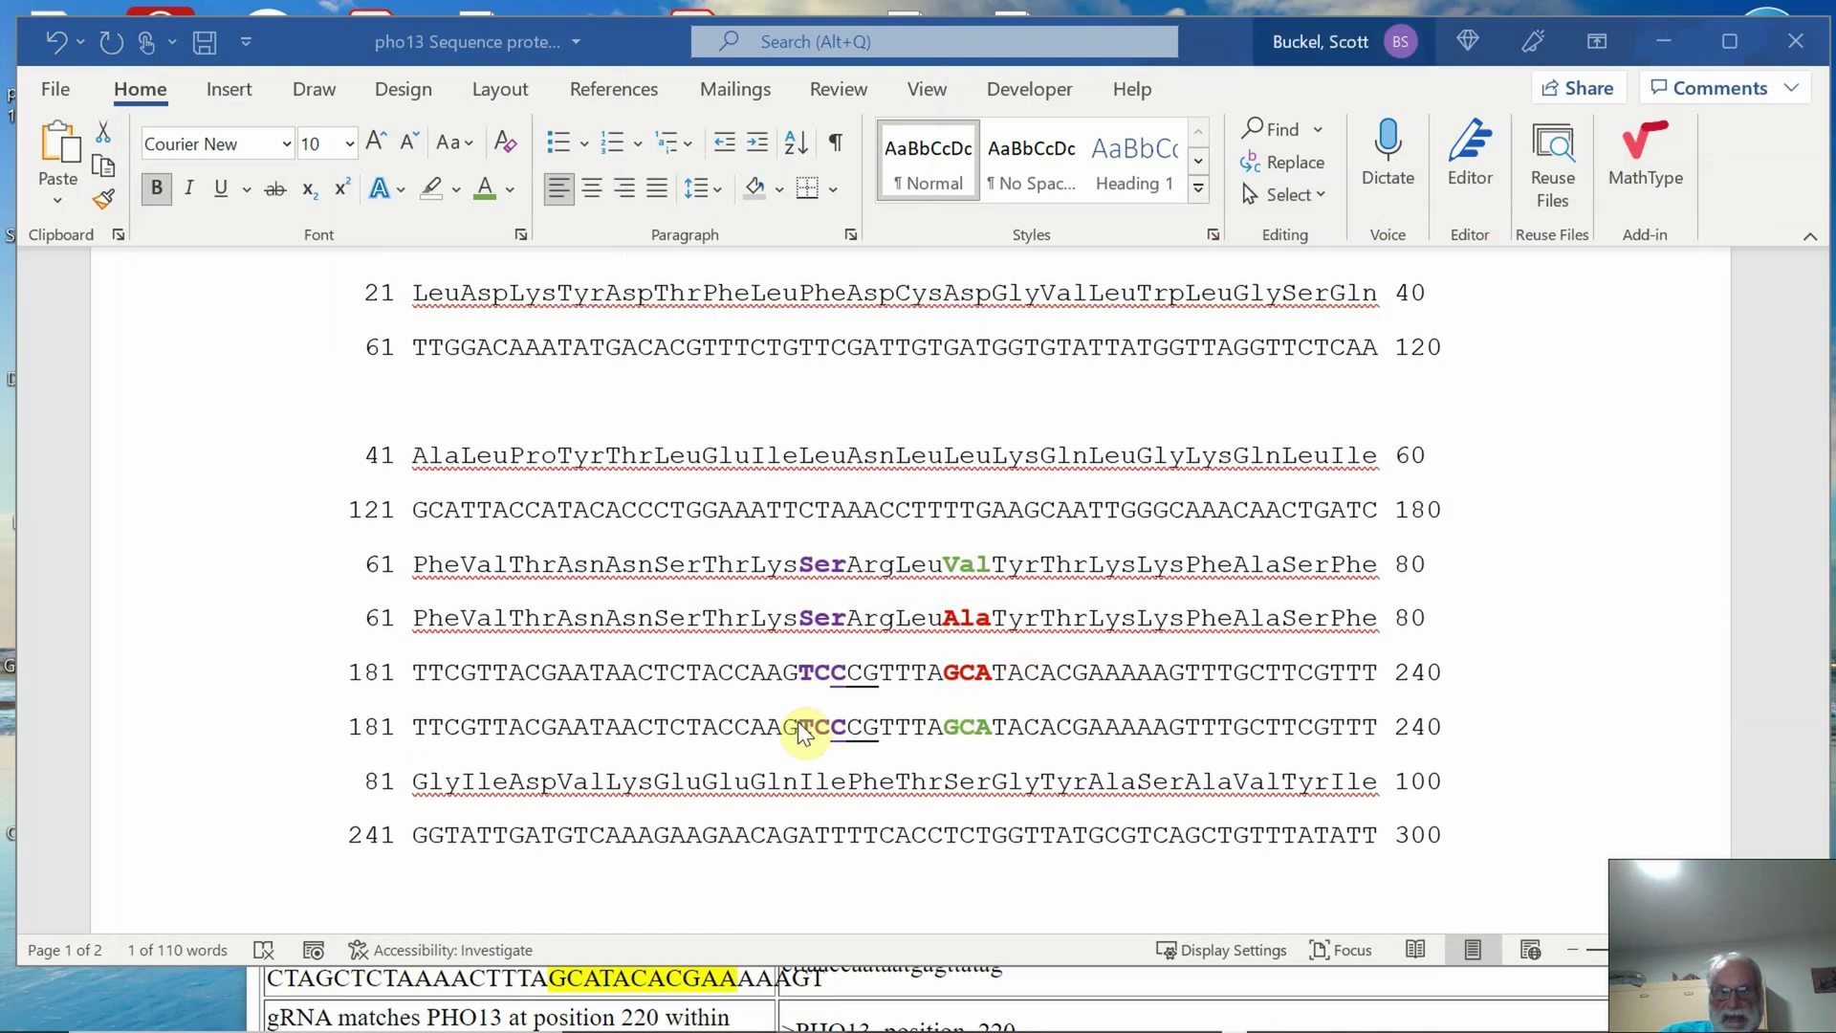
{"action": "left_click", "coordinate": [967, 727]}
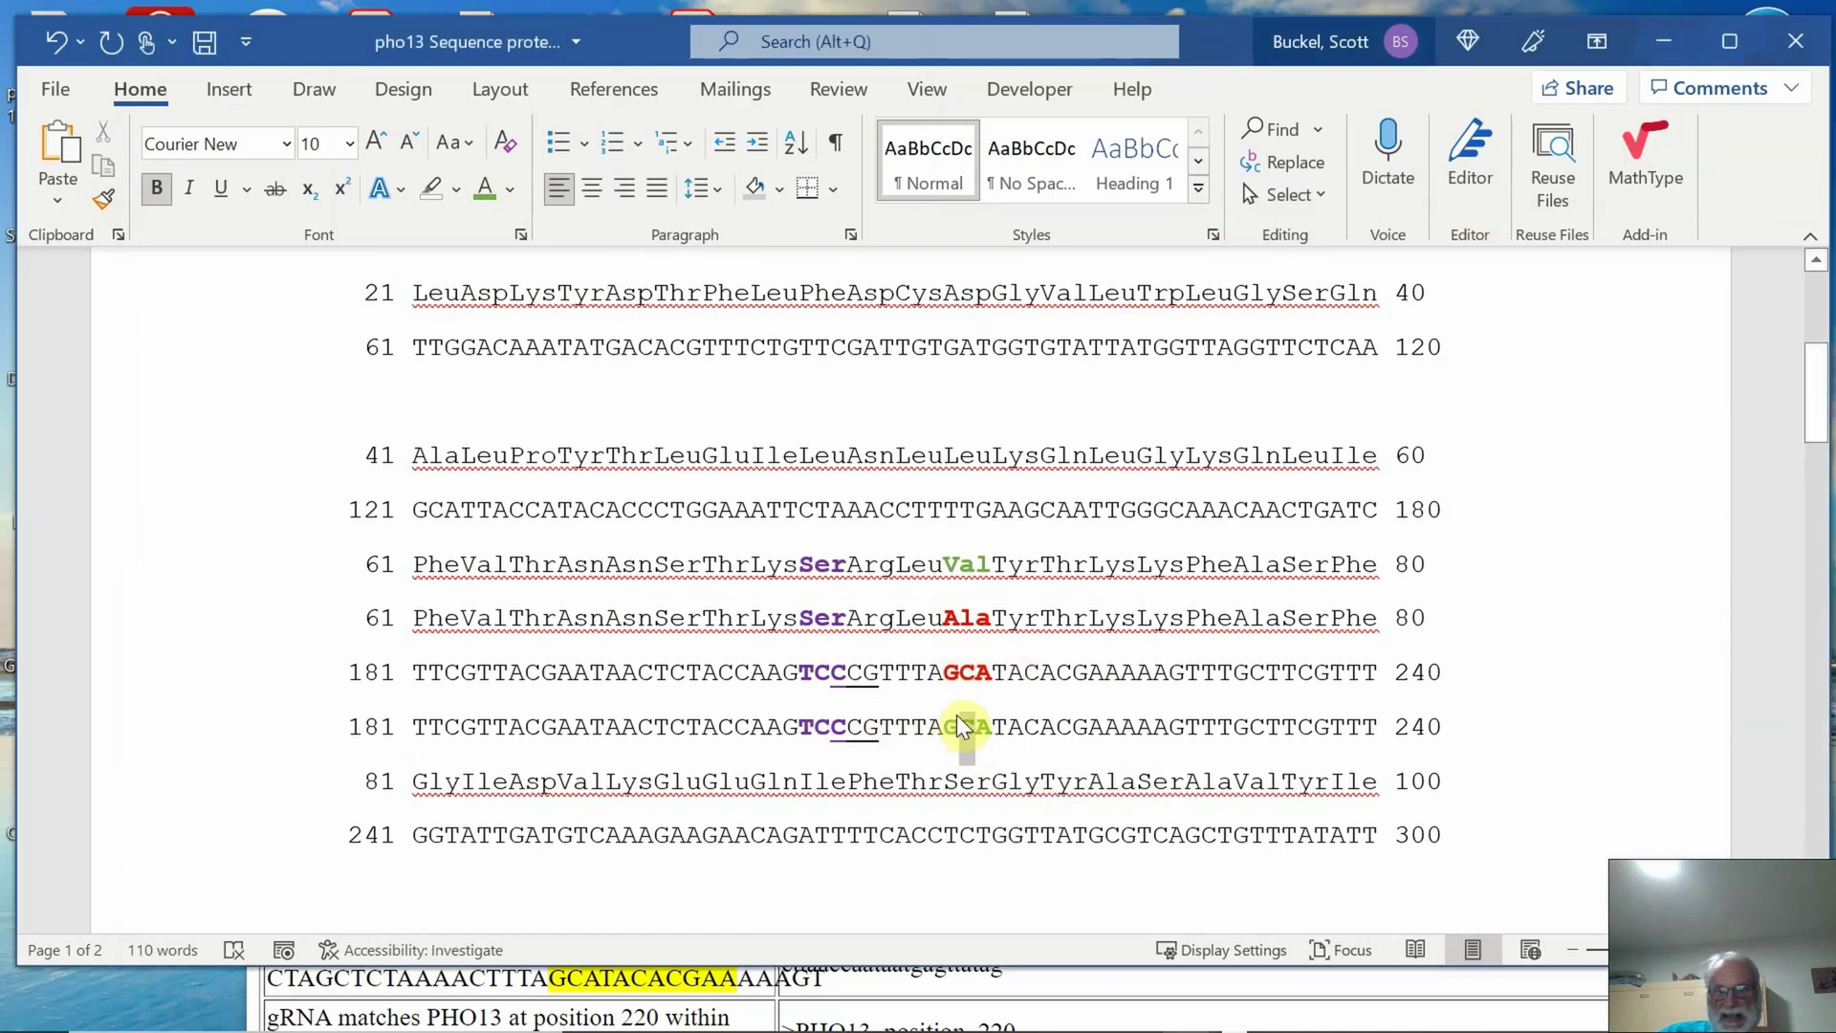
{"action": "type", "text": "T"}
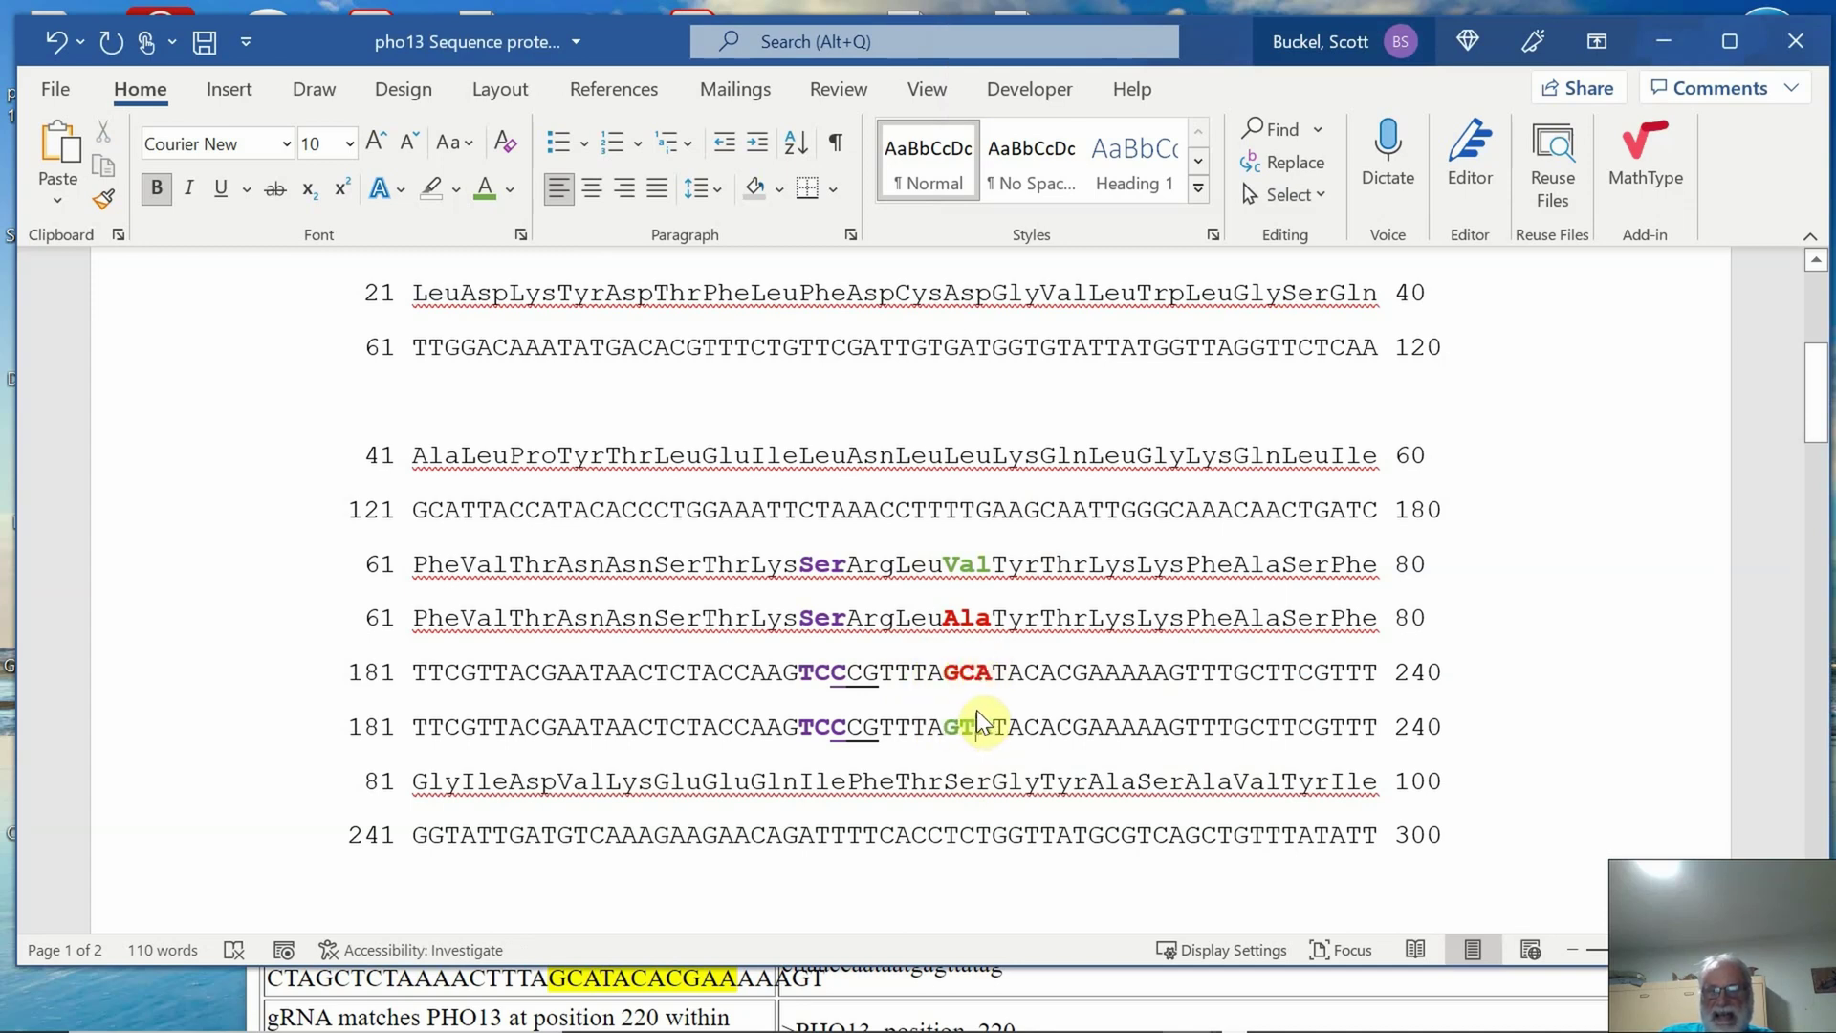
{"action": "mouse_move", "coordinate": [1289, 985]}
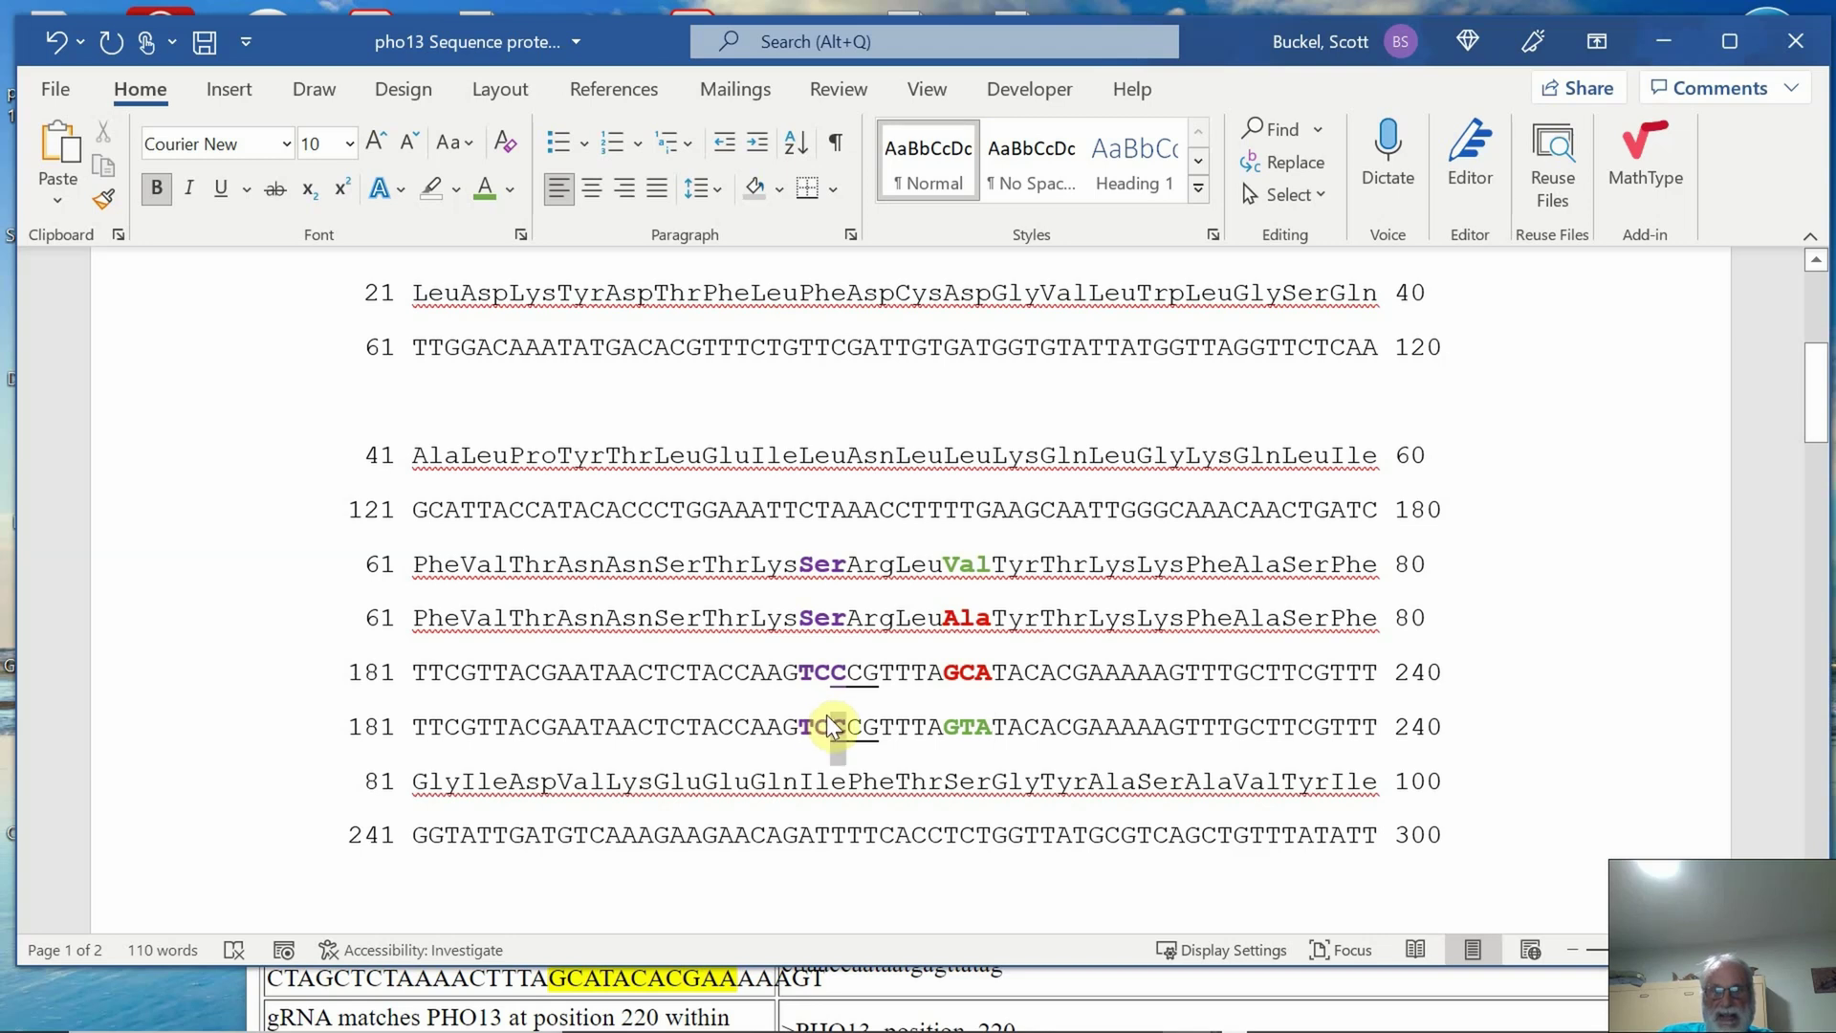
{"action": "left_click_drag", "start_coordinate": [829, 727], "coordinate": [841, 729]}
{"action": "type", "text": "A"}
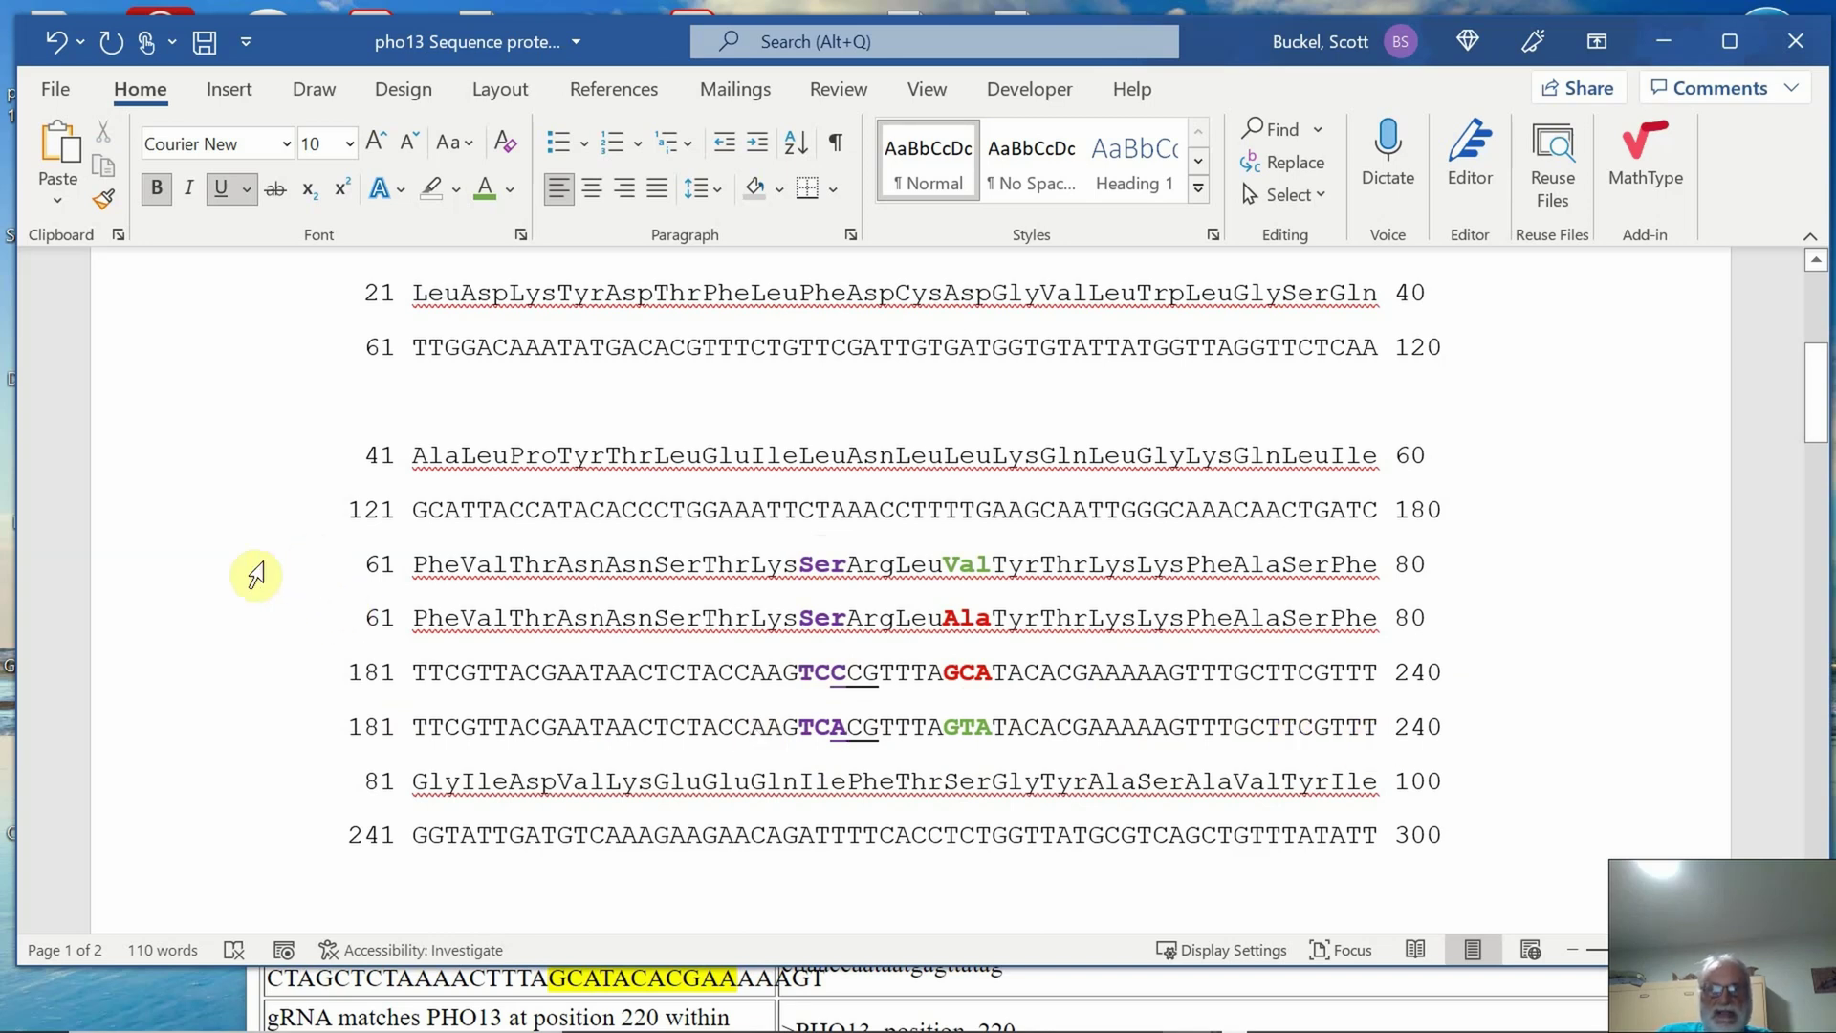
Copy the two protein and two DNA lines spanning the mutation for the Assignment #2 form.
{"action": "left_click_drag", "start_coordinate": [201, 569], "coordinate": [238, 746]}
{"action": "key", "text": "ctrl+c"}
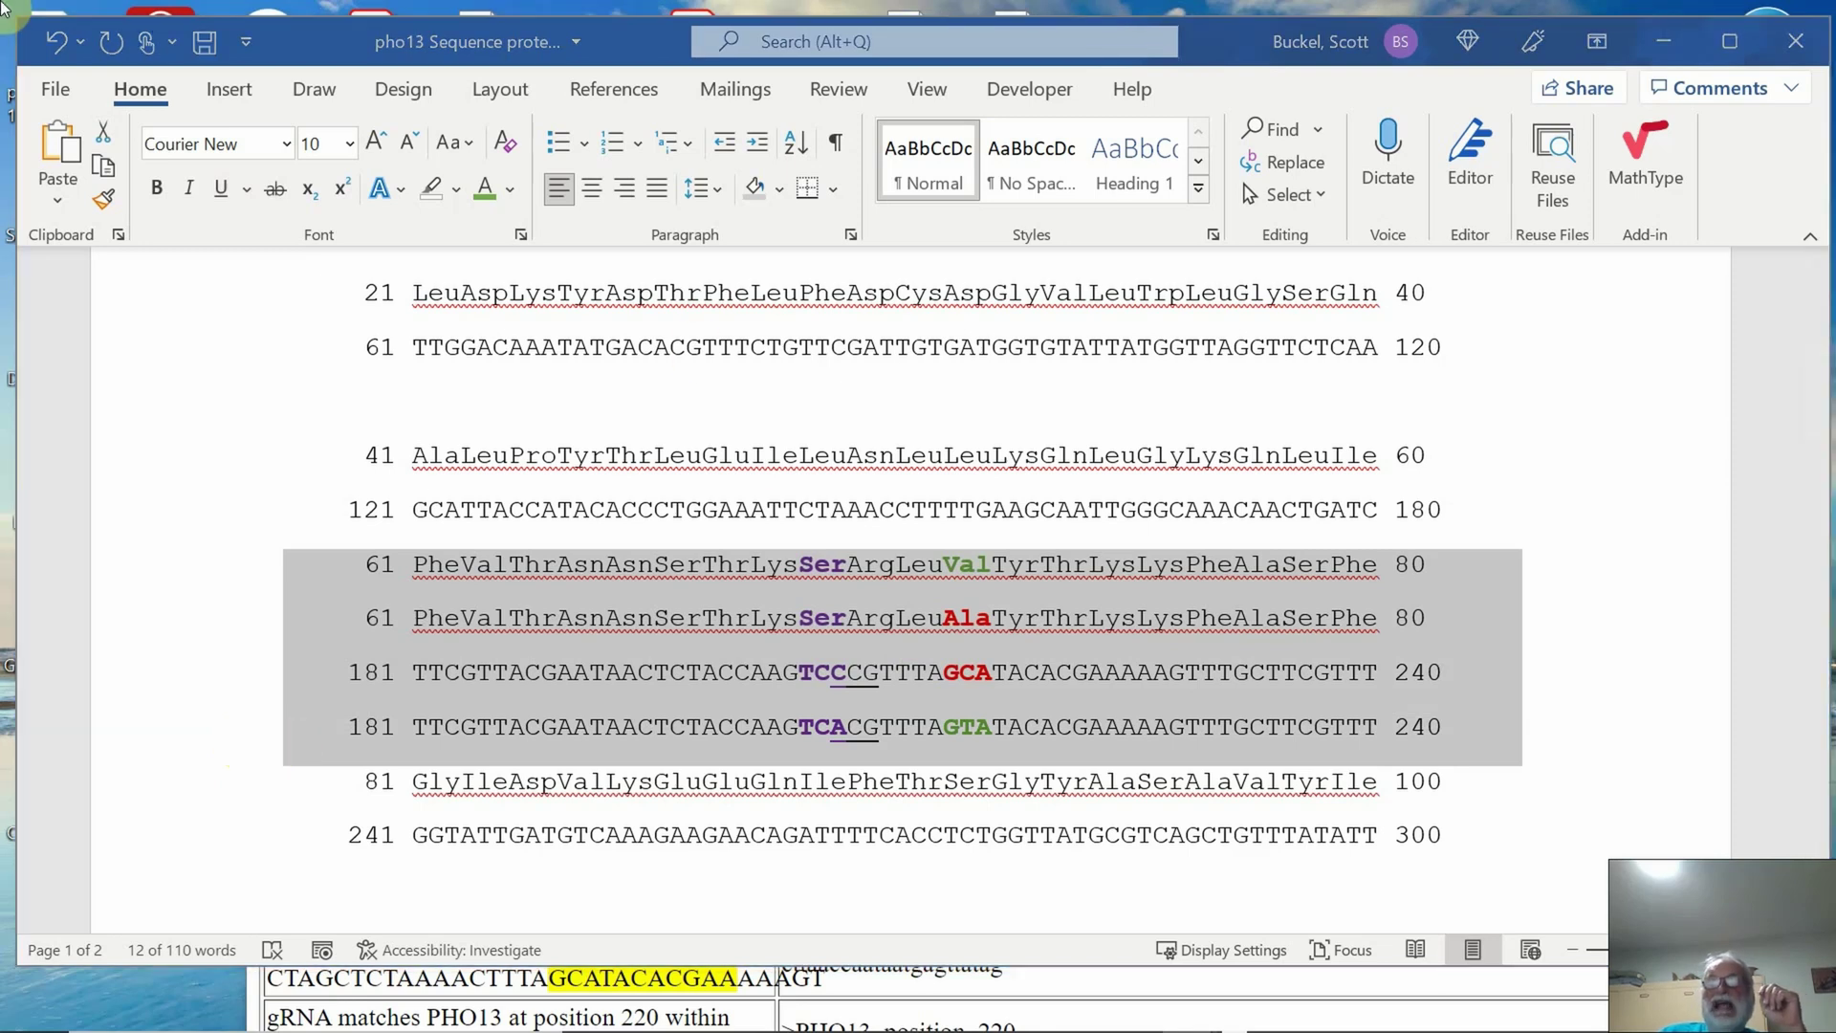
{"action": "key", "text": "alt+Tab"}
Replace the form's example sequence with the copied 61–80 protein and 181–240 DNA rows.
{"action": "left_click_drag", "start_coordinate": [536, 916], "coordinate": [1037, 43]}
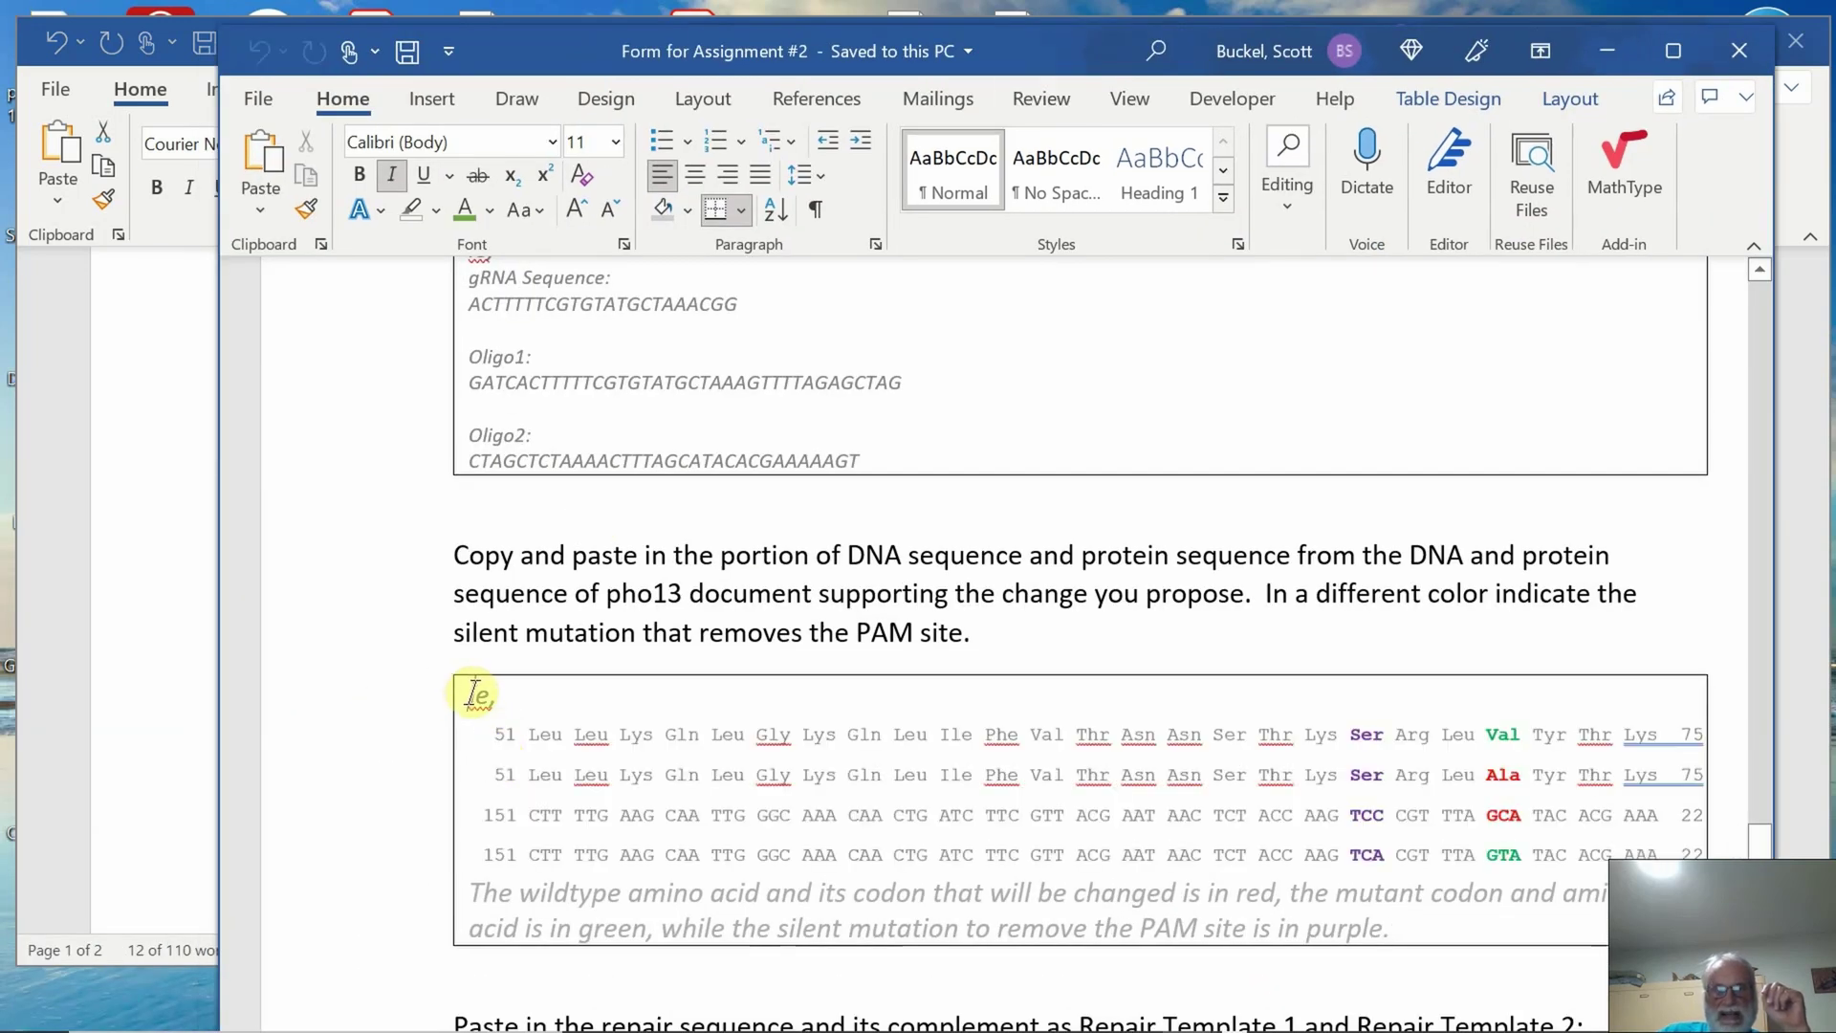
{"action": "left_click_drag", "start_coordinate": [473, 692], "coordinate": [1530, 916]}
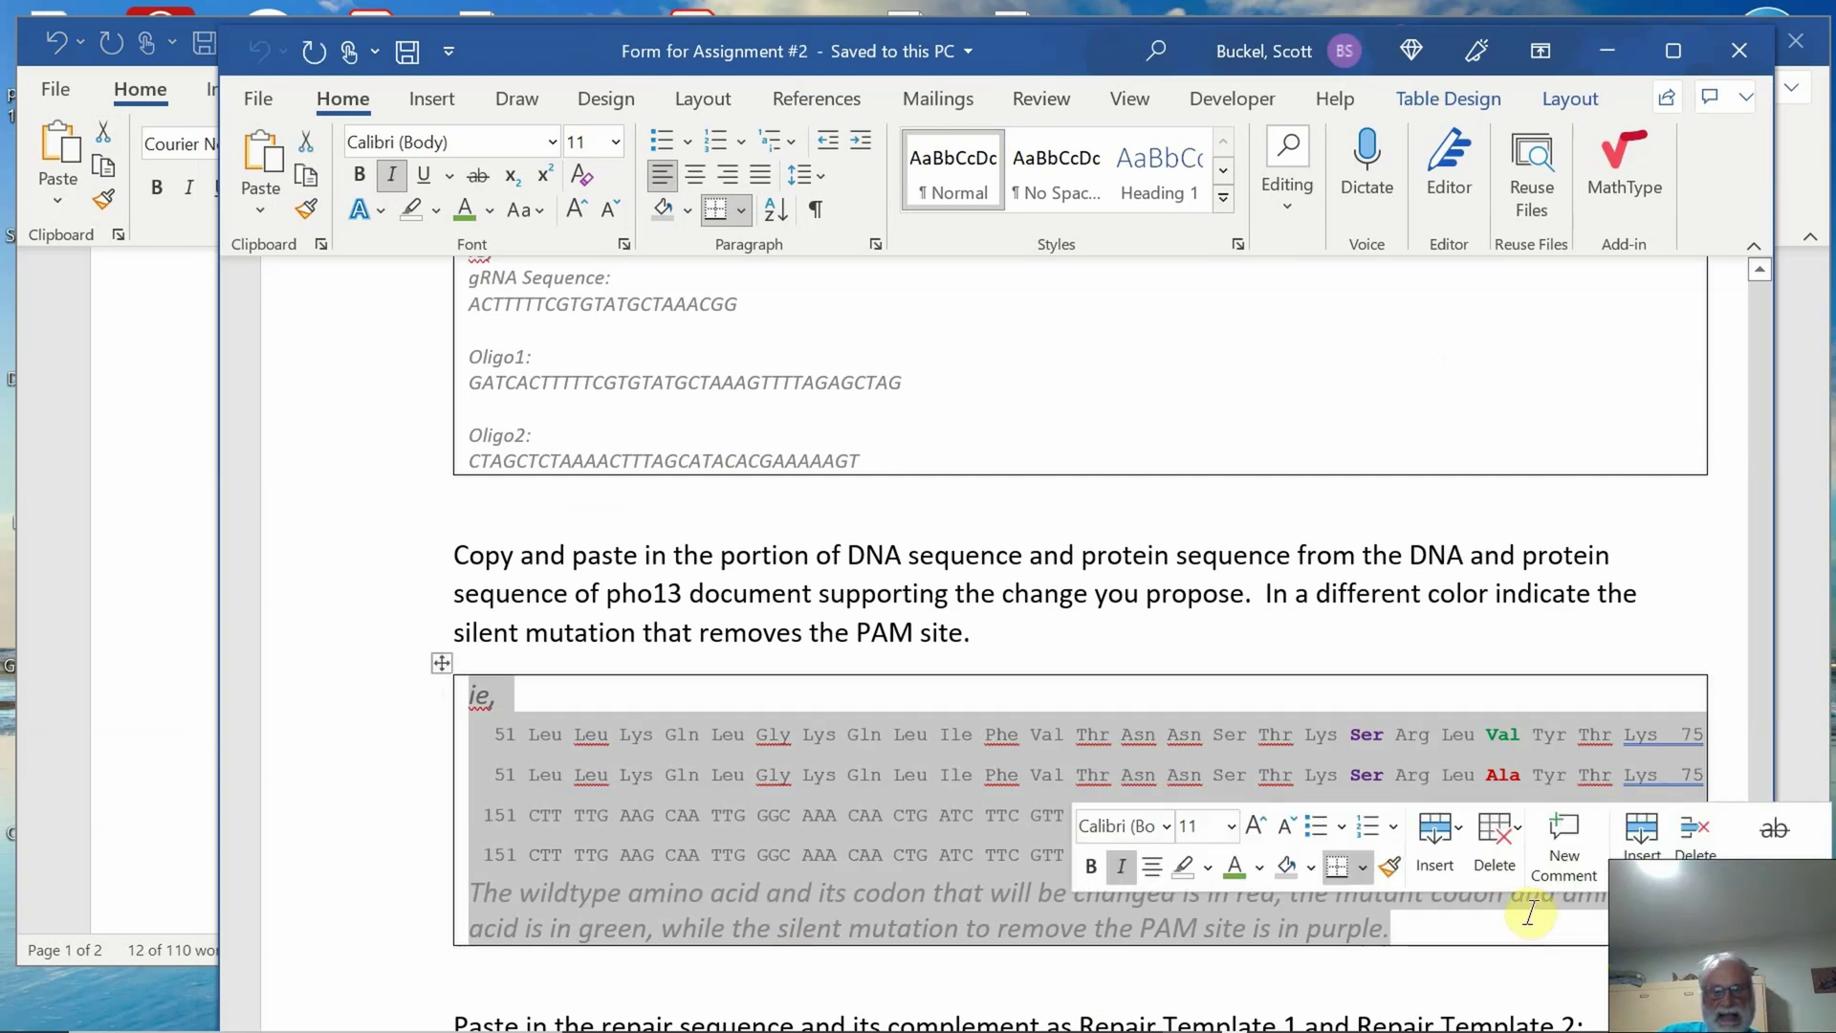
{"action": "key", "text": "Delete"}
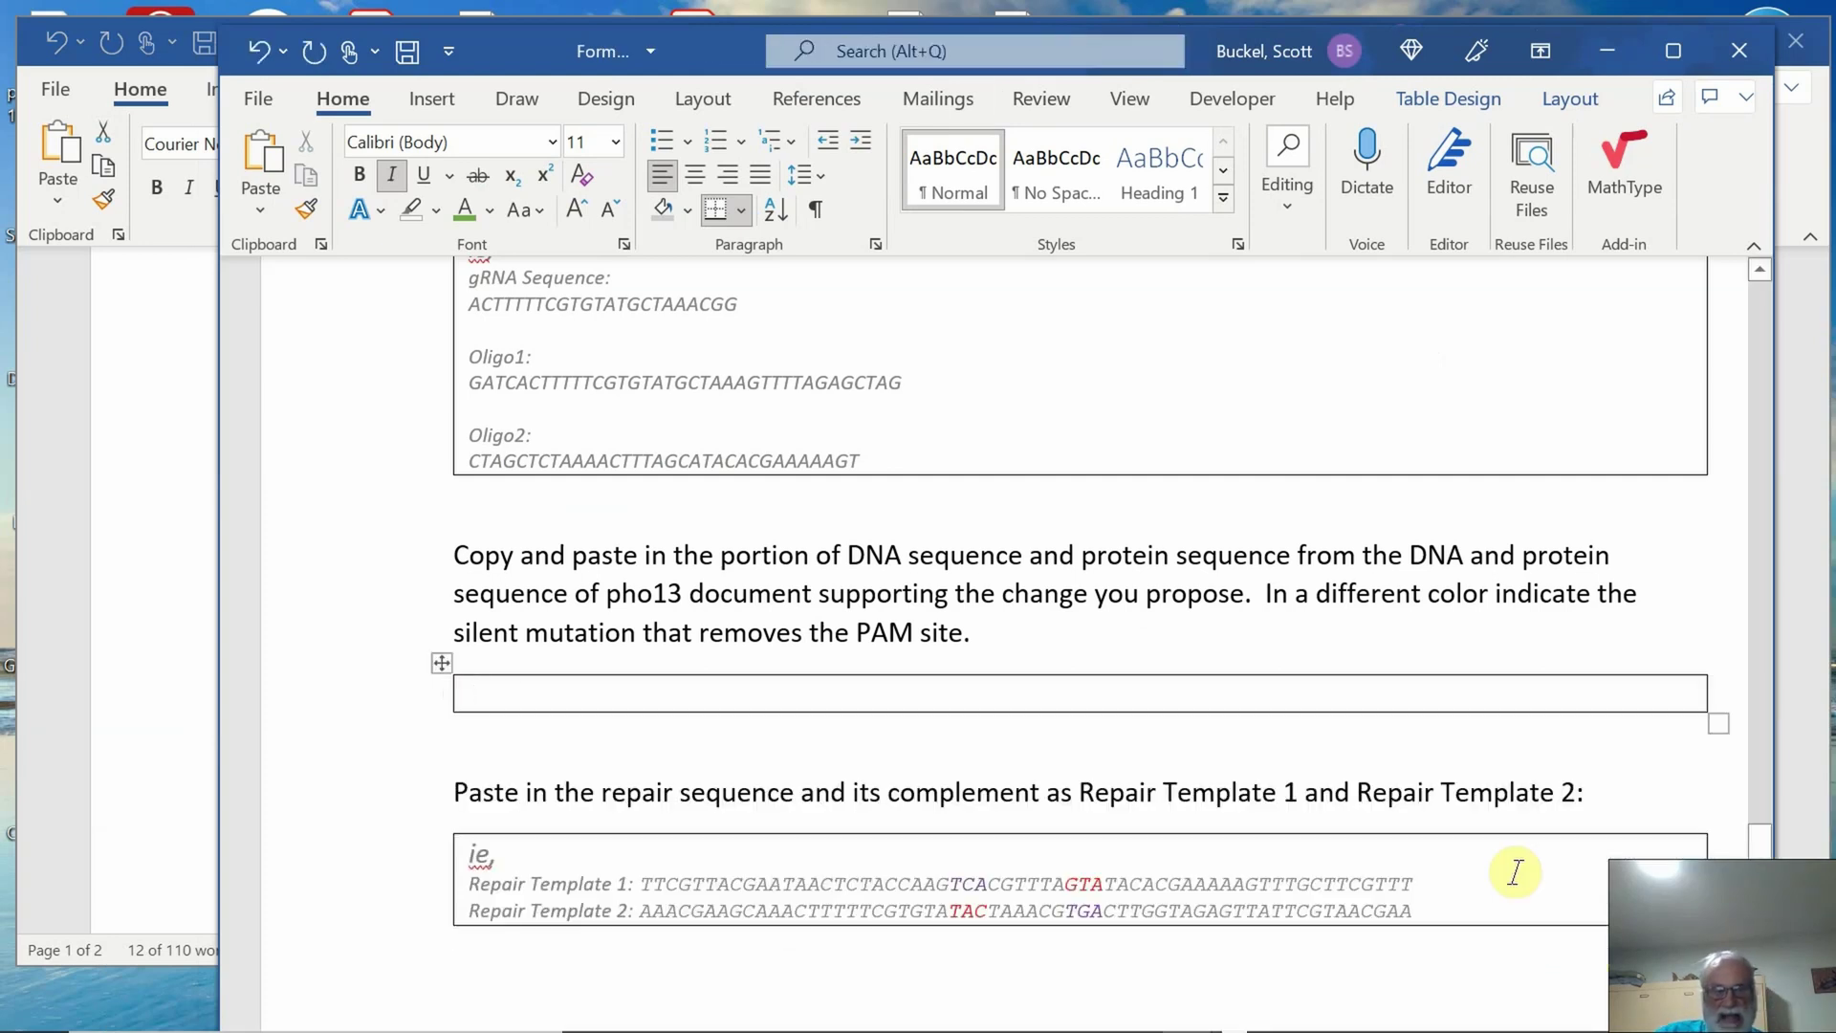
{"action": "key", "text": "ctrl+v"}
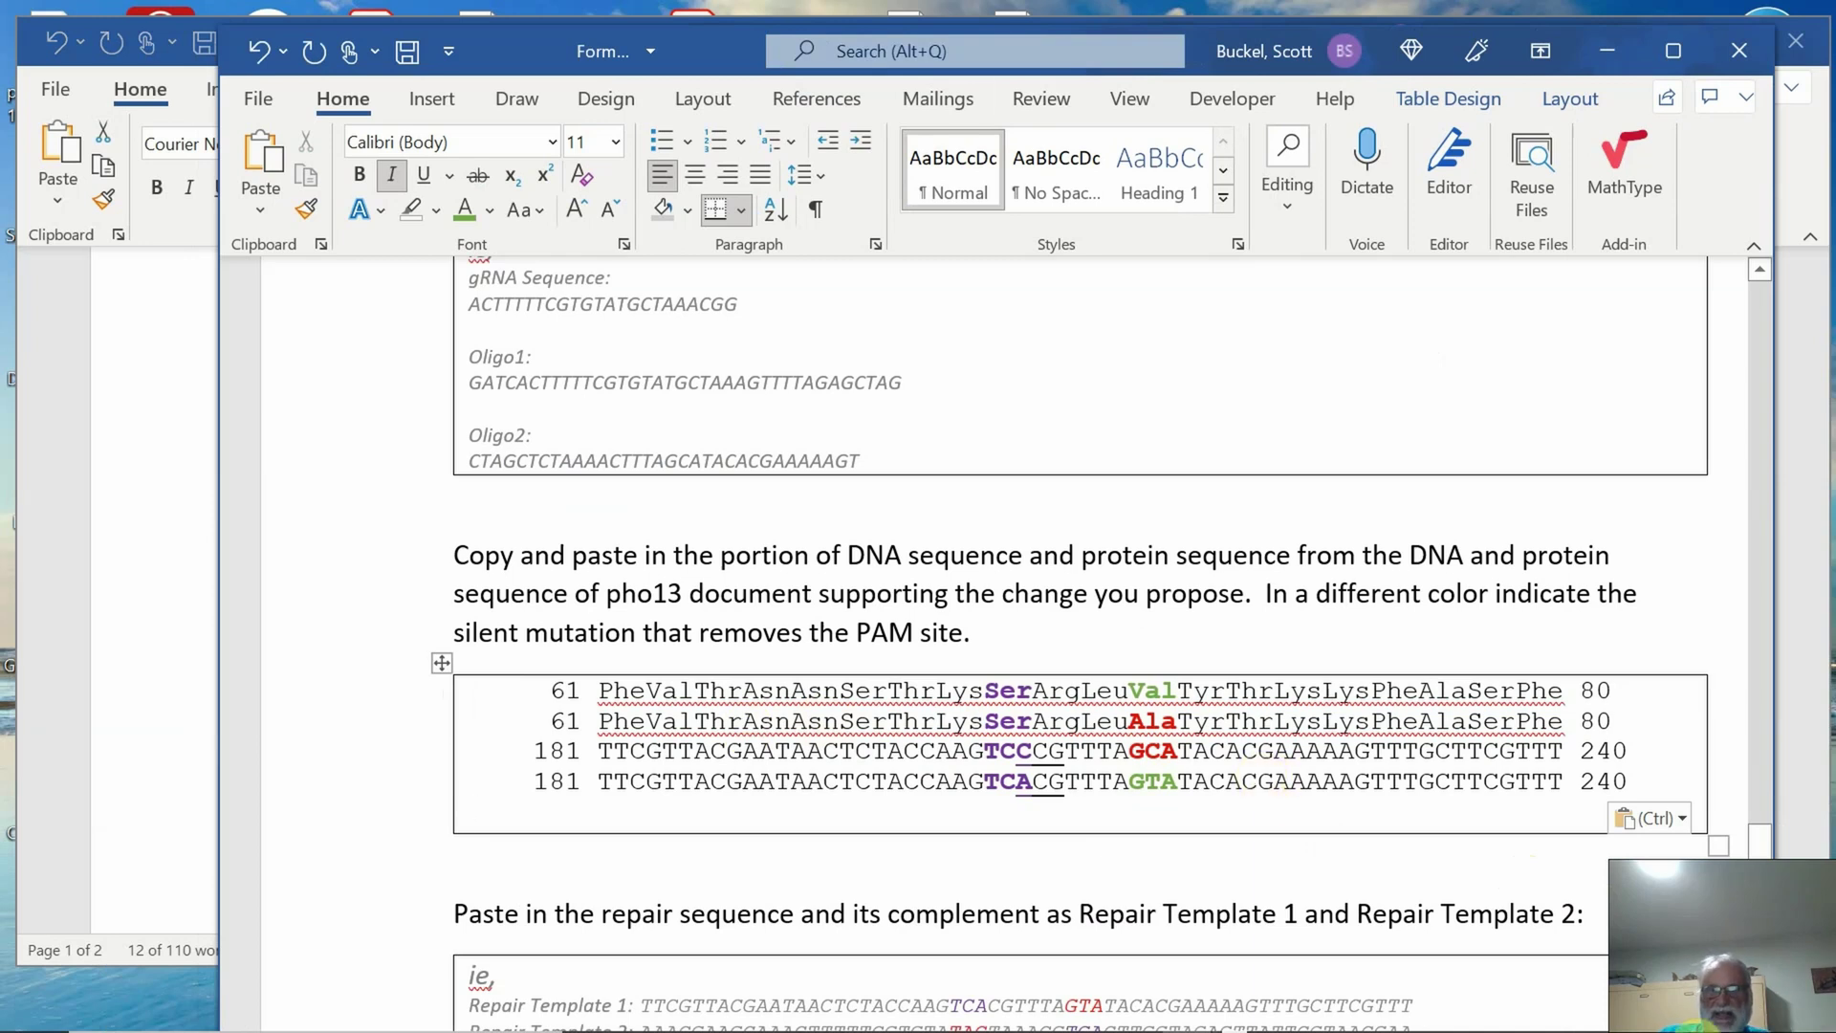
Copy the edited second 181 DNA line and start a new ApE DNA sequence.
{"action": "scroll", "coordinate": [1377, 759], "scroll_direction": "down", "scroll_amount": 3}
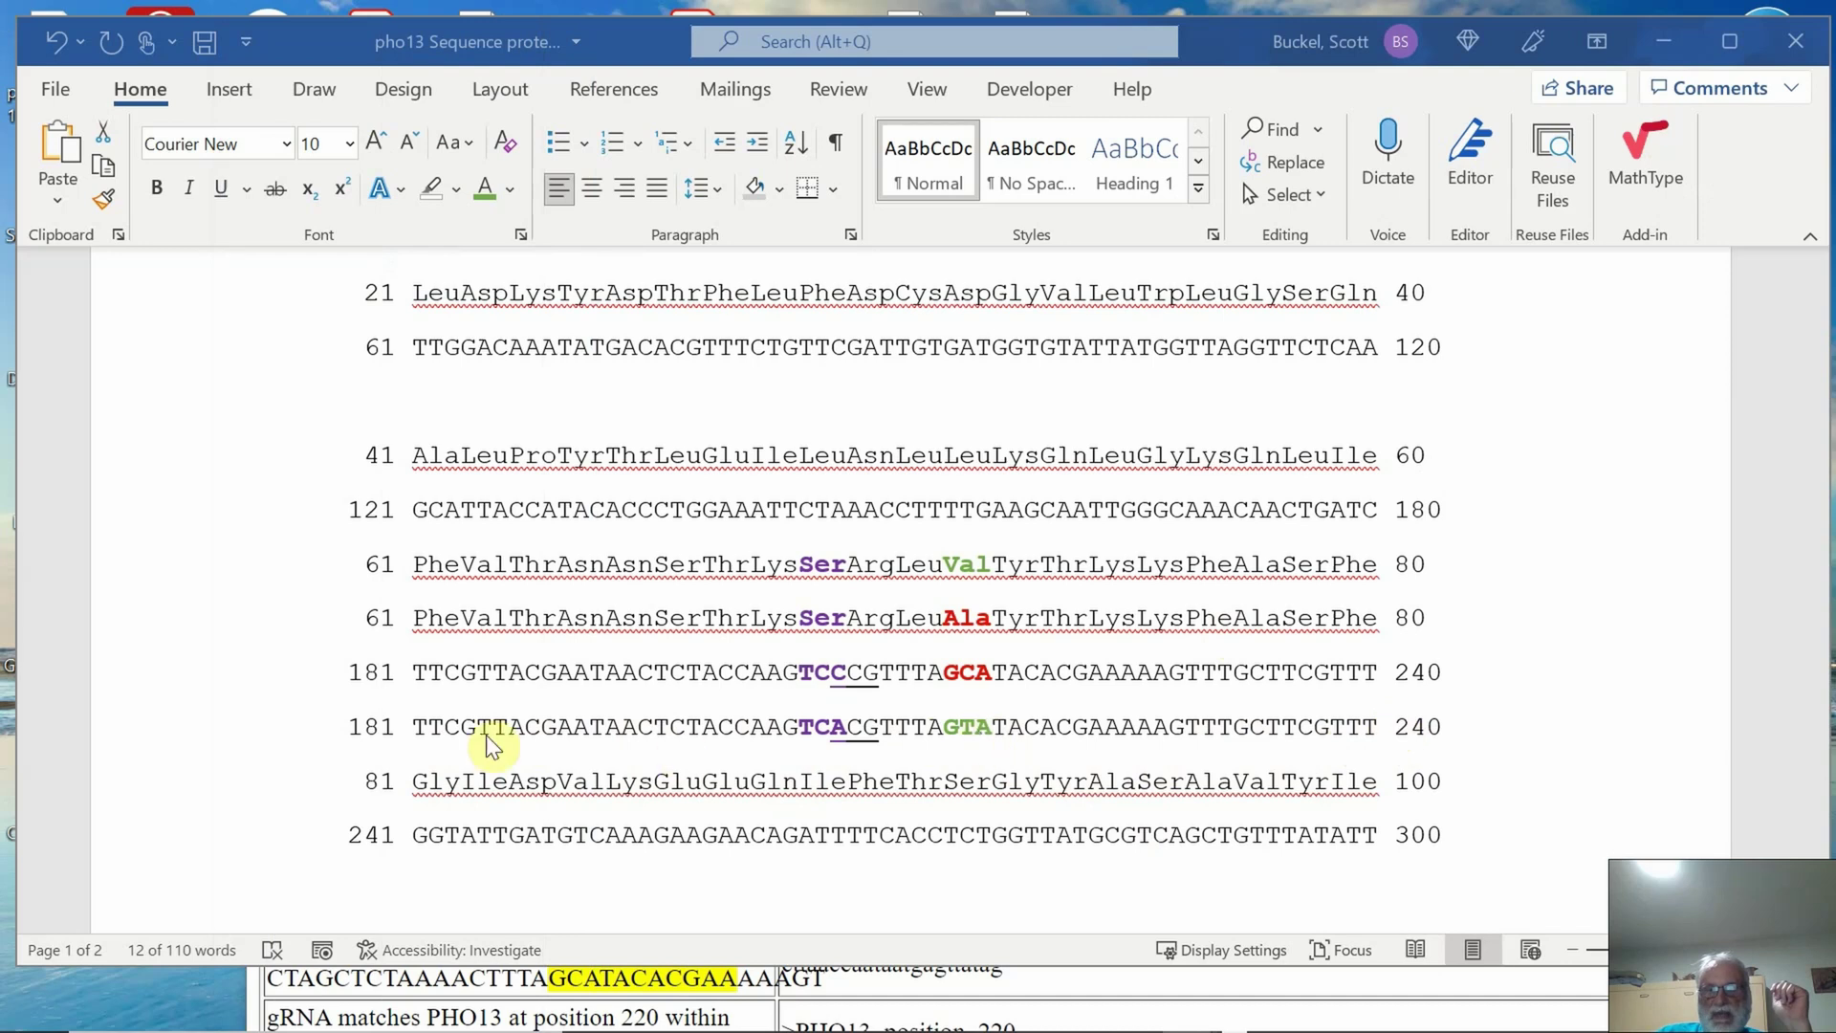
{"action": "left_click_drag", "start_coordinate": [415, 726], "coordinate": [1367, 737]}
{"action": "key", "text": "ctrl+c"}
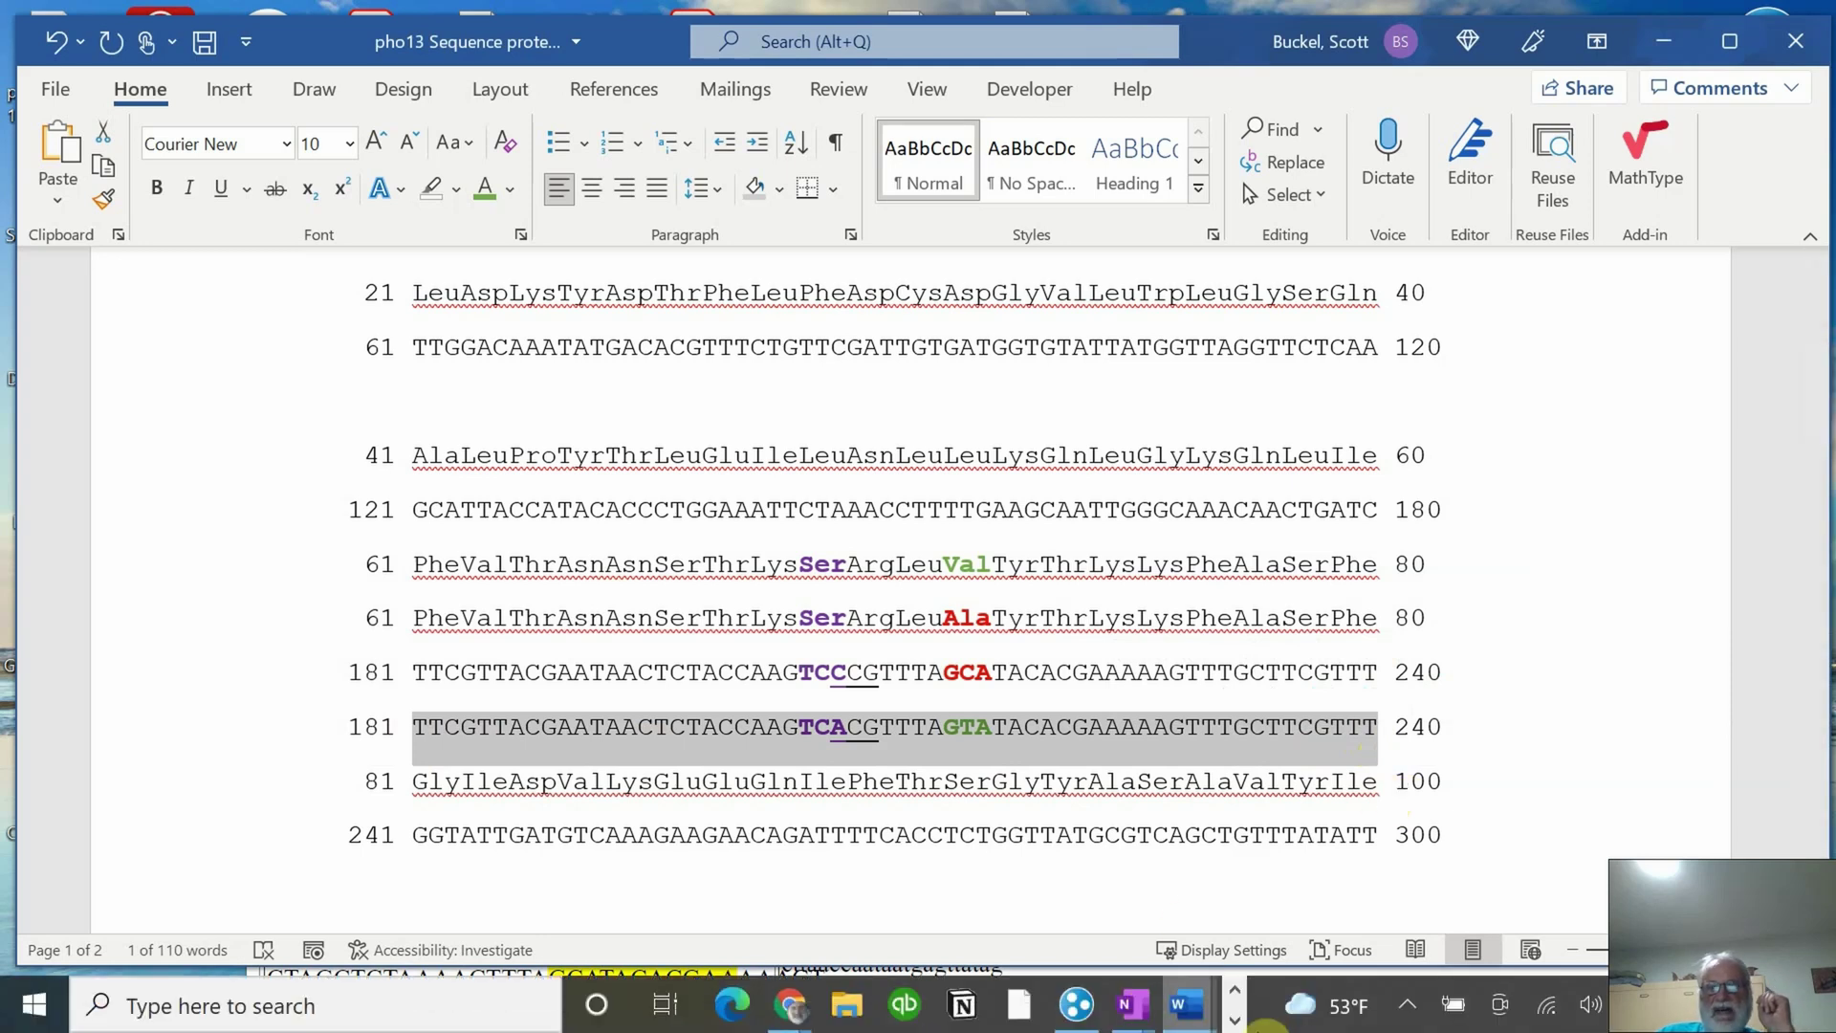
{"action": "left_click", "coordinate": [1234, 1021]}
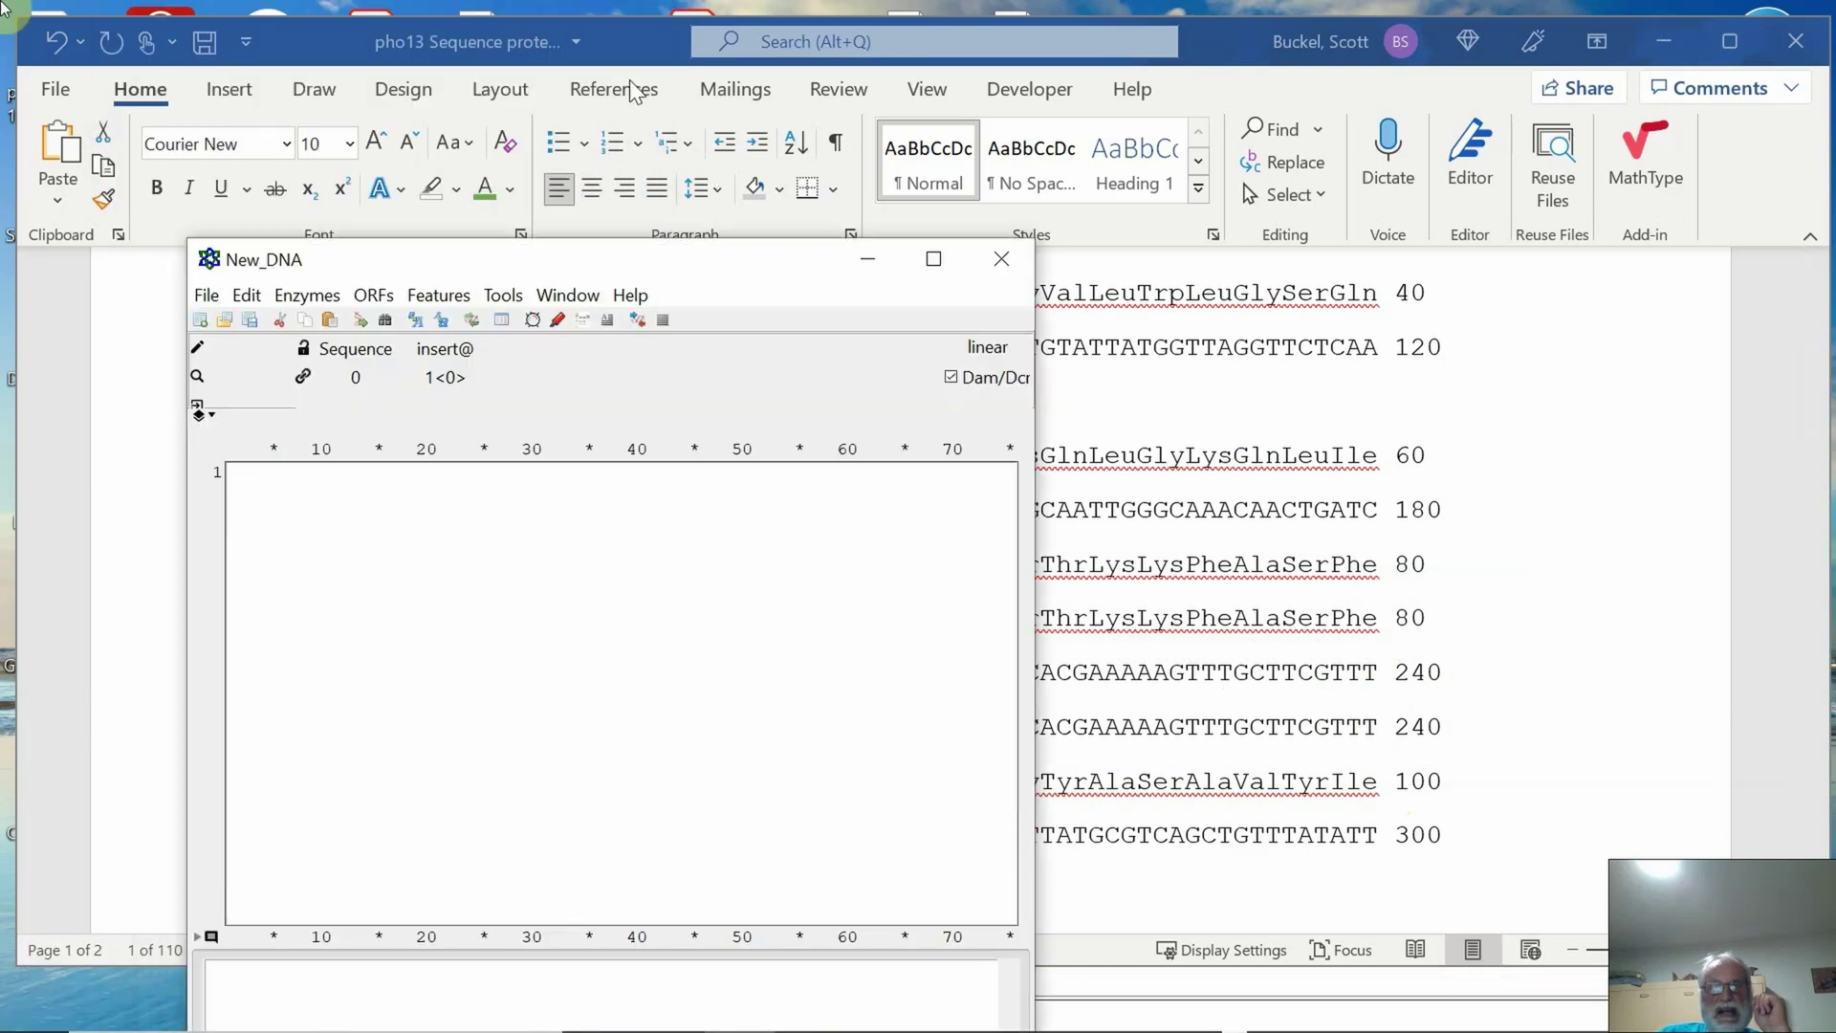
Paste the 60-base edited 181 DNA row into ApE's empty New_DNA window.
{"action": "left_click_drag", "start_coordinate": [730, 255], "coordinate": [685, 148]}
{"action": "left_click", "coordinate": [322, 406]}
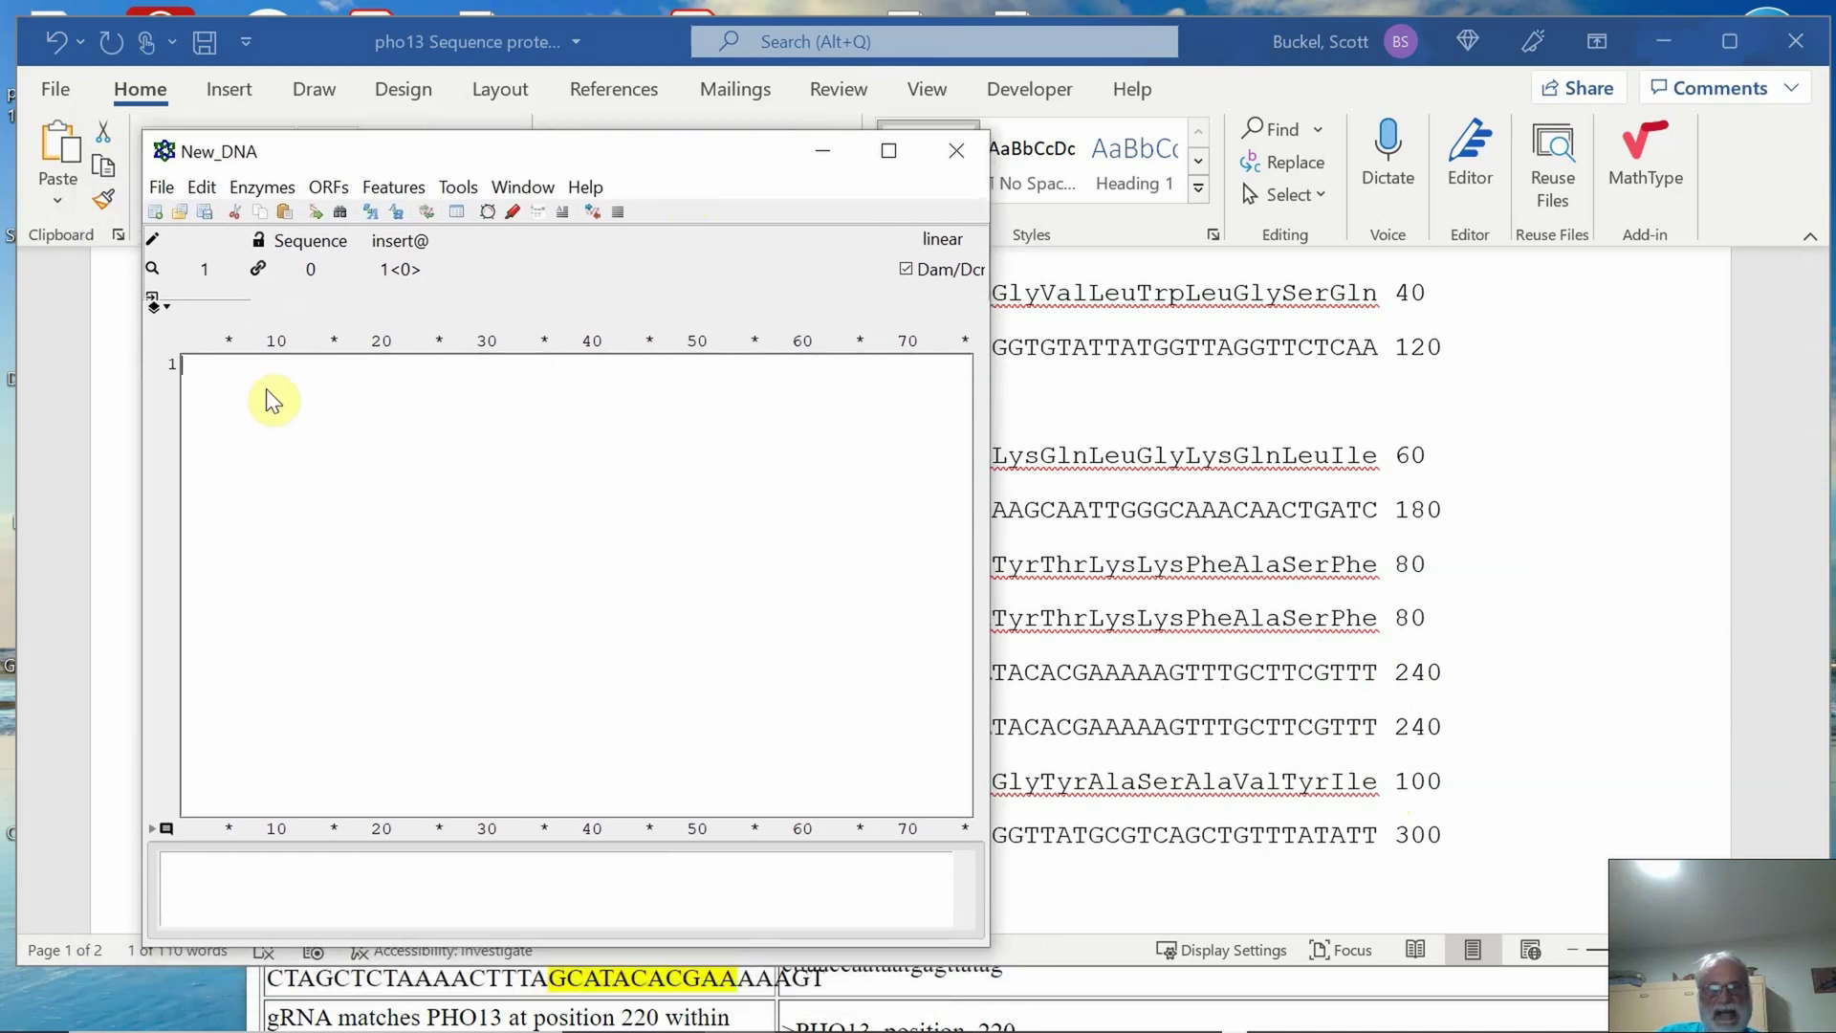
{"action": "key", "text": "ctrl+v"}
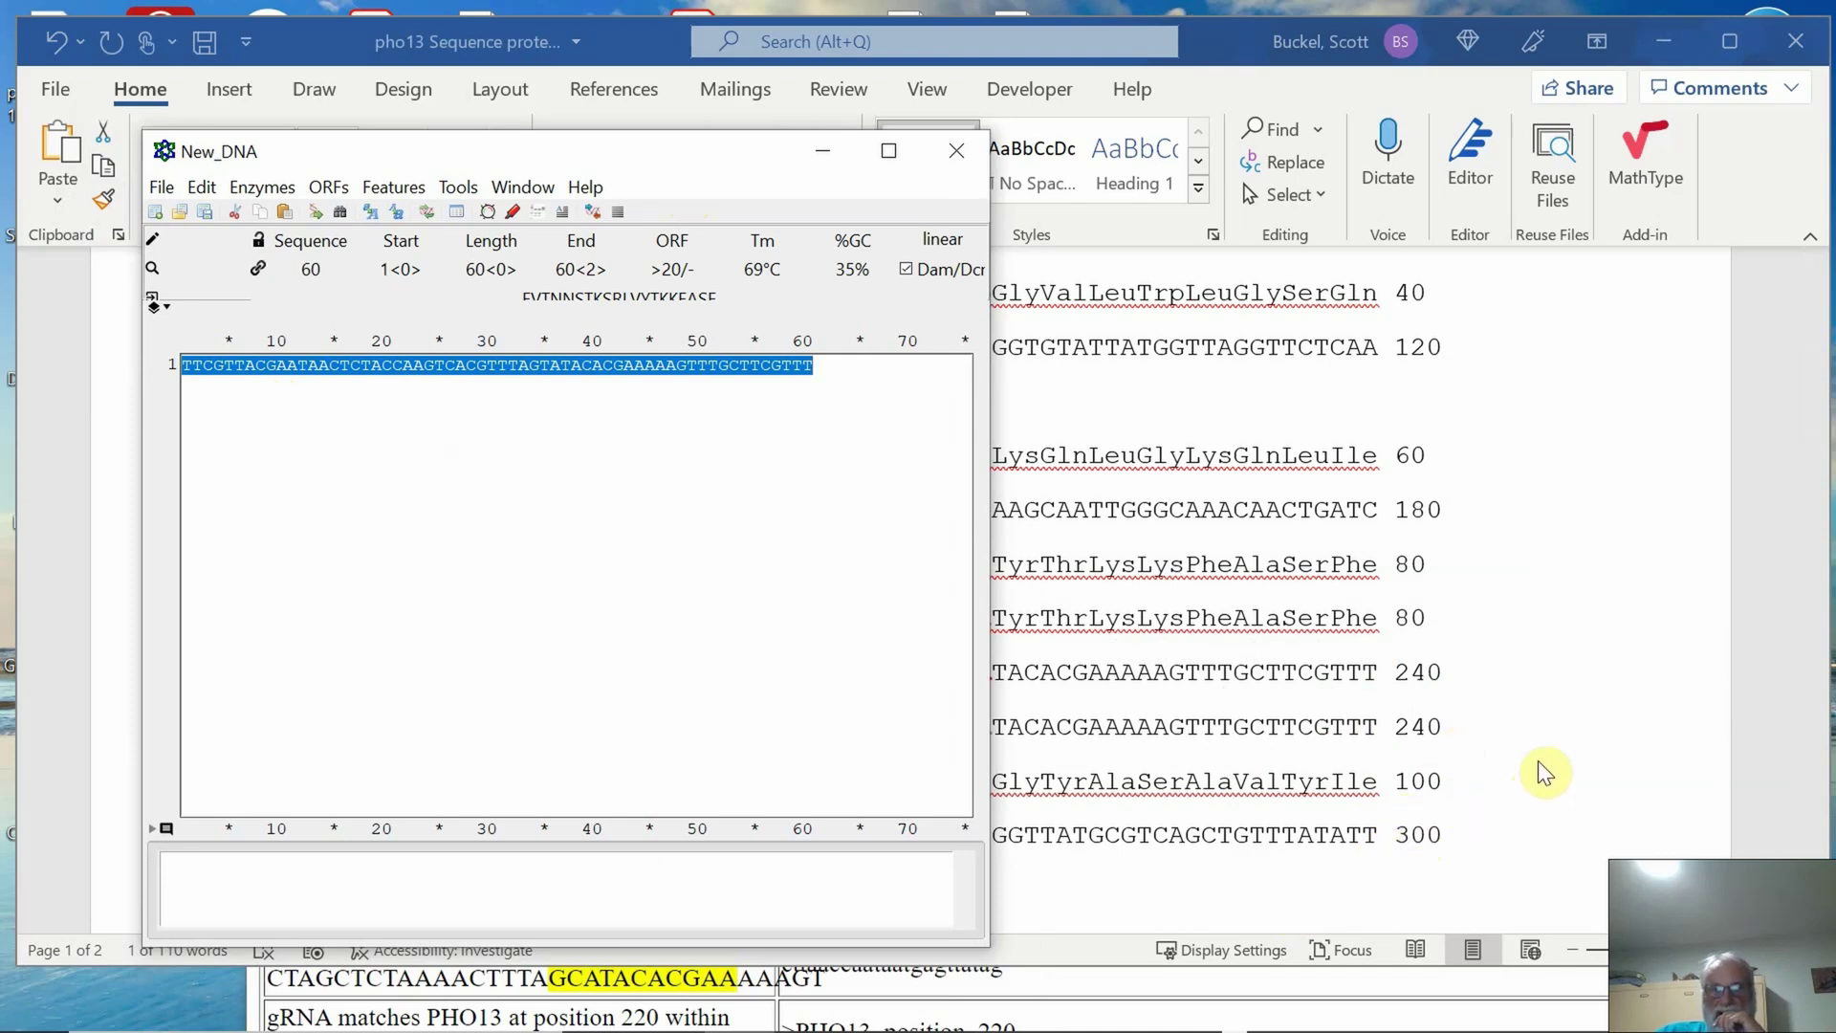
{"action": "key", "text": "alt+Tab"}
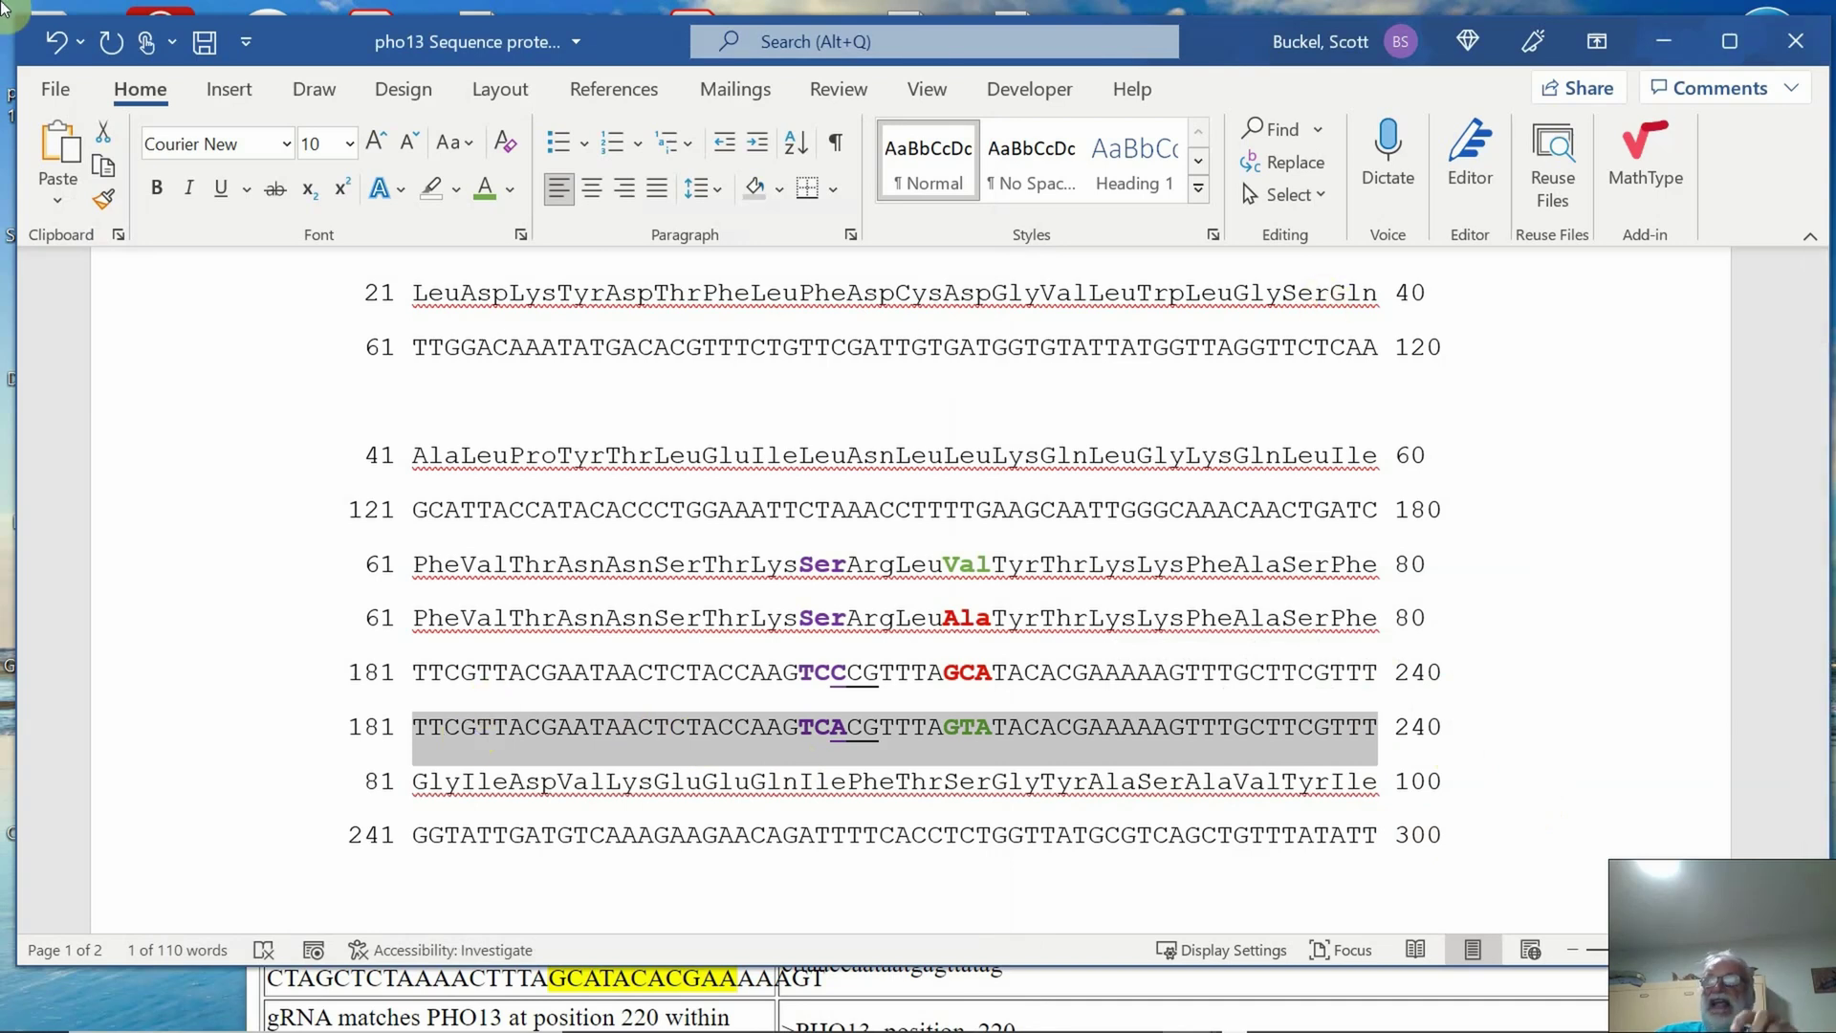
Replace the Repair Template example with the edited 60-base sequence, labelled 'Repair Template 1:'.
{"action": "key", "text": "alt+Tab"}
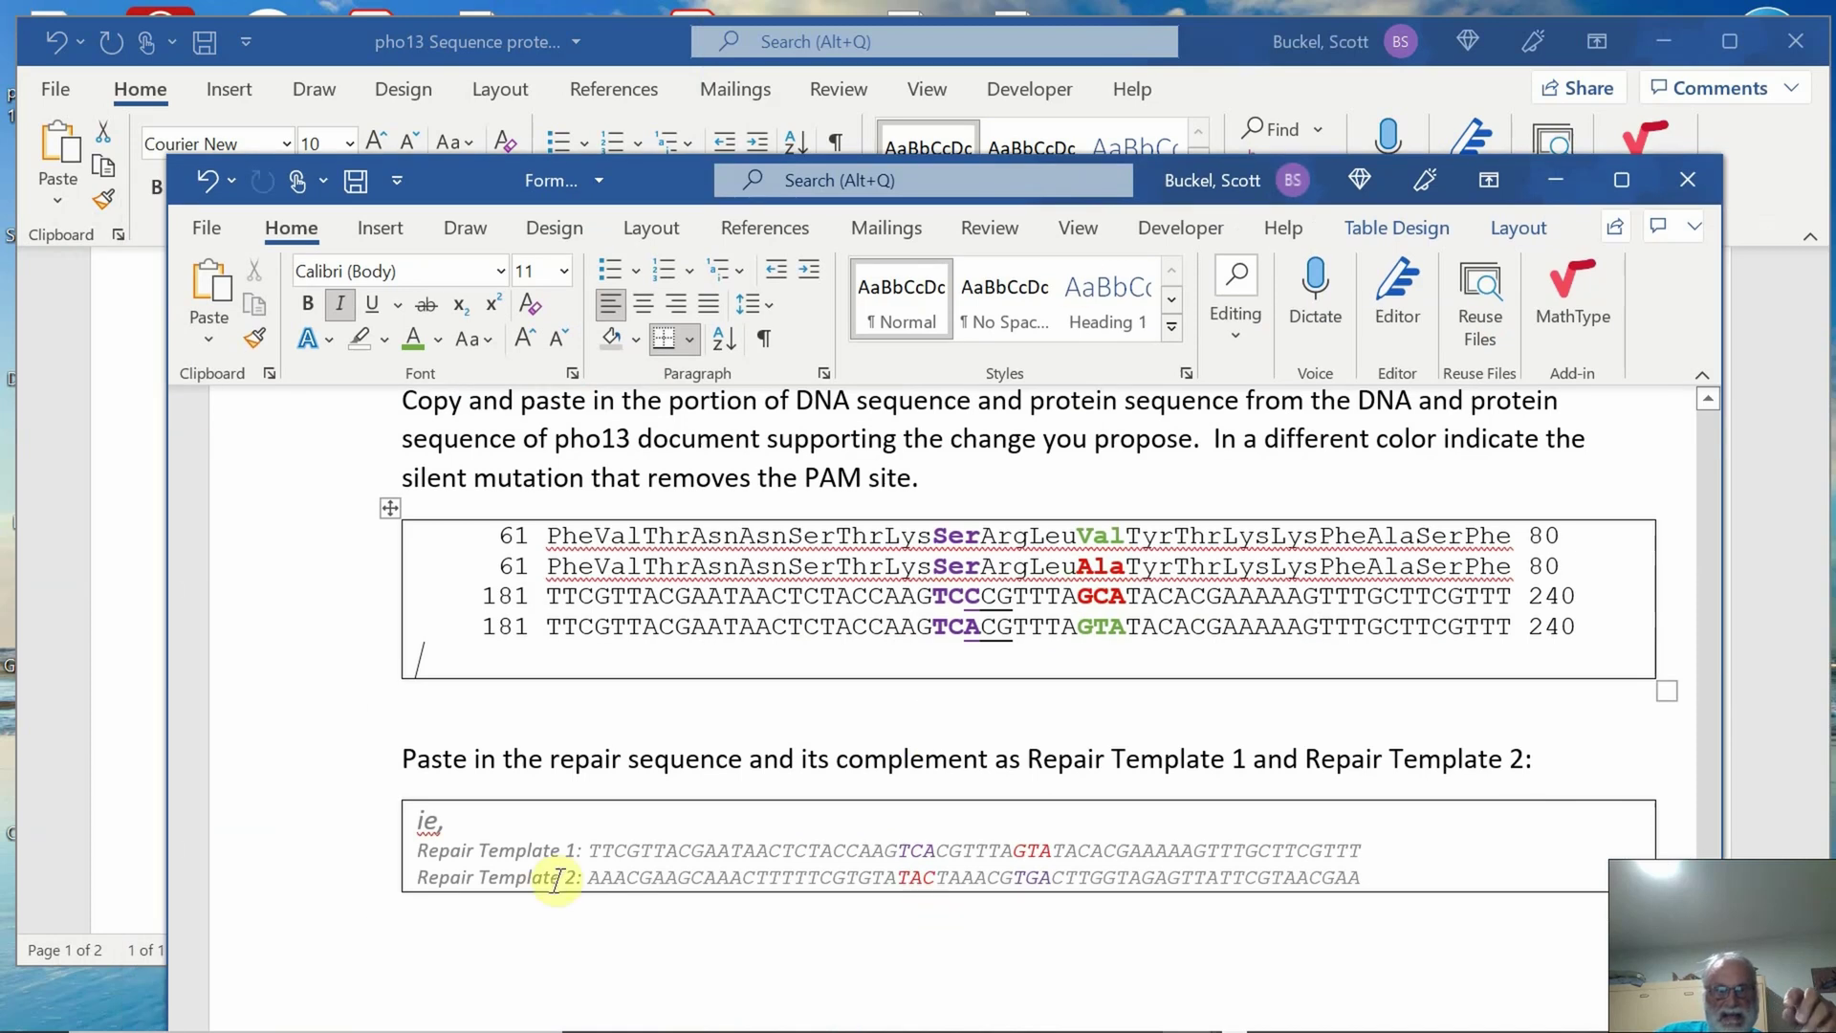
{"action": "left_click", "coordinate": [425, 878]}
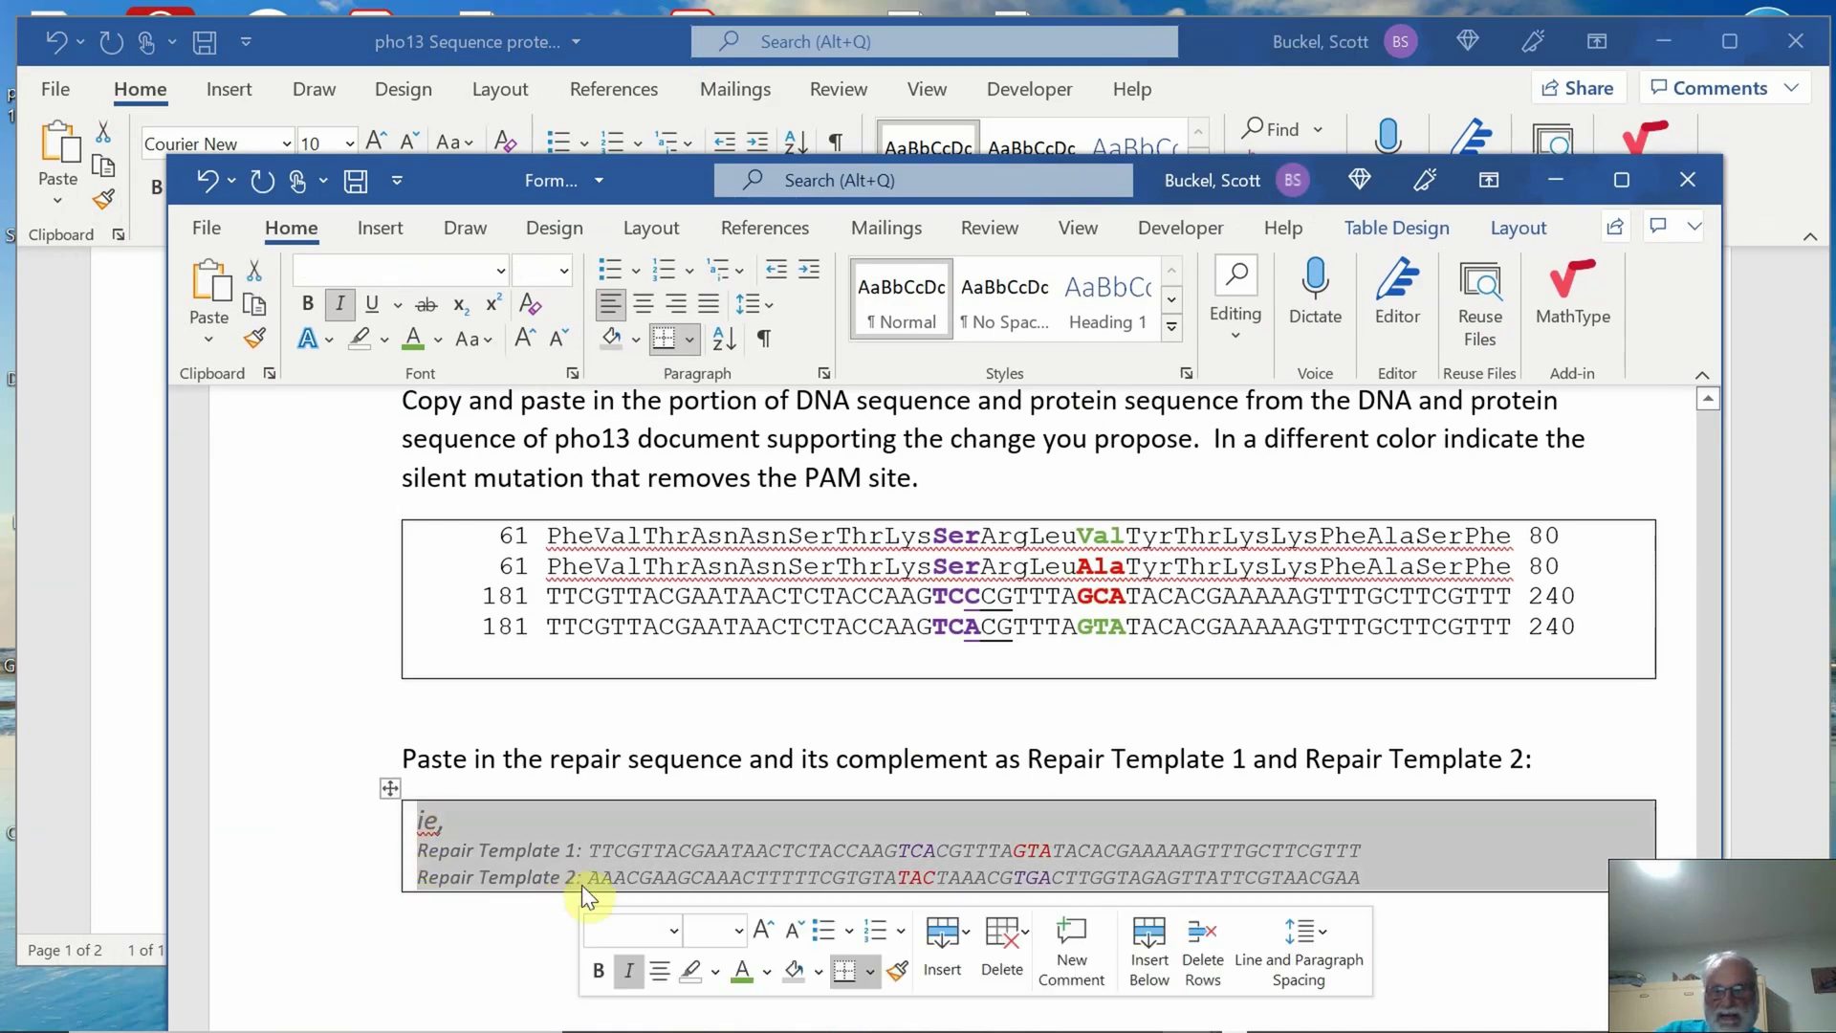
{"action": "key", "text": "Delete"}
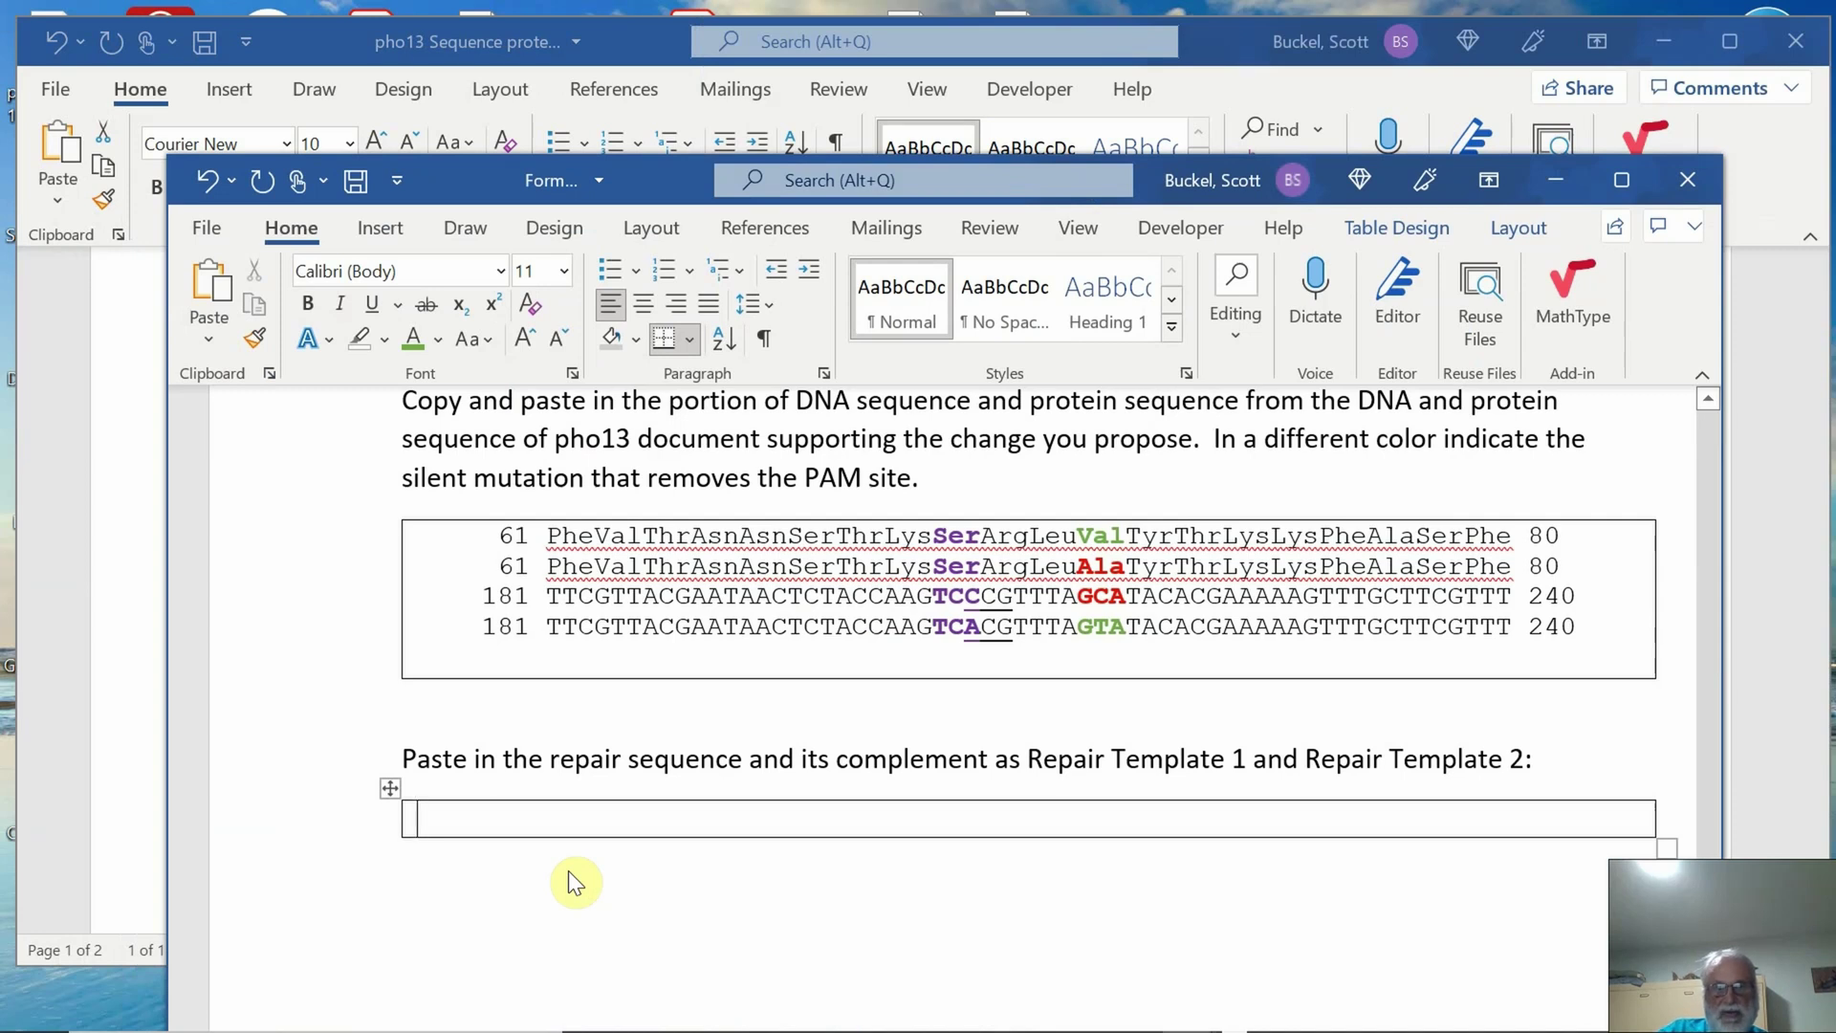
{"action": "type", "text": "TTCGTTACGAATAACTCTACCAAGTCACGTTTAGTATACACGAAAAAGTTTGCTTCGTTT"}
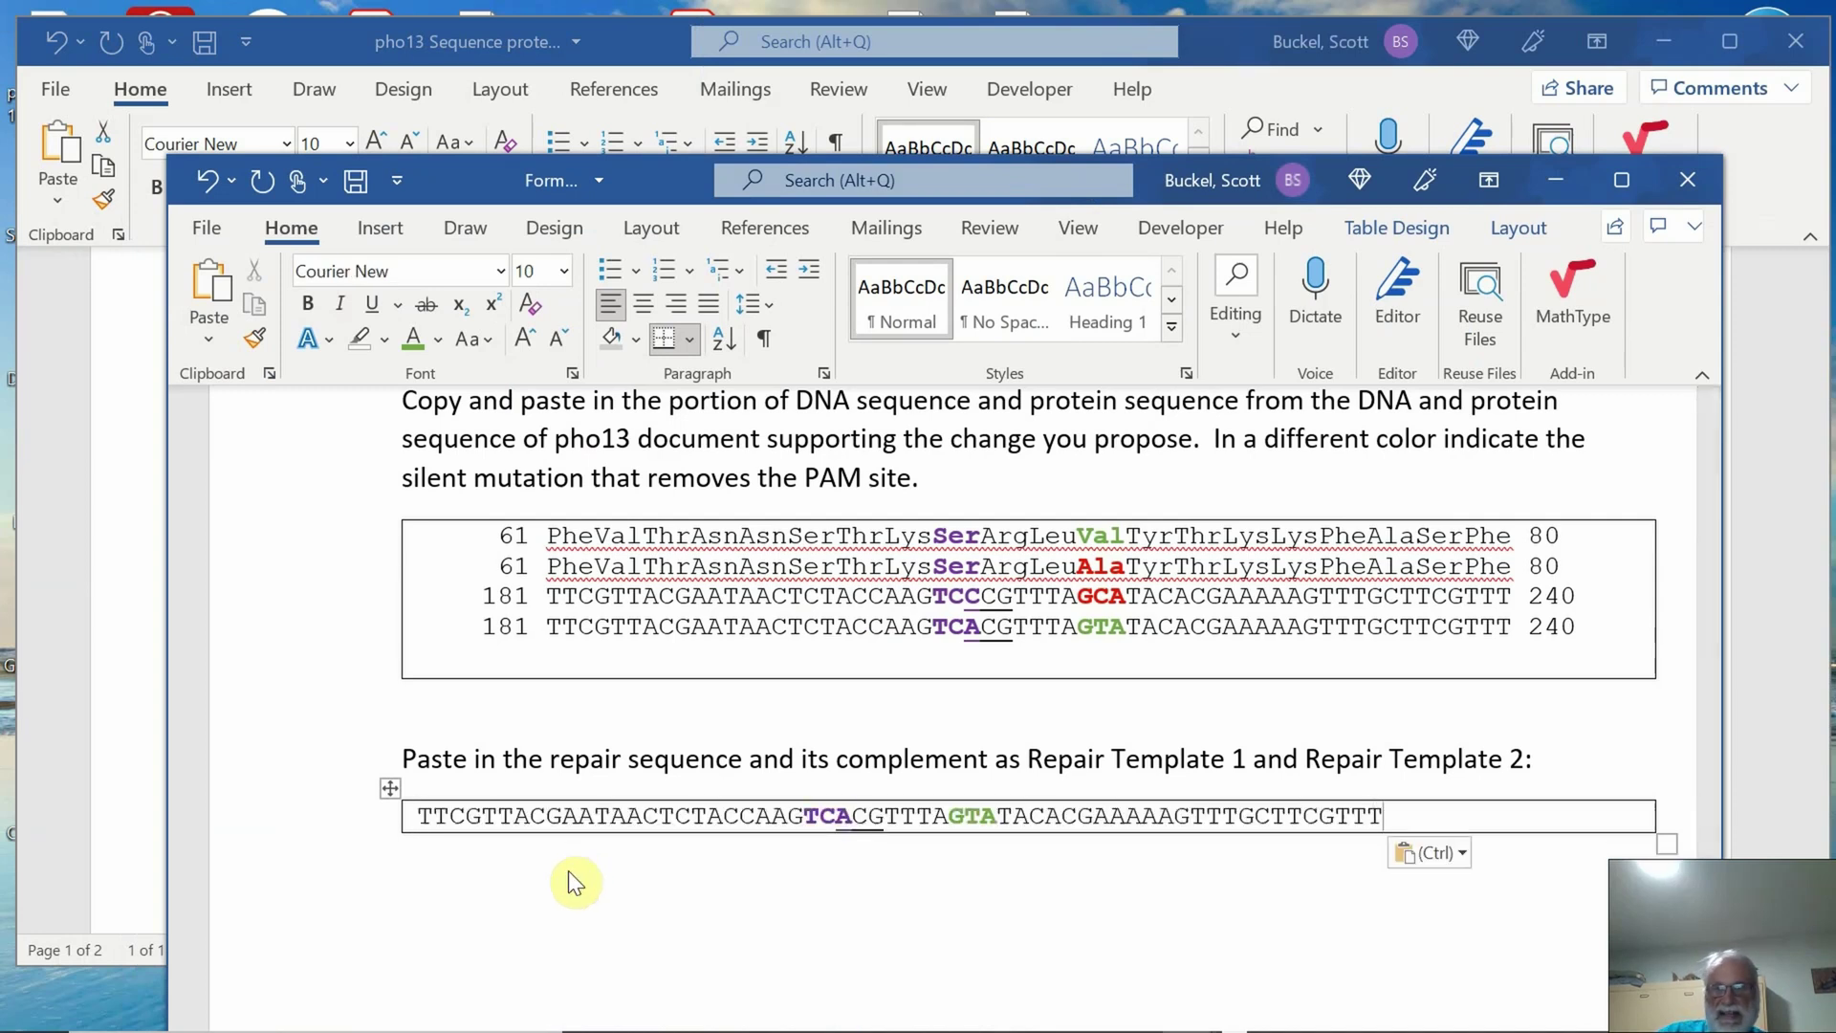
{"action": "left_click", "coordinate": [427, 815]}
{"action": "type", "text": "Repair "}
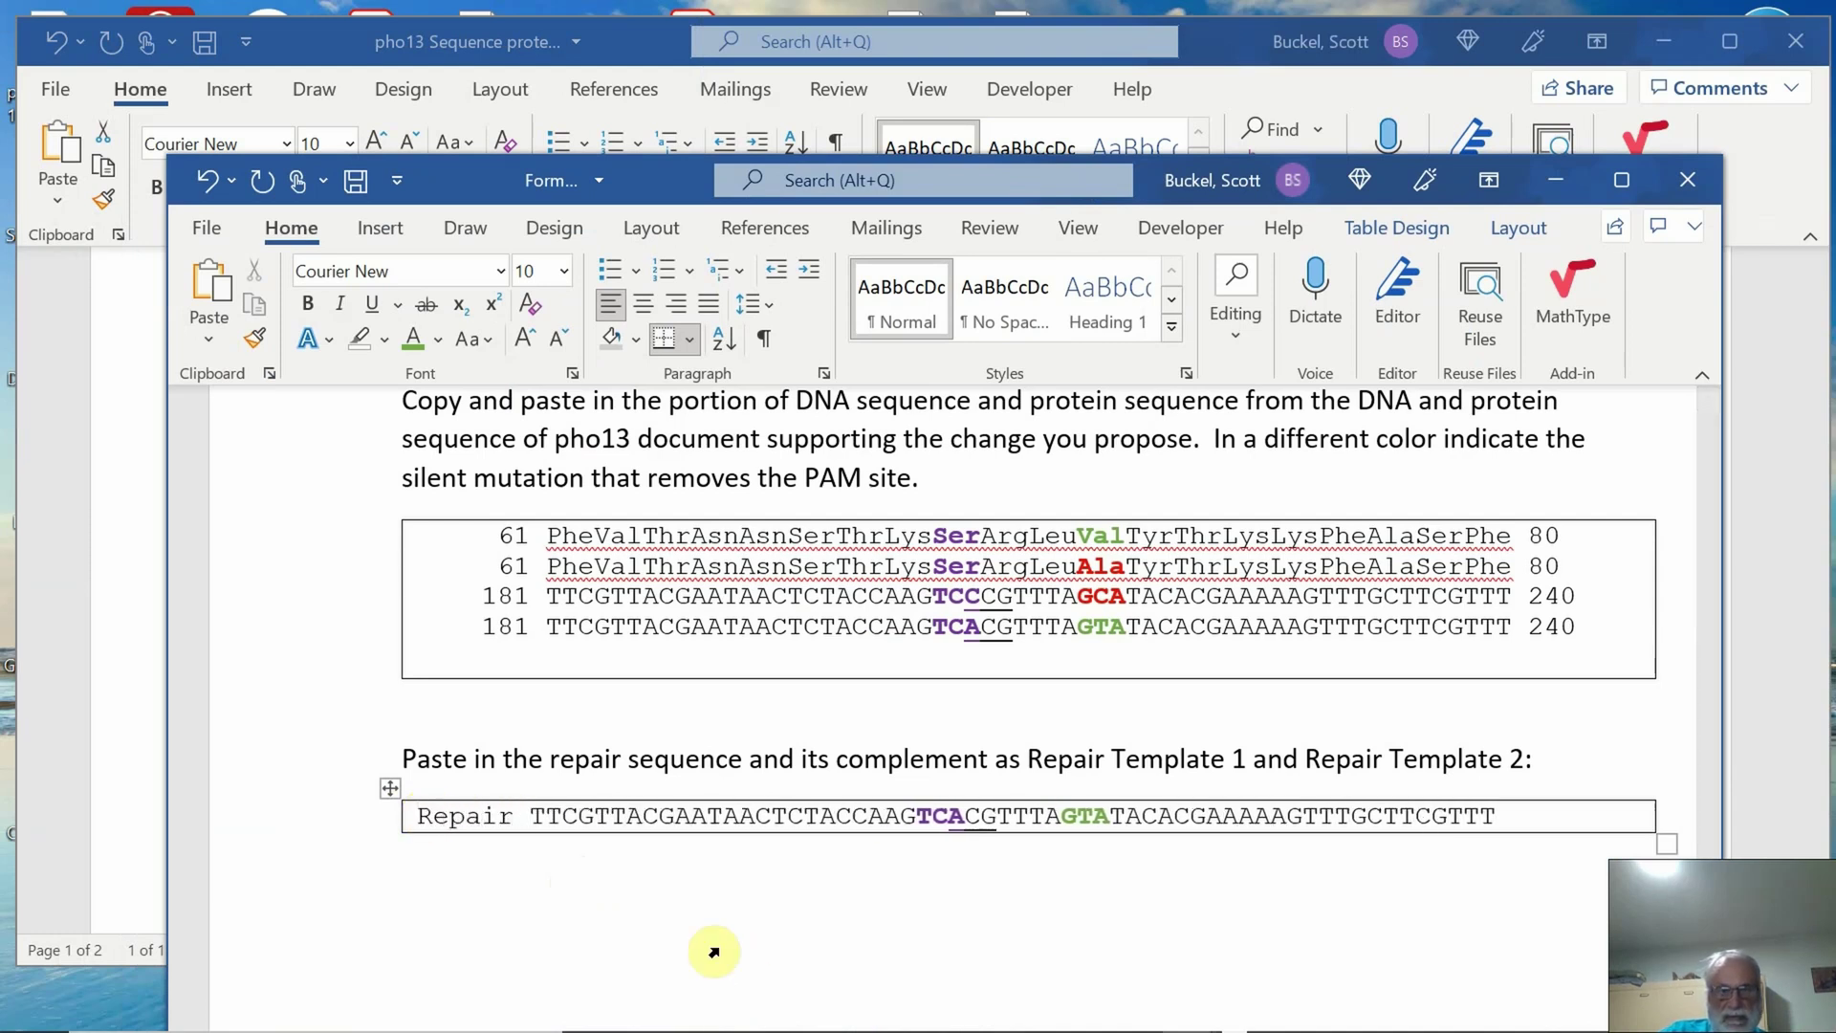
{"action": "type", "text": "Template "}
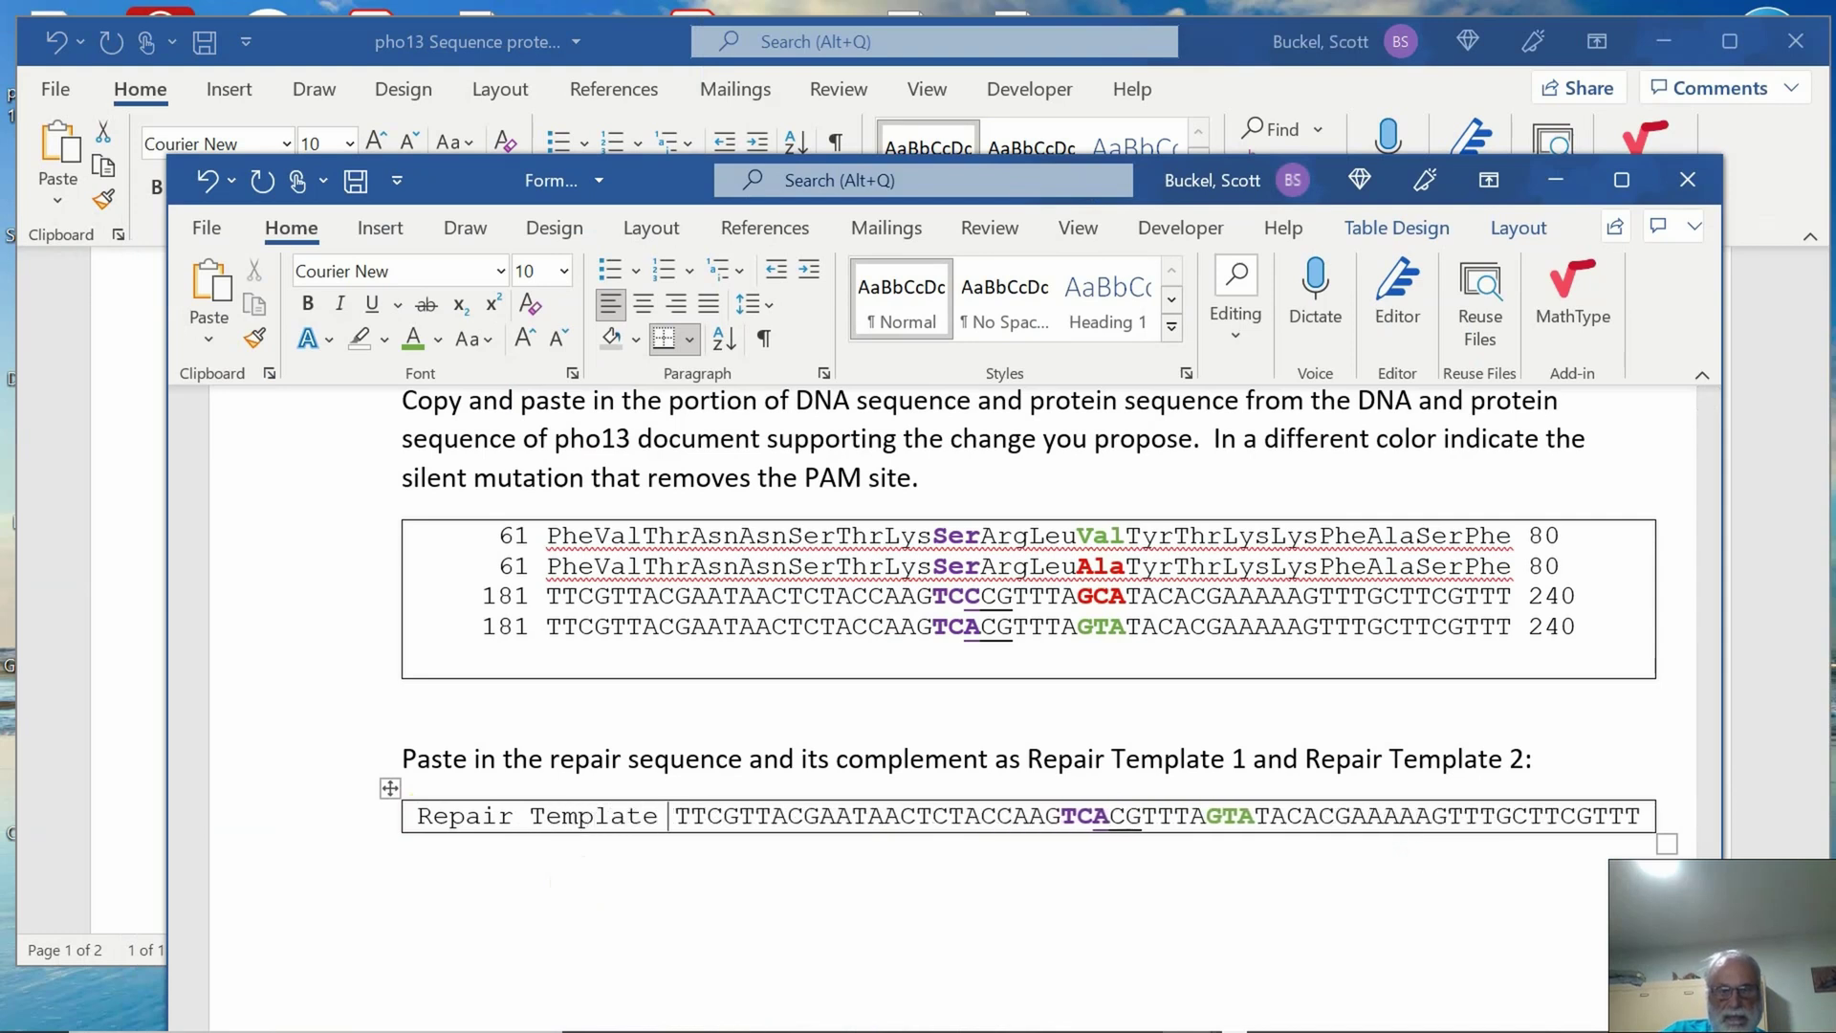
{"action": "type", "text": "1:"}
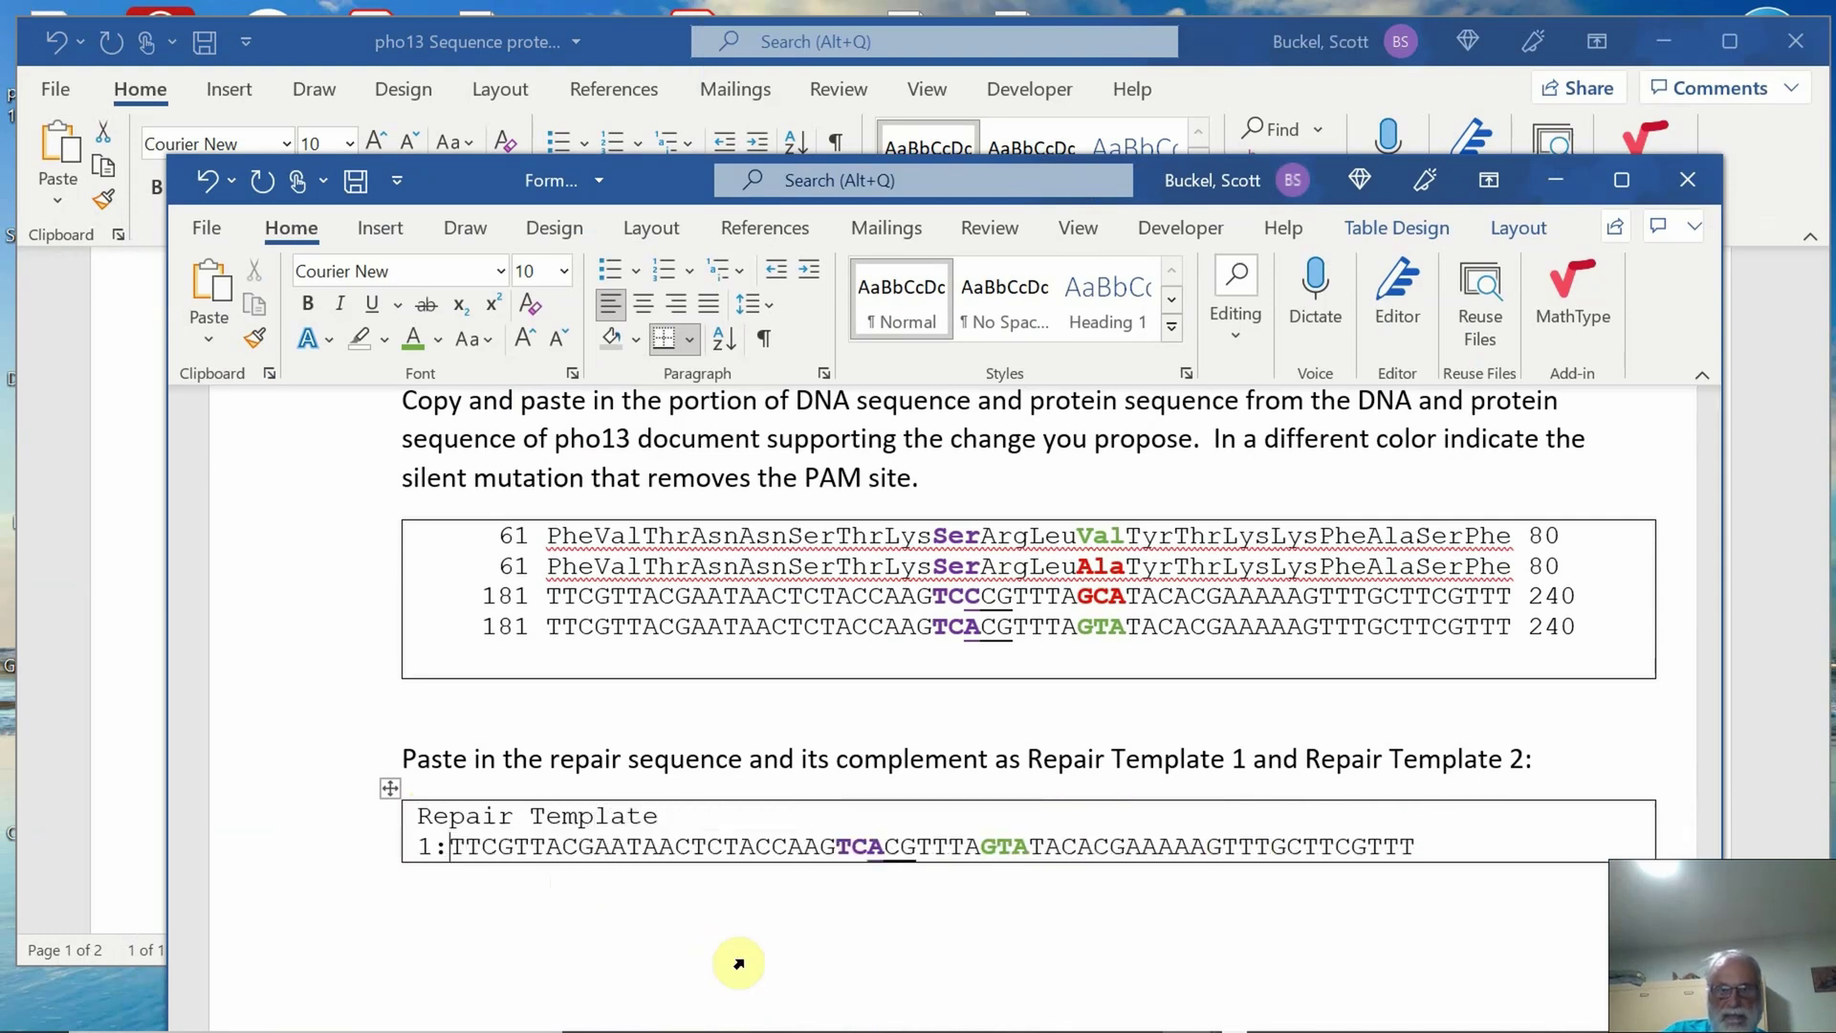
{"action": "key", "text": "Return"}
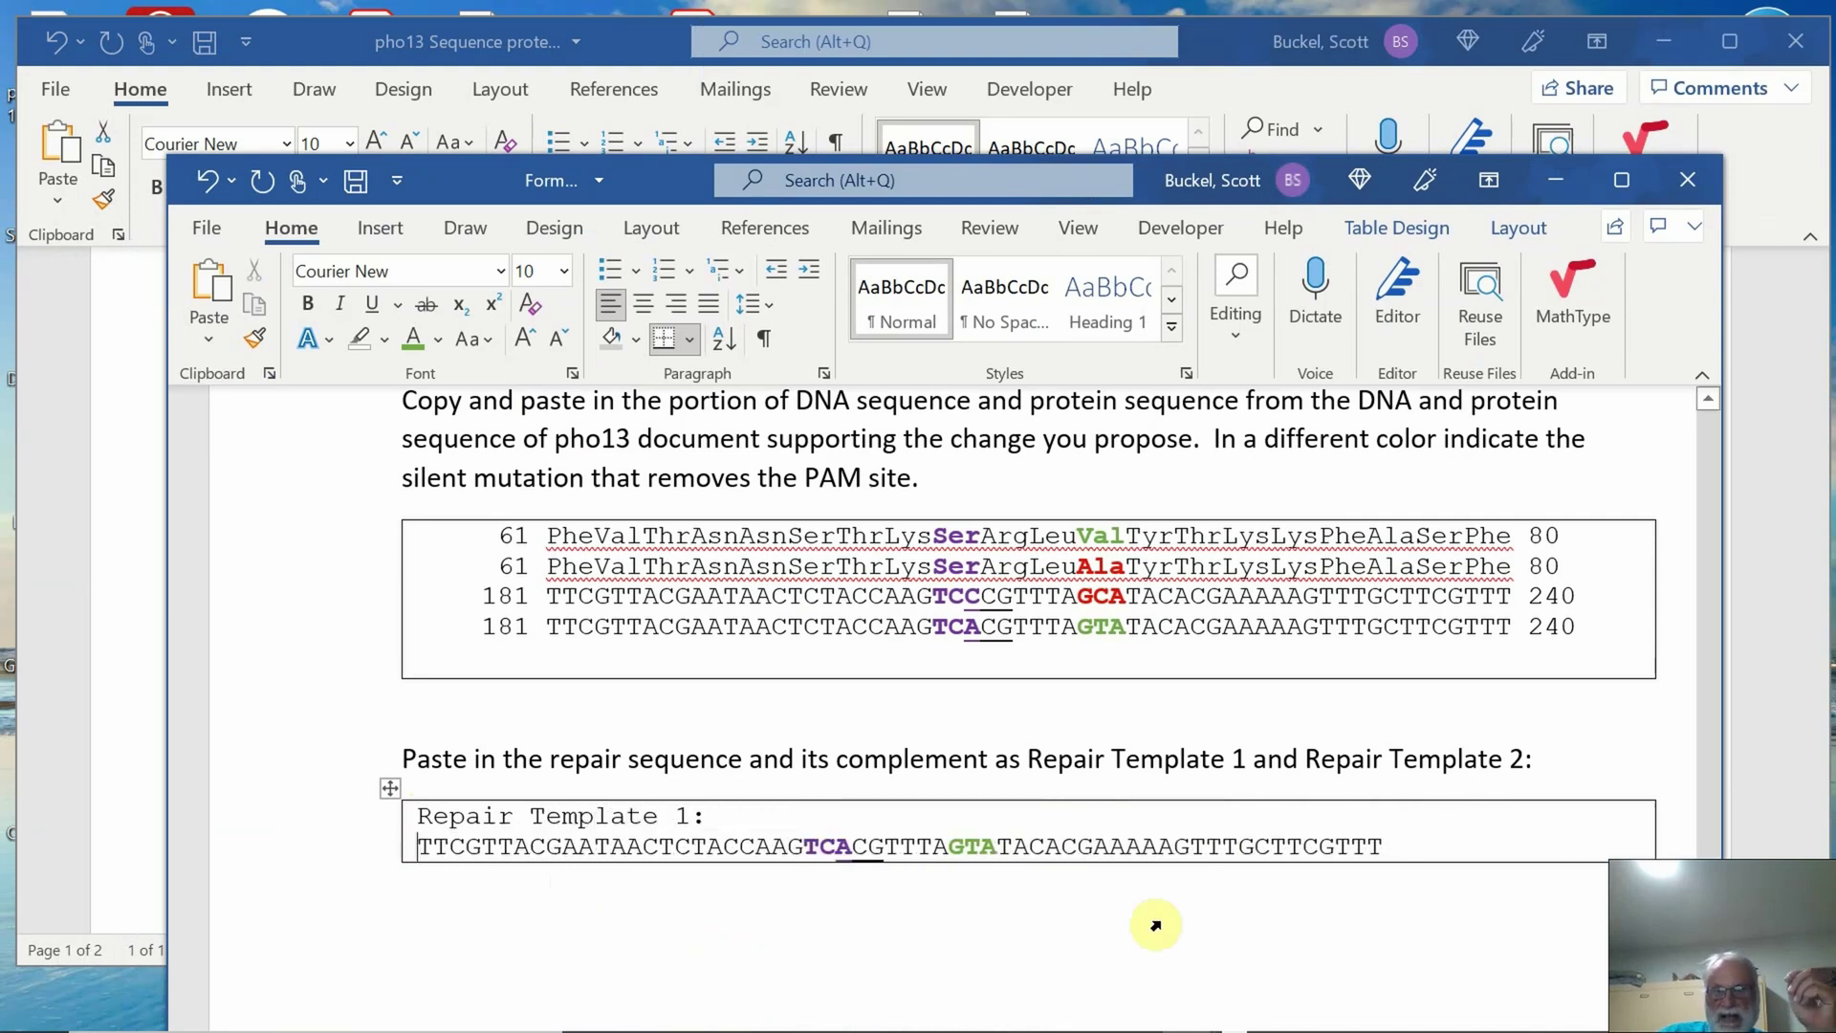
Add a 'Repair Template 2:' line below and select the Template 1 sequence.
{"action": "left_click", "coordinate": [1400, 843]}
{"action": "key", "text": "Return"}
{"action": "key", "text": "Return"}
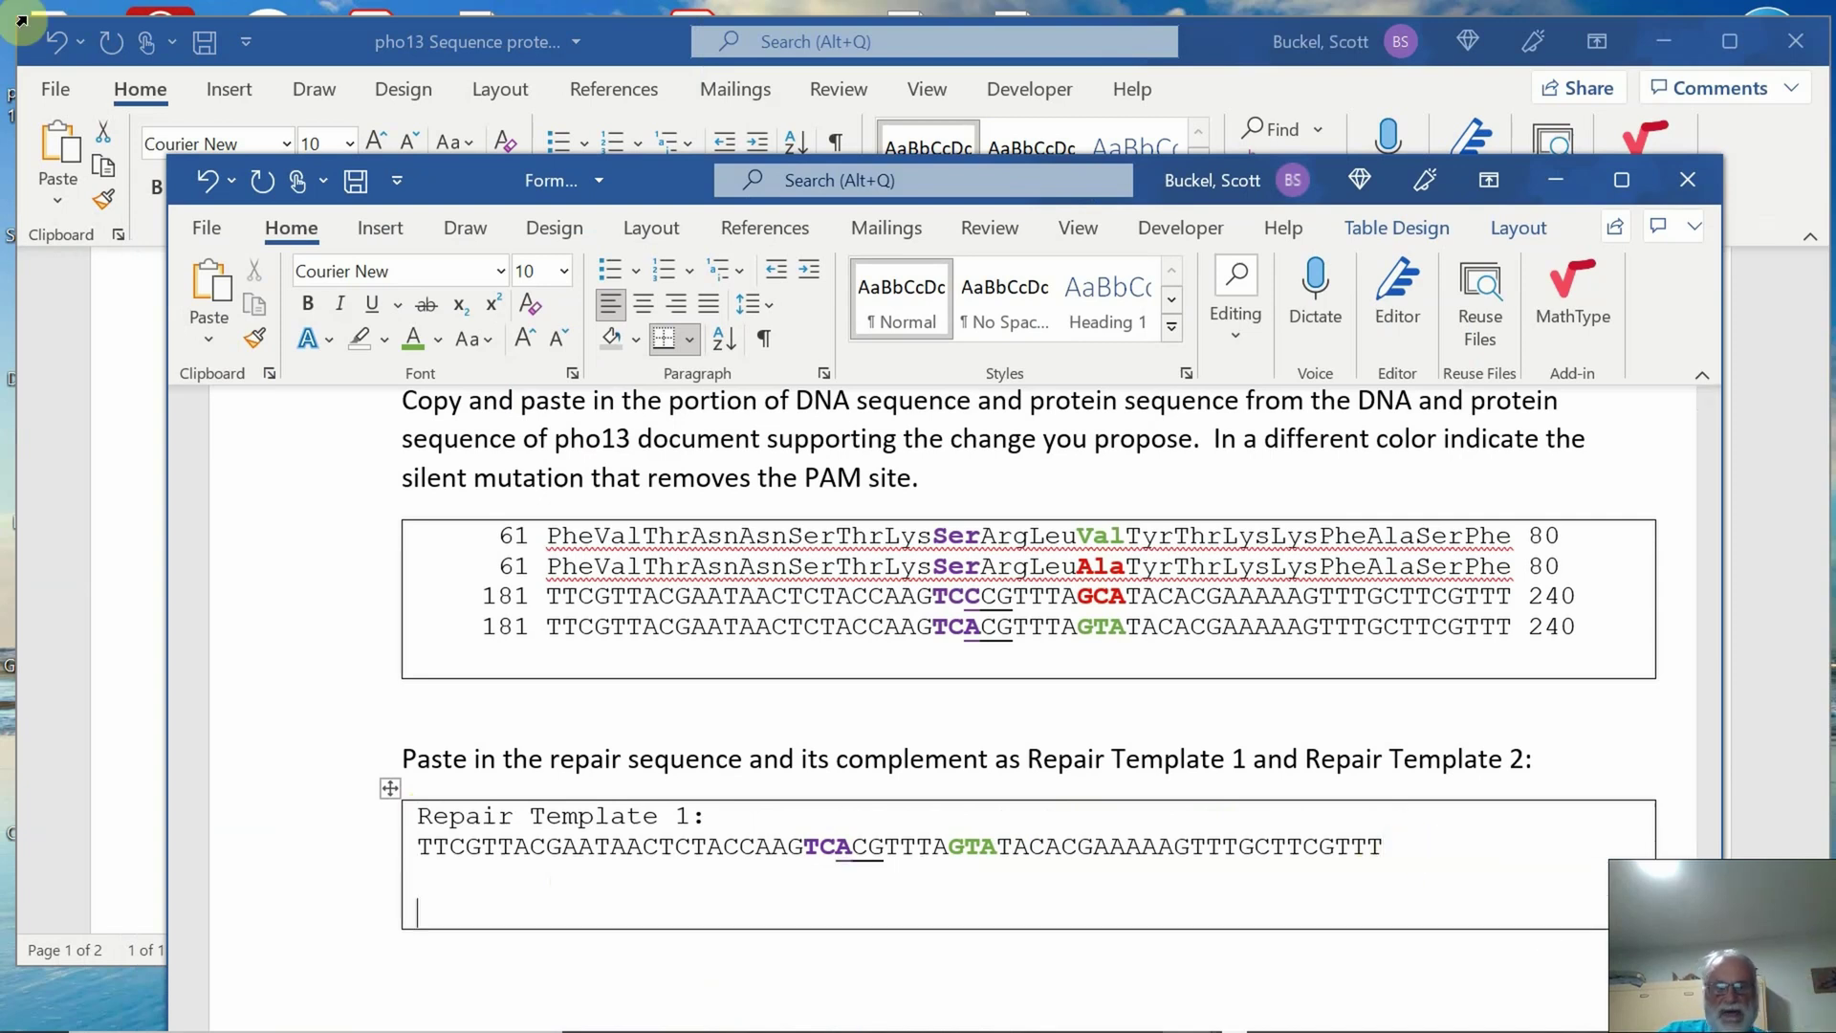
{"action": "type", "text": "Repair "}
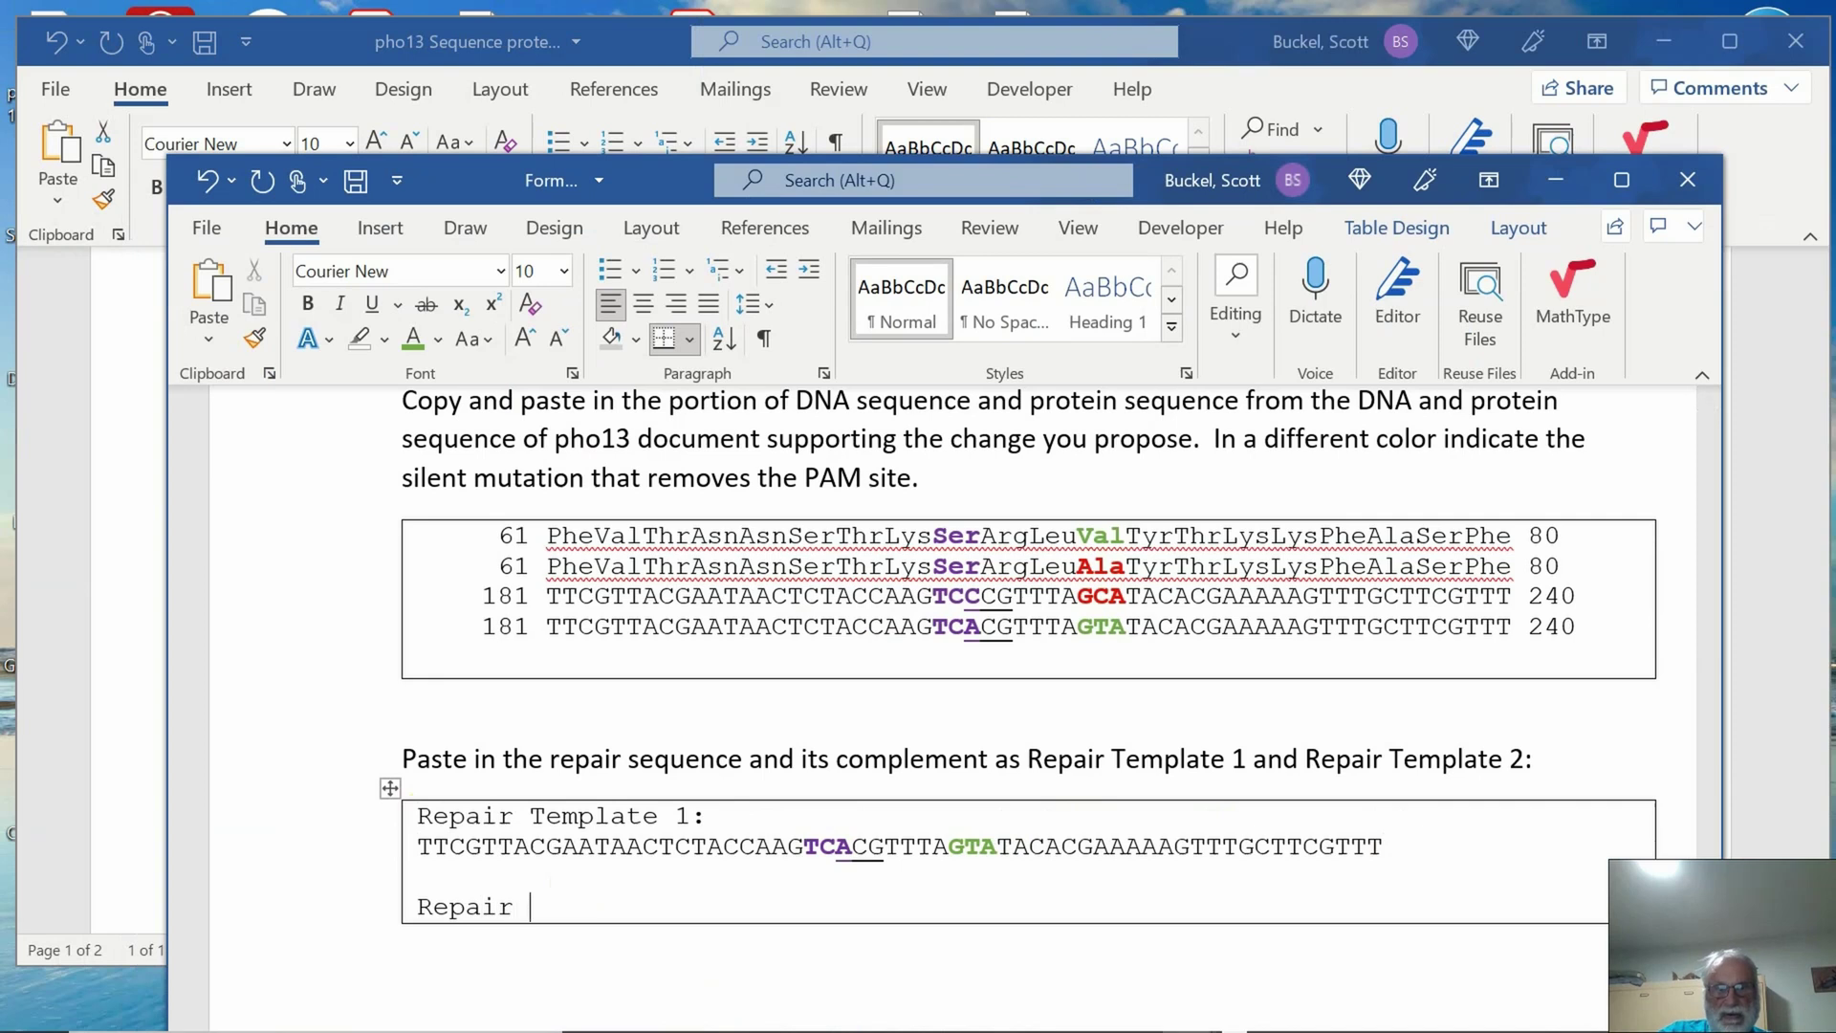
{"action": "type", "text": "Templa"}
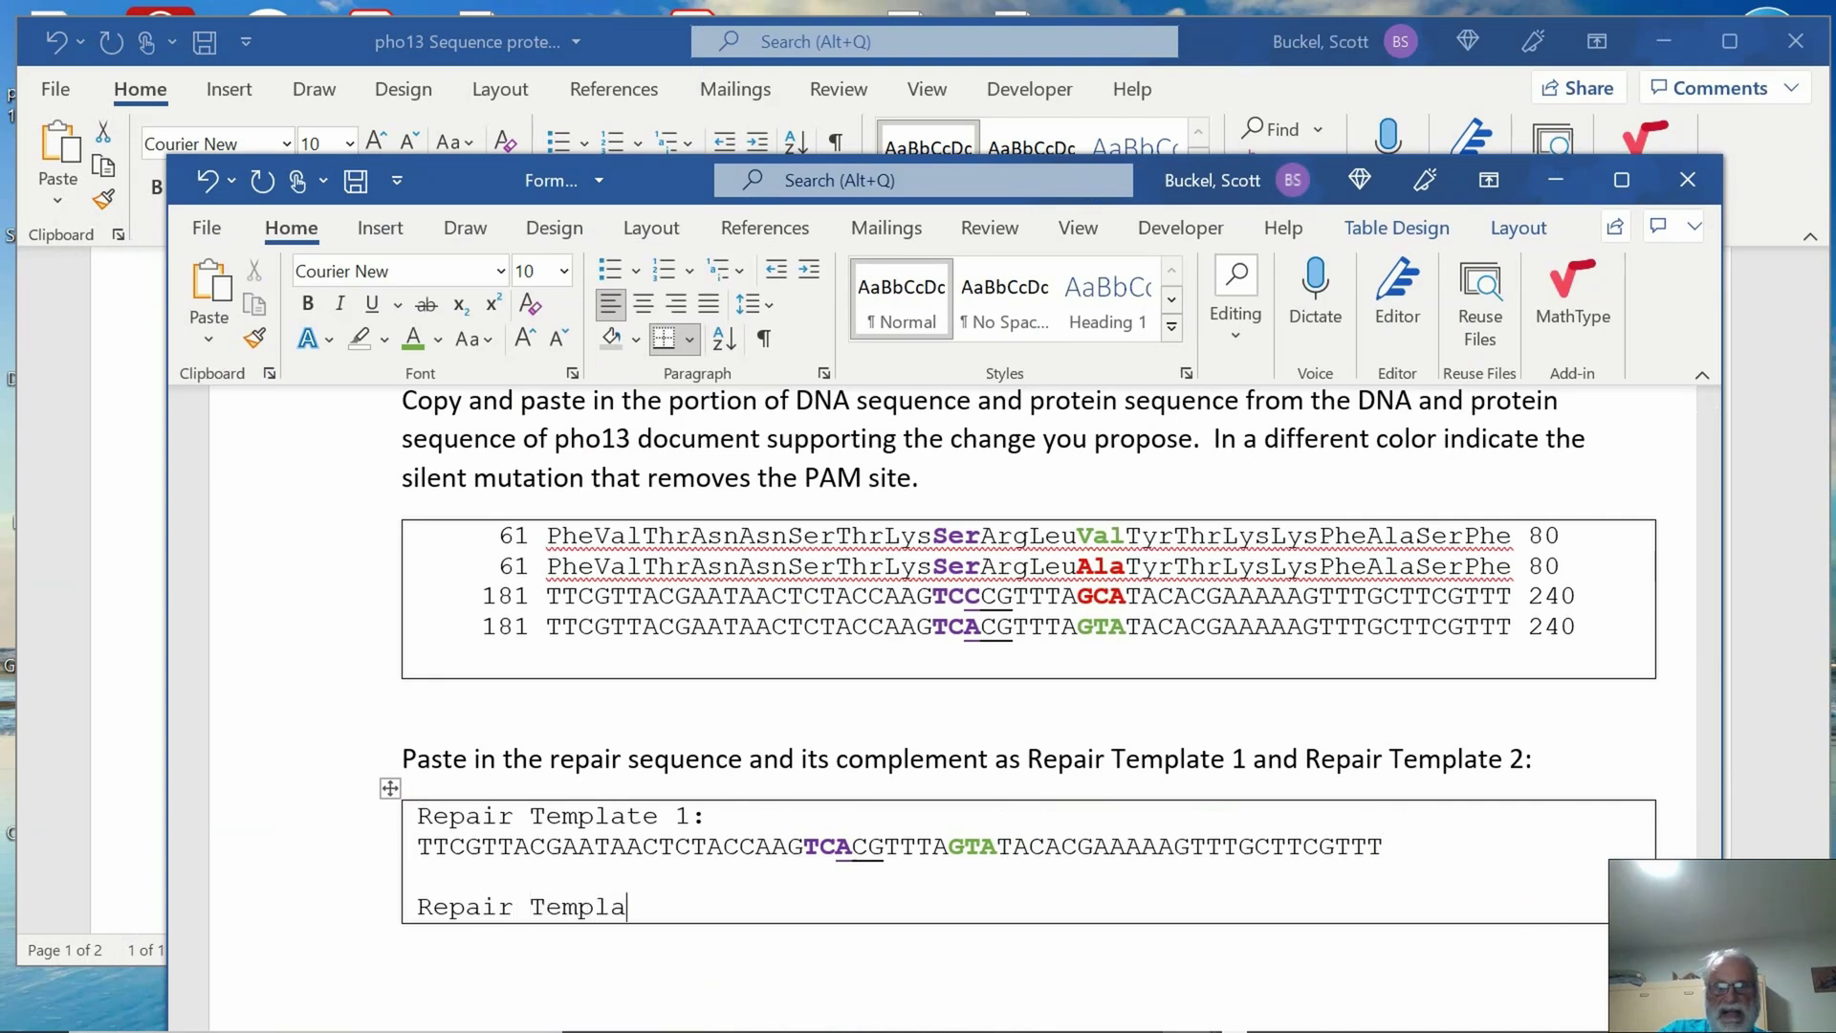
{"action": "type", "text": "te 2:"}
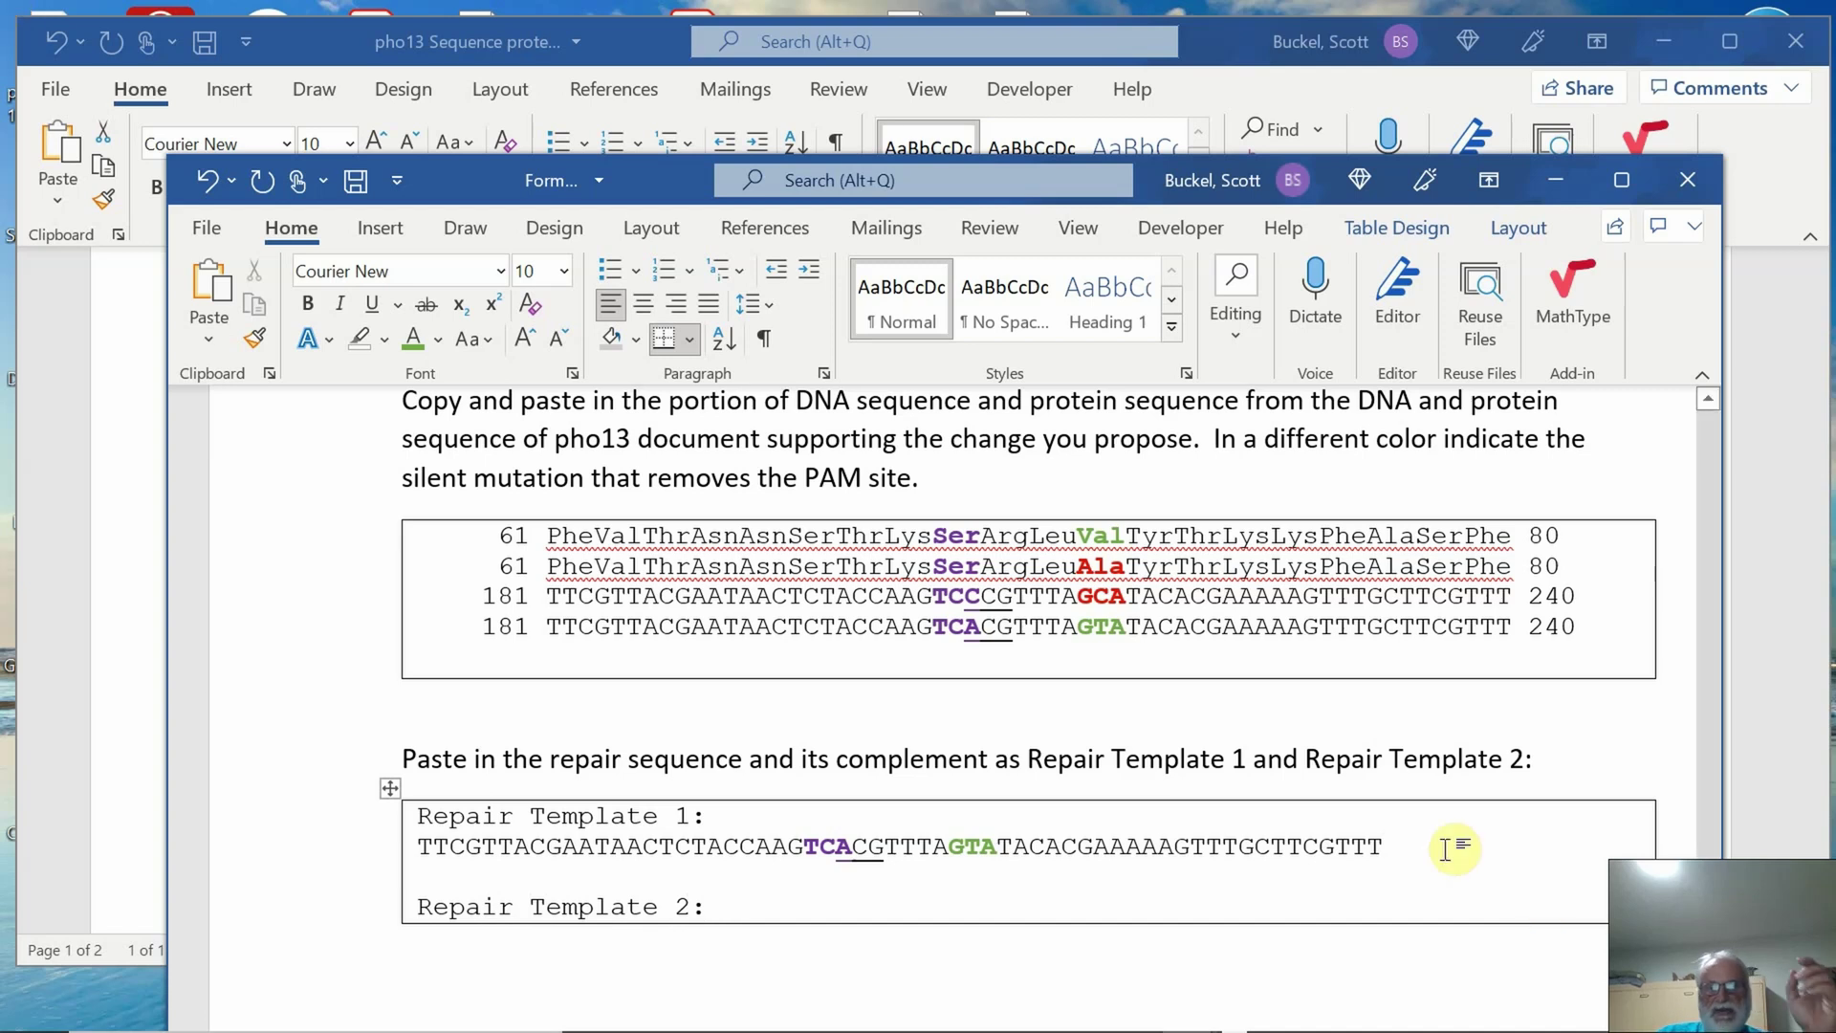
{"action": "left_click_drag", "start_coordinate": [1384, 847], "coordinate": [404, 850]}
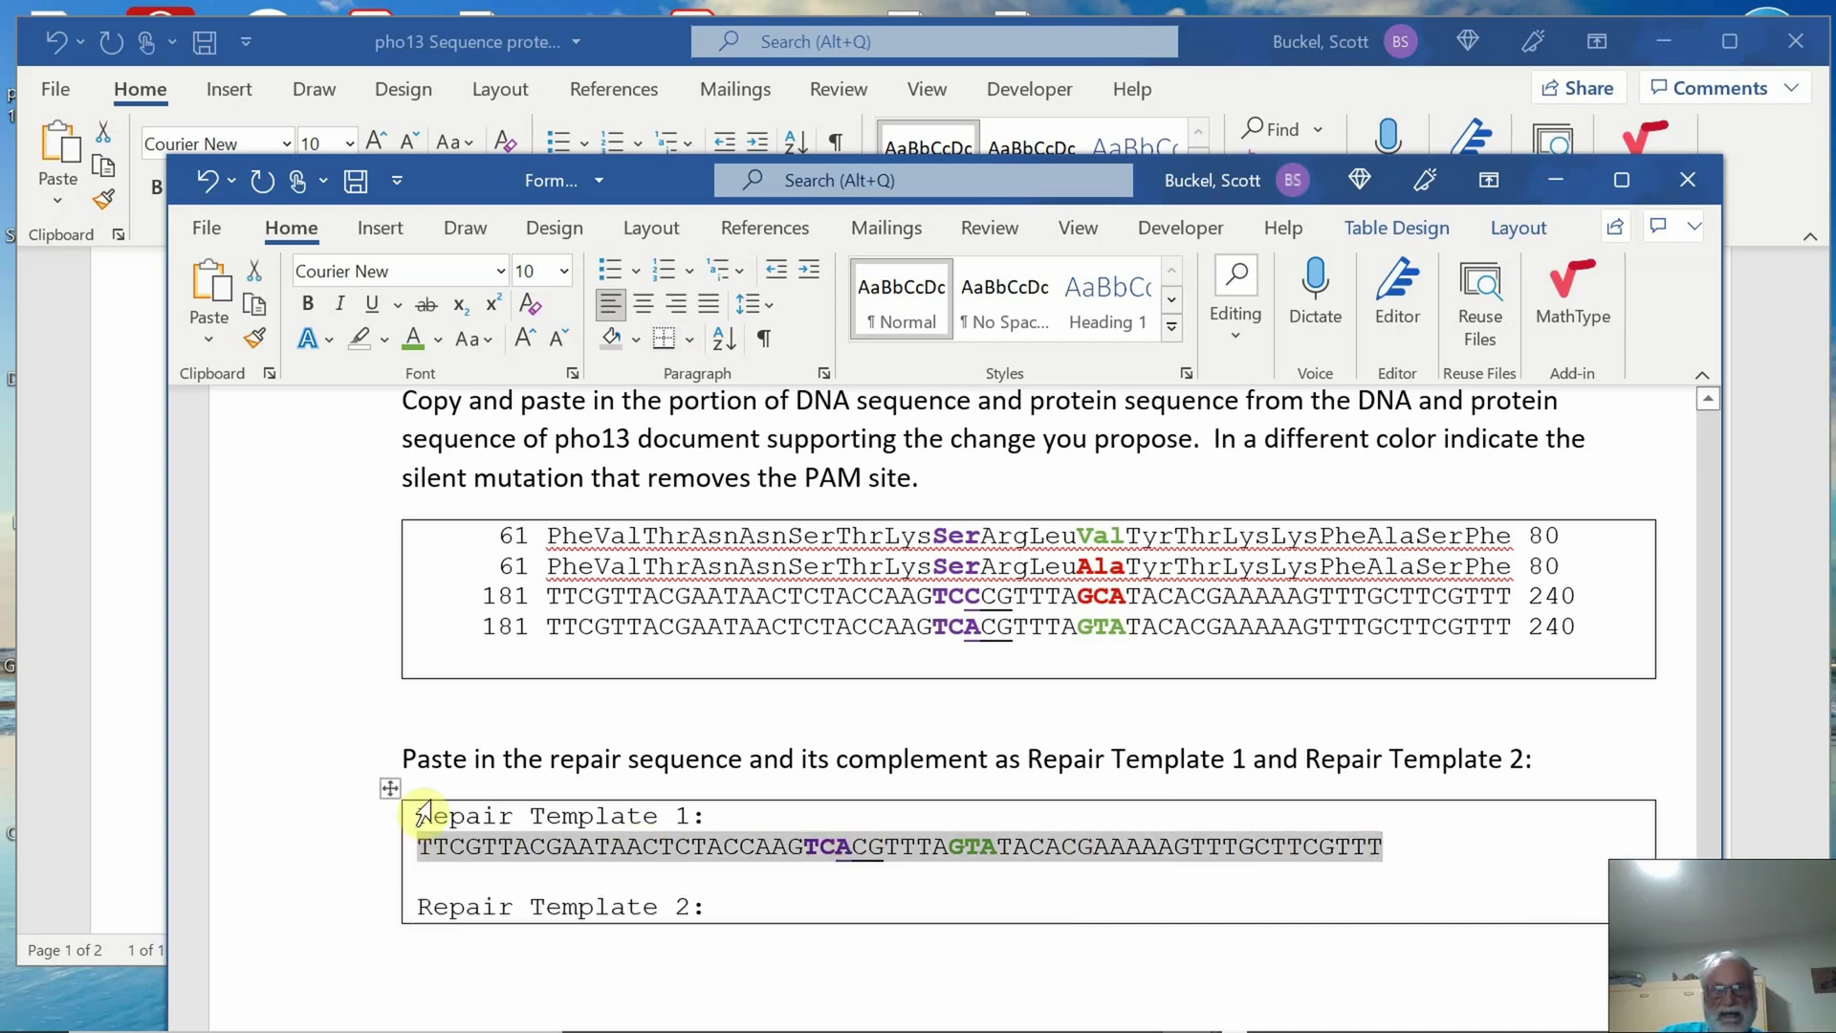
Reverse-complement the New_DNA sequence in ApE using Edit > Reverse-Complement.
{"action": "left_click", "coordinate": [124, 632]}
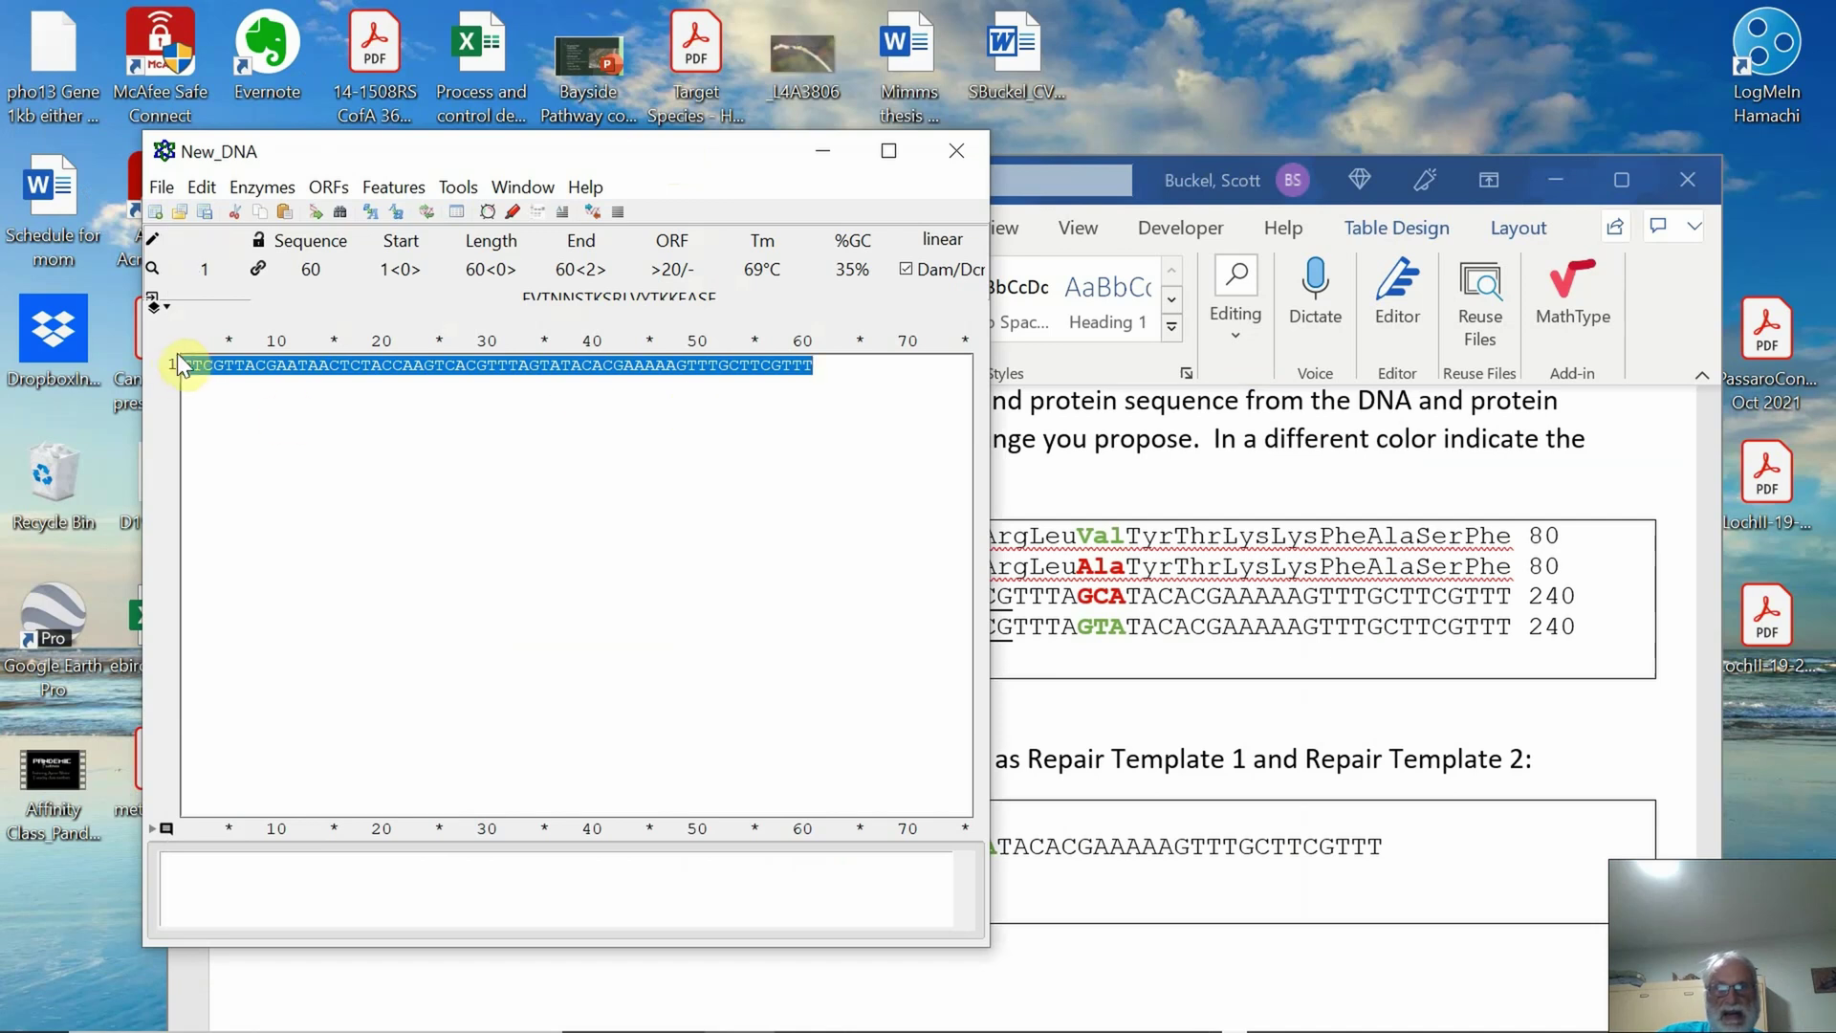
{"action": "left_click", "coordinate": [203, 187]}
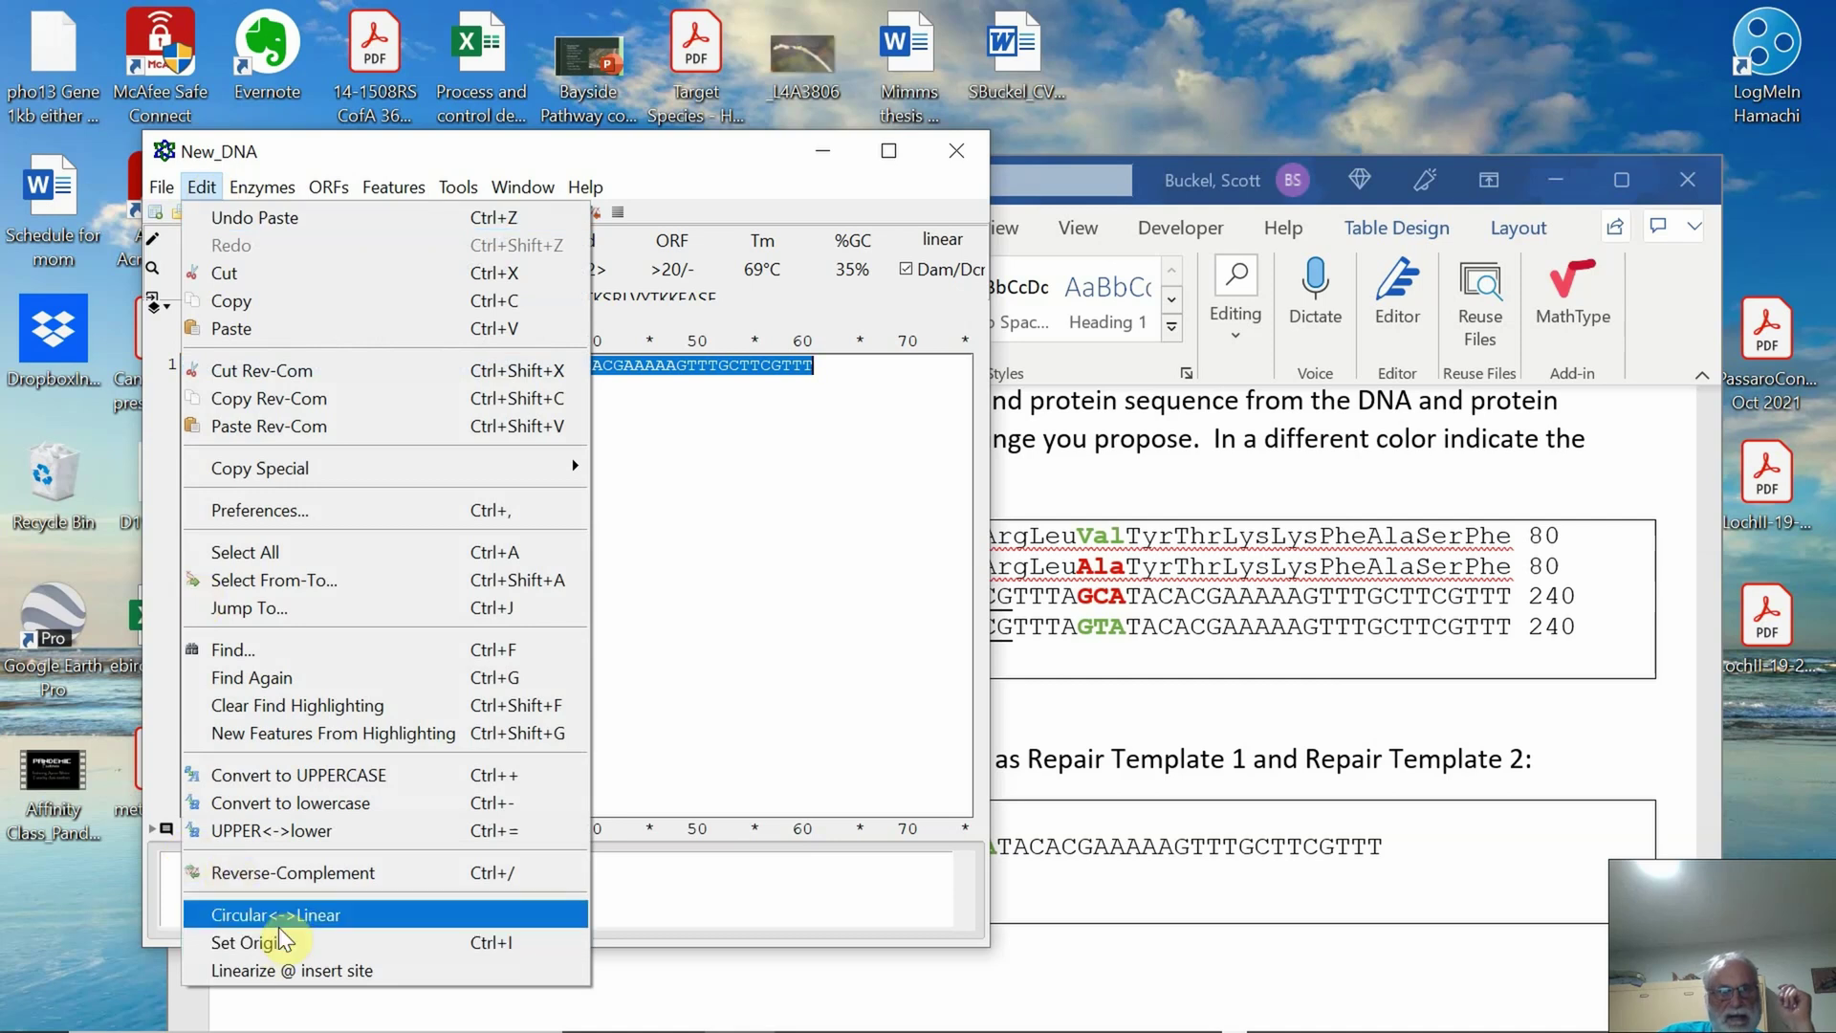
{"action": "left_click", "coordinate": [329, 872]}
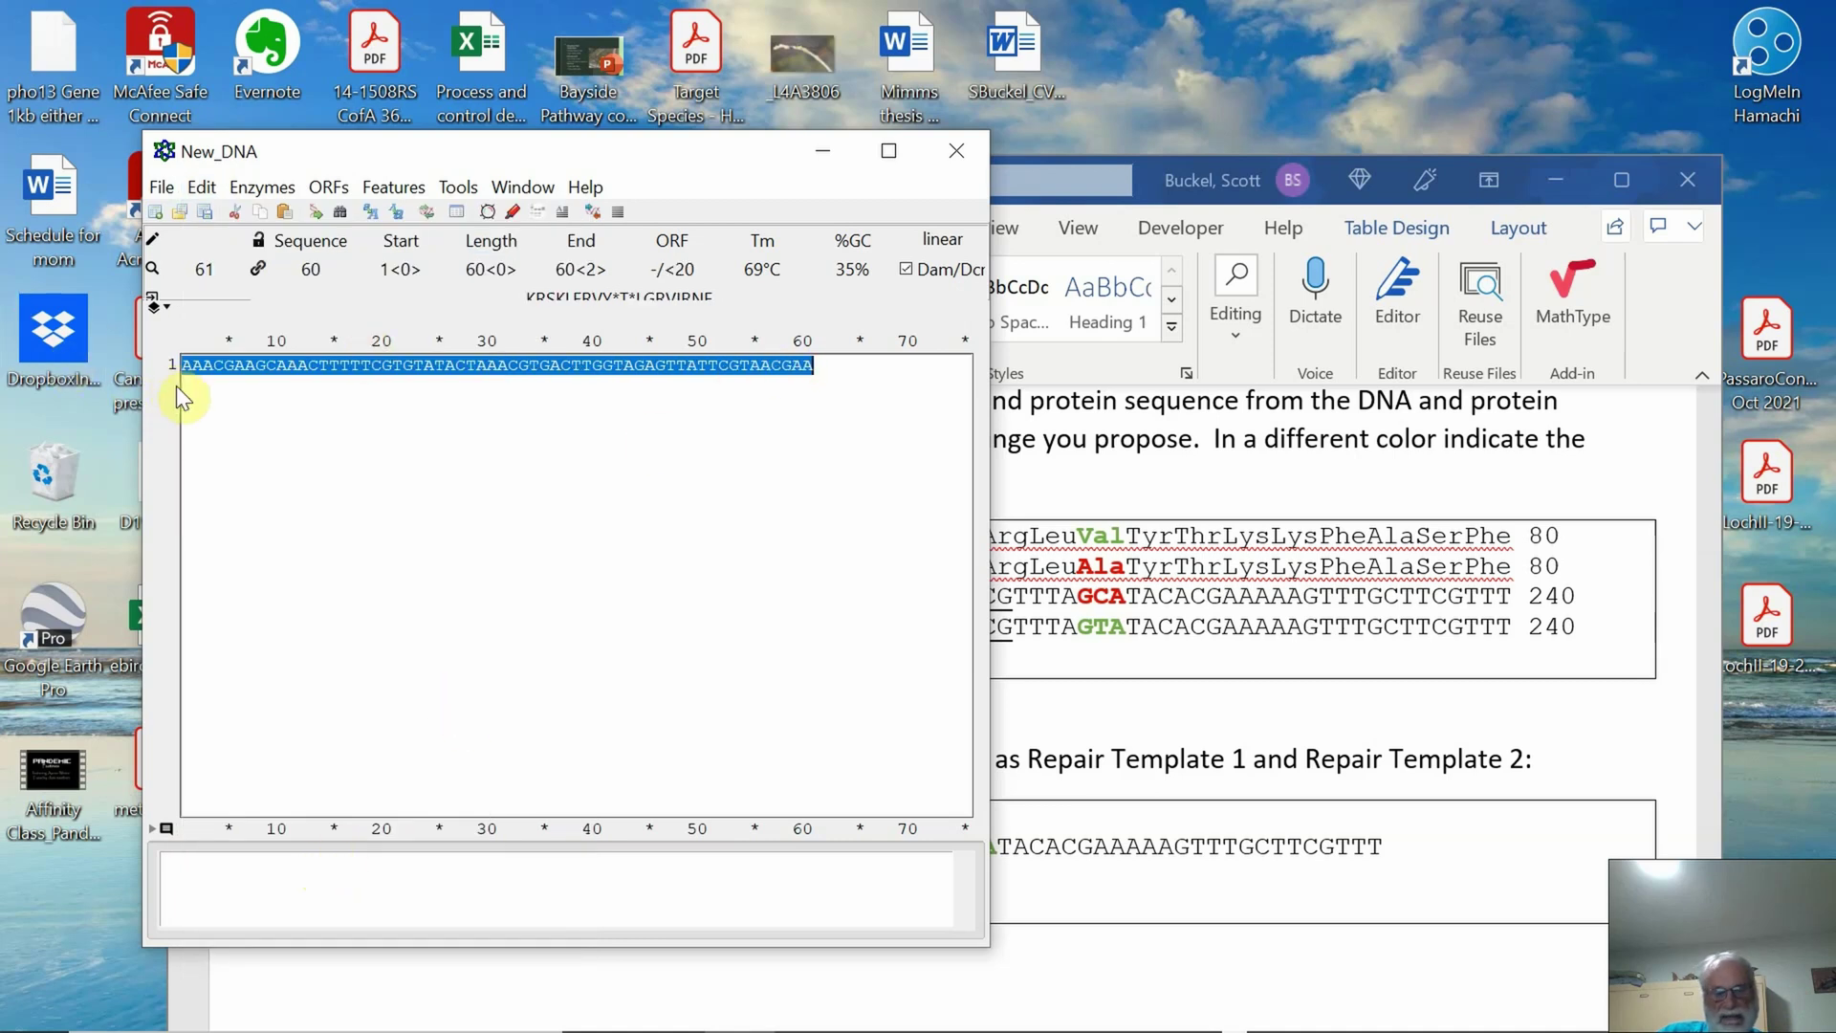
{"action": "left_click", "coordinate": [1171, 970]}
Paste the reverse-complement sequence on a new line under 'Repair Template 2:' and set it in Courier New.
{"action": "left_click", "coordinate": [765, 898]}
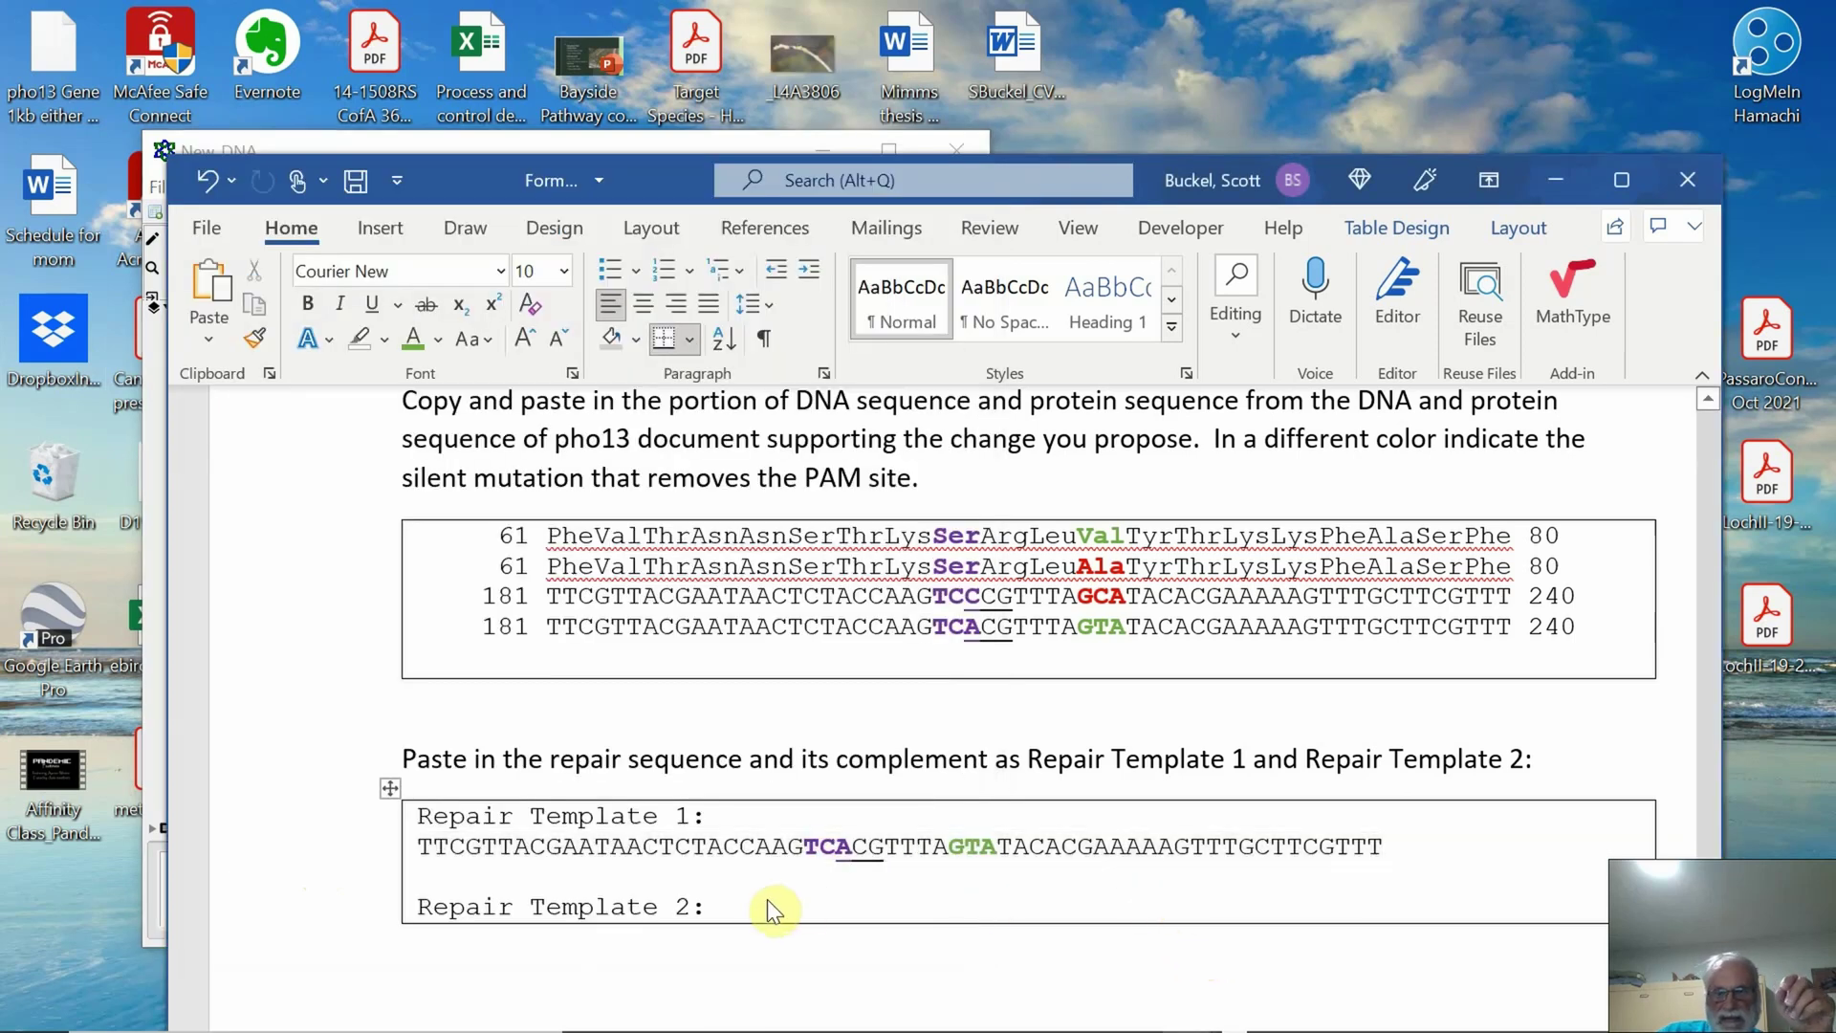
{"action": "key", "text": "Return"}
{"action": "type", "text": "AAACGAAGCAAACTTTTTCGTGTATACTAAACGTGACTTGGTAGAGTTATTCGTAACGAA"}
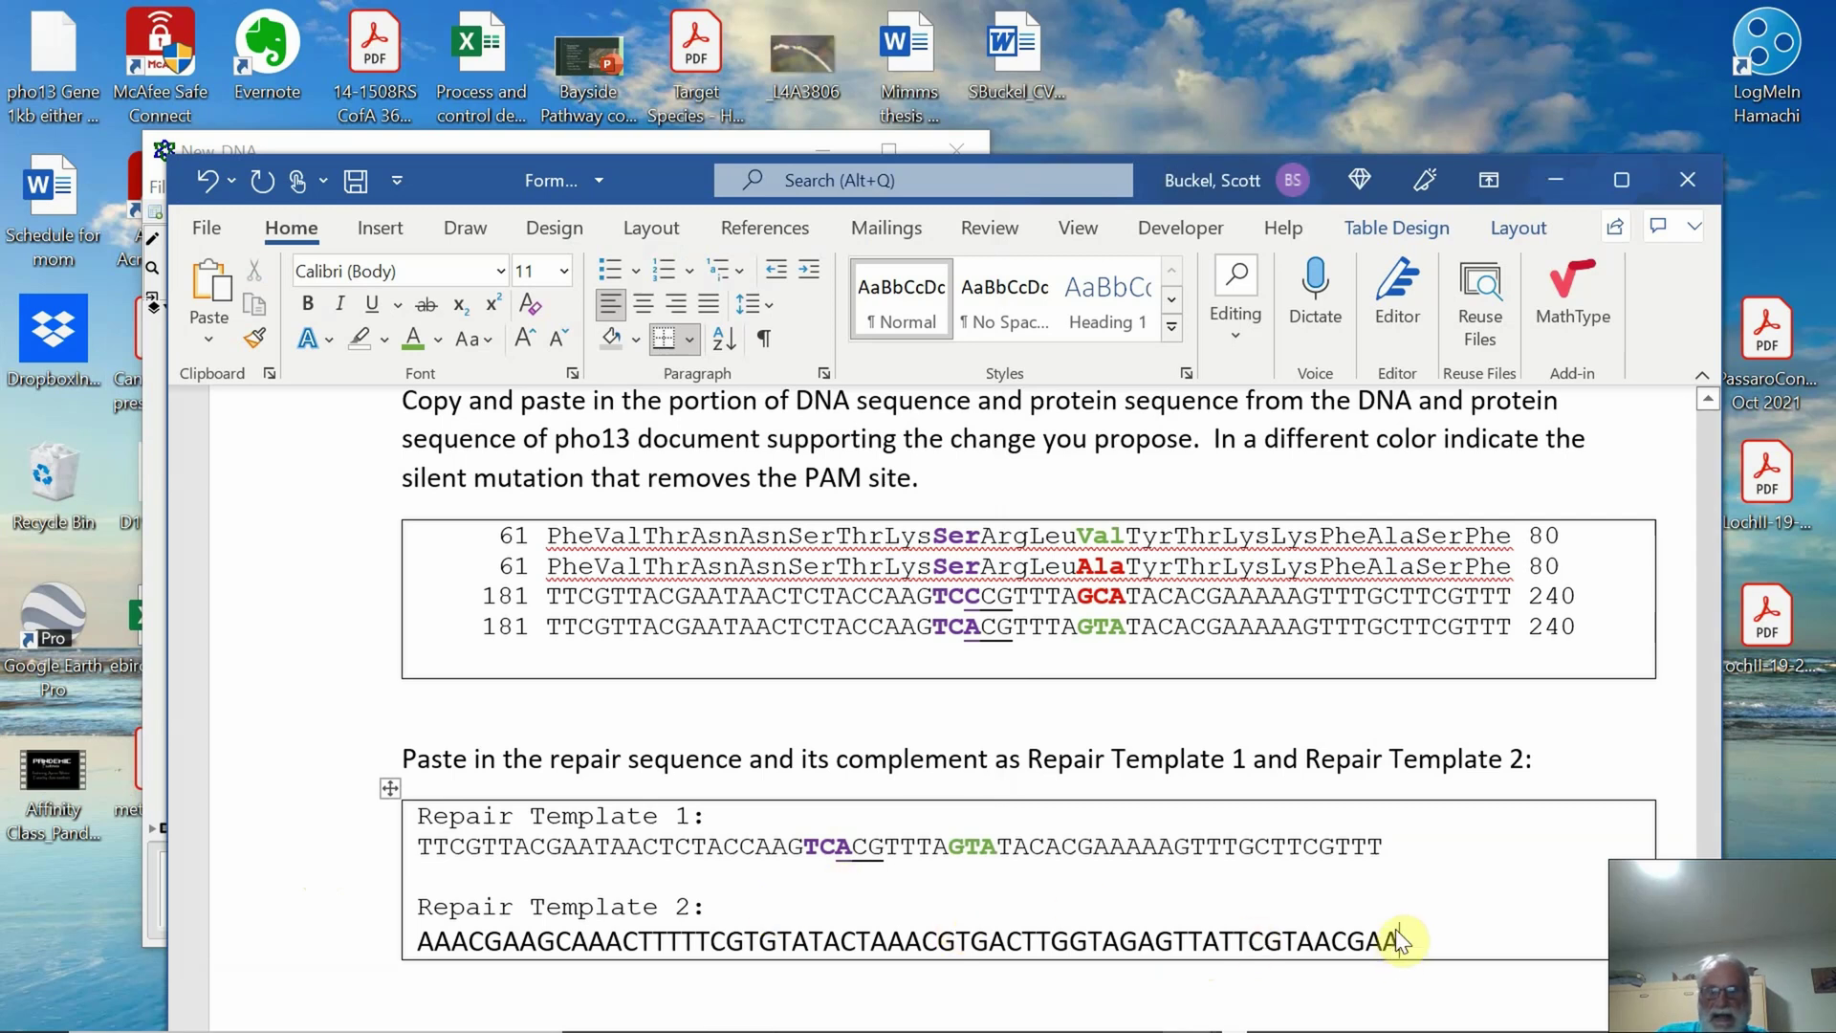
{"action": "left_click_drag", "start_coordinate": [1397, 928], "coordinate": [1360, 924]}
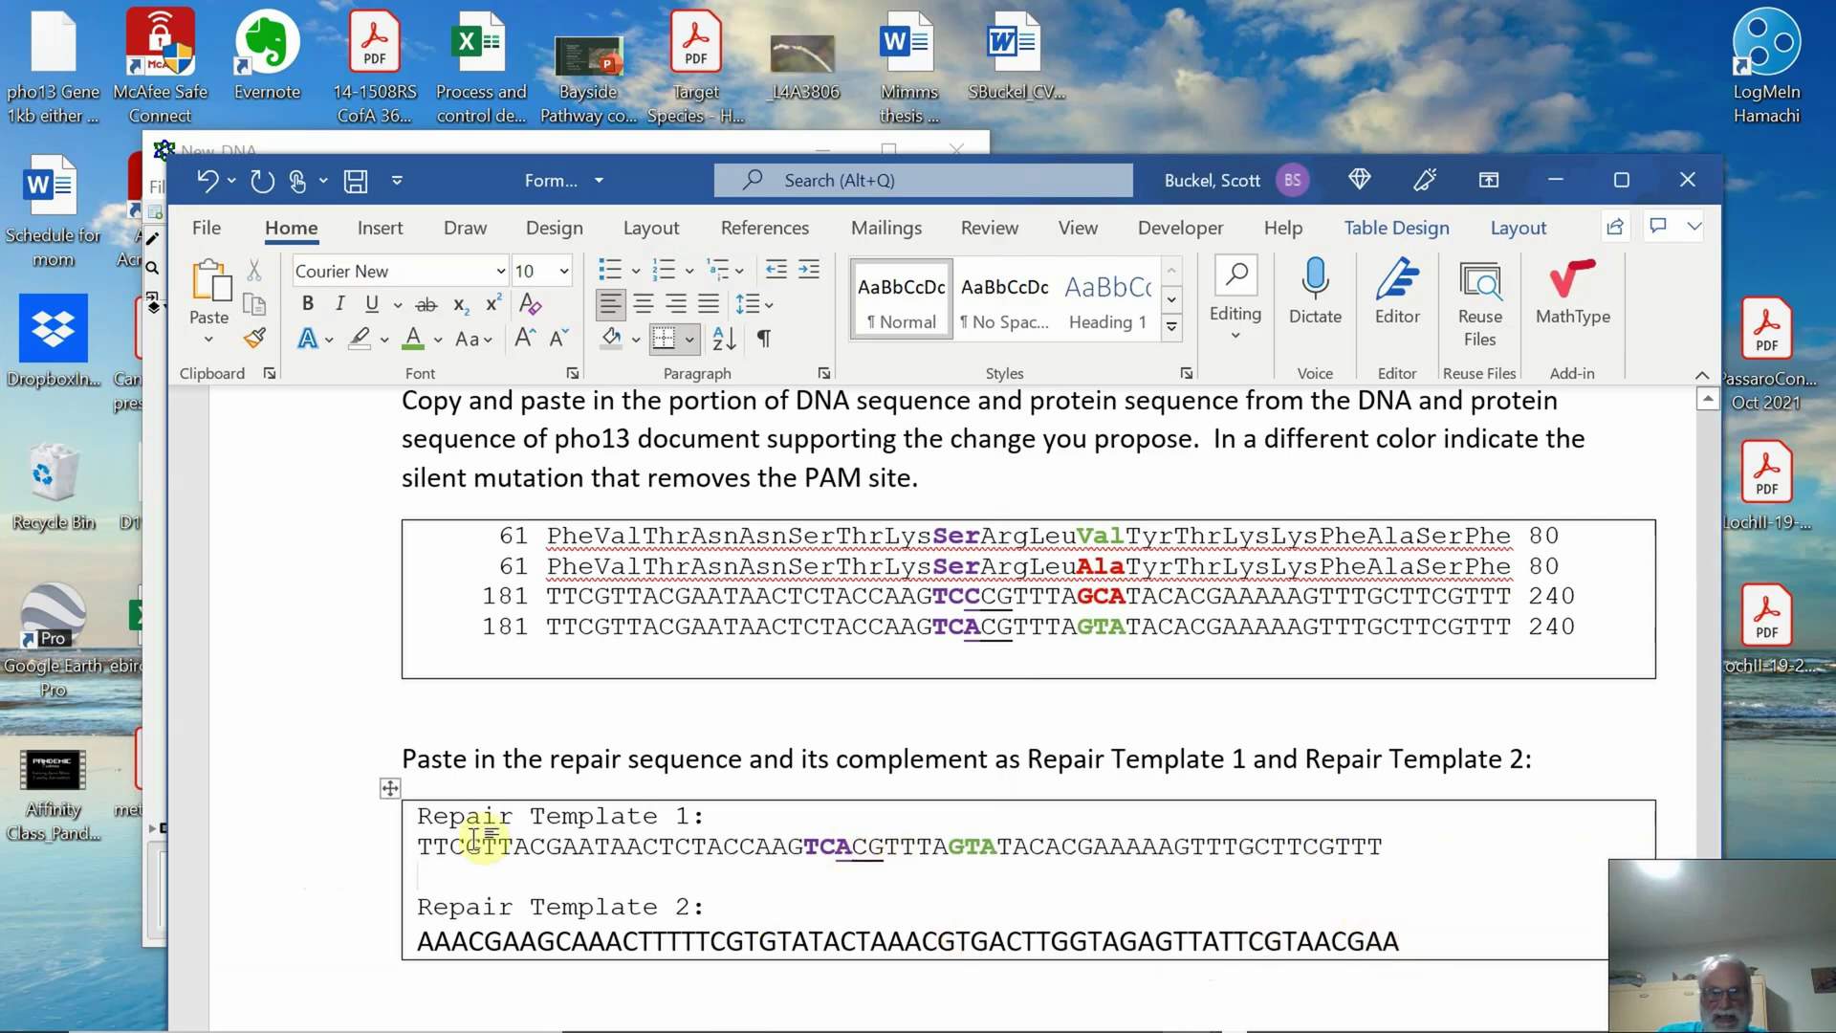
{"action": "left_click", "coordinate": [421, 876]}
{"action": "left_click_drag", "start_coordinate": [421, 942], "coordinate": [1418, 962]}
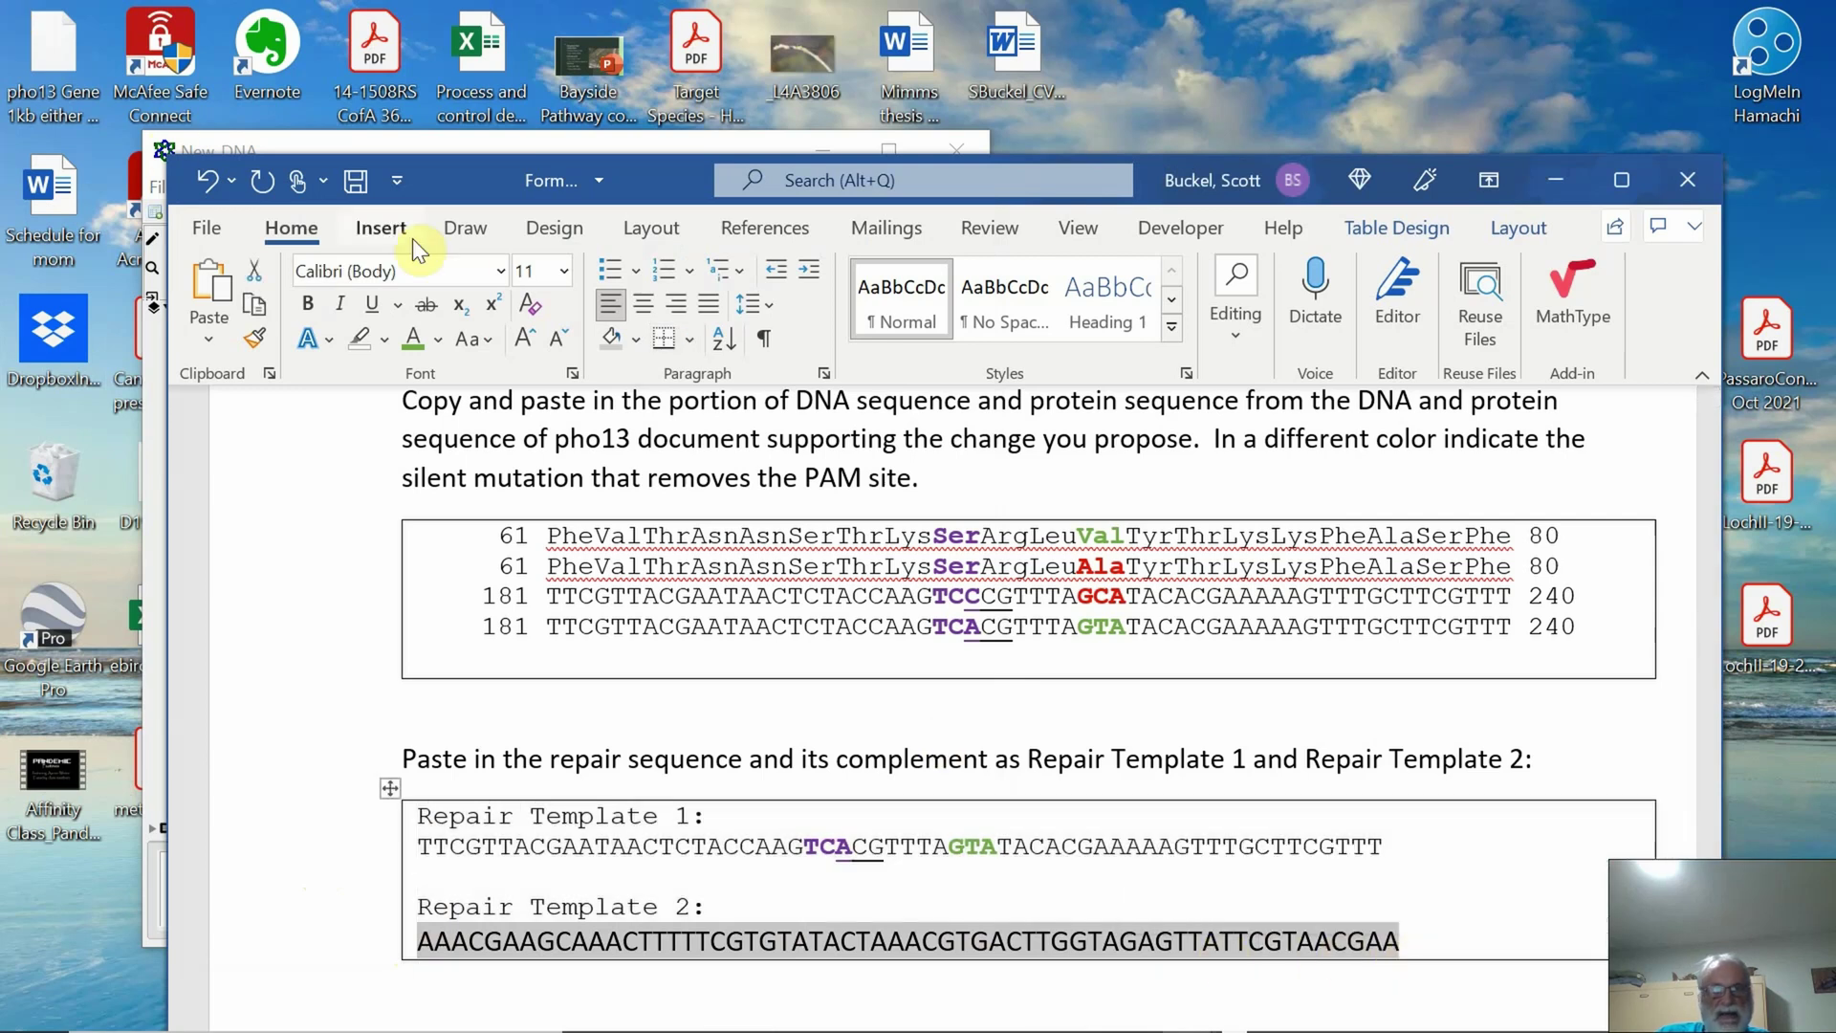
{"action": "left_click", "coordinate": [501, 273]}
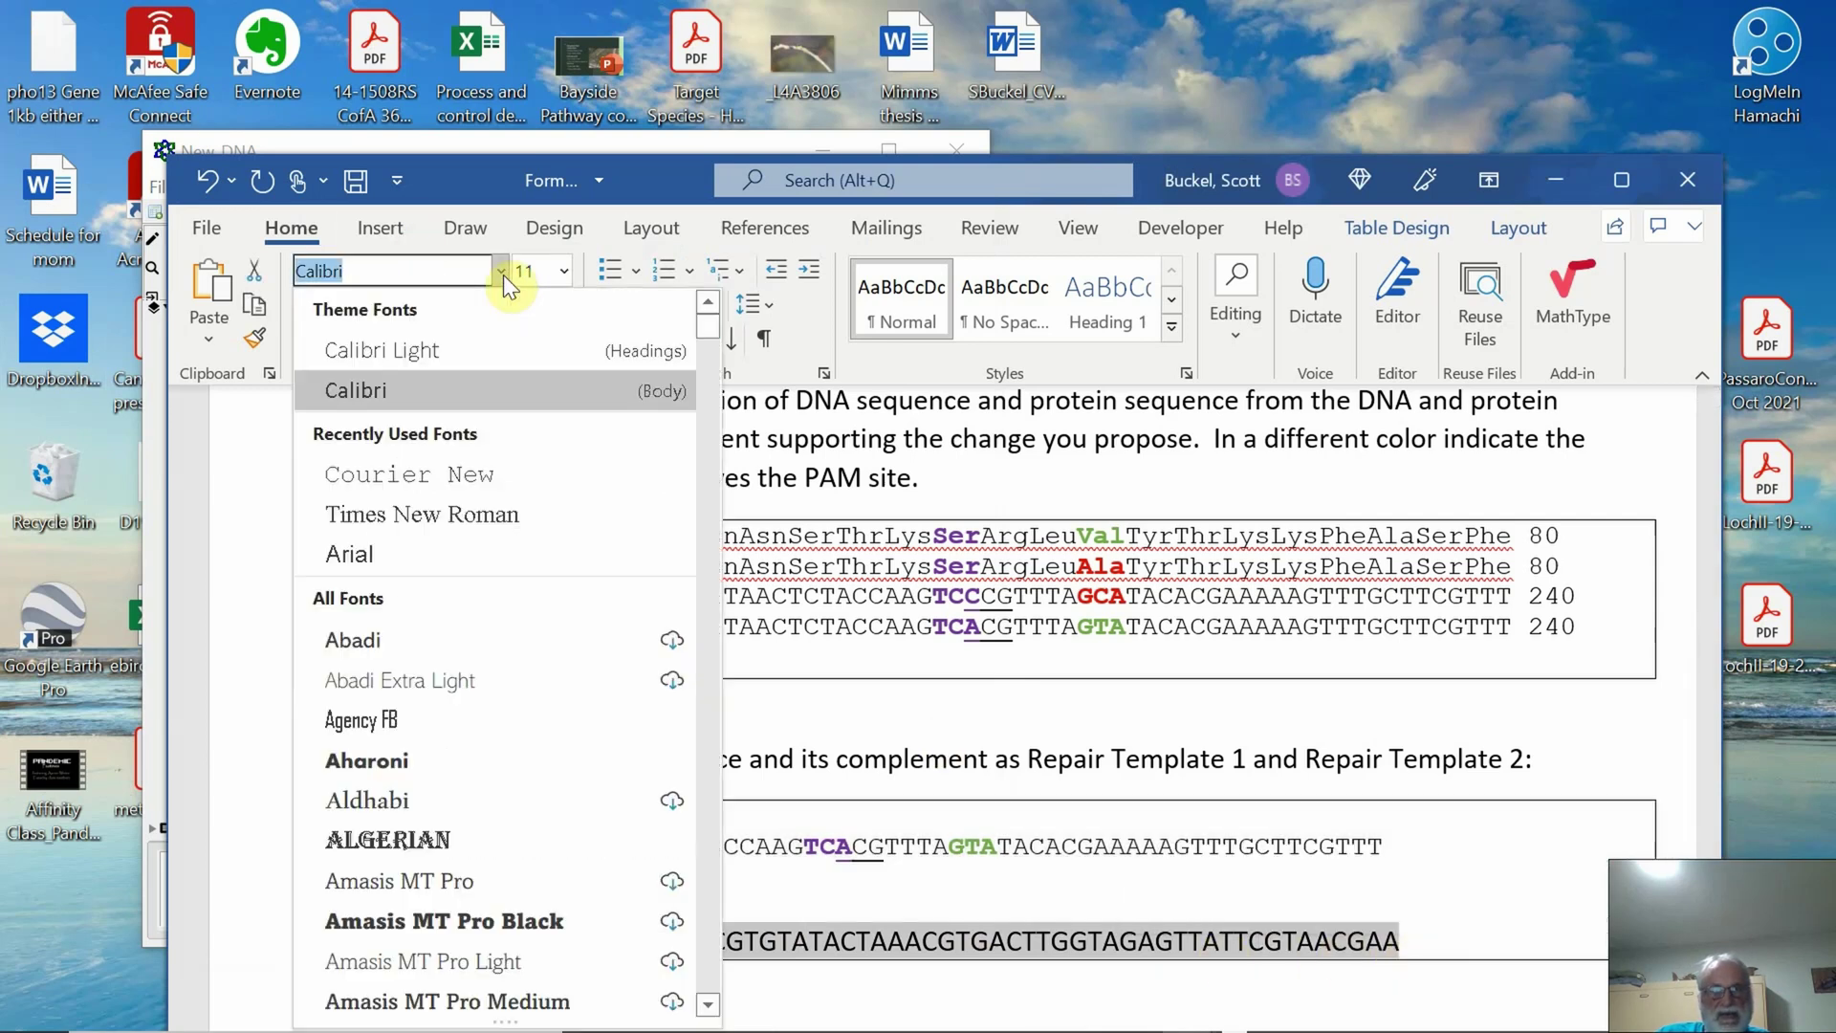
{"action": "left_click", "coordinate": [451, 477]}
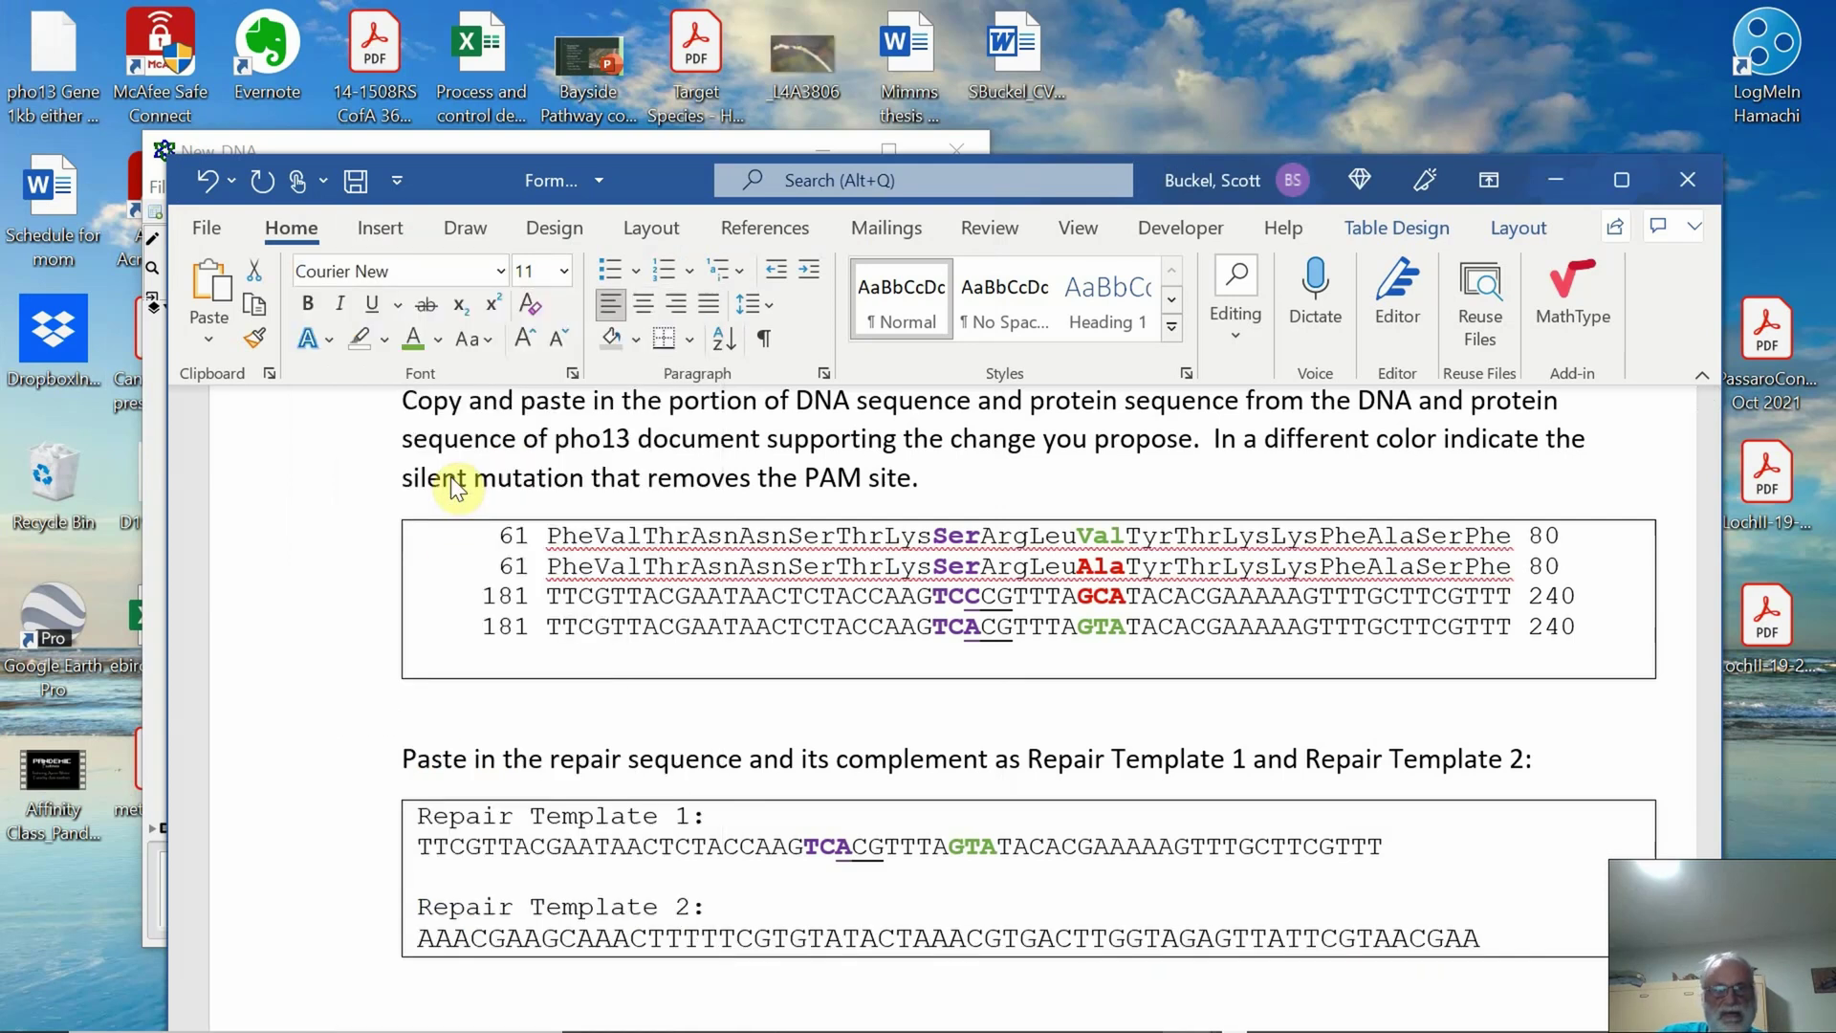
{"action": "left_click", "coordinate": [1535, 891]}
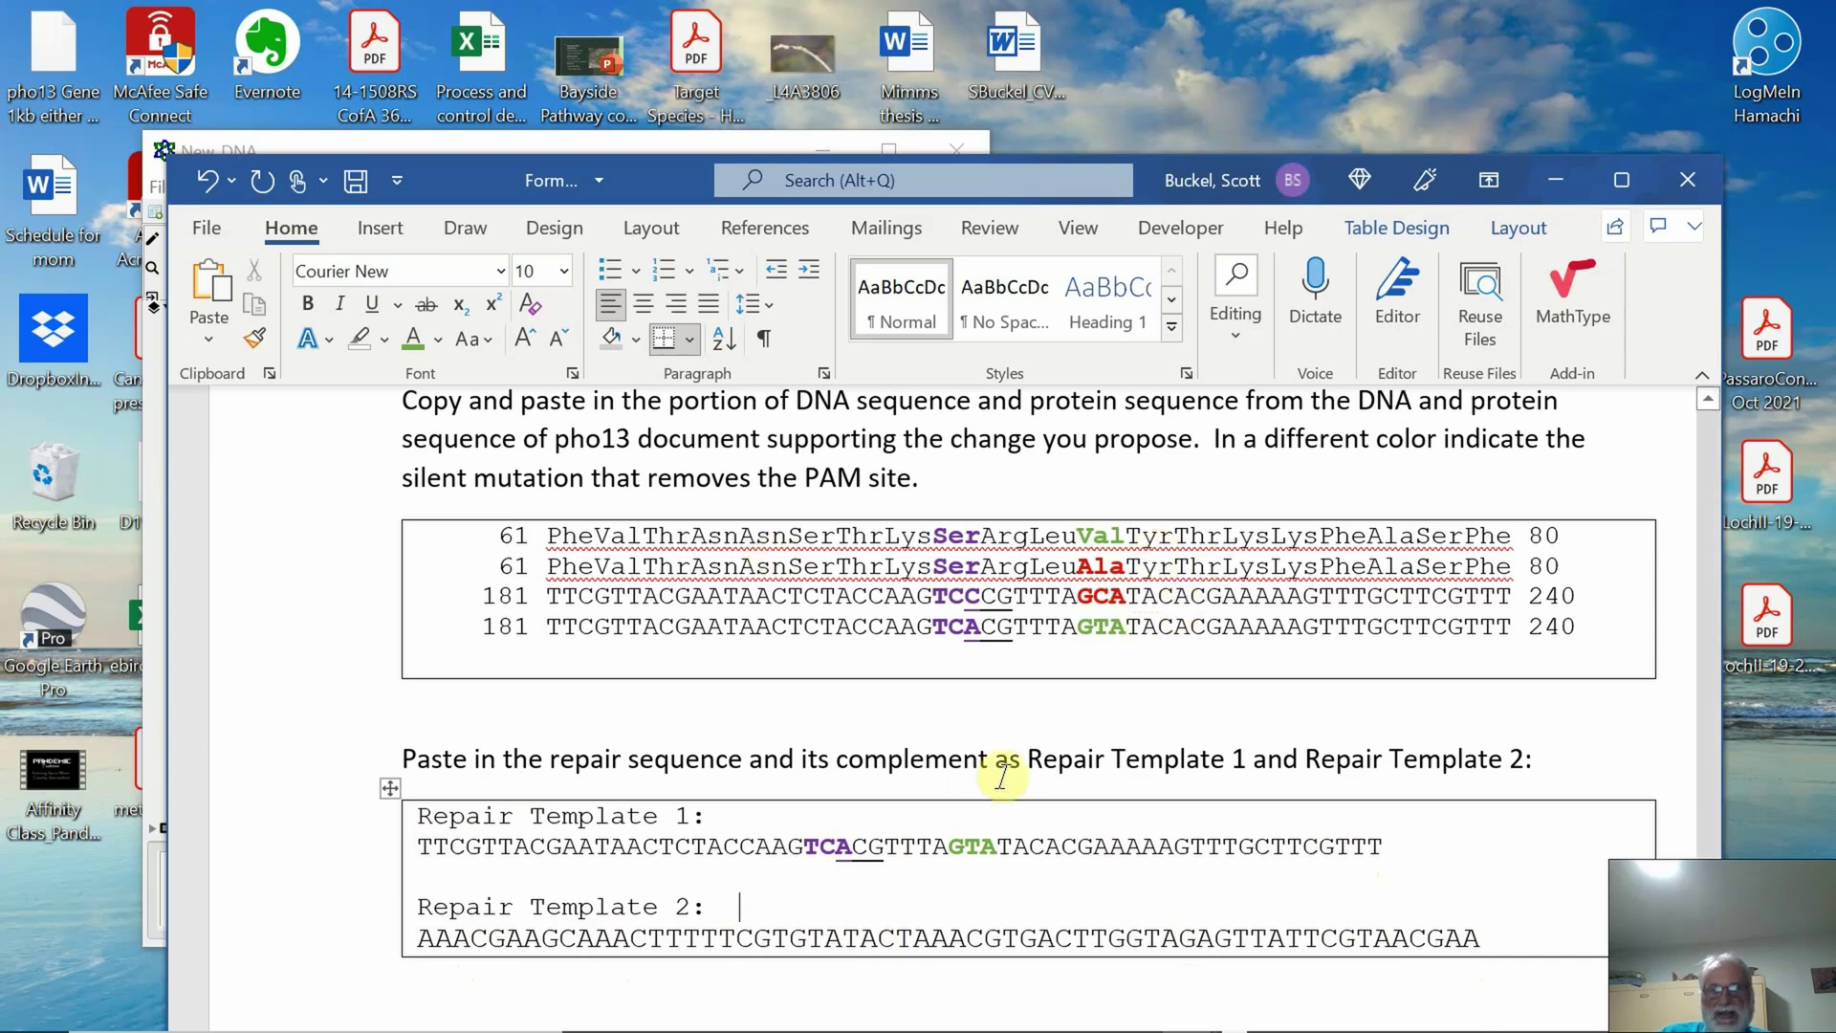
Scroll through the form to review the guide-sequence instructions and example box.
{"action": "scroll", "coordinate": [997, 779], "scroll_direction": "up", "scroll_amount": 5}
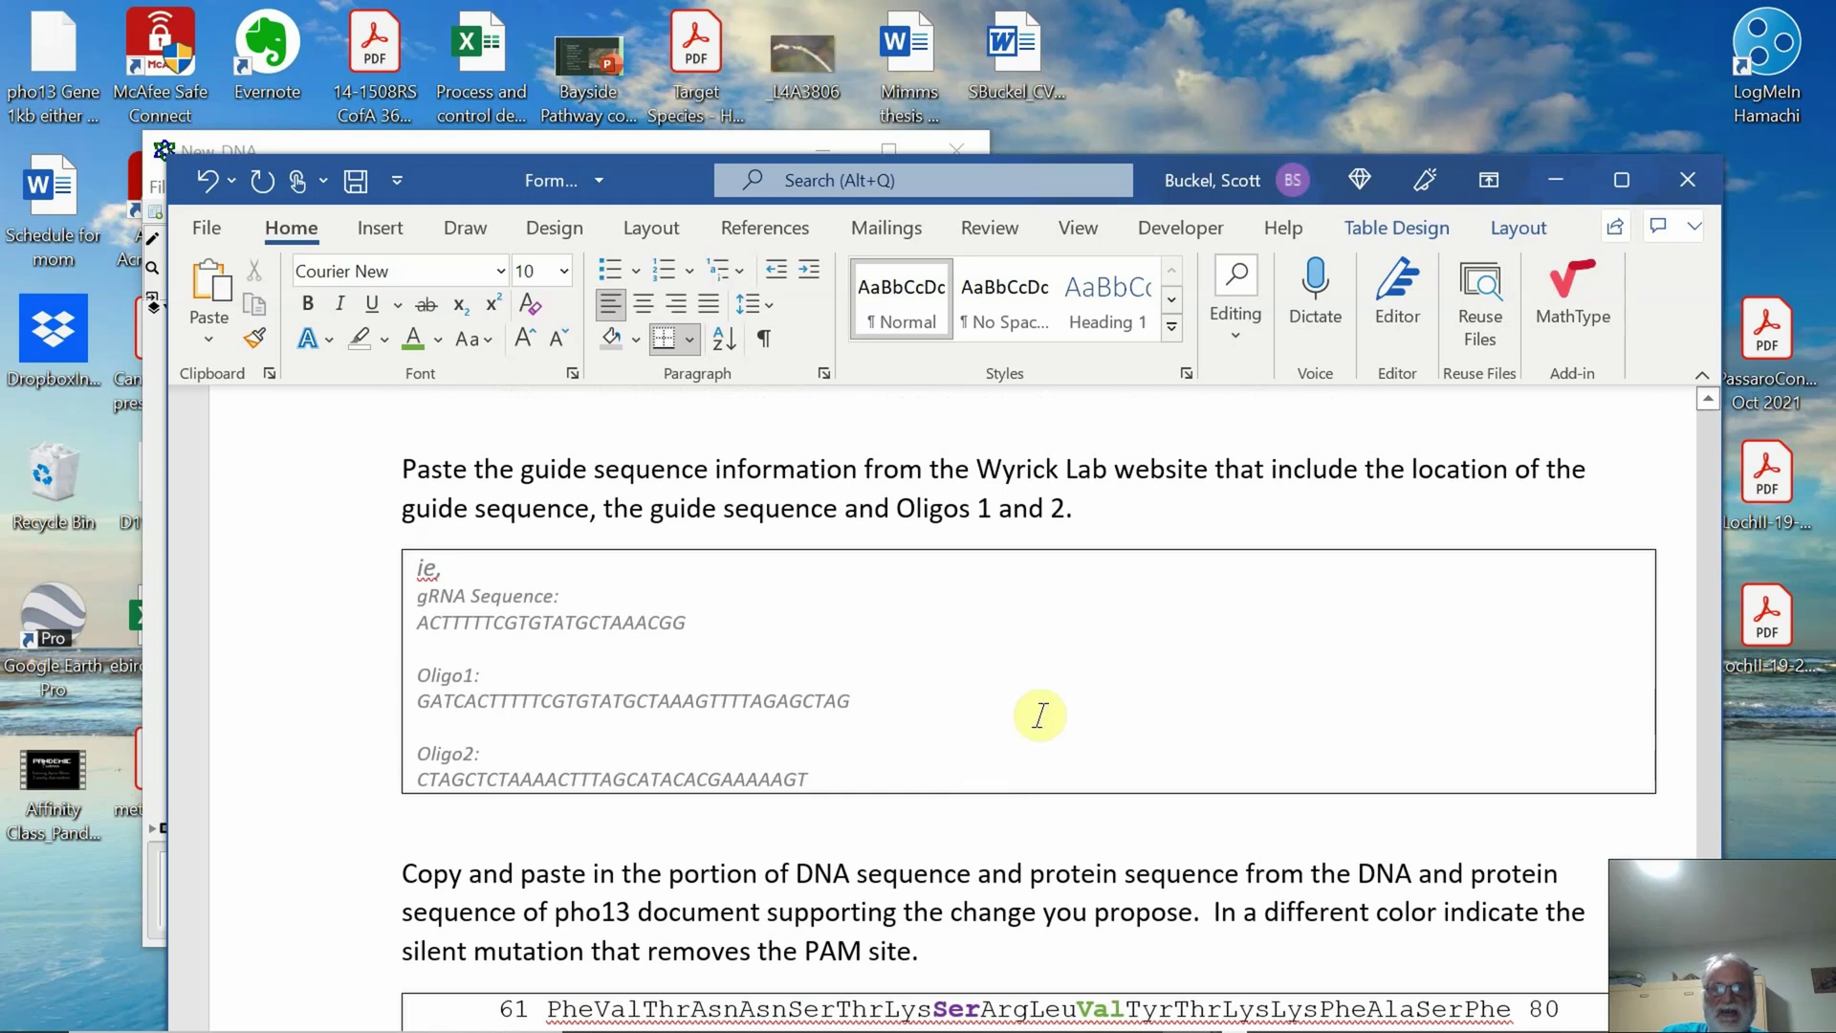
{"action": "scroll", "coordinate": [1041, 713], "scroll_direction": "up", "scroll_amount": 1}
{"action": "scroll", "coordinate": [1039, 716], "scroll_direction": "down", "scroll_amount": 1}
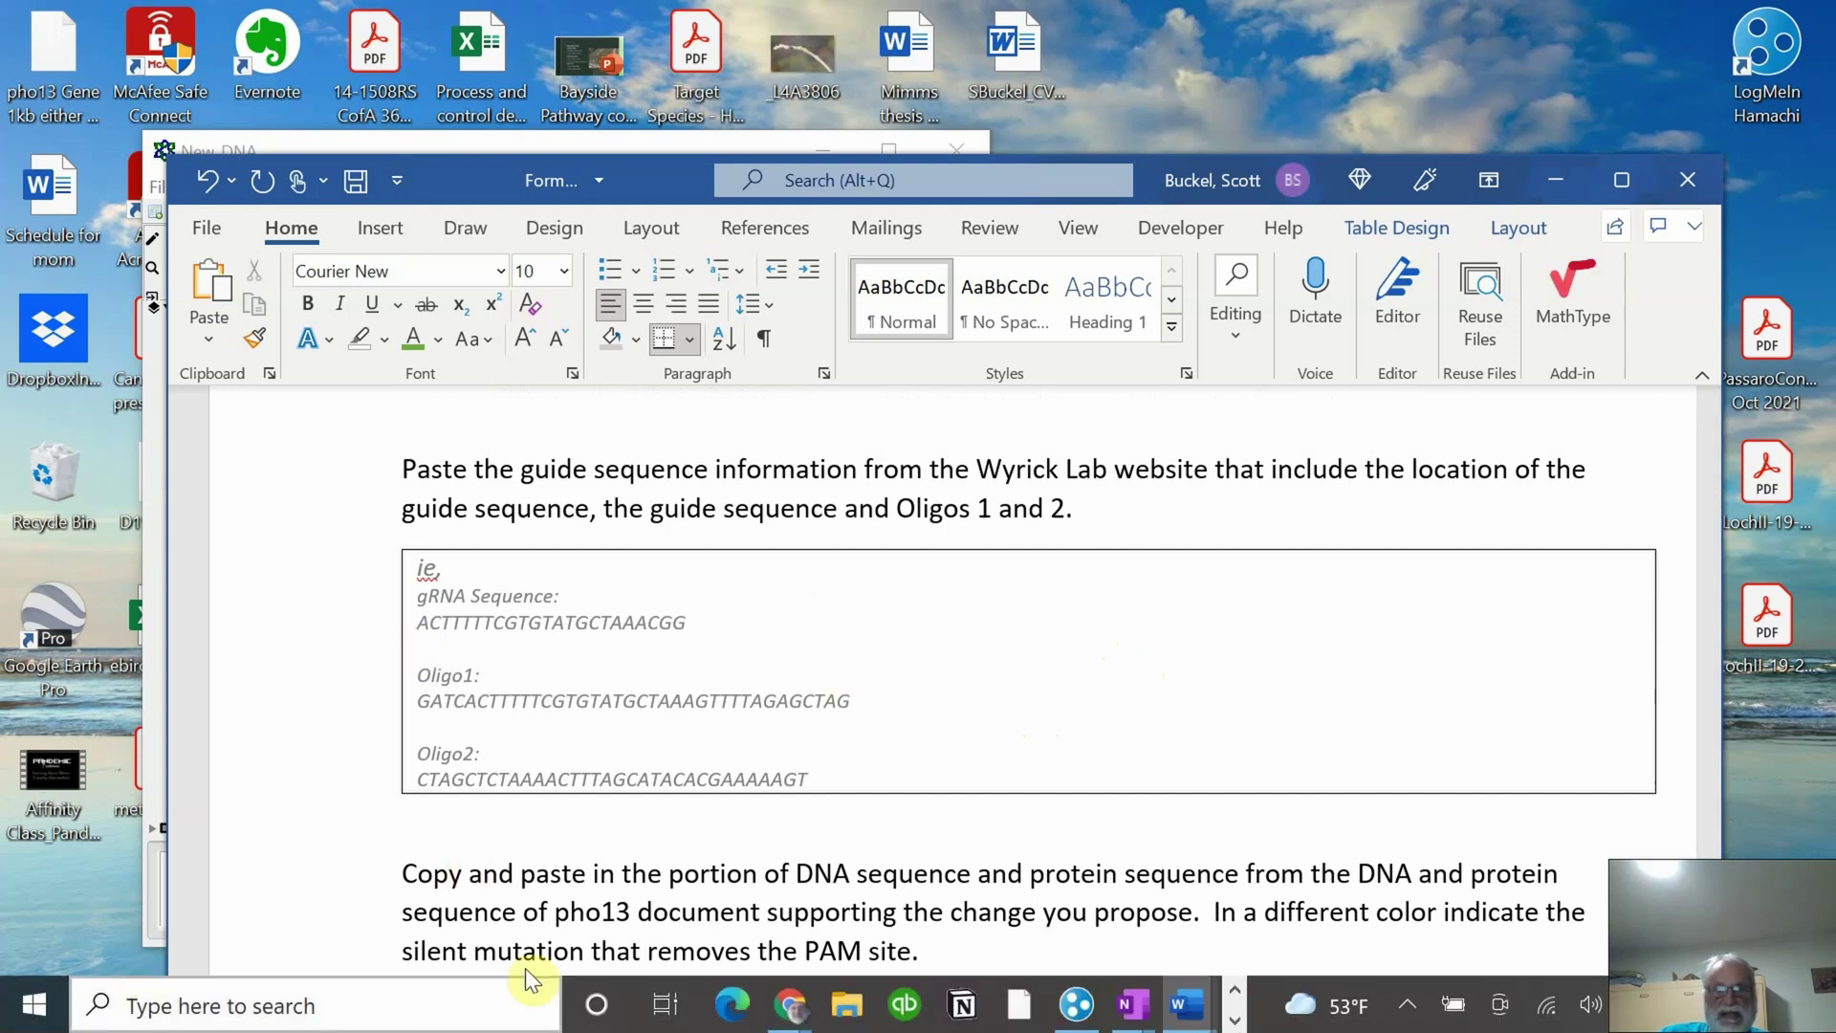
{"action": "scroll", "coordinate": [956, 670], "scroll_direction": "down", "scroll_amount": 1}
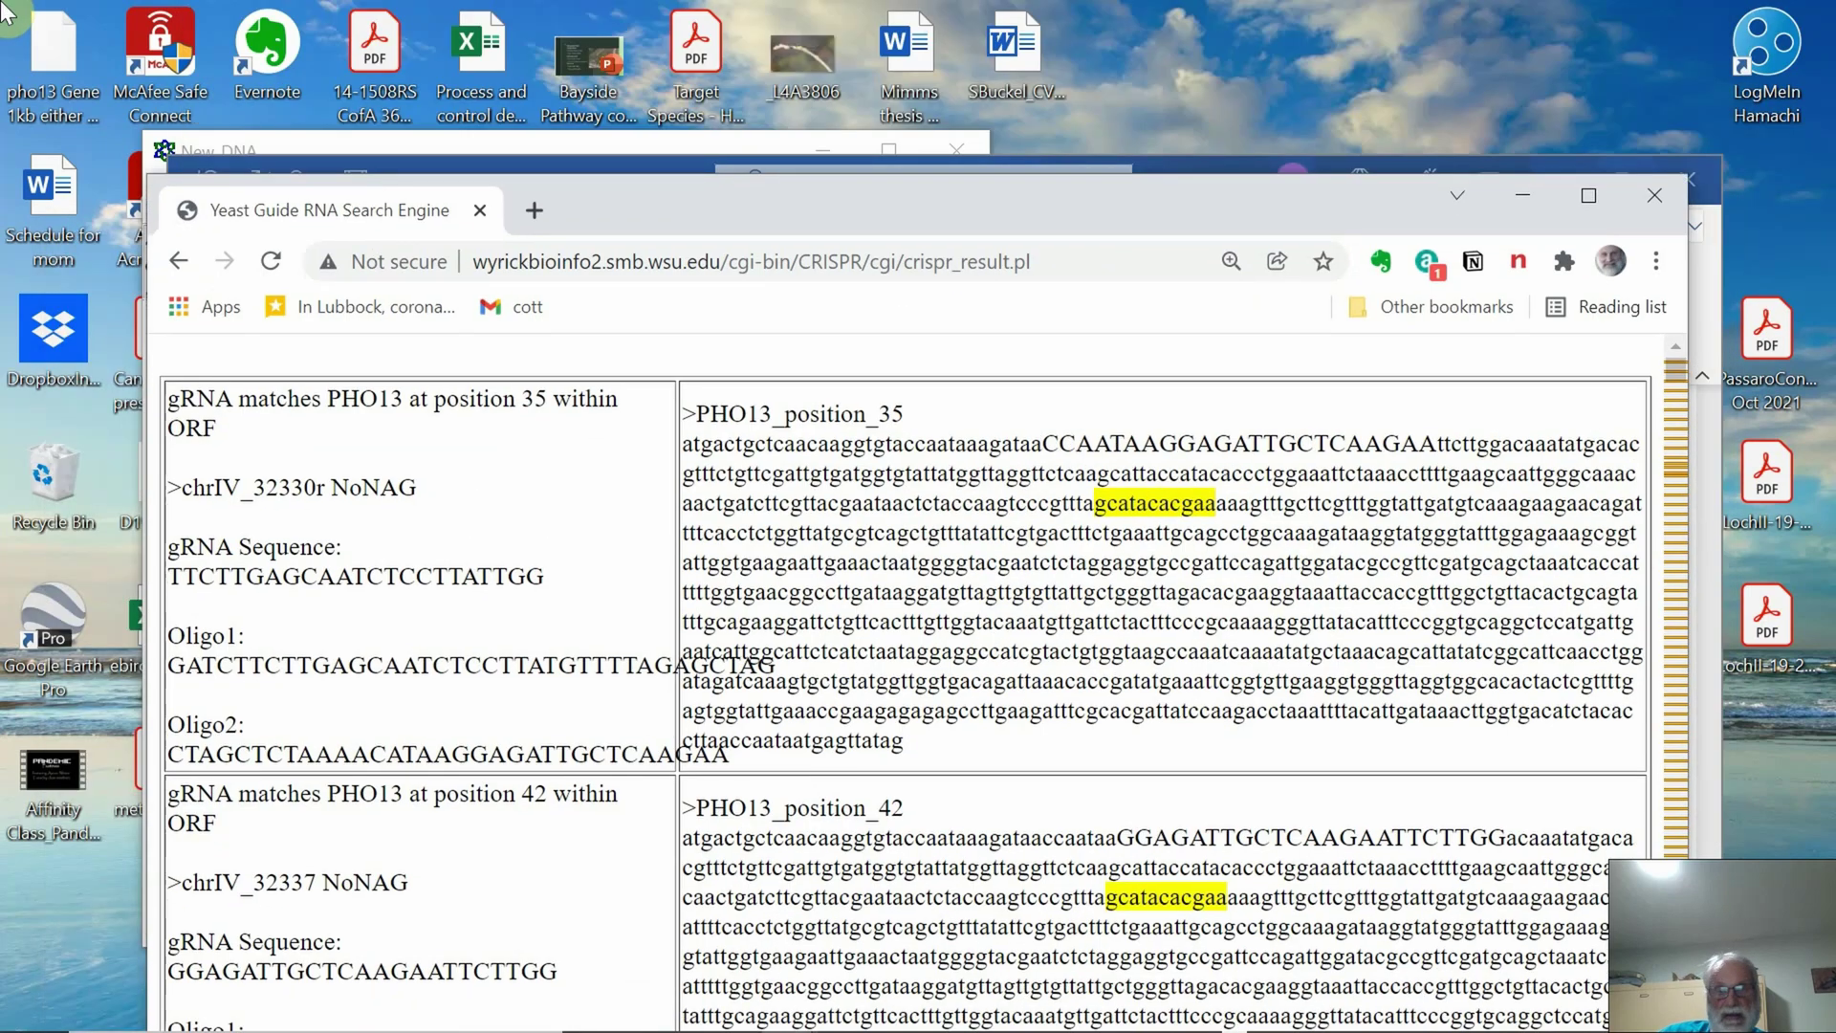
Select the position 207 gRNA result, from its header through Oligo1 and Oligo2, for copying.
{"action": "scroll", "coordinate": [1268, 682], "scroll_direction": "down", "scroll_amount": 20}
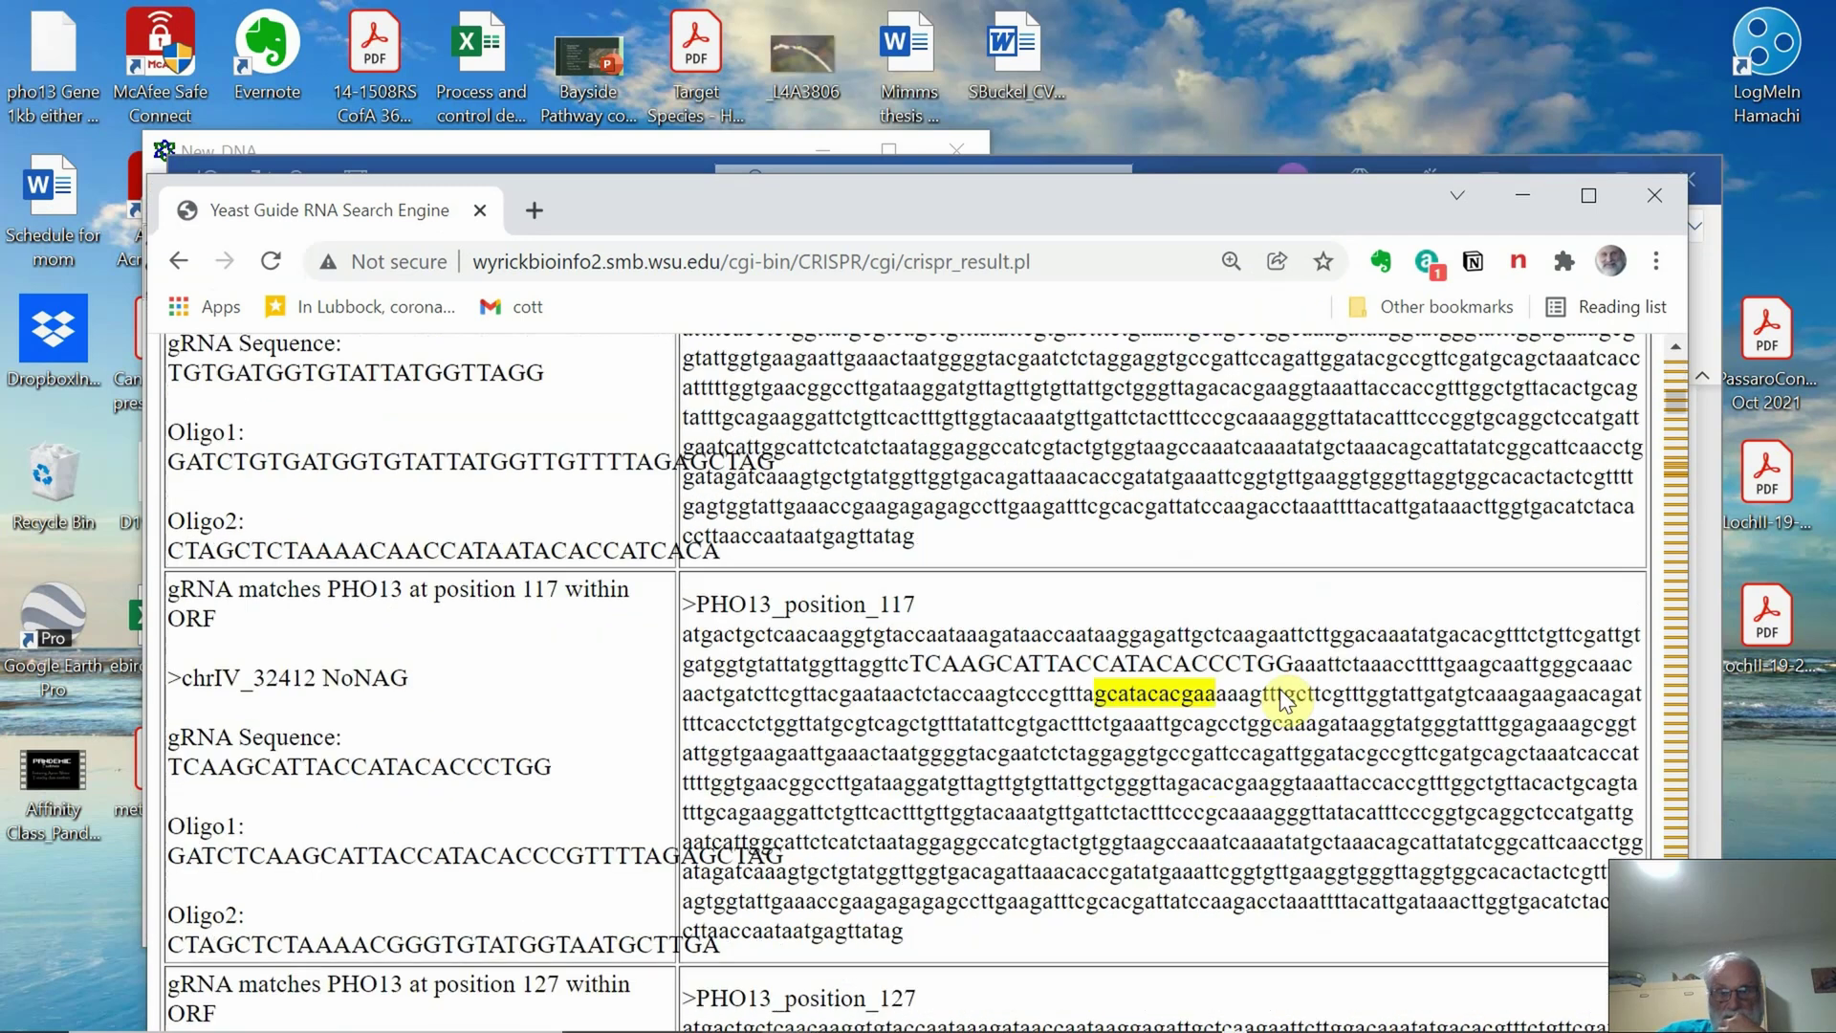
{"action": "scroll", "coordinate": [1269, 682], "scroll_direction": "down", "scroll_amount": 18}
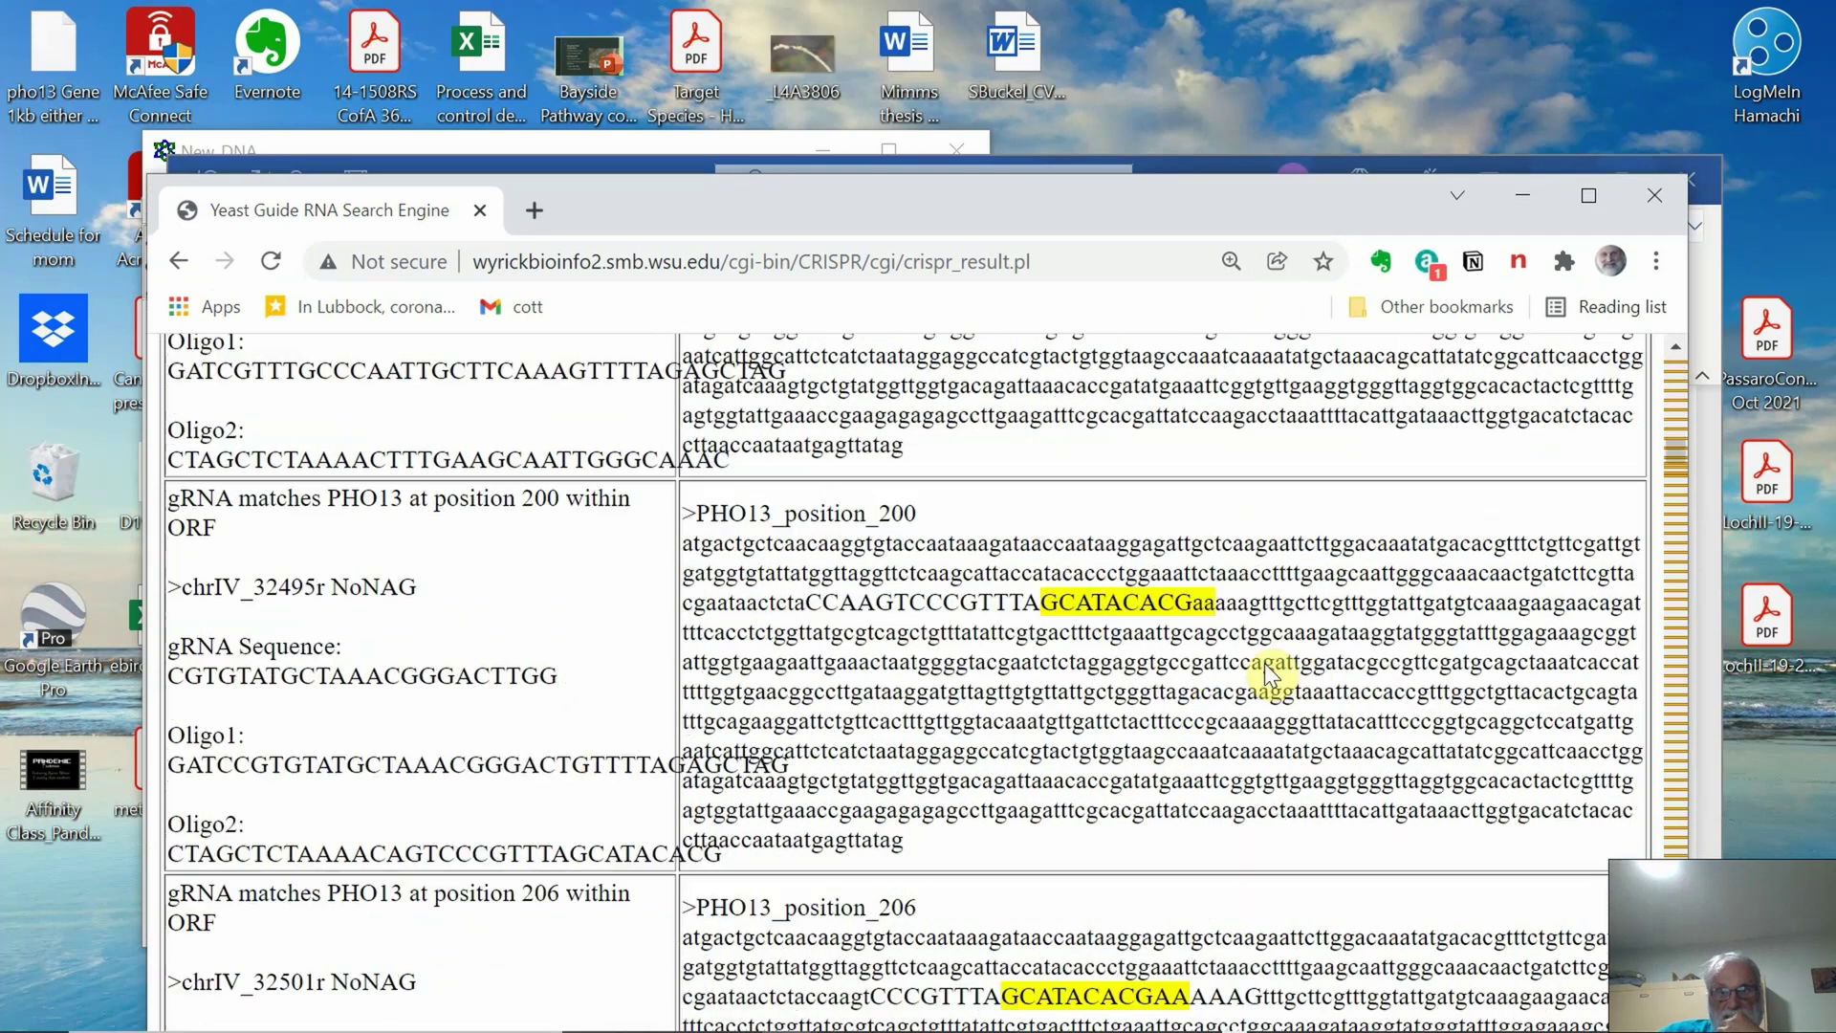
{"action": "scroll", "coordinate": [1268, 670], "scroll_direction": "down", "scroll_amount": 7}
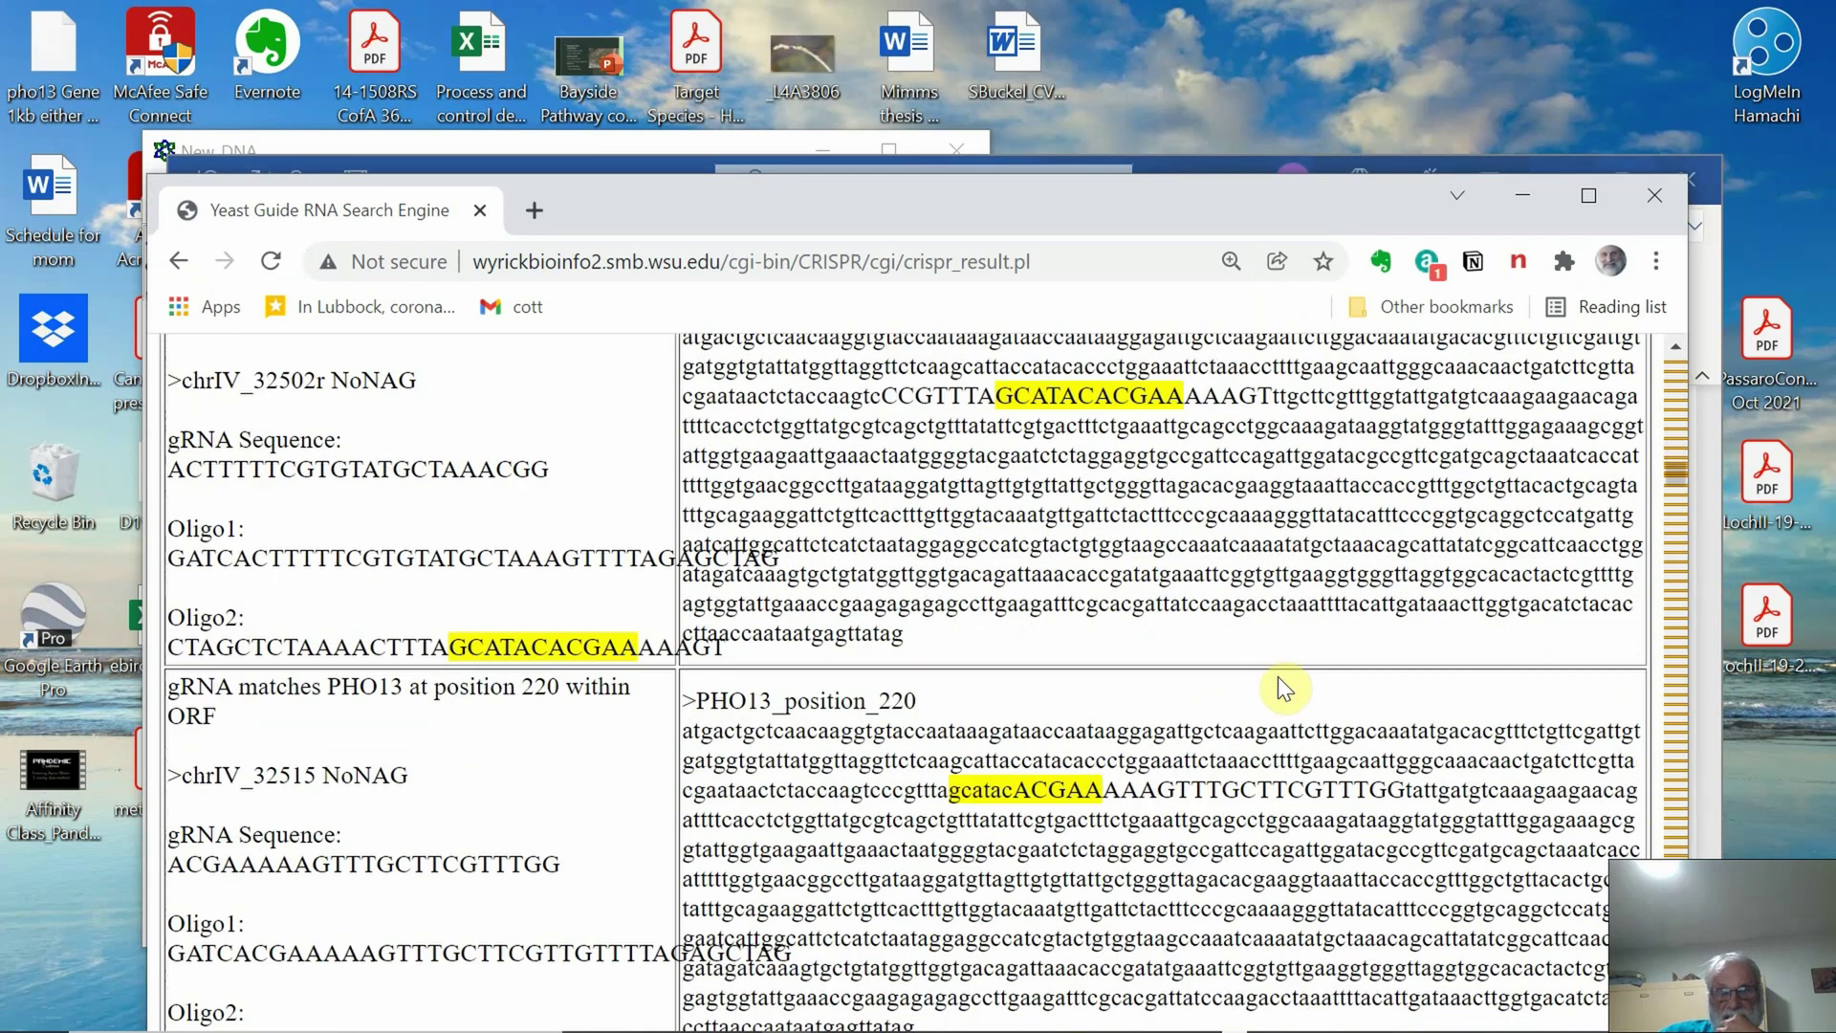
{"action": "scroll", "coordinate": [1278, 675], "scroll_direction": "up", "scroll_amount": 4}
{"action": "scroll", "coordinate": [1269, 675], "scroll_direction": "up", "scroll_amount": 2}
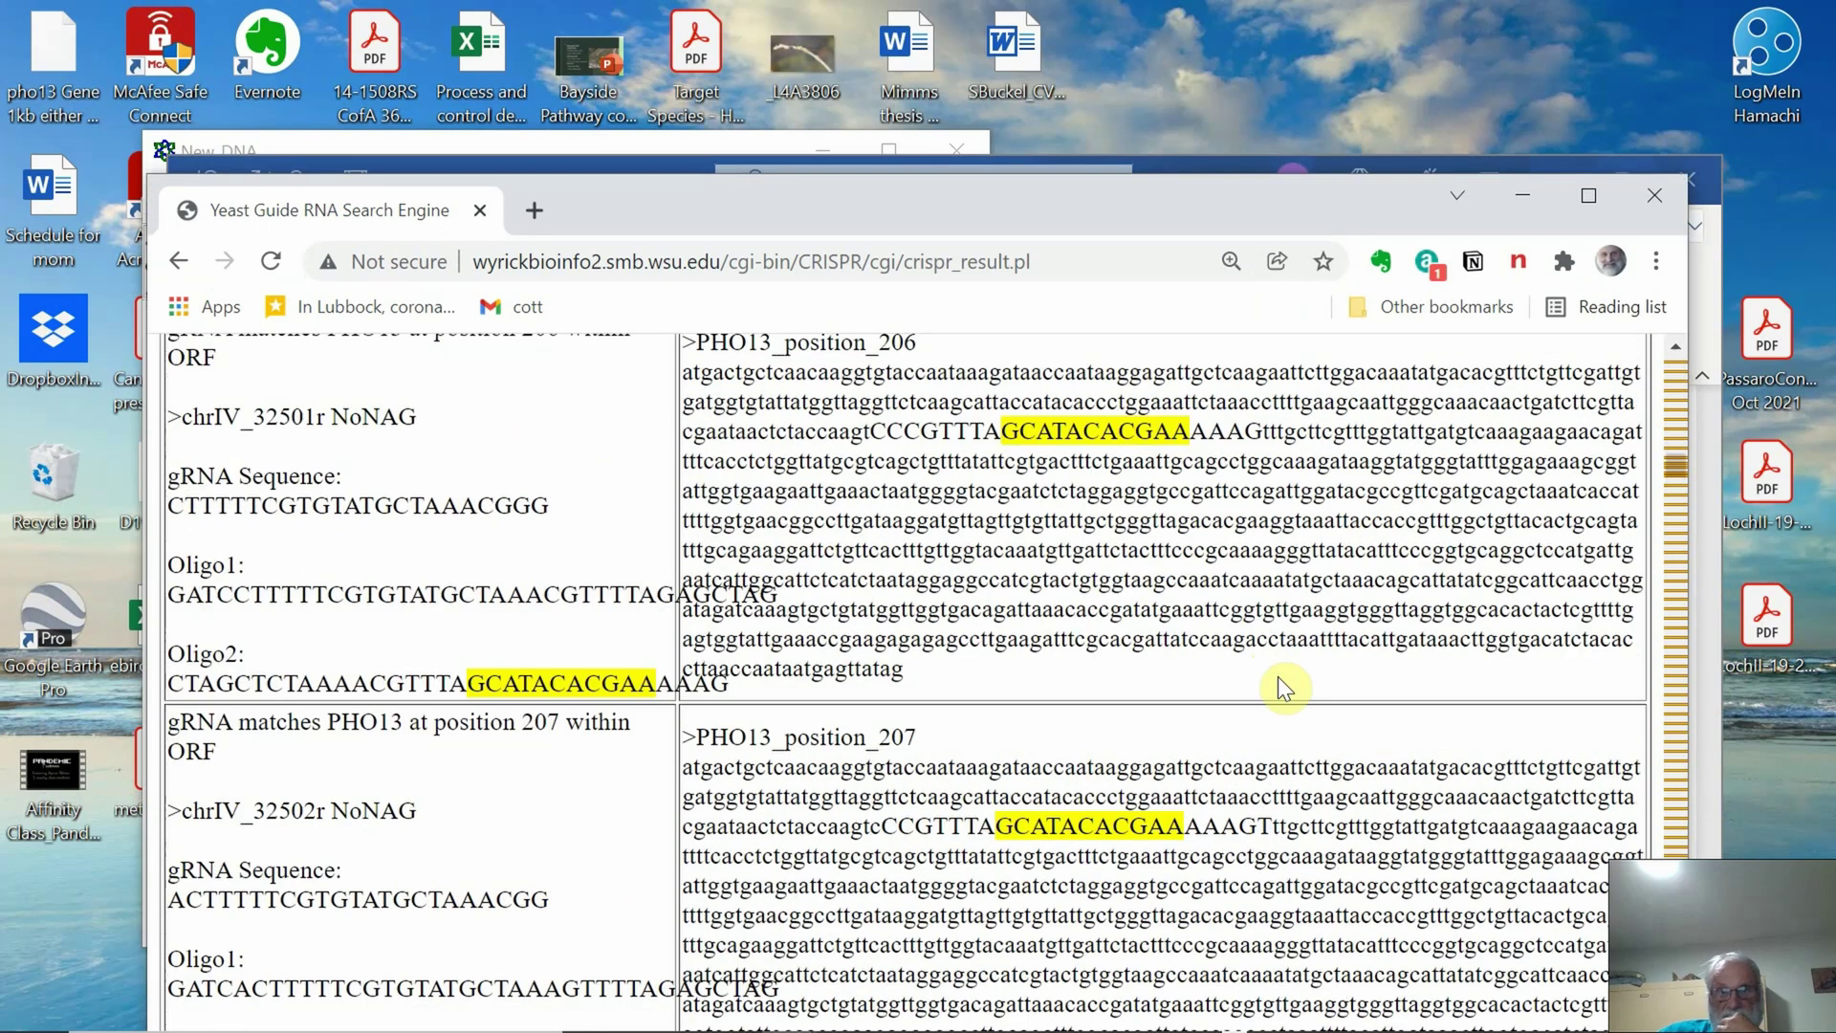
{"action": "scroll", "coordinate": [1277, 676], "scroll_direction": "down", "scroll_amount": 2}
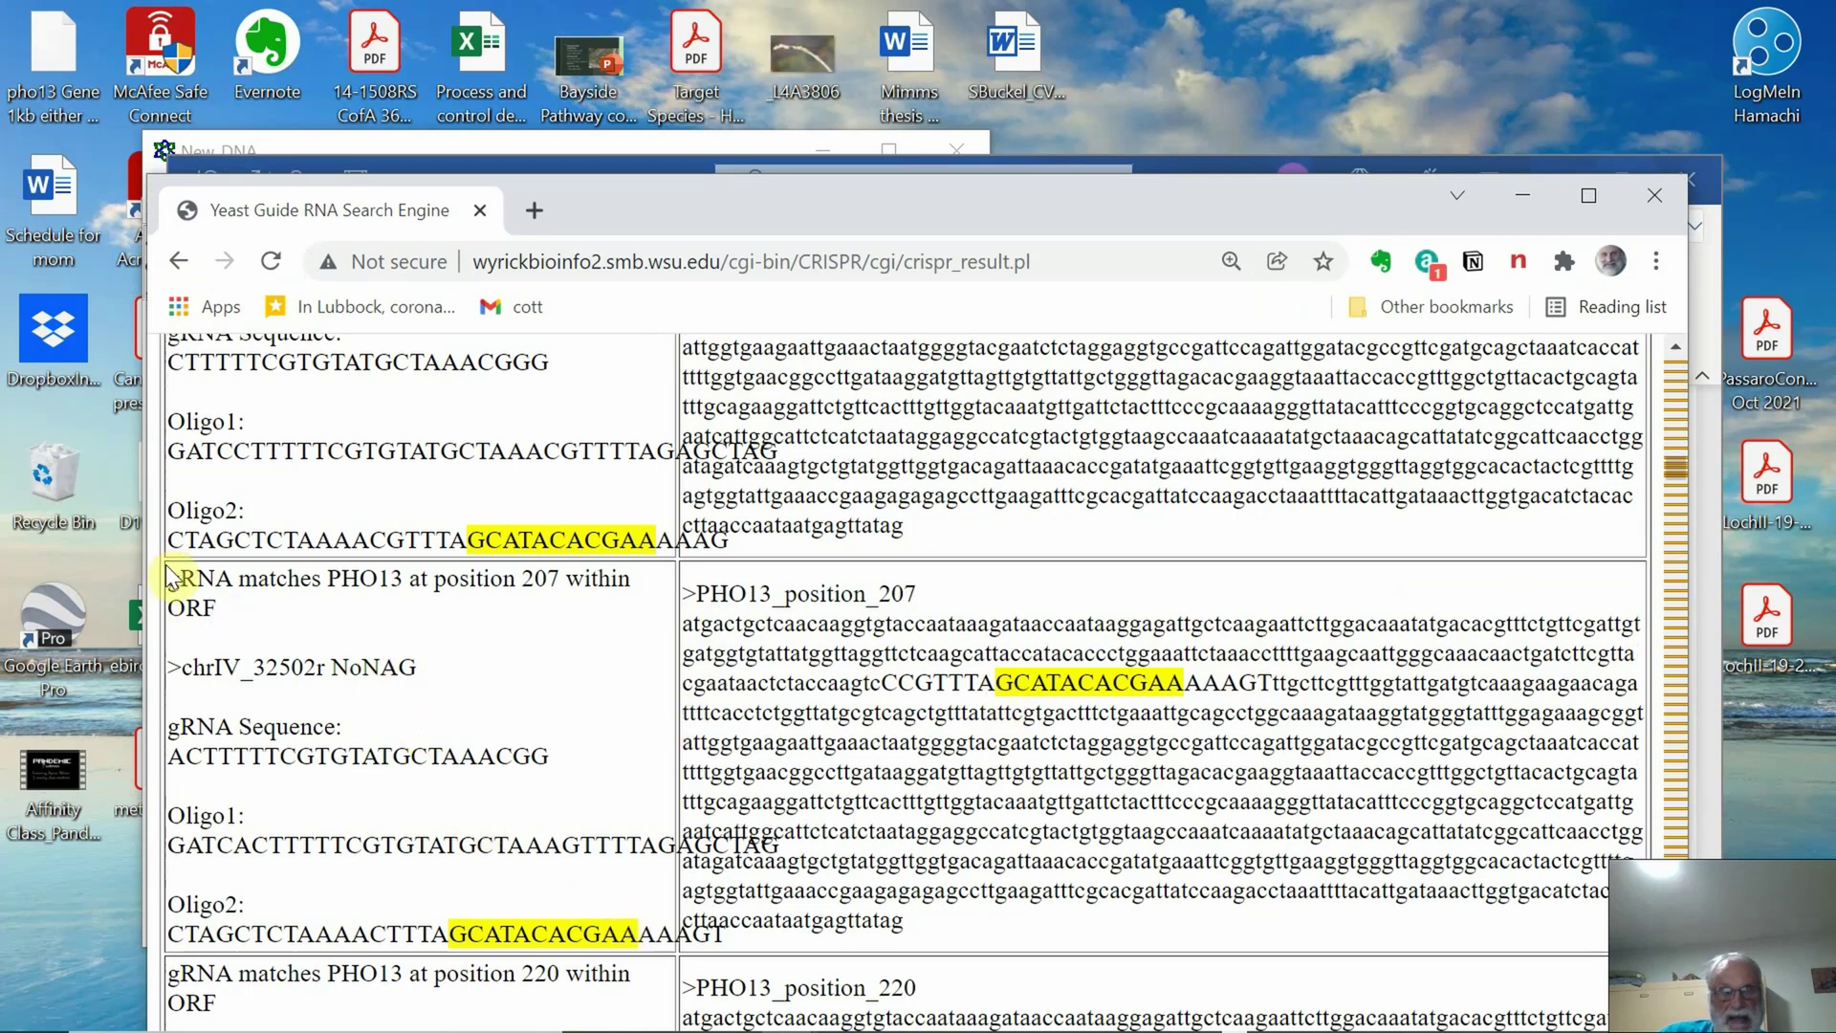
{"action": "left_click_drag", "start_coordinate": [167, 578], "coordinate": [708, 927]}
{"action": "key", "text": "ctrl+c"}
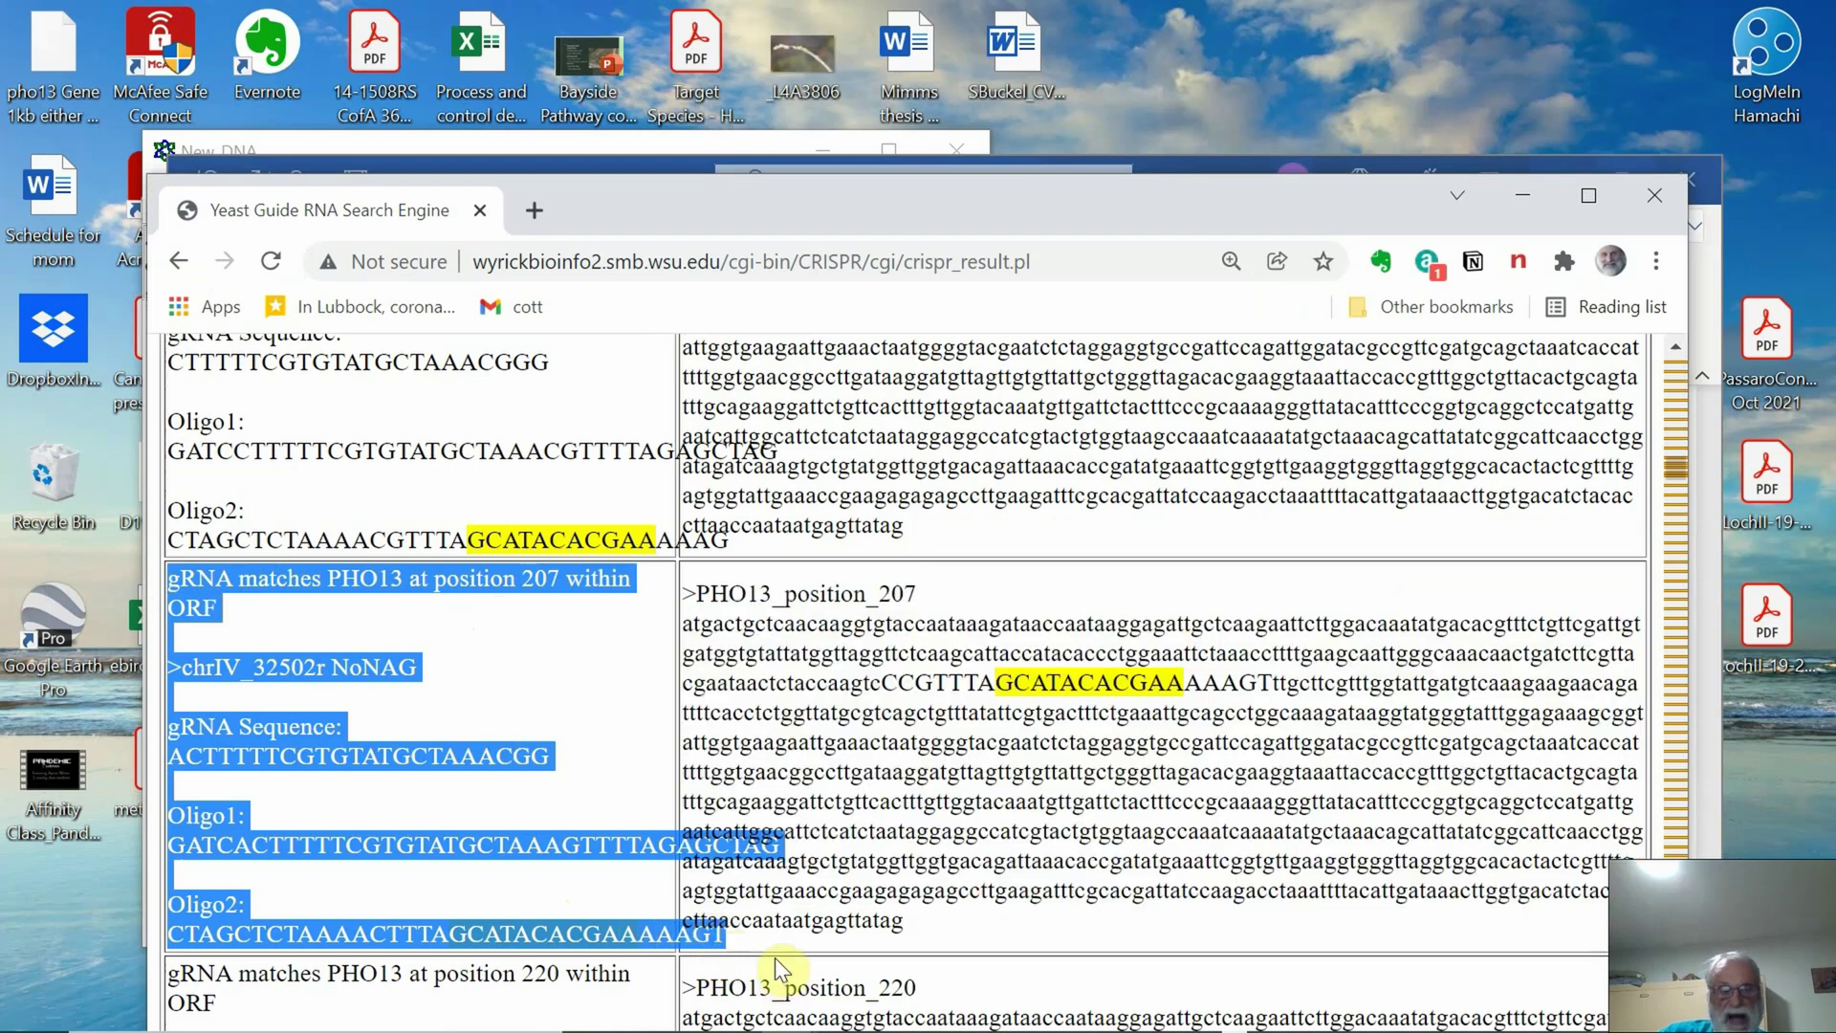
{"action": "left_click_drag", "start_coordinate": [928, 213], "coordinate": [1048, 467]}
Replace the guide-box example with the pasted 'gRNA matches PHO13 at position 207' entry headed '>chrIV_32502r NoNAG'.
{"action": "left_click", "coordinate": [1000, 182]}
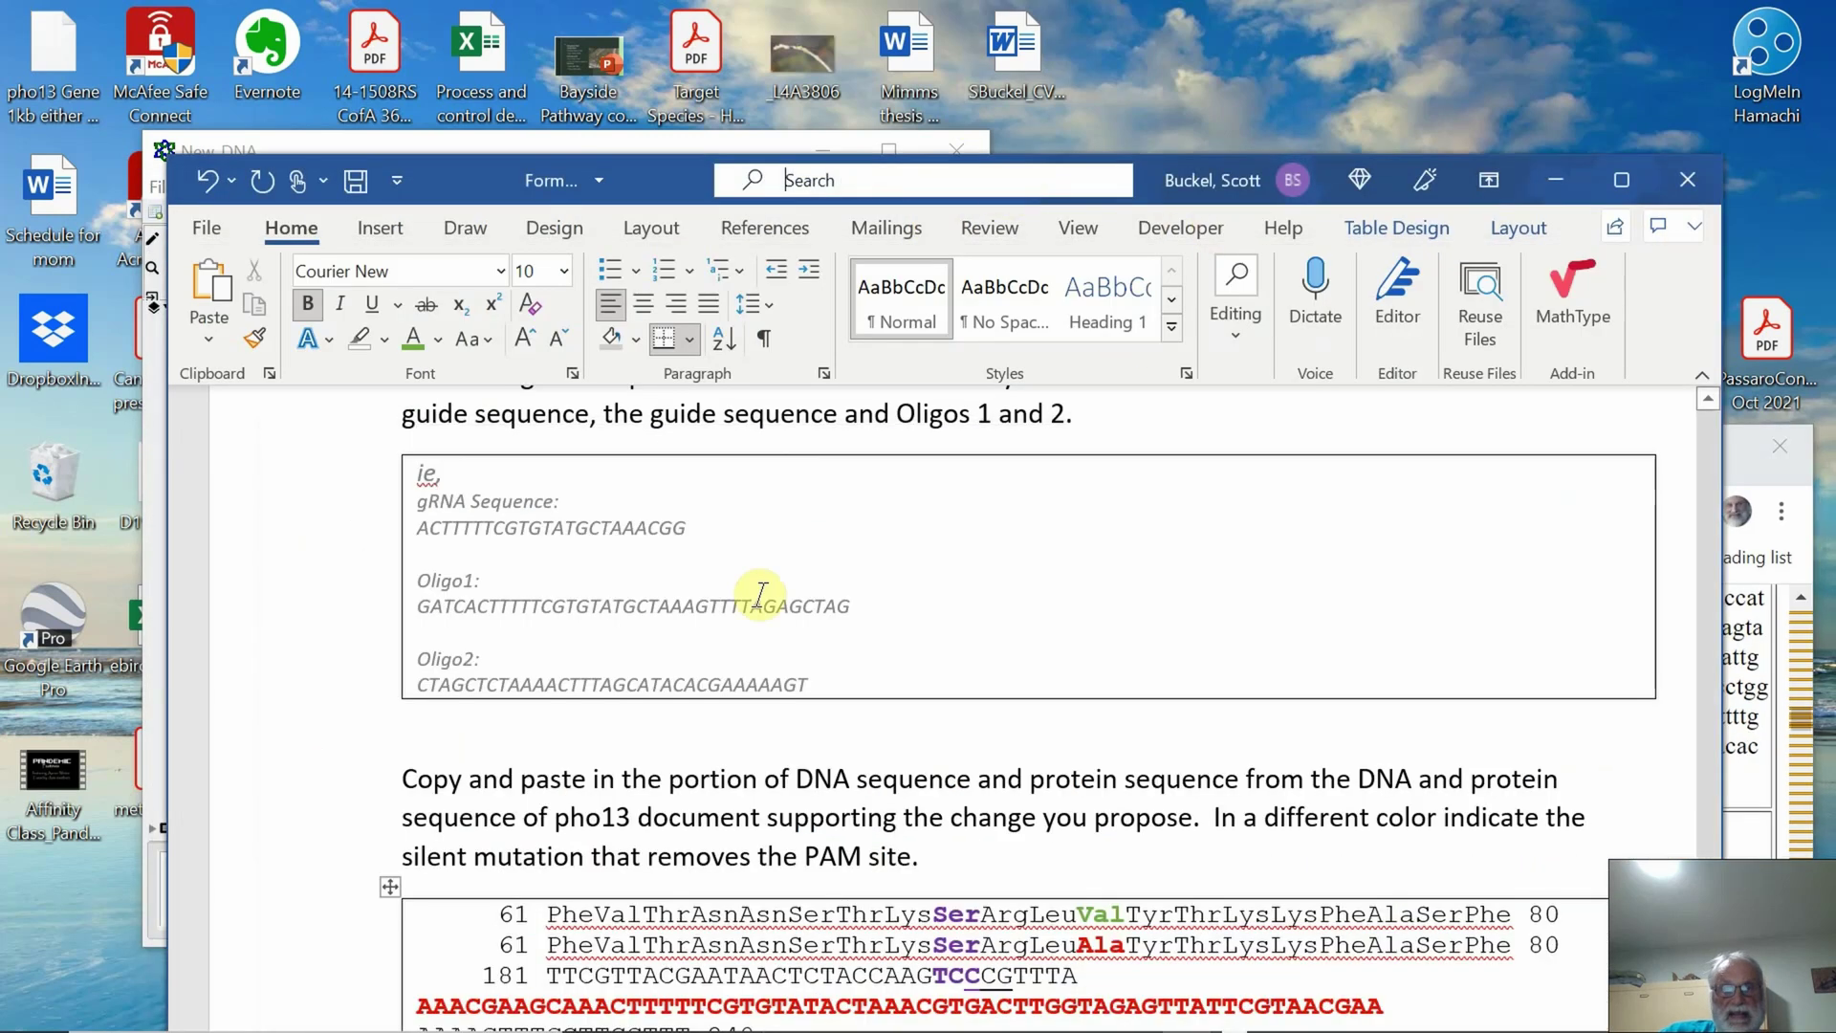
{"action": "left_click_drag", "start_coordinate": [850, 677], "coordinate": [426, 478]}
{"action": "left_click", "coordinate": [411, 465]}
{"action": "key", "text": "ctrl+v"}
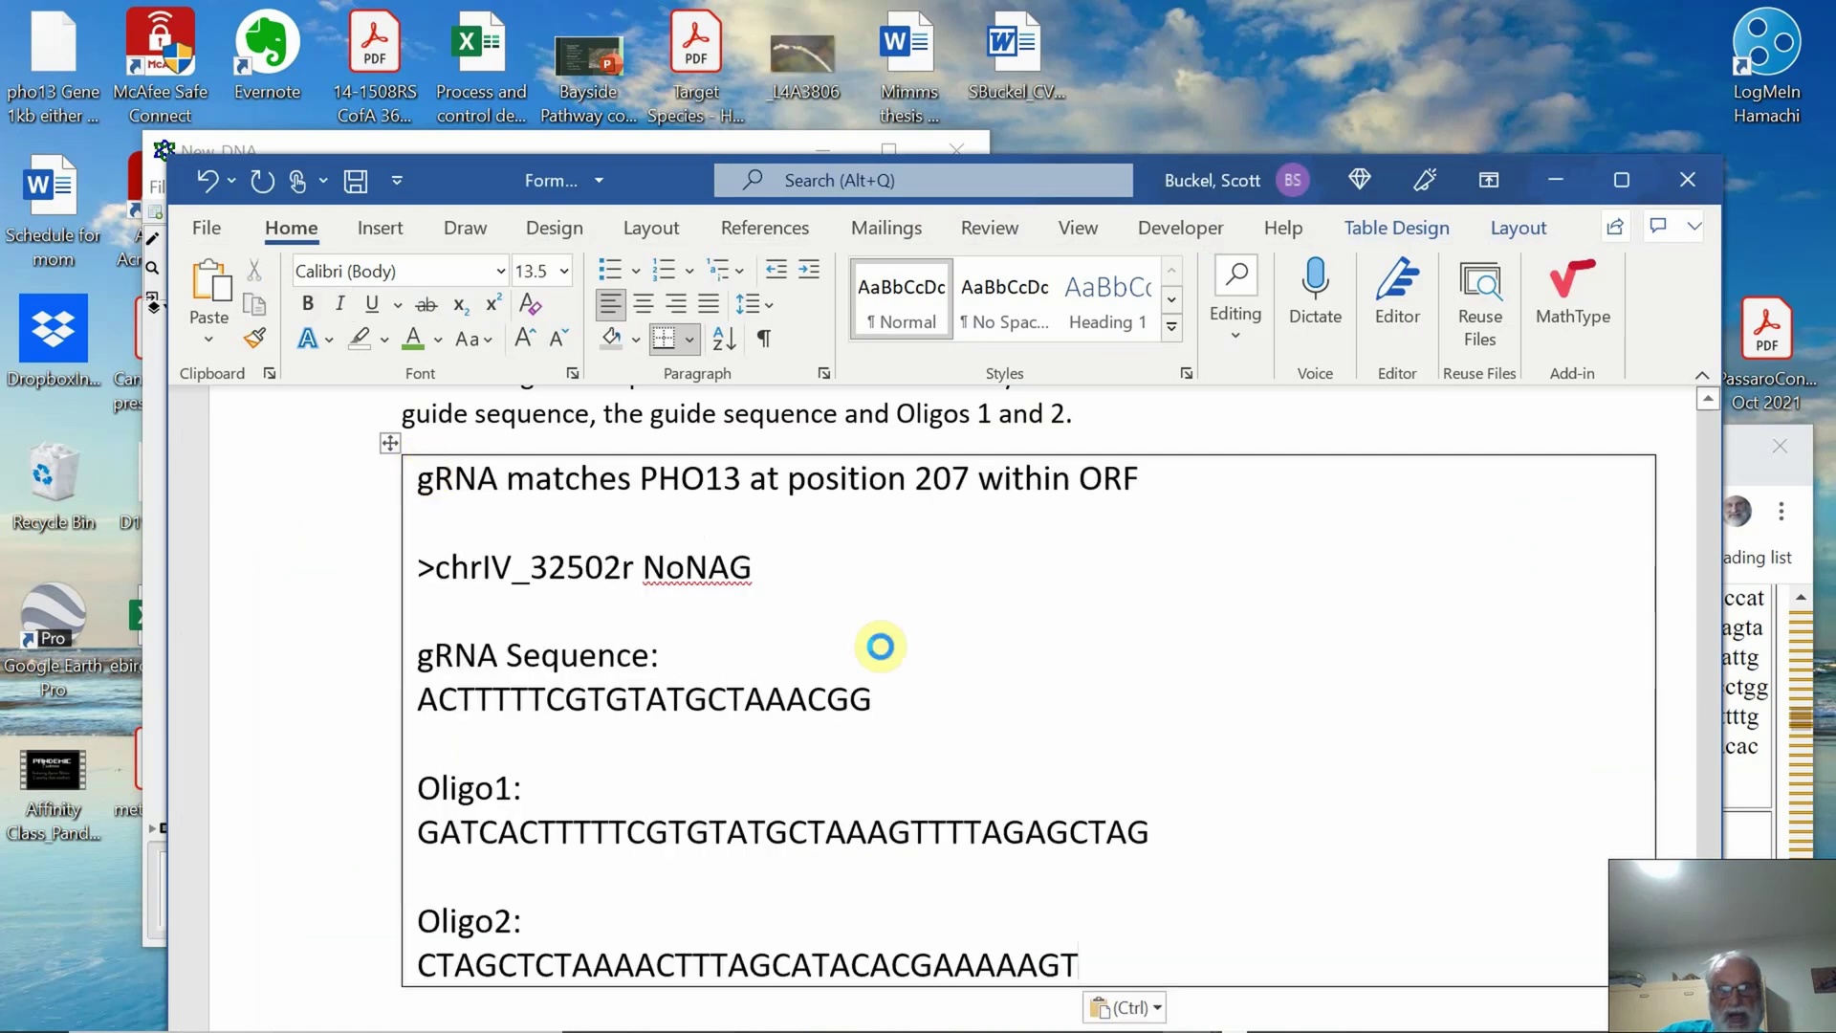
{"action": "scroll", "coordinate": [1306, 734], "scroll_direction": "down", "scroll_amount": 2}
{"action": "scroll", "coordinate": [1304, 730], "scroll_direction": "up", "scroll_amount": 1}
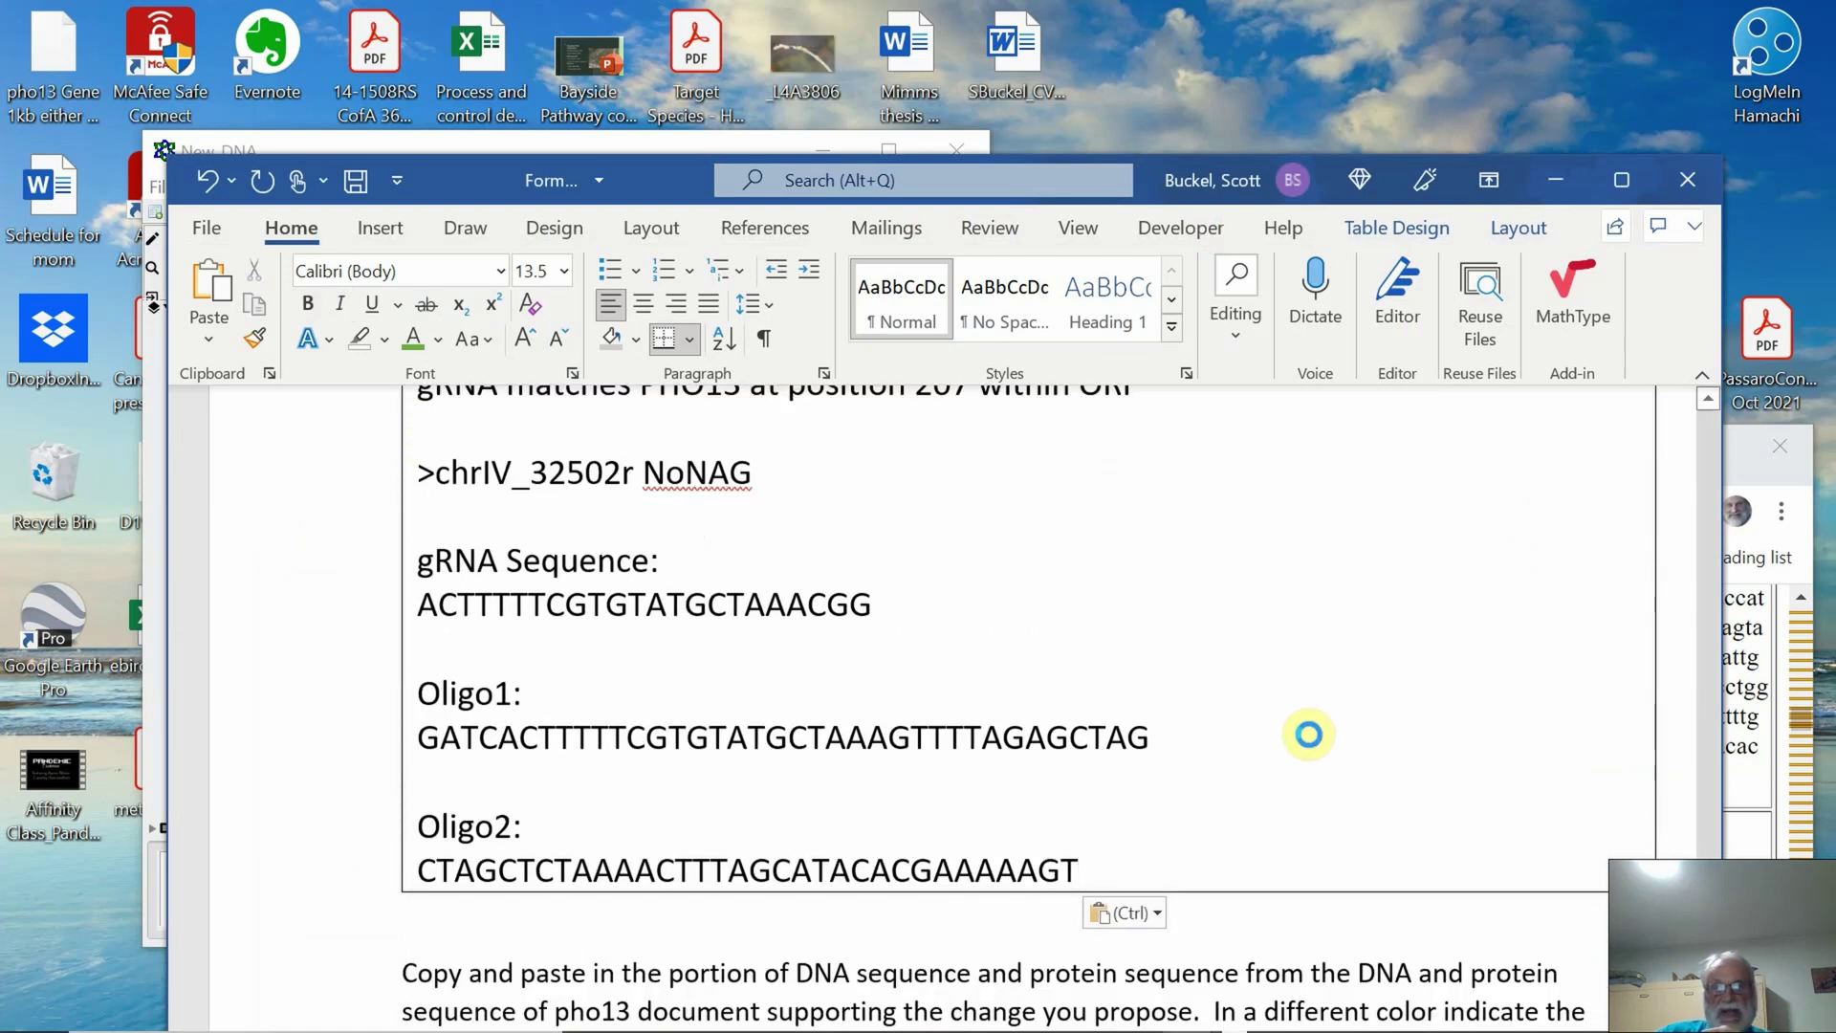
{"action": "scroll", "coordinate": [1184, 743], "scroll_direction": "up", "scroll_amount": 1}
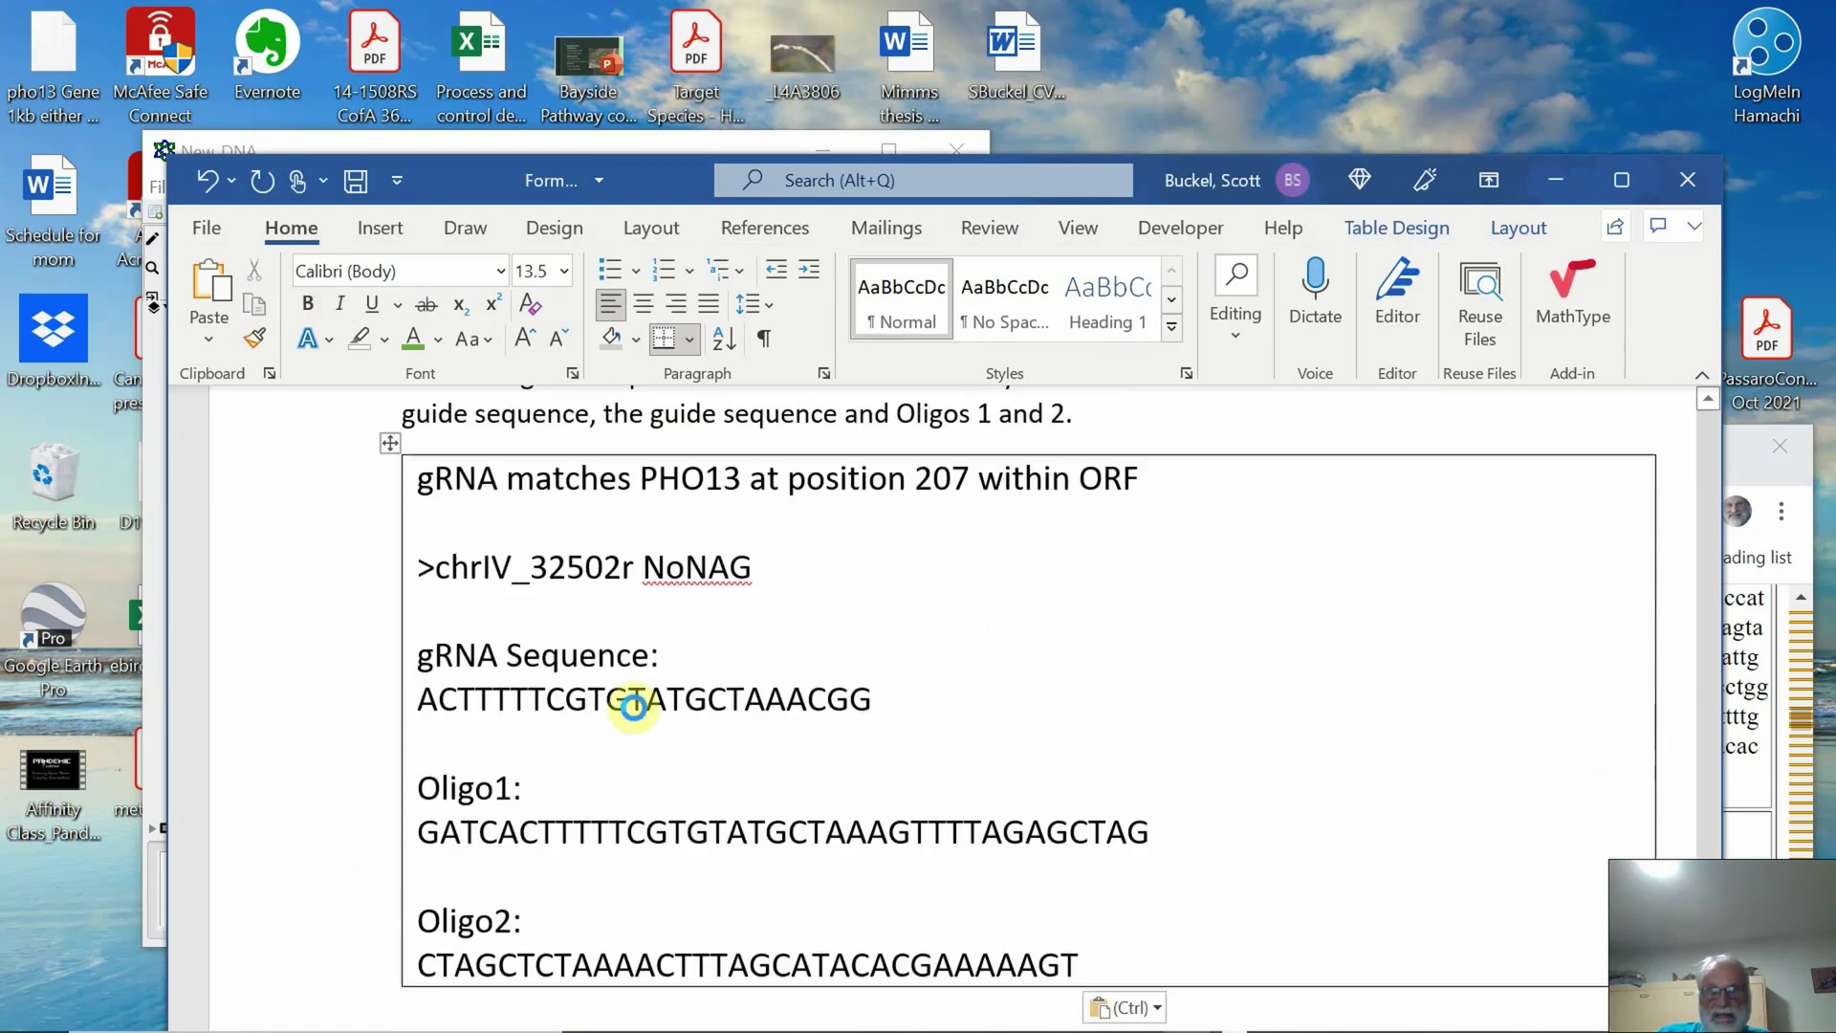